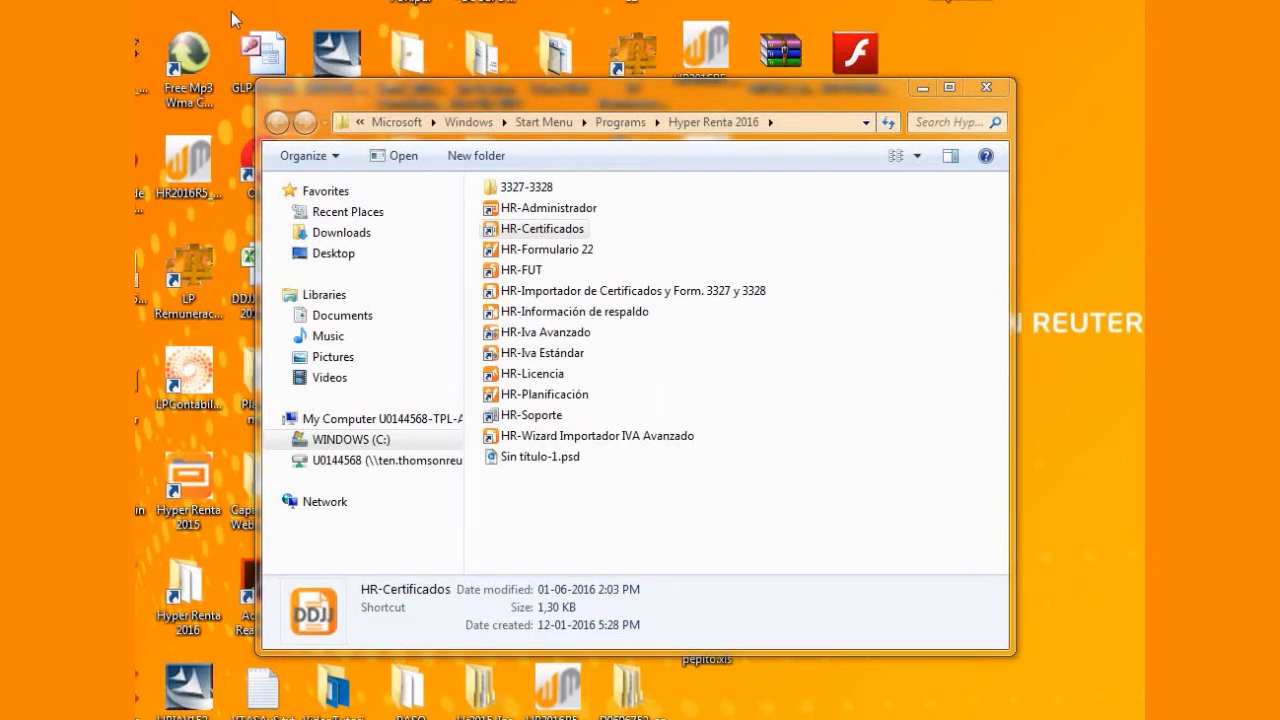
Open HR-Certificados from the Hyper Renta 2016 folder and select the contributor SIETE.
{"action": "left_click", "coordinate": [541, 229]}
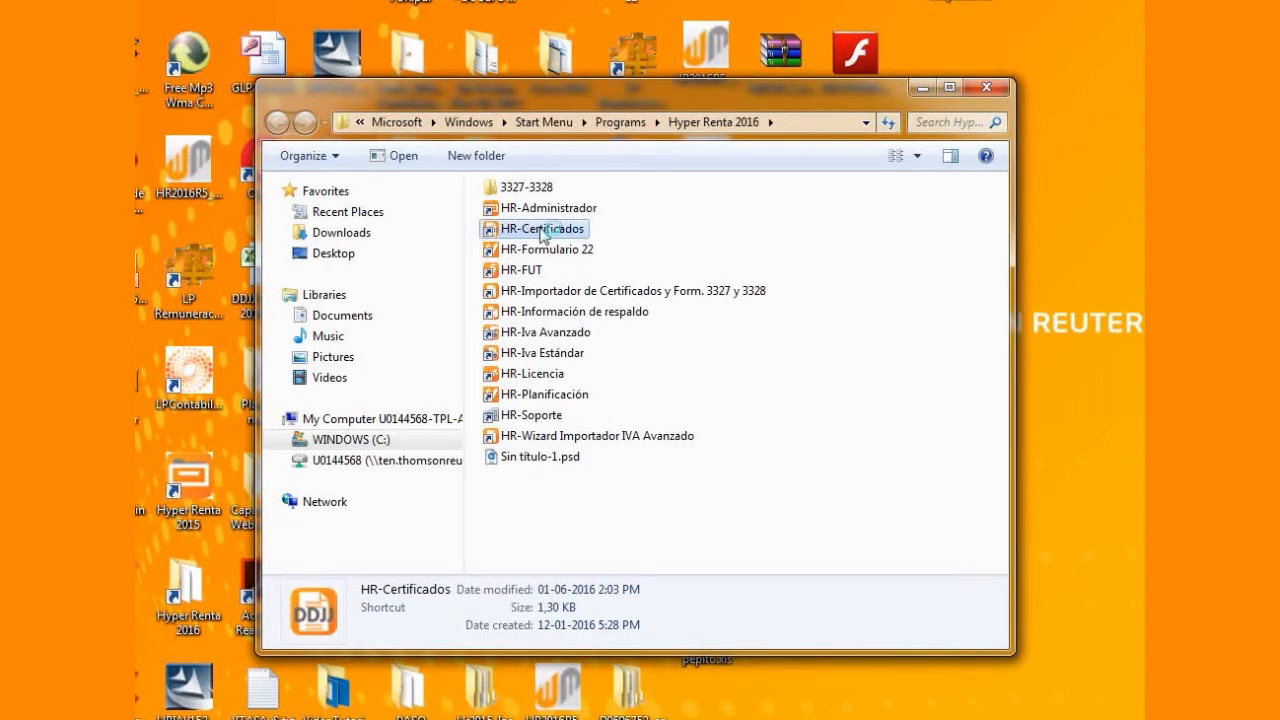
{"action": "double_click", "coordinate": [541, 229]}
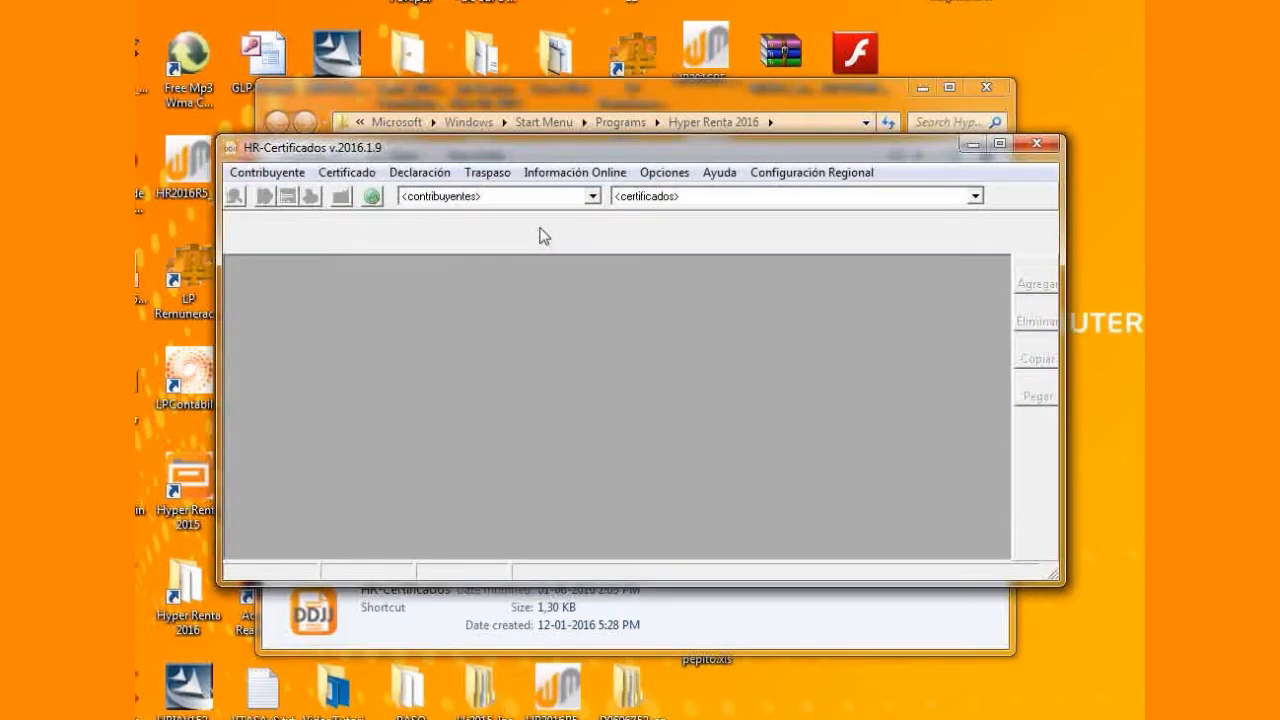
{"action": "left_click", "coordinate": [592, 196]}
{"action": "left_click_drag", "start_coordinate": [594, 226], "coordinate": [594, 268]}
{"action": "left_click", "coordinate": [468, 253]}
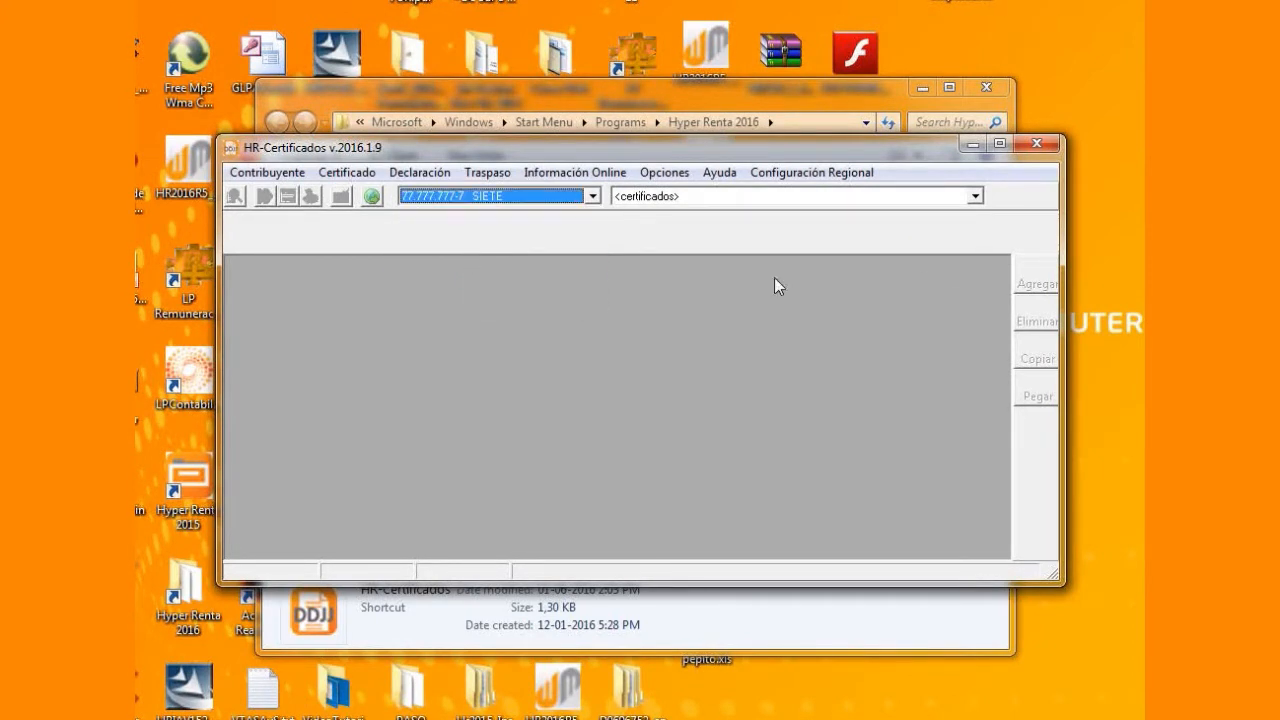
Load the certificate Balance de 8 columnas (1847) for the selected contributor.
{"action": "left_click", "coordinate": [976, 197]}
{"action": "left_click_drag", "start_coordinate": [977, 220], "coordinate": [985, 273]}
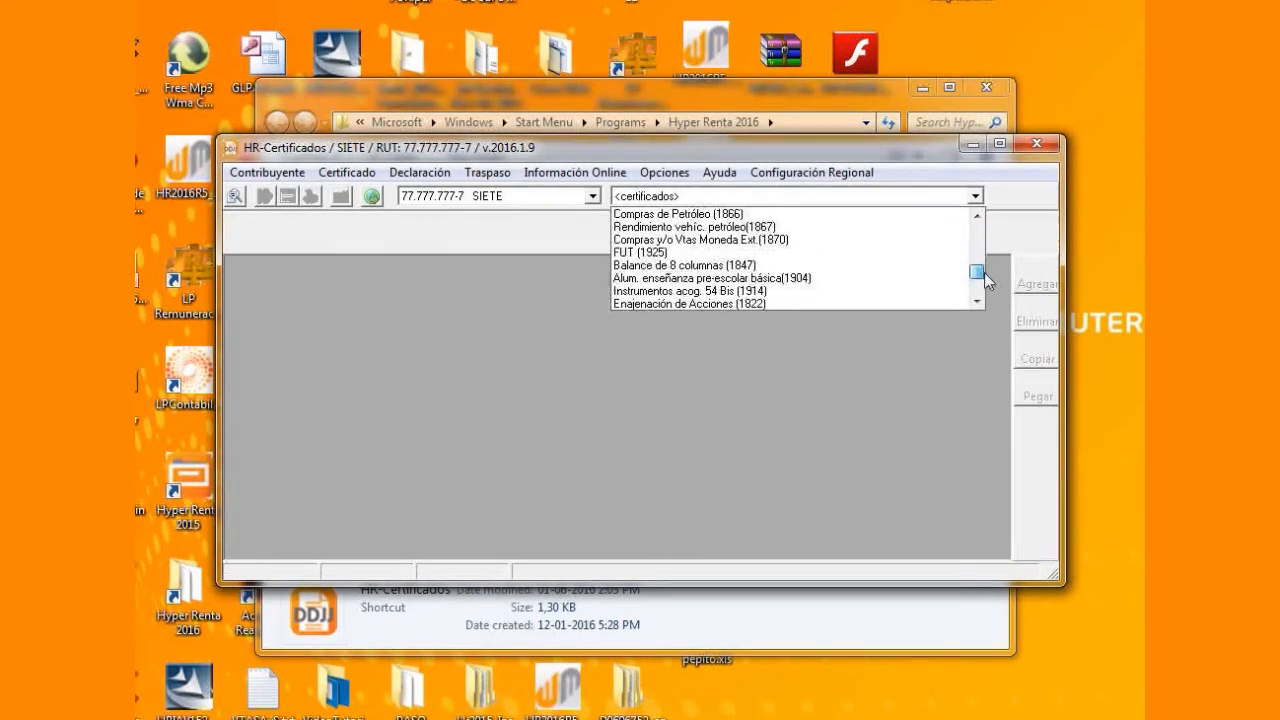
{"action": "left_click", "coordinate": [754, 265]}
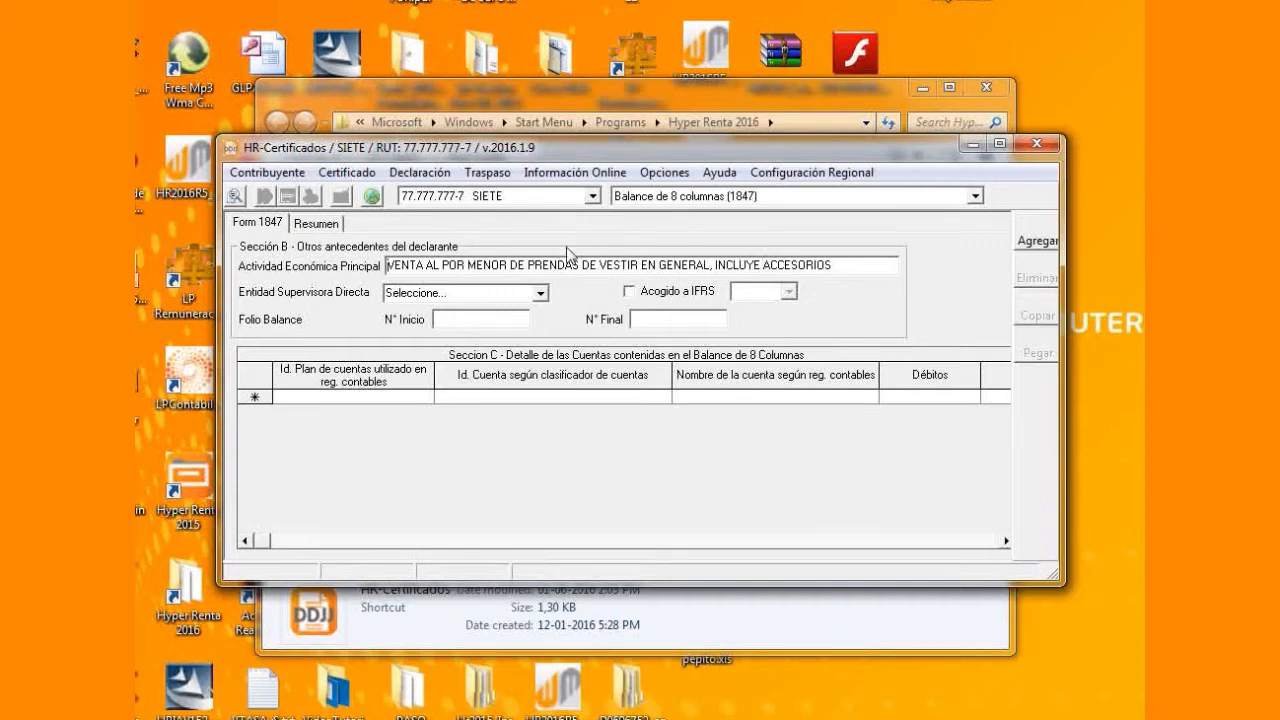
Set Entidad Supervisora Directa to No Aplica and the balance folio range to 1001 through 1003.
{"action": "left_click", "coordinate": [541, 295]}
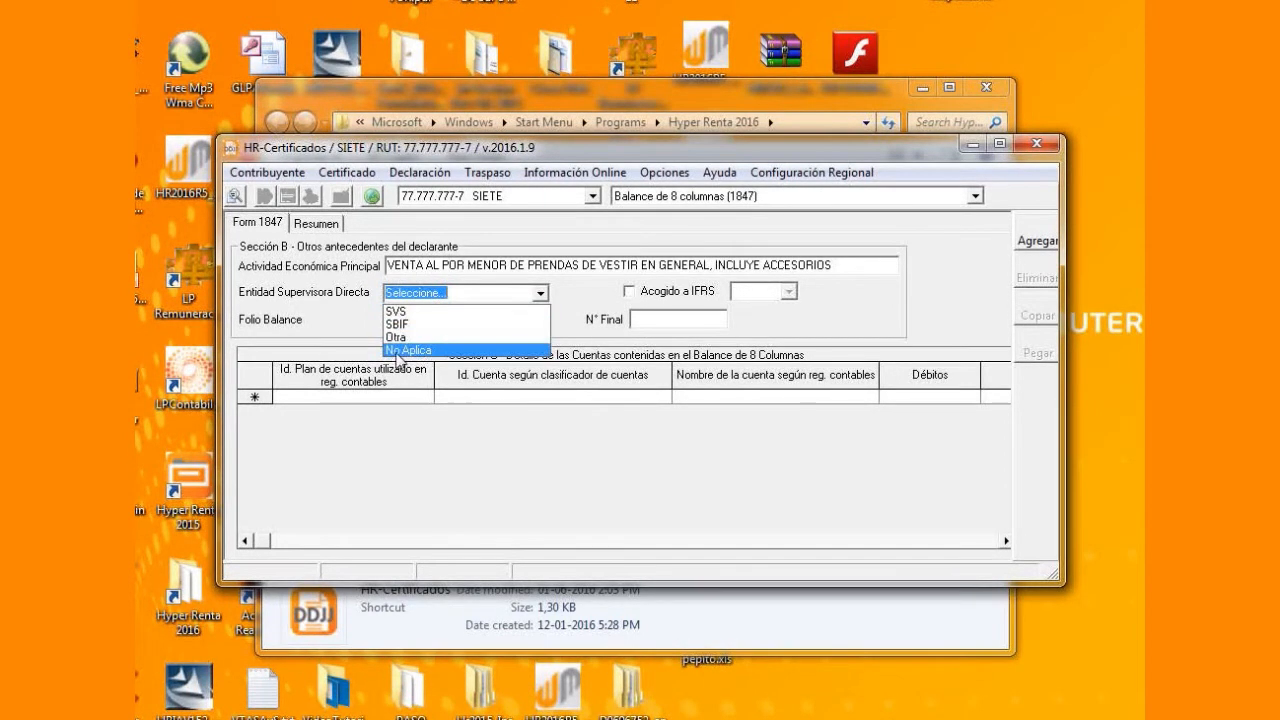
{"action": "left_click", "coordinate": [399, 351]}
{"action": "left_click", "coordinate": [724, 416]}
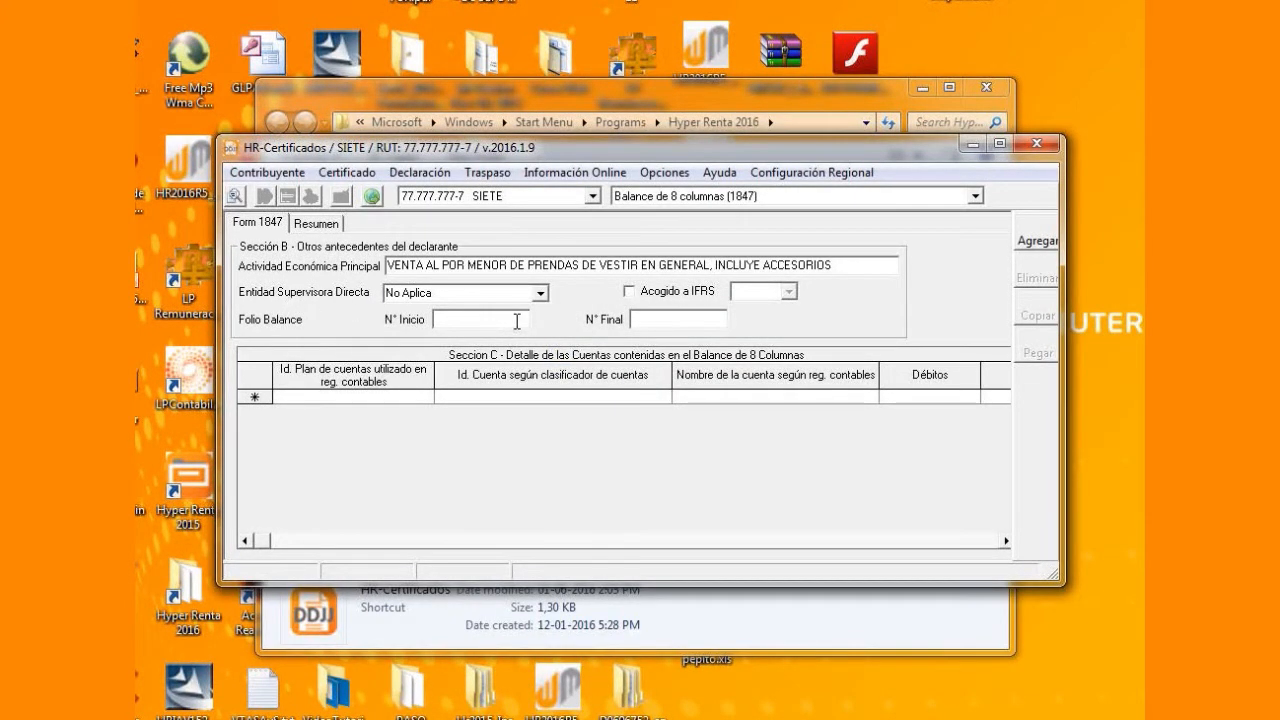
{"action": "type", "text": "1001"}
{"action": "key", "text": "Tab"}
{"action": "type", "text": "1003"}
{"action": "left_click", "coordinate": [669, 322]}
Try the Acogido a IFRS option with the year 2002 and clear it again.
{"action": "left_click", "coordinate": [629, 293]}
{"action": "left_click", "coordinate": [789, 292]}
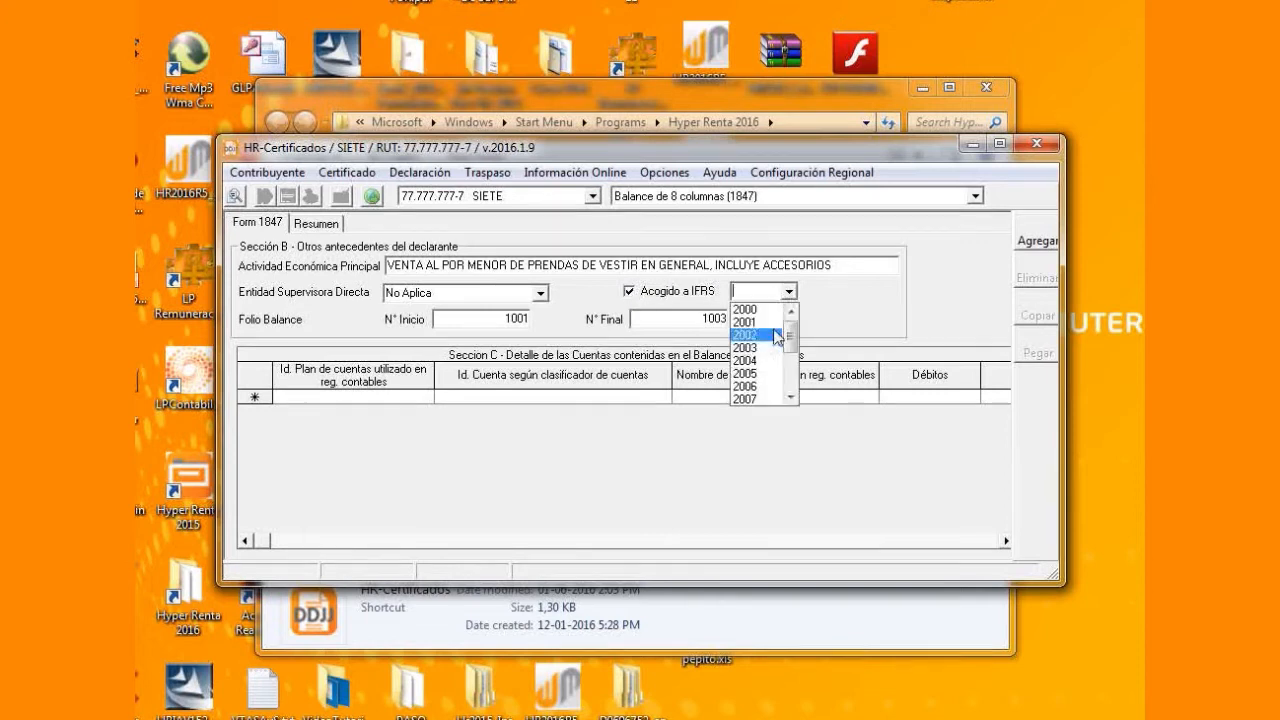
{"action": "left_click", "coordinate": [758, 329]}
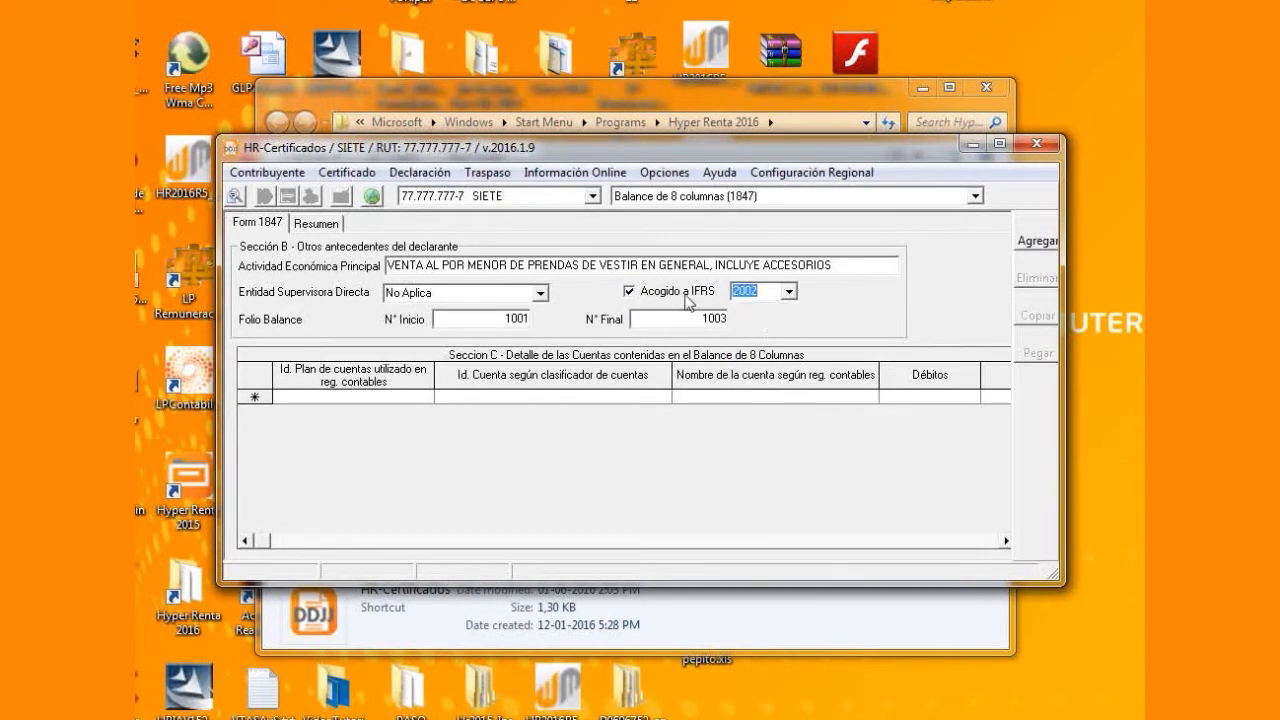
{"action": "left_click", "coordinate": [633, 296]}
{"action": "left_click", "coordinate": [631, 294]}
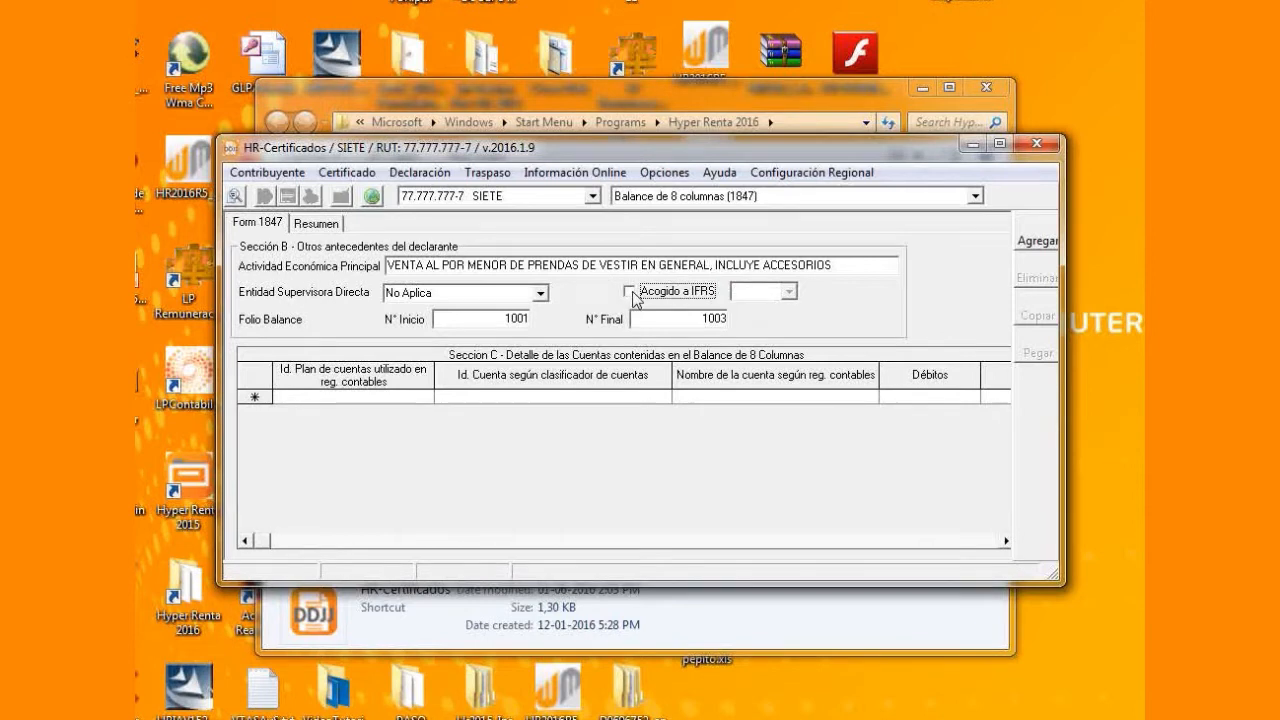
{"action": "double_click", "coordinate": [692, 320]}
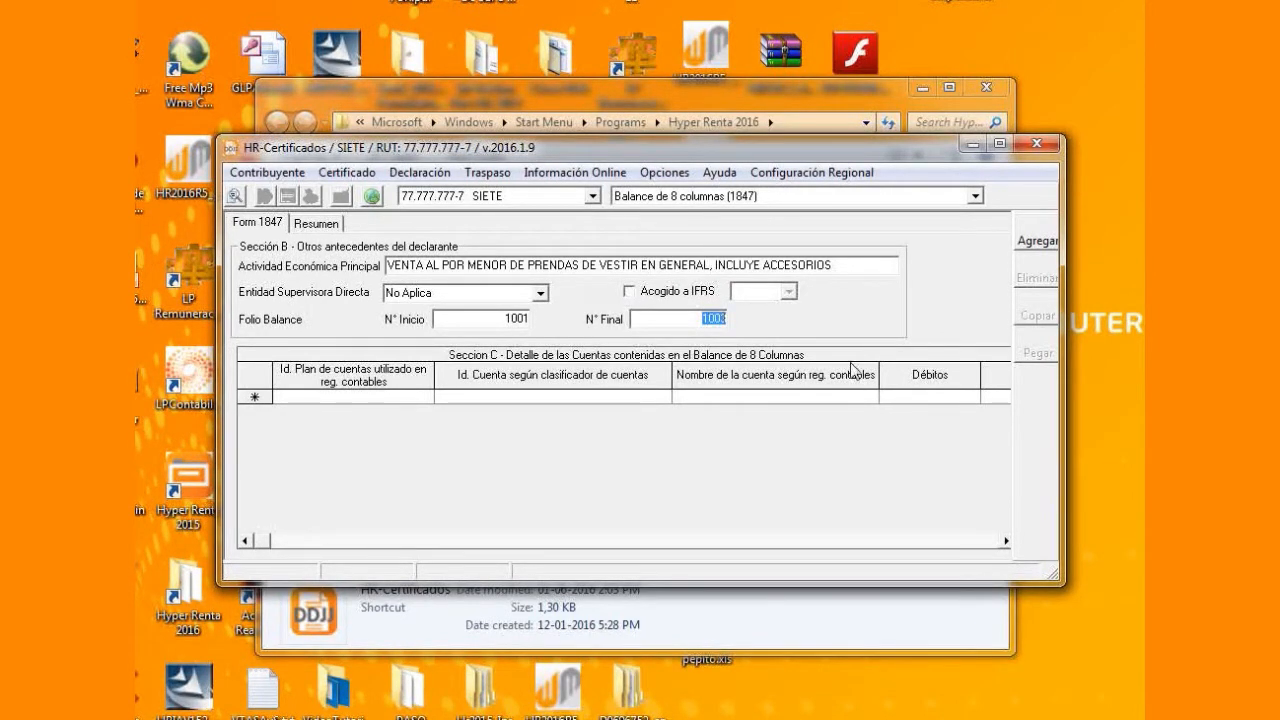
Start the first Sección C row with plan account 1010101 and classifier account 1.01.01.00 - Disponible.
{"action": "left_click", "coordinate": [352, 396]}
{"action": "left_click", "coordinate": [351, 400]}
{"action": "type", "text": "1010101"}
{"action": "left_click", "coordinate": [528, 396]}
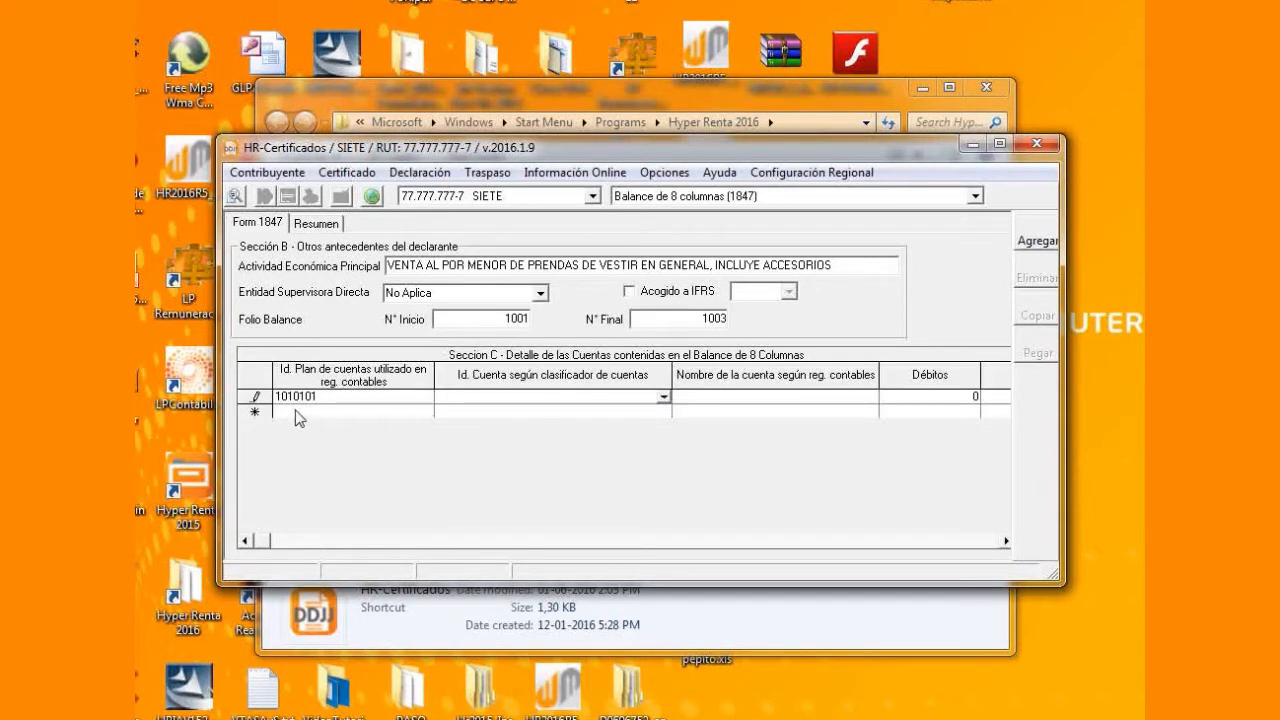
{"action": "left_click", "coordinate": [664, 397]}
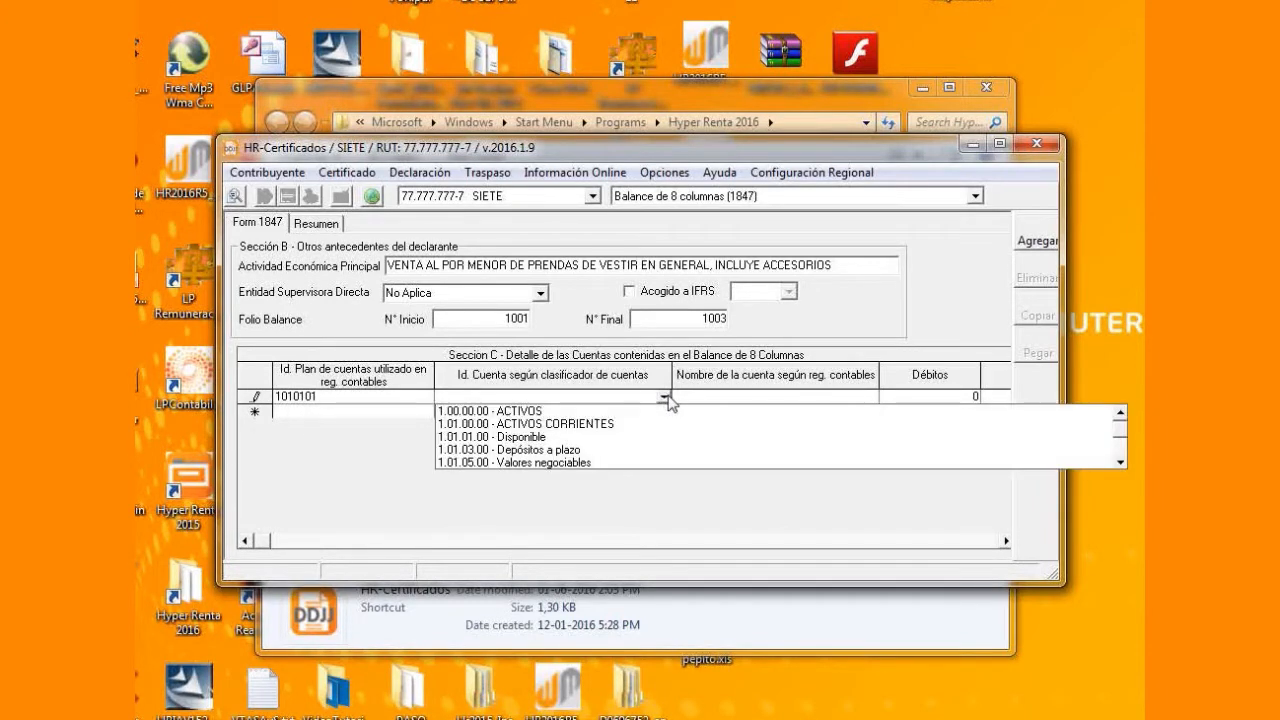
{"action": "left_click", "coordinate": [528, 438]}
Name the row's account Caja and enter debits of 10.000.000 and credits of 8.000.000.
{"action": "left_click", "coordinate": [799, 399]}
{"action": "type", "text": "C"}
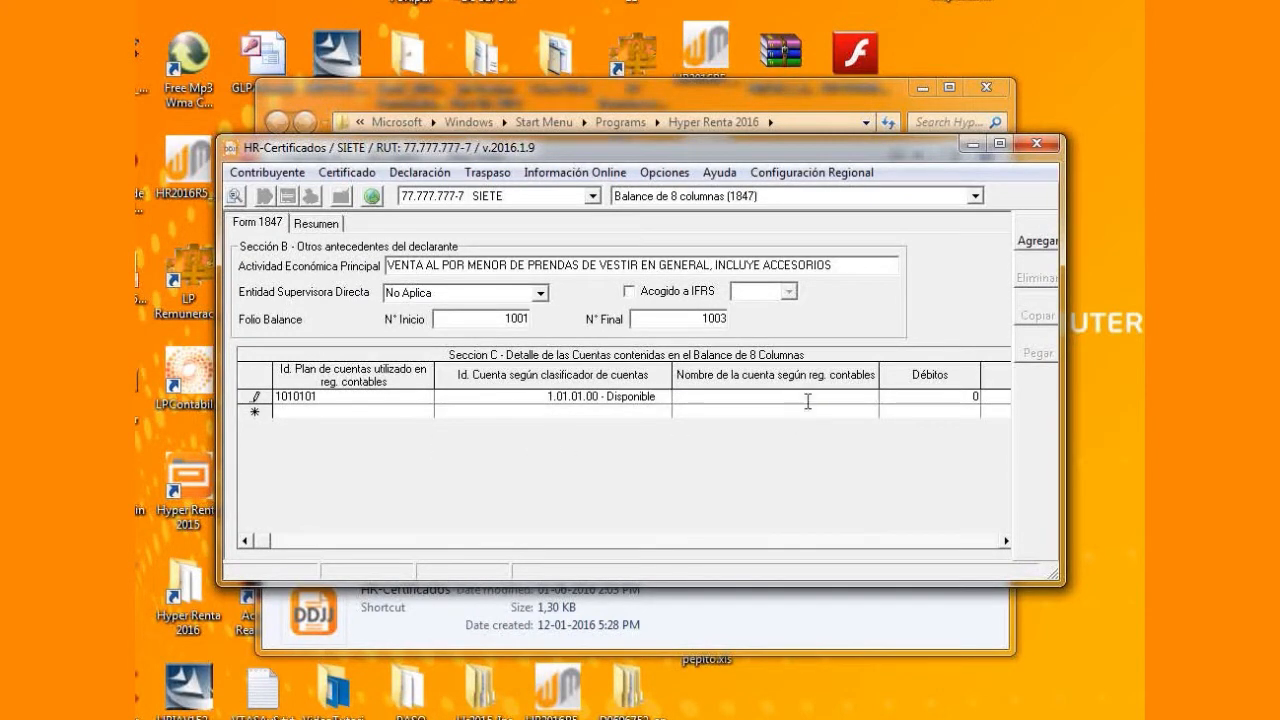
{"action": "type", "text": "aja"}
{"action": "left_click", "coordinate": [956, 401]}
{"action": "type", "text": "1"}
{"action": "type", "text": "0.000.0"}
{"action": "type", "text": "0000000"}
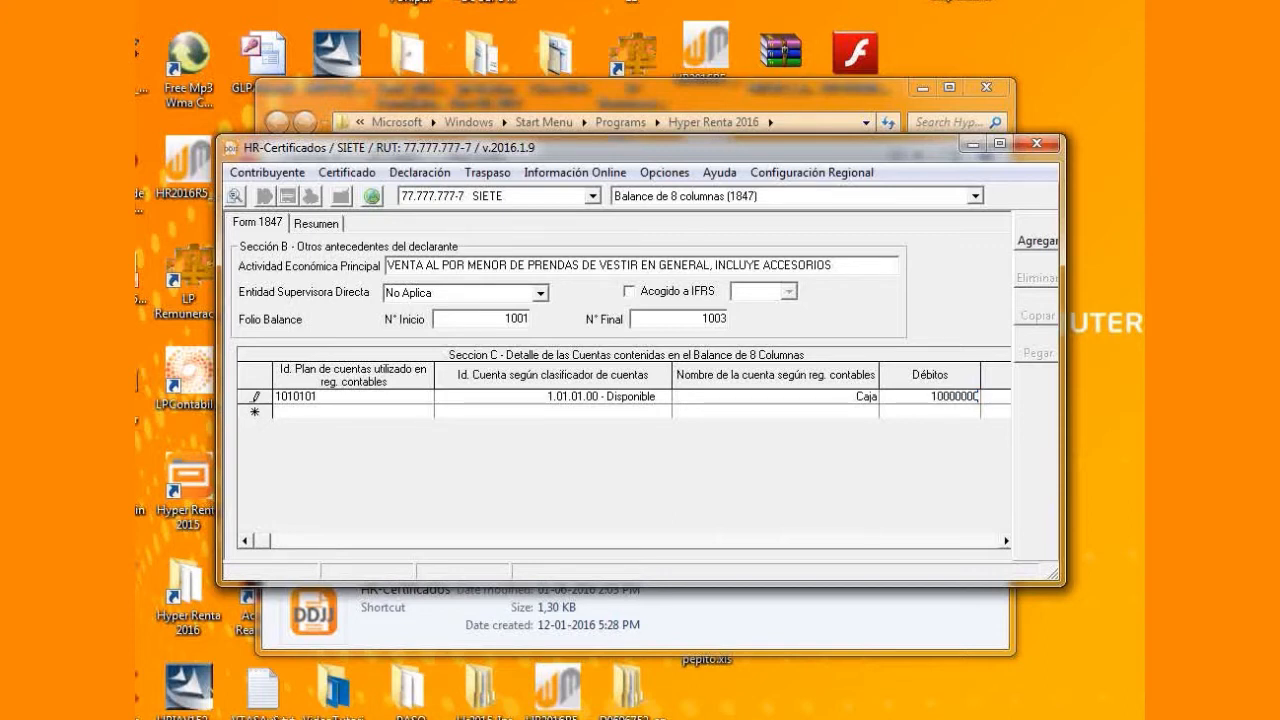
{"action": "key", "text": "Tab"}
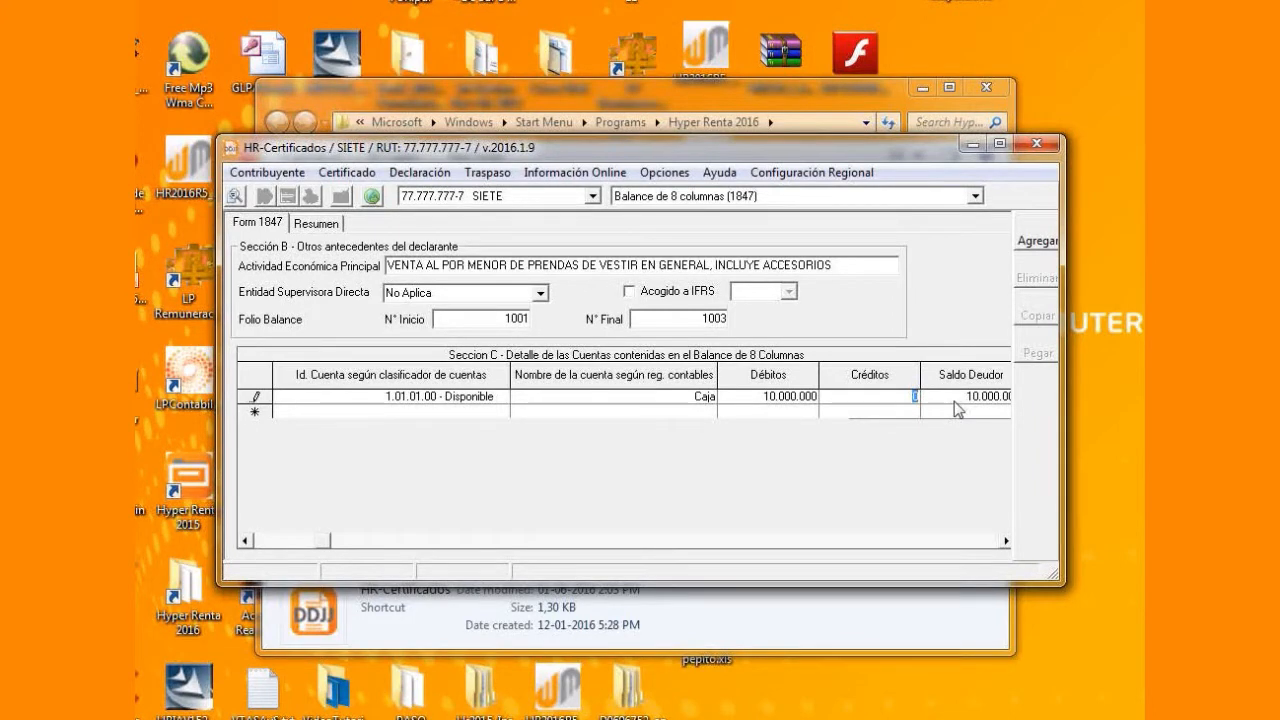
{"action": "type", "text": "000000"}
{"action": "key", "text": "Tab"}
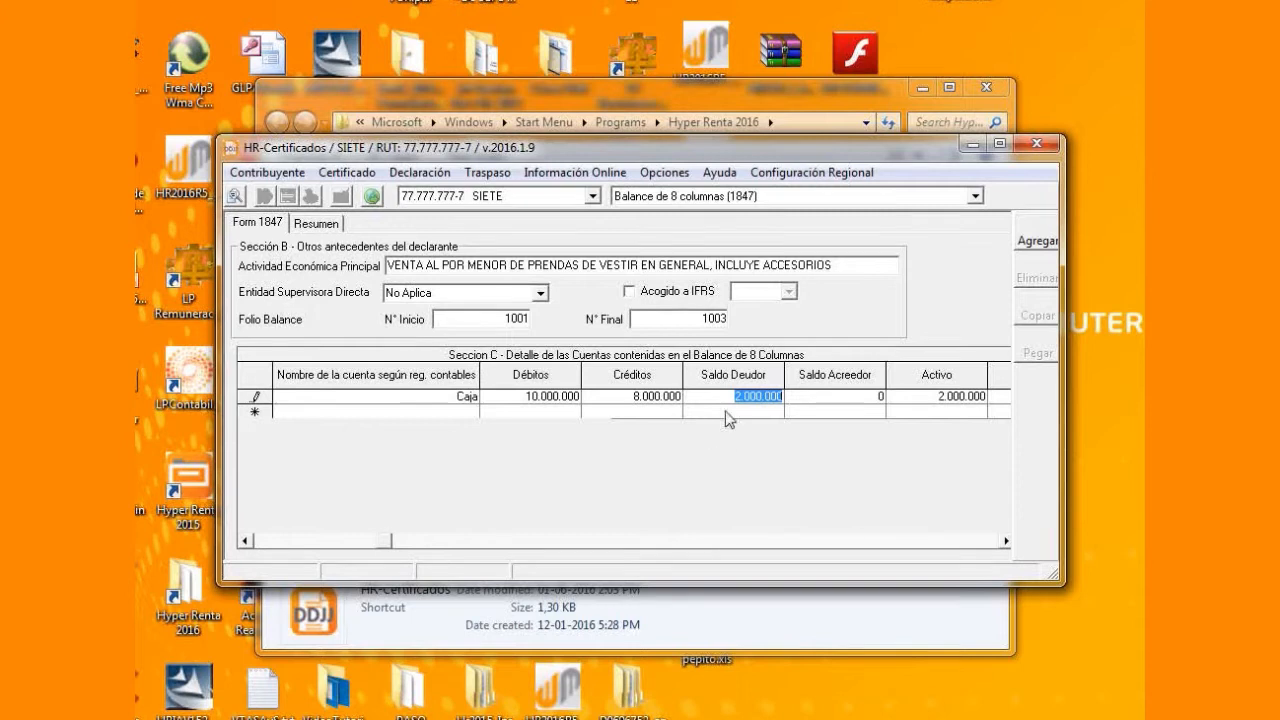
Examine the account codes available for Cód Cuenta Recuadro N°2, F22 in the Caja row.
{"action": "left_click", "coordinate": [1005, 541]}
{"action": "left_click", "coordinate": [1005, 541]}
{"action": "left_click", "coordinate": [1005, 541]}
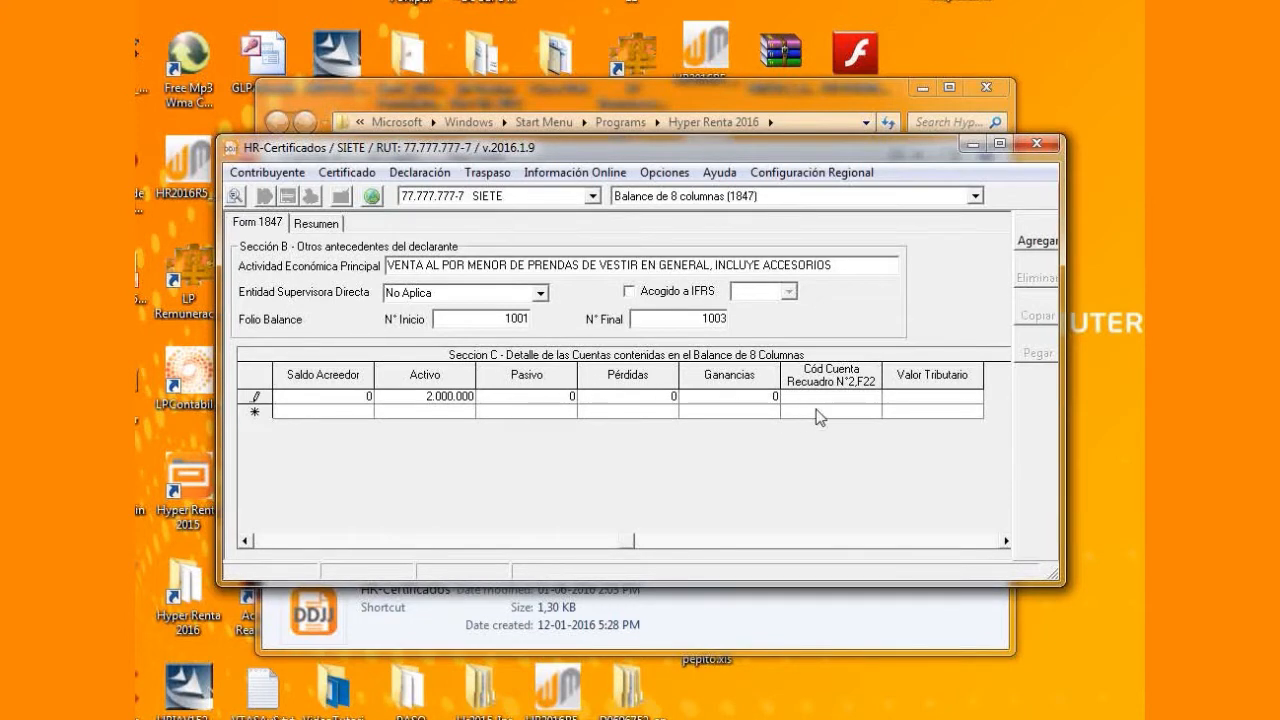
{"action": "left_click", "coordinate": [855, 396]}
{"action": "left_click", "coordinate": [874, 400]}
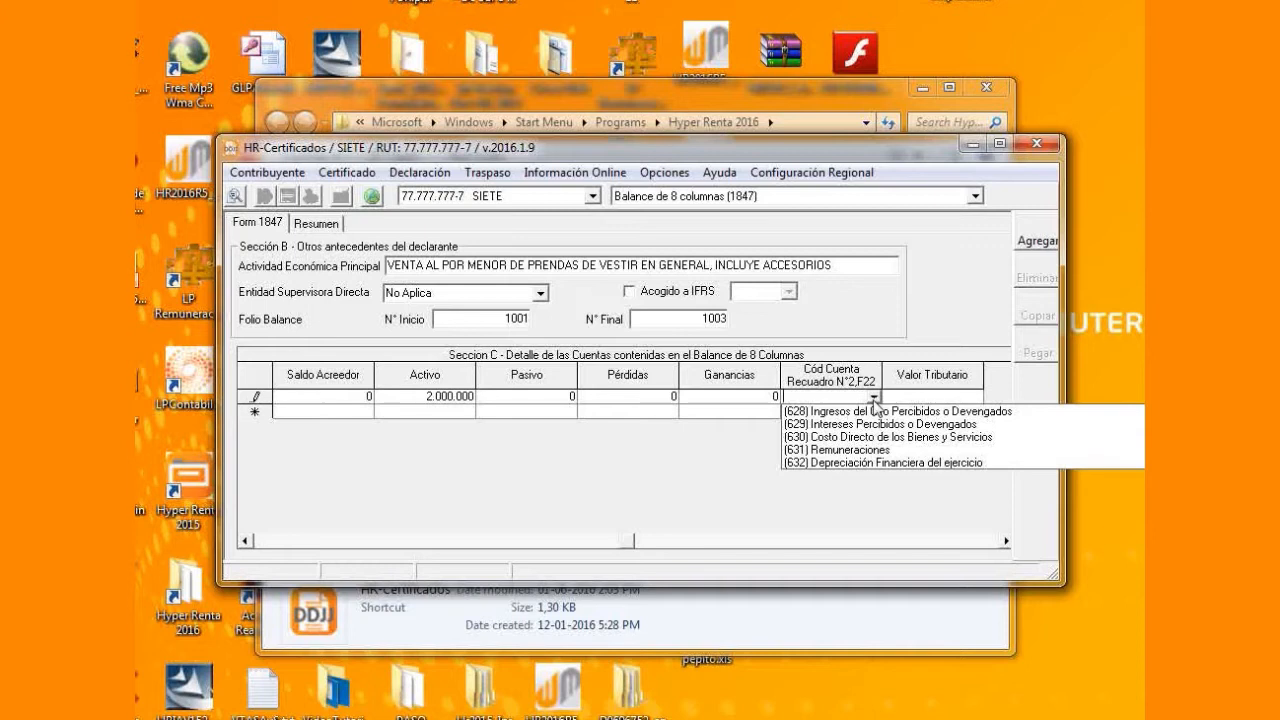
{"action": "scroll", "coordinate": [962, 437], "scroll_direction": "down", "scroll_amount": 5}
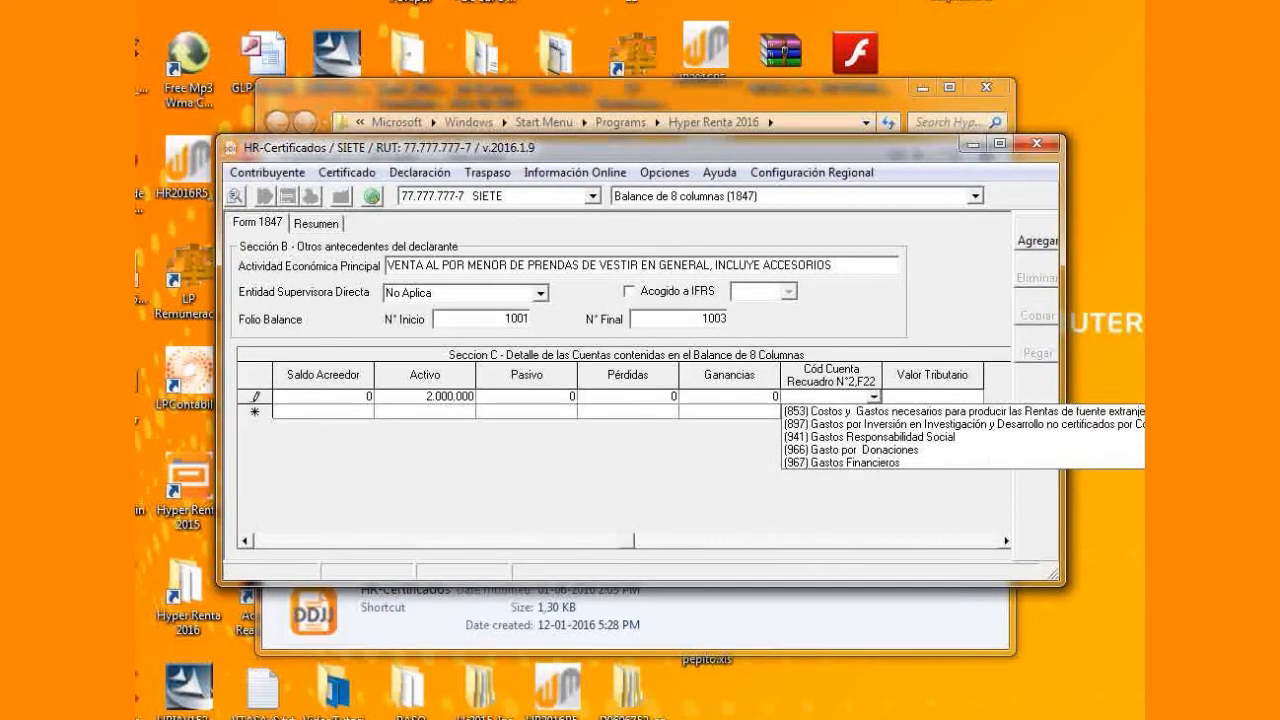
{"action": "scroll", "coordinate": [962, 437], "scroll_direction": "down", "scroll_amount": 1}
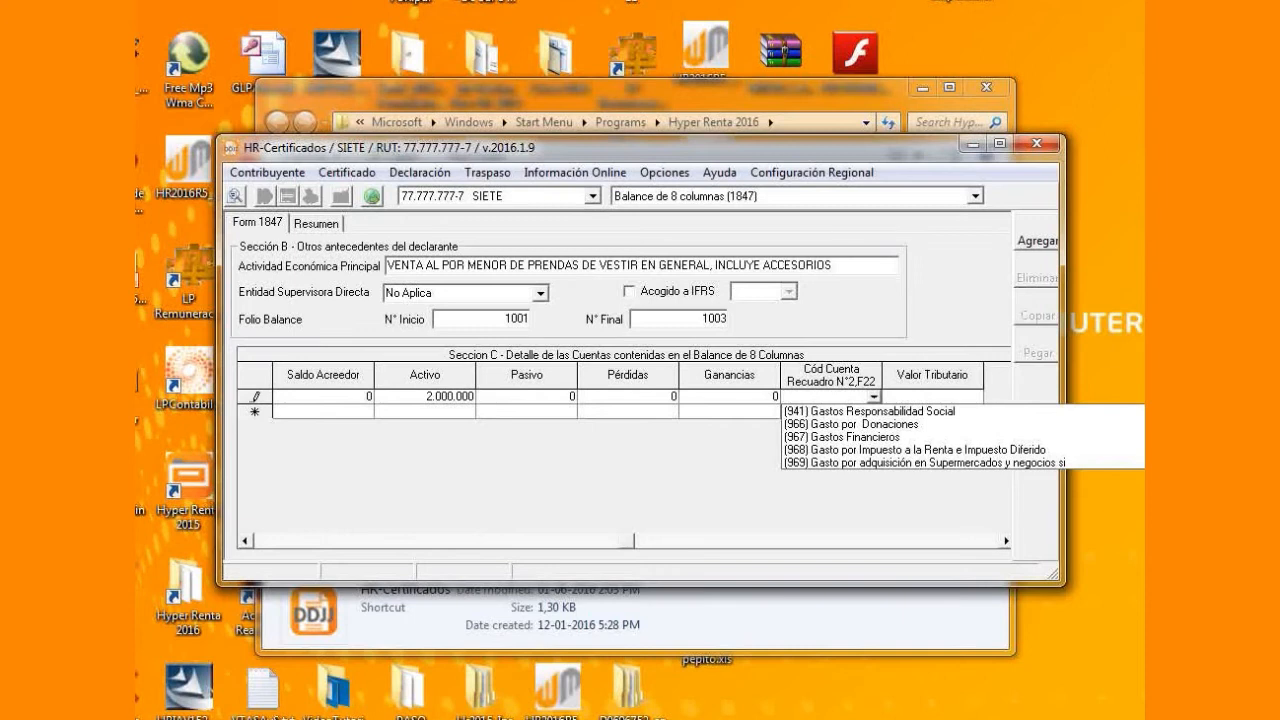
{"action": "scroll", "coordinate": [962, 437], "scroll_direction": "up", "scroll_amount": 6}
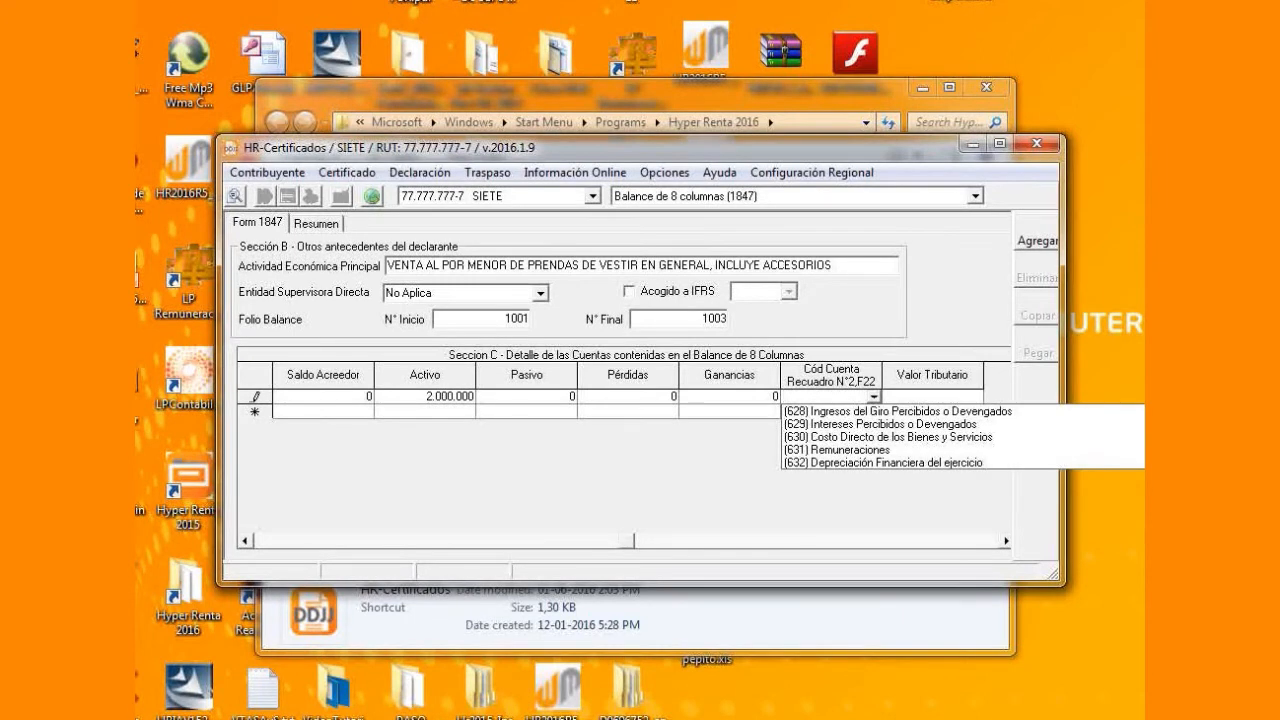
{"action": "left_click", "coordinate": [874, 397]}
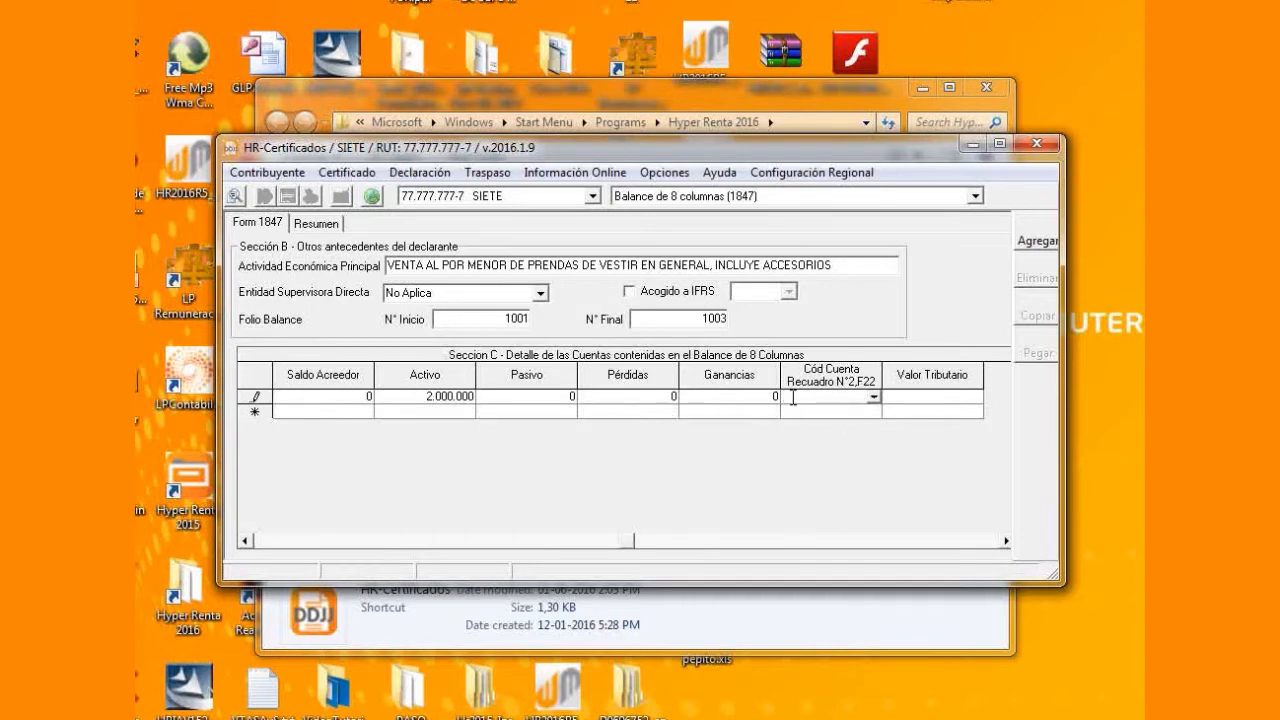
Set the Caja row's Valor Tributario to 2000000 and complete the row.
{"action": "left_click", "coordinate": [946, 397]}
{"action": "type", "text": "2000000"}
{"action": "key", "text": "Return"}
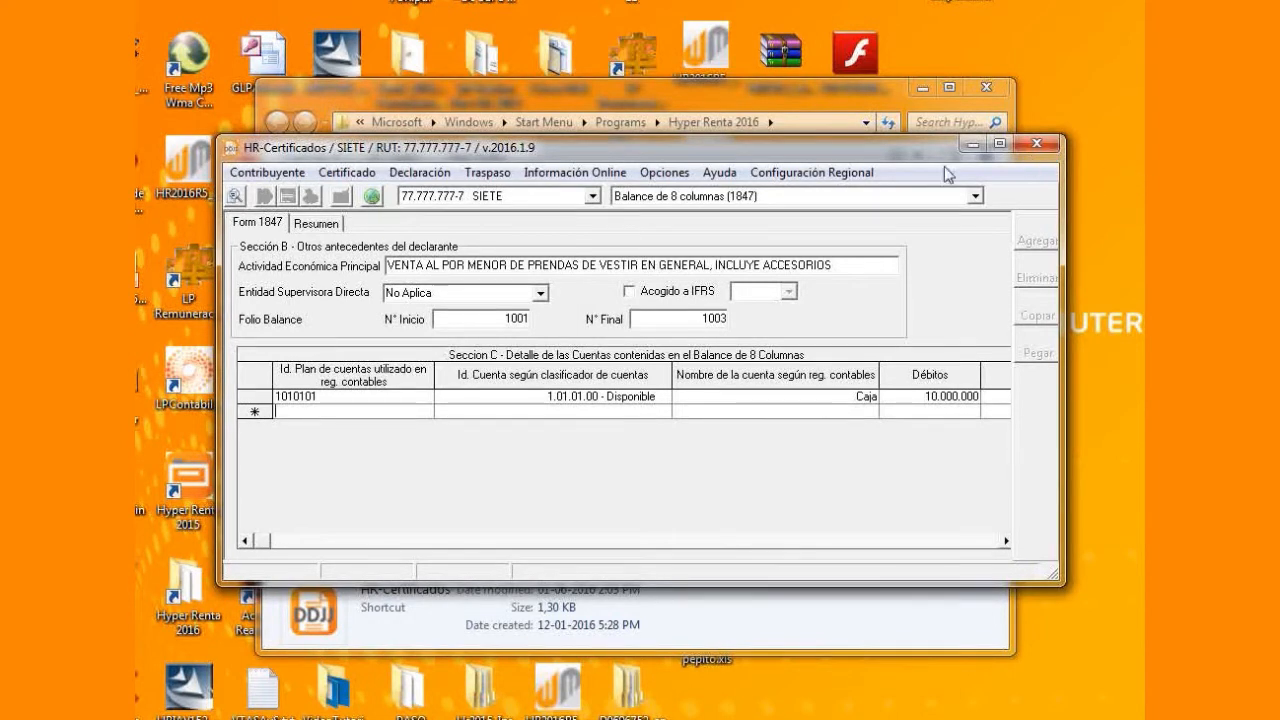
Close HR-Certificados and switch to the Book2 workbook in Excel containing the eight-column balance.
{"action": "left_click_drag", "start_coordinate": [914, 148], "coordinate": [922, 75]}
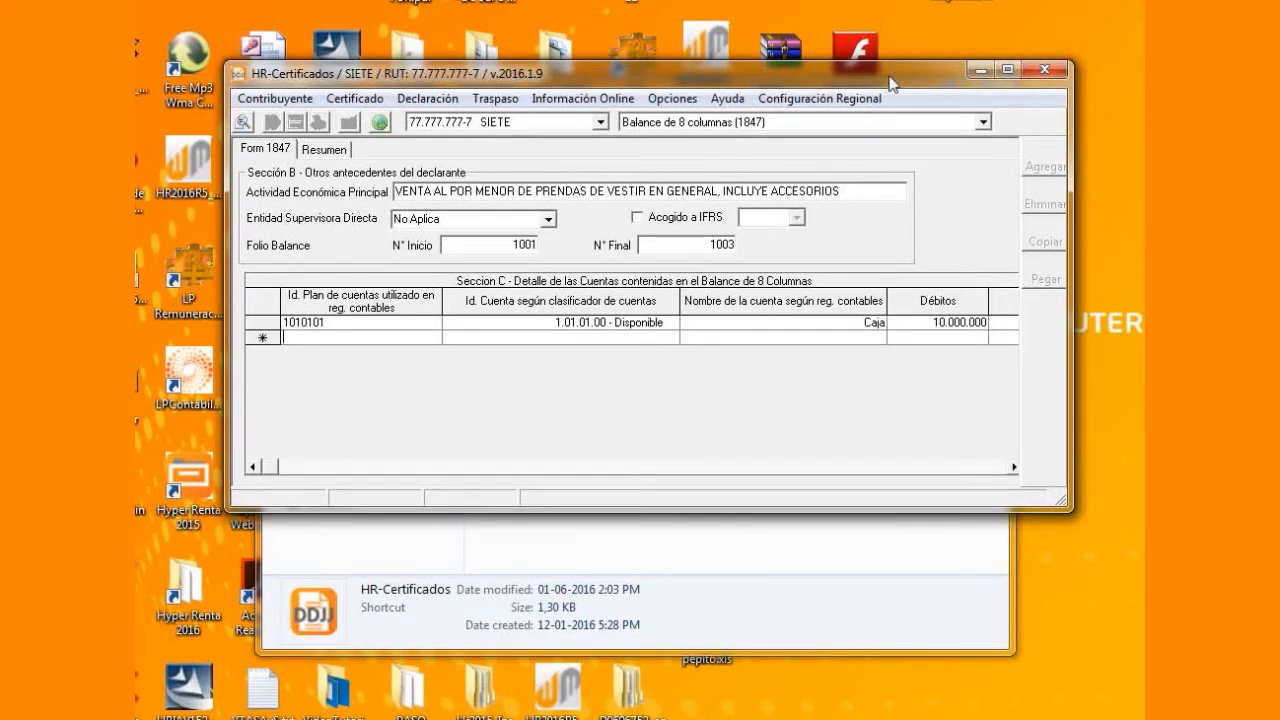
{"action": "left_click", "coordinate": [1044, 70]}
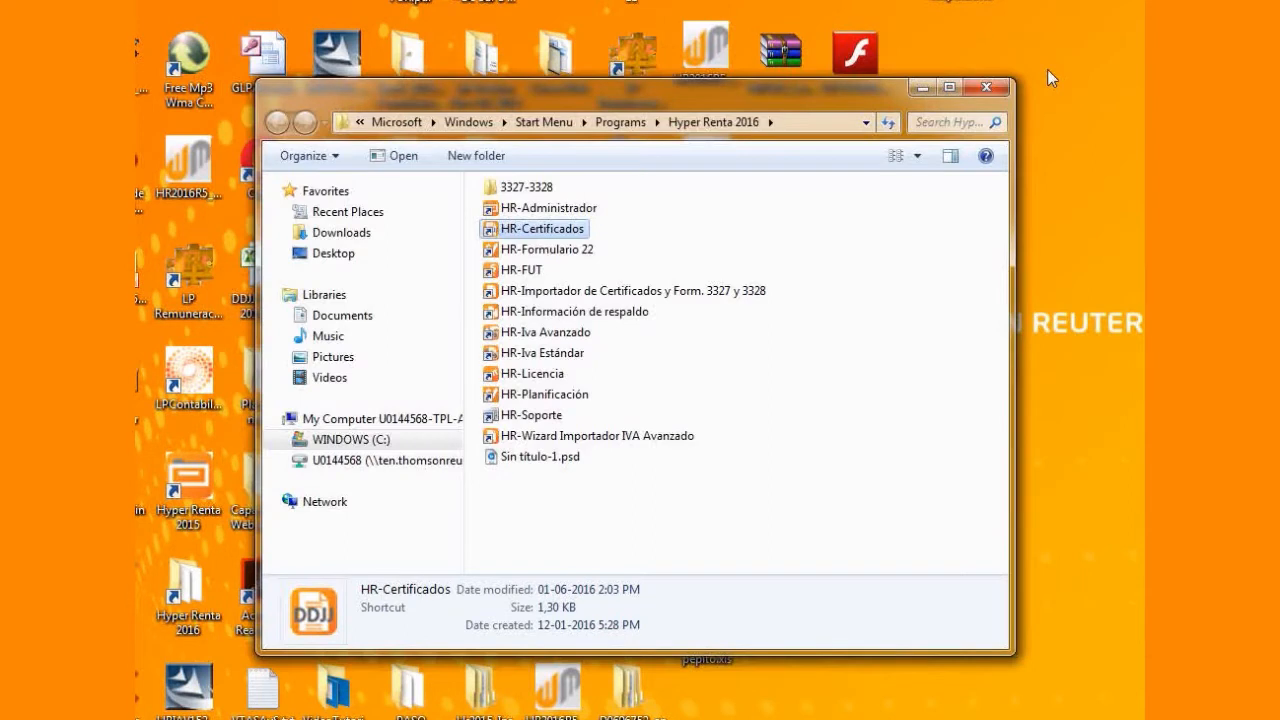
{"action": "left_click", "coordinate": [571, 292]}
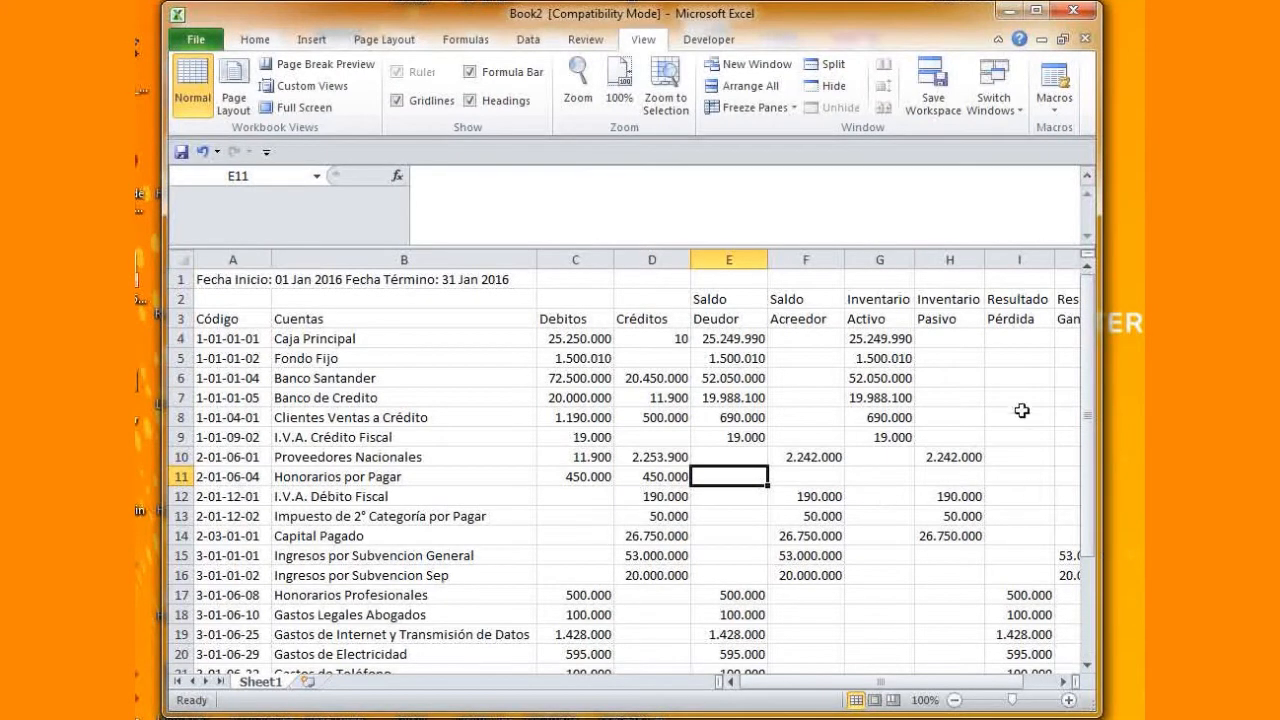
Delete the first two rows above the column headings, which hold the date range and upper header text.
{"action": "left_click_drag", "start_coordinate": [1092, 335], "coordinate": [1105, 380]}
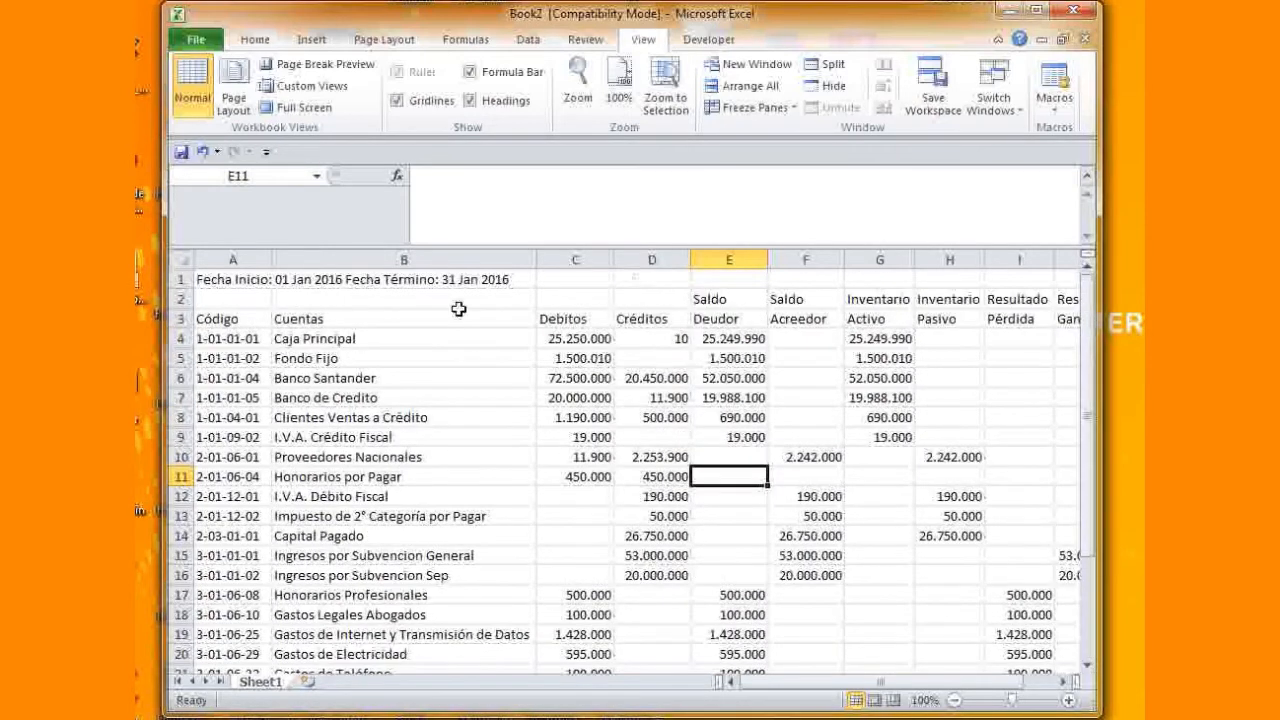
{"action": "left_click_drag", "start_coordinate": [181, 280], "coordinate": [176, 298]}
{"action": "right_click", "coordinate": [176, 298]}
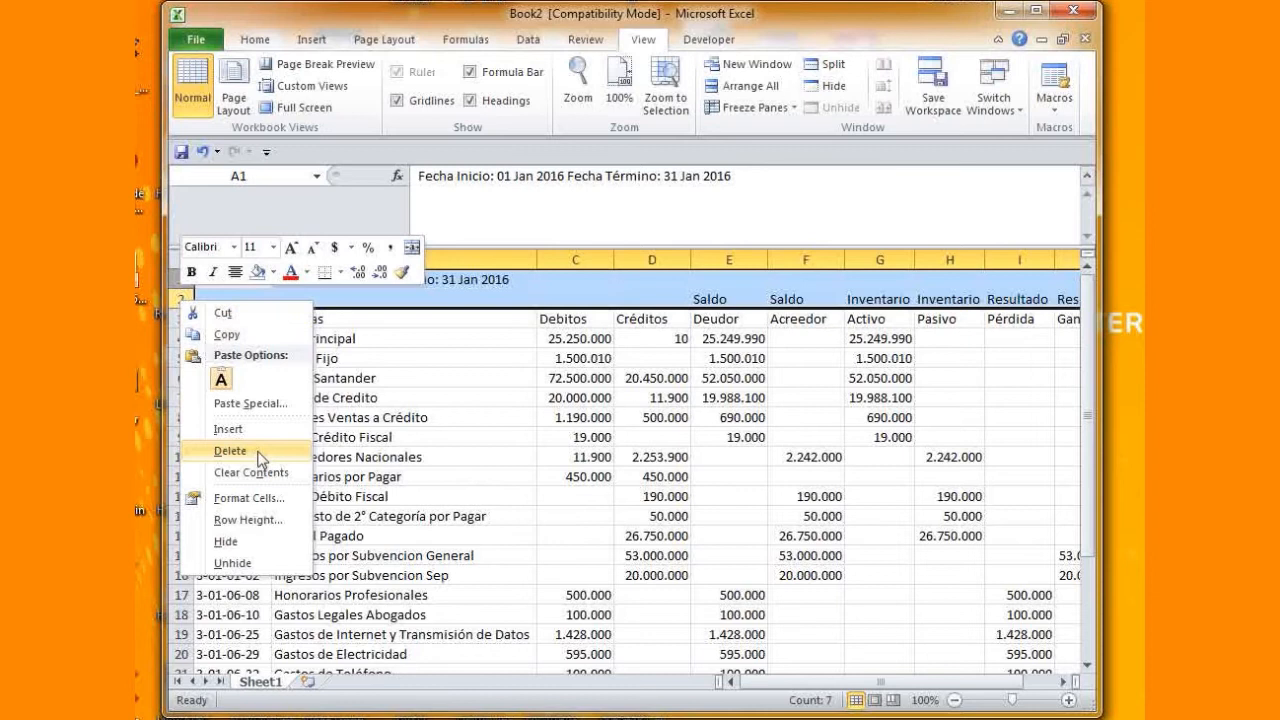
{"action": "left_click", "coordinate": [215, 450]}
Delete rows 21 to 27 below the last account, including the Sub Total, Utilidad and TOTALES lines.
{"action": "scroll", "coordinate": [480, 434], "scroll_direction": "down", "scroll_amount": 4}
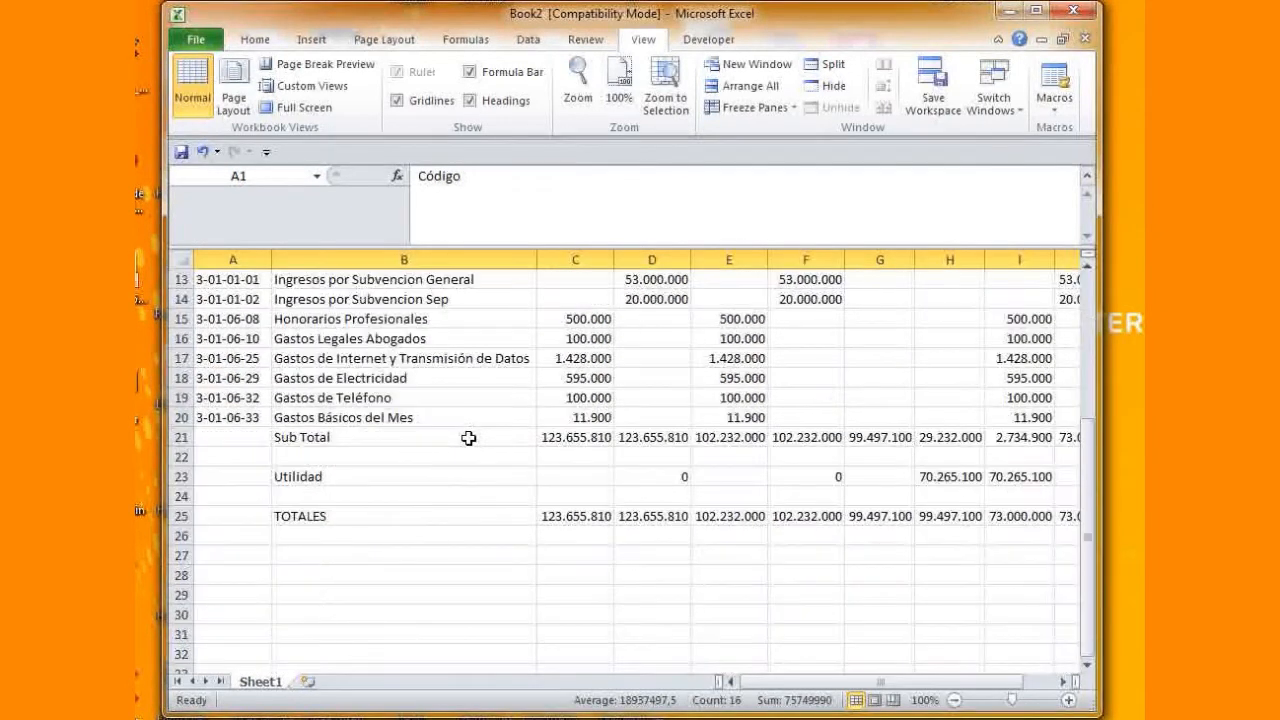
{"action": "left_click_drag", "start_coordinate": [181, 437], "coordinate": [176, 562]}
{"action": "right_click", "coordinate": [180, 538]}
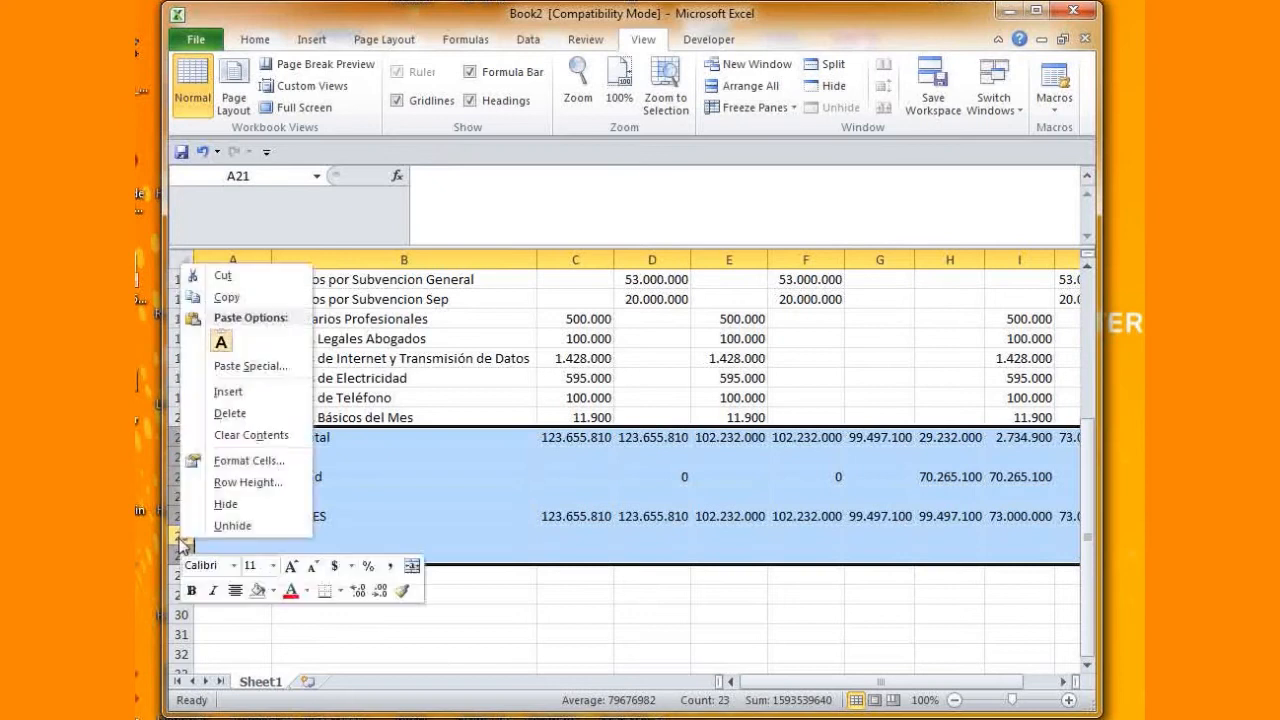
{"action": "left_click", "coordinate": [248, 412]}
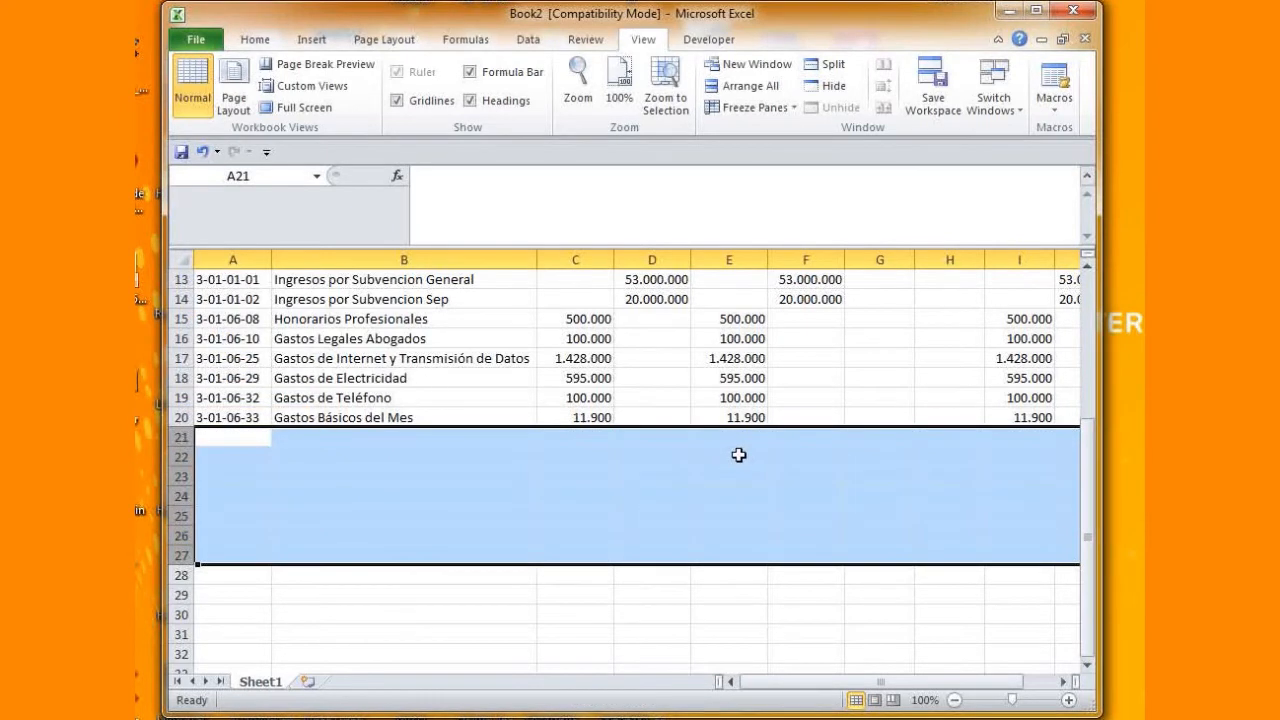
Examine the balance's column headings across row 1, starting from Código, and return to cell A1.
{"action": "key", "text": "ctrl+Home"}
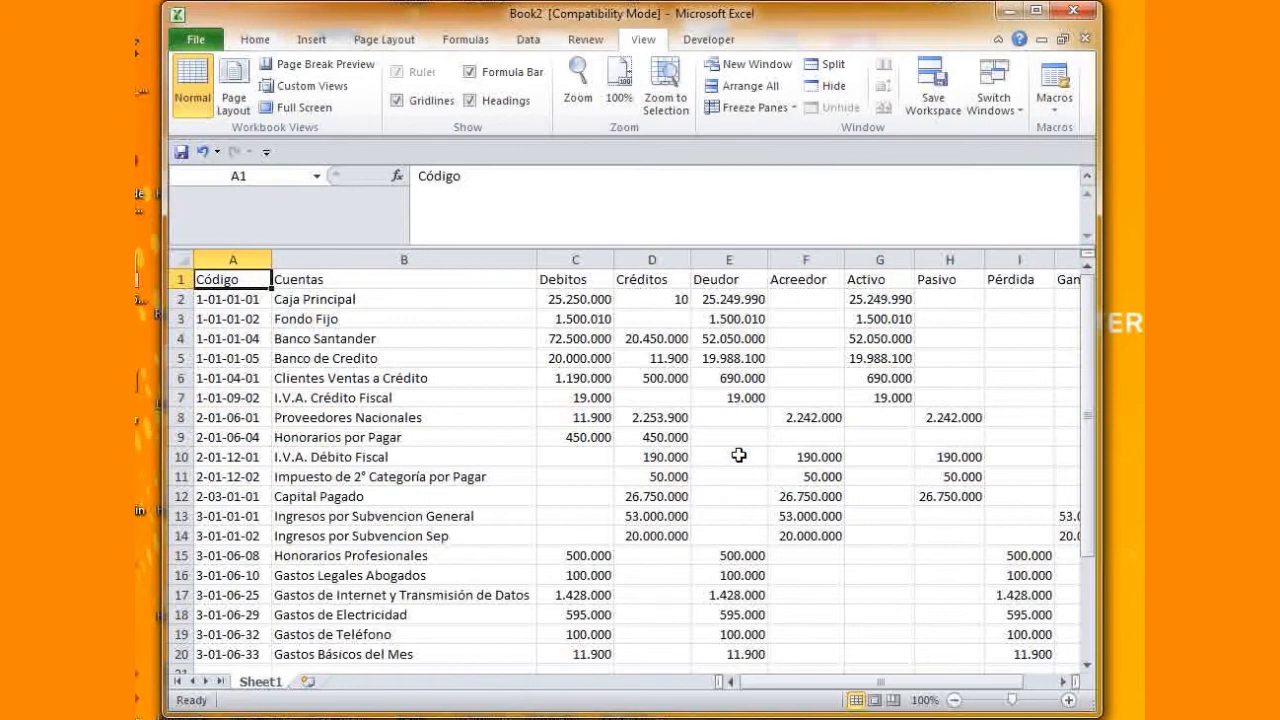
{"action": "key", "text": "Right"}
{"action": "key", "text": "Right"}
{"action": "key", "text": "Right"}
{"action": "key", "text": "Right"}
{"action": "key", "text": "Right"}
{"action": "key", "text": "Right"}
{"action": "key", "text": "Right"}
{"action": "key", "text": "Right"}
{"action": "key", "text": "Right"}
{"action": "key", "text": "Right"}
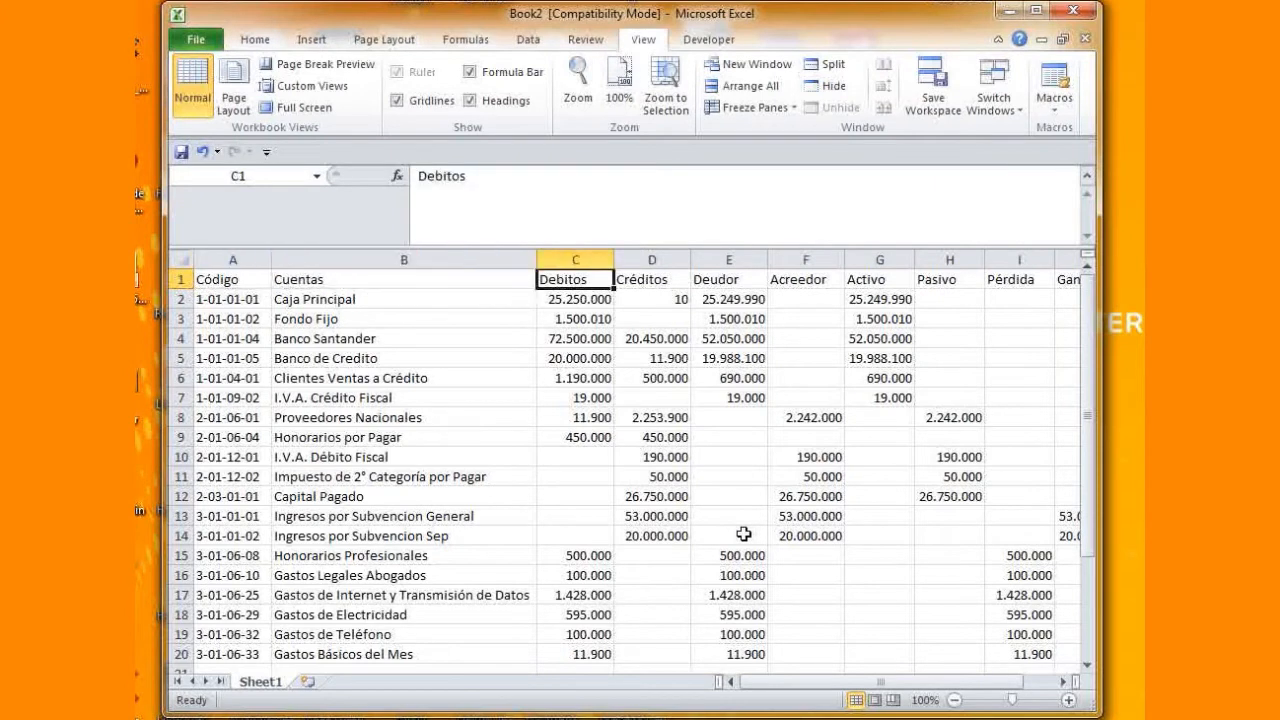
{"action": "key", "text": "Left"}
{"action": "key", "text": "Left"}
{"action": "key", "text": "Left"}
{"action": "key", "text": "Left"}
{"action": "key", "text": "Left"}
{"action": "key", "text": "Left"}
{"action": "key", "text": "Left"}
{"action": "key", "text": "Left"}
{"action": "key", "text": "Left"}
{"action": "key", "text": "Left"}
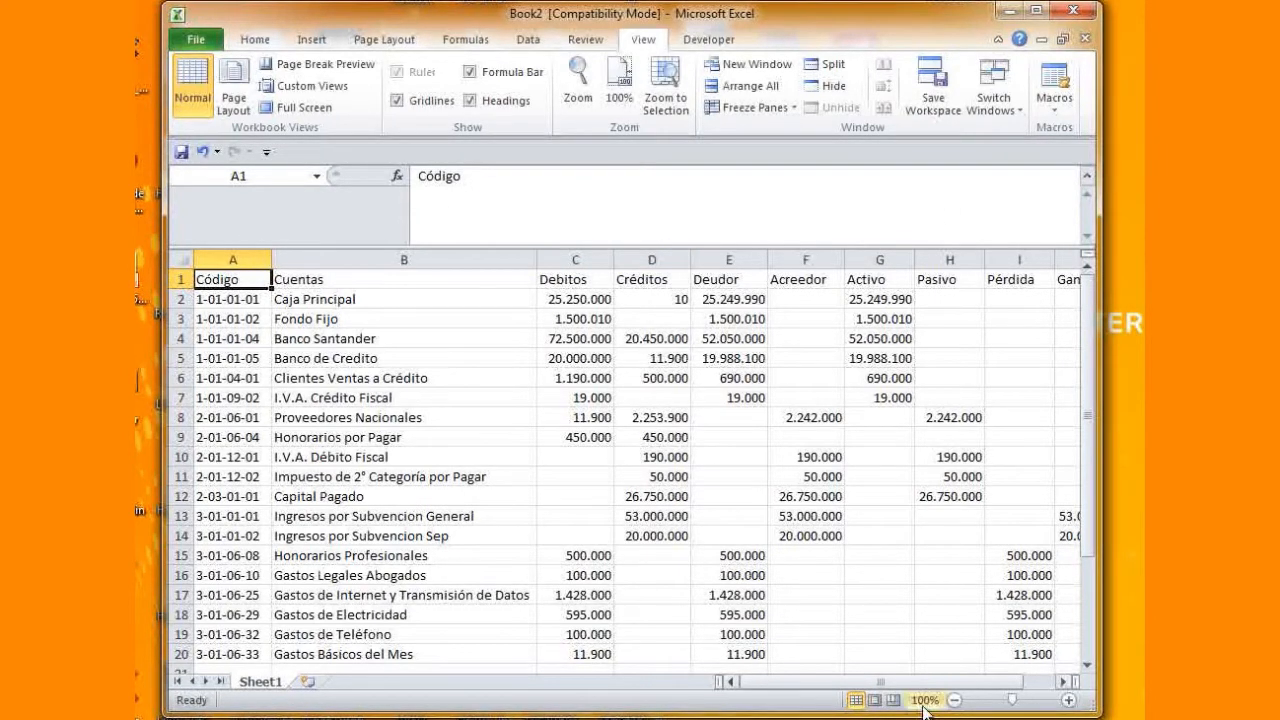
Insert five blank columns to the left of the Código column.
{"action": "left_click_drag", "start_coordinate": [953, 683], "coordinate": [805, 686]}
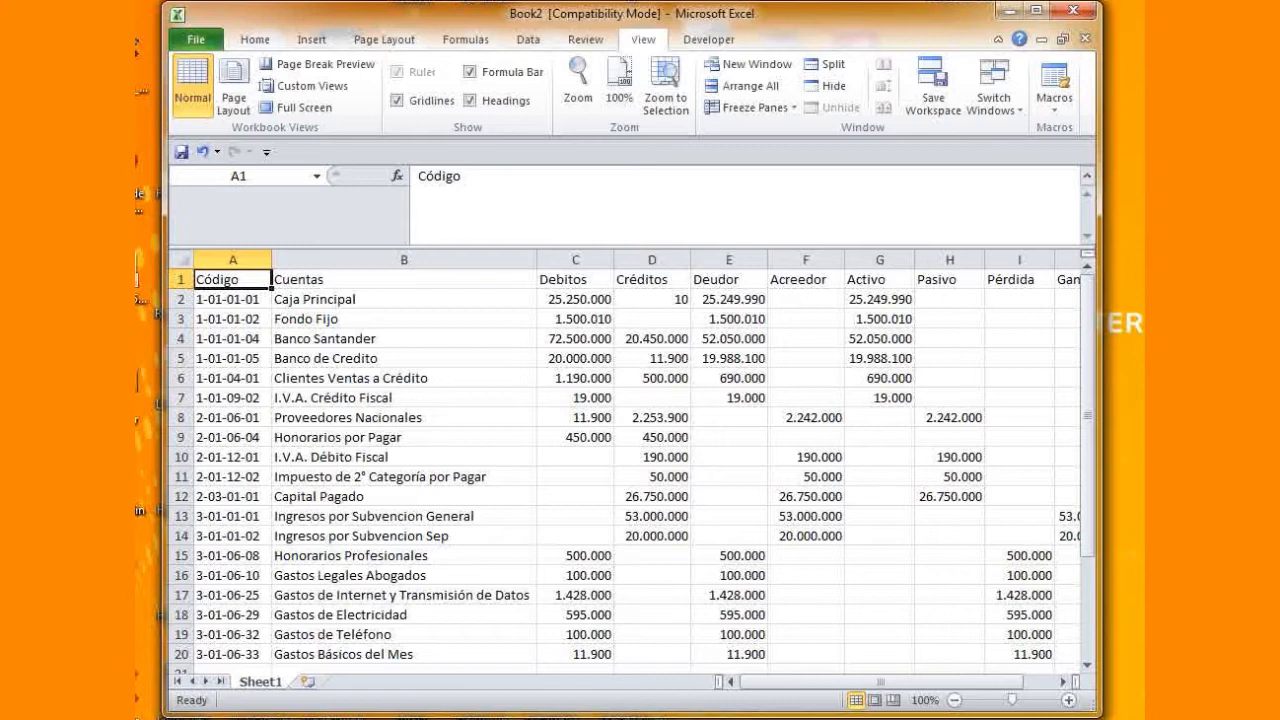
{"action": "left_click", "coordinate": [258, 262]}
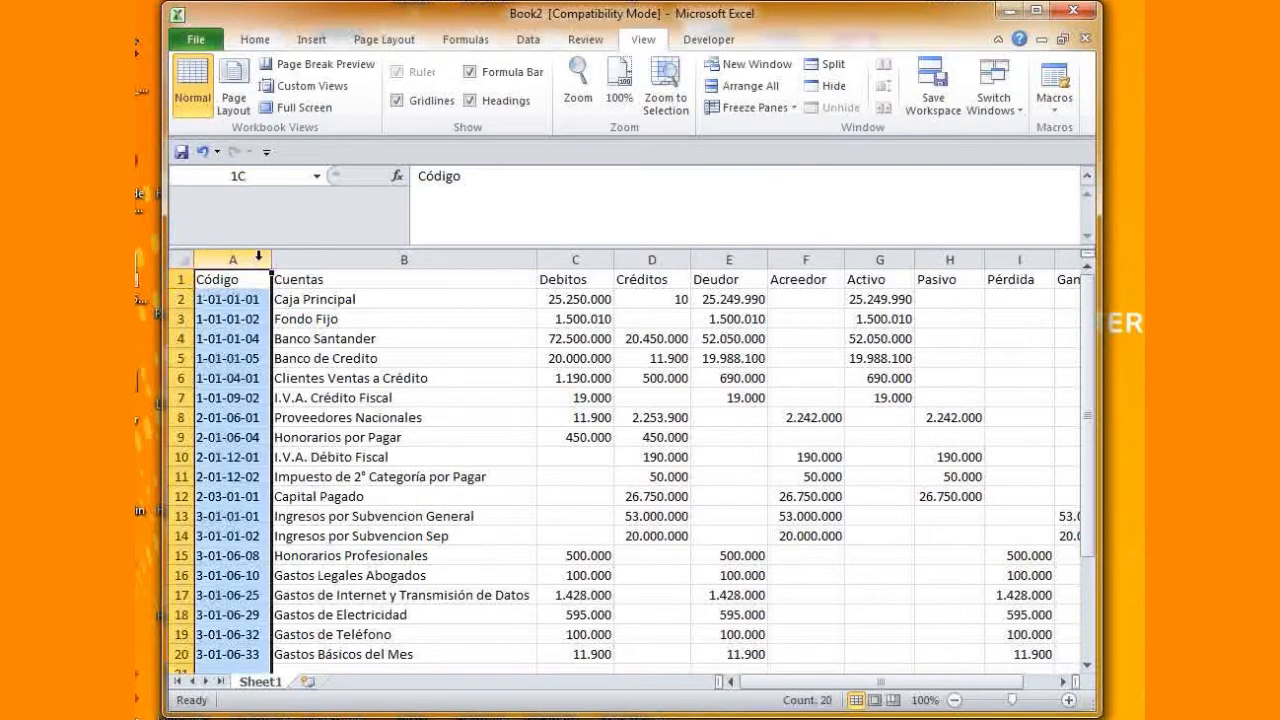
{"action": "right_click", "coordinate": [260, 264]}
{"action": "left_click", "coordinate": [308, 389]}
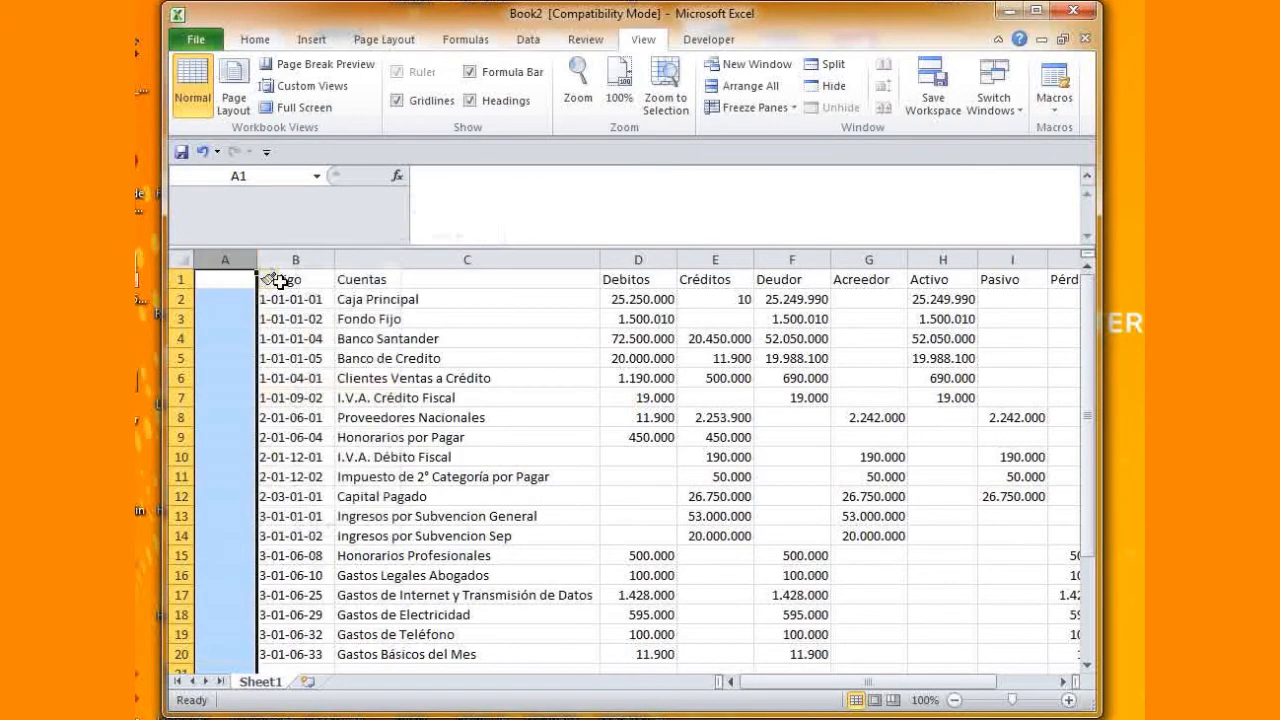
{"action": "right_click", "coordinate": [238, 252]}
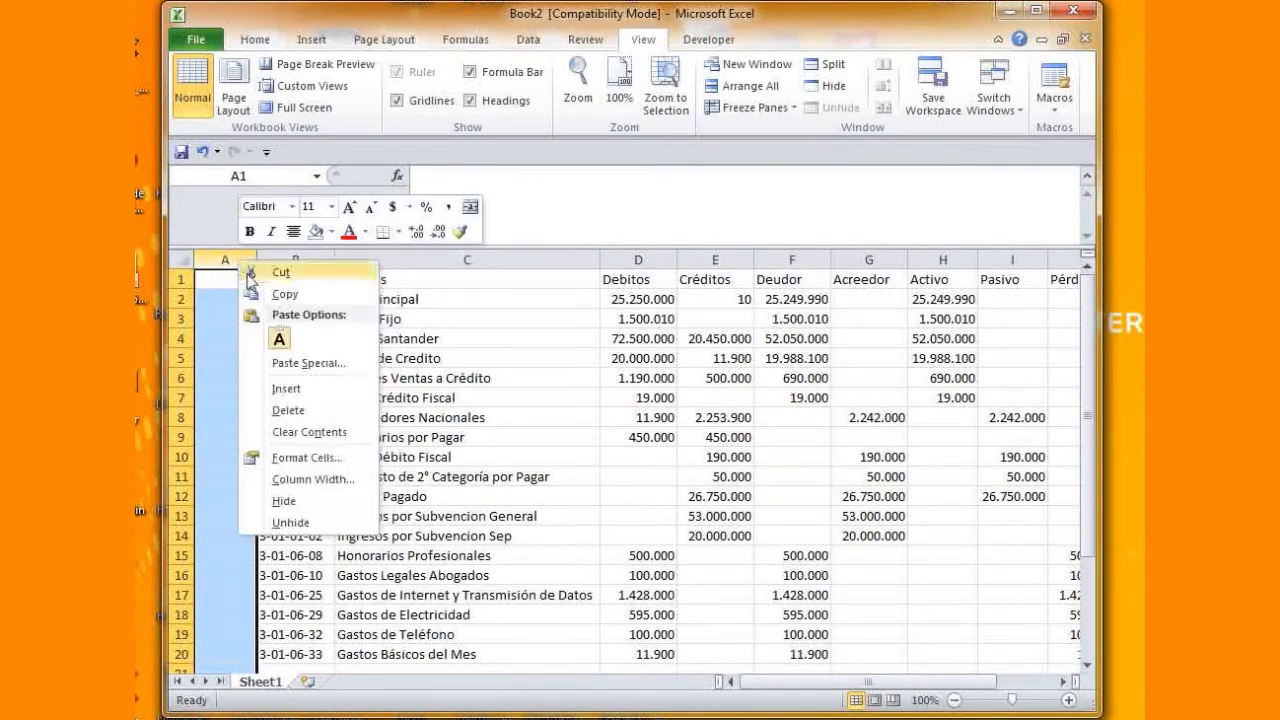
{"action": "left_click", "coordinate": [316, 389]}
{"action": "right_click", "coordinate": [240, 258]}
{"action": "left_click", "coordinate": [310, 386]}
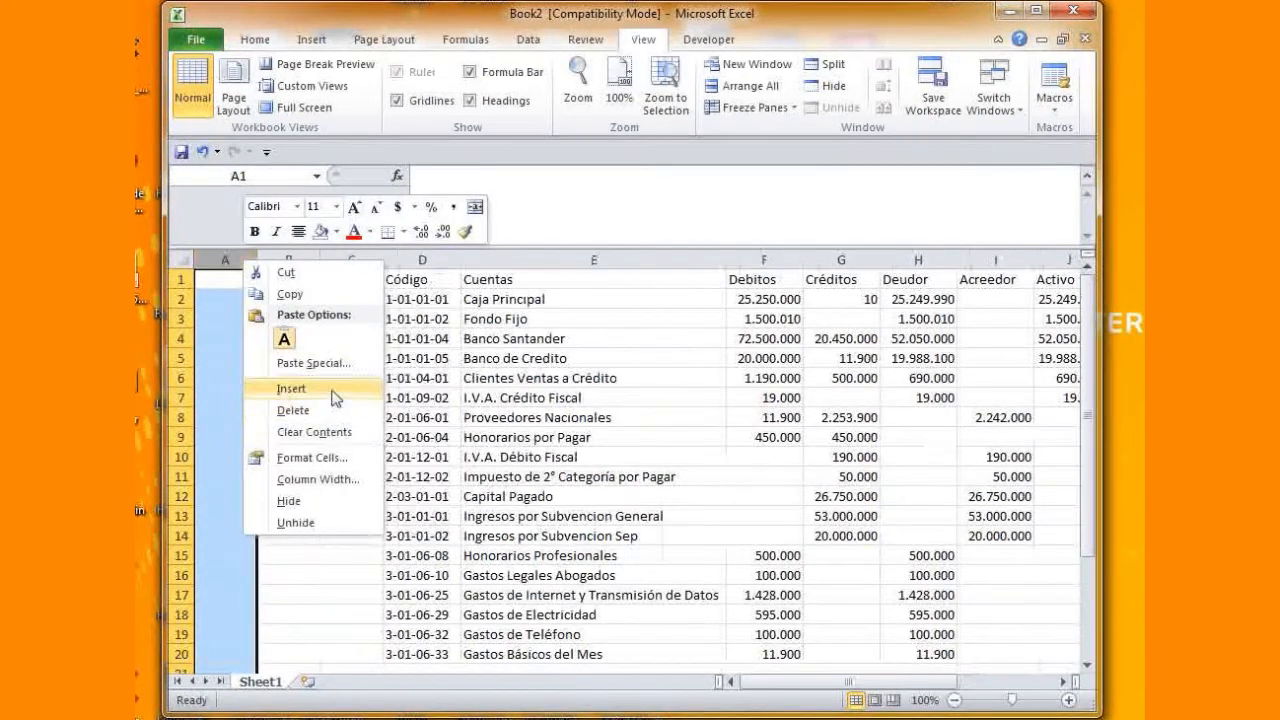
{"action": "right_click", "coordinate": [236, 255]}
{"action": "left_click", "coordinate": [305, 384]}
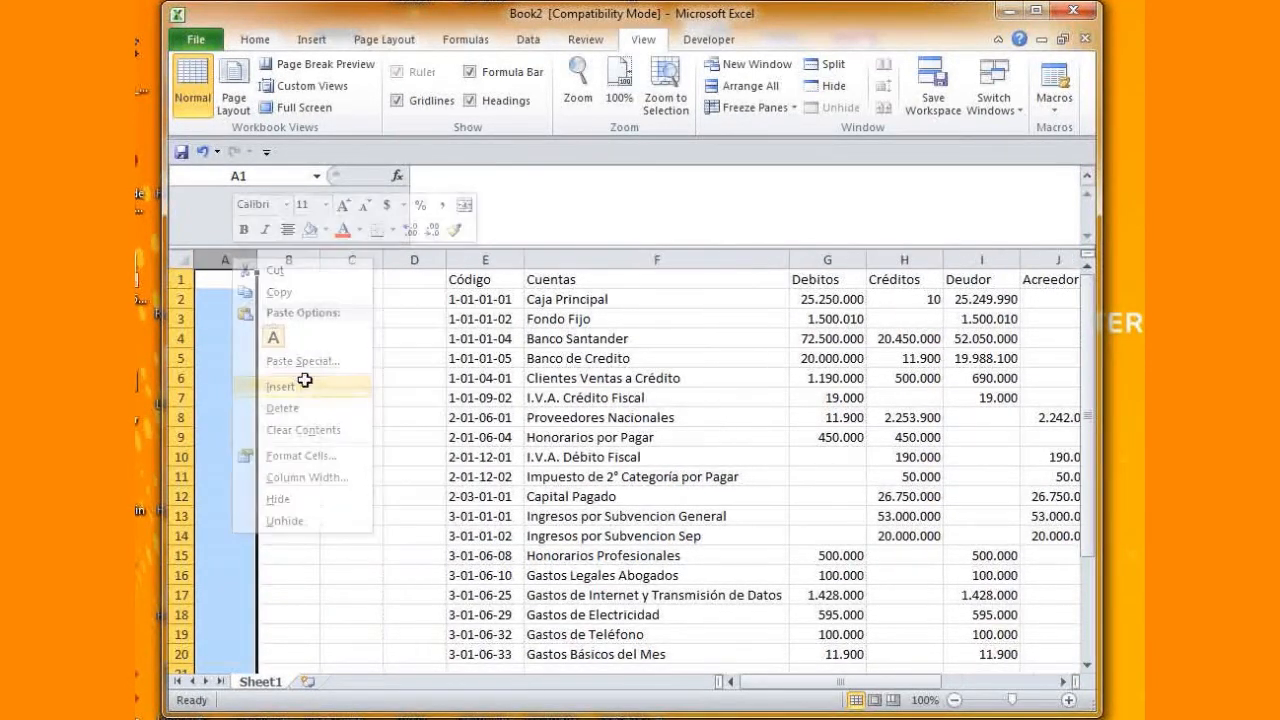
{"action": "right_click", "coordinate": [240, 258]}
{"action": "left_click", "coordinate": [340, 389]}
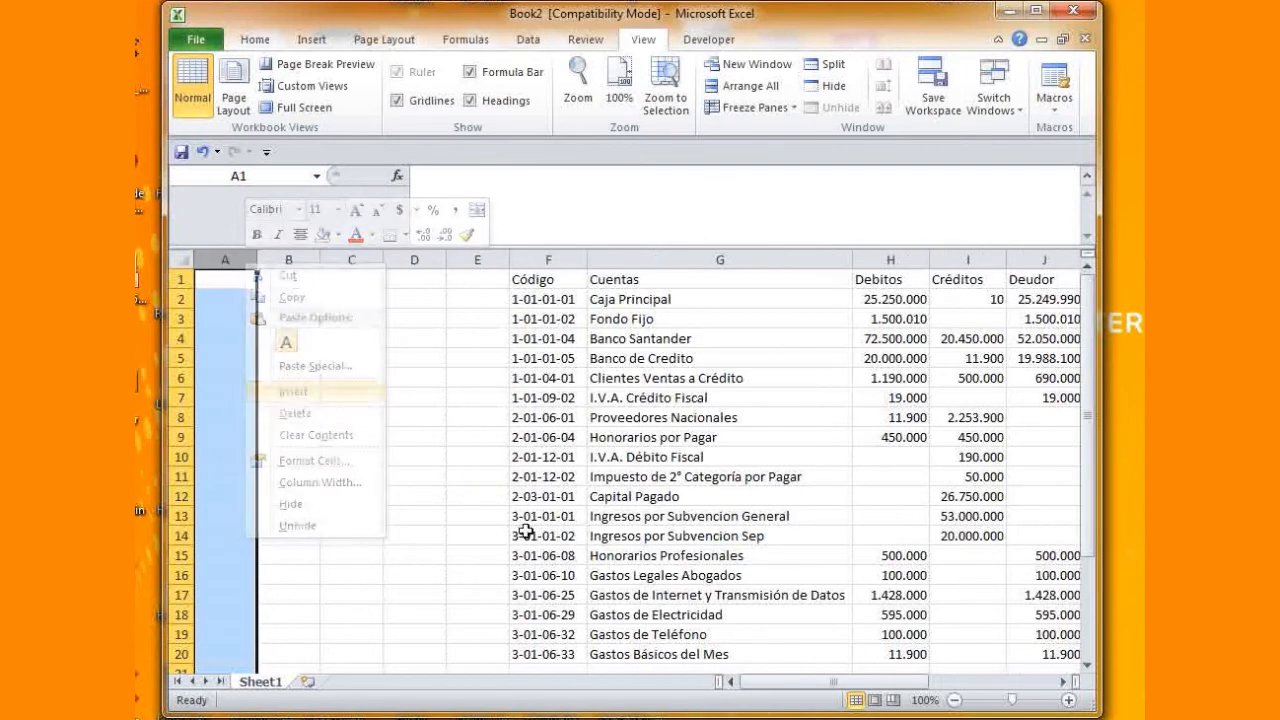
{"action": "left_click", "coordinate": [540, 492]}
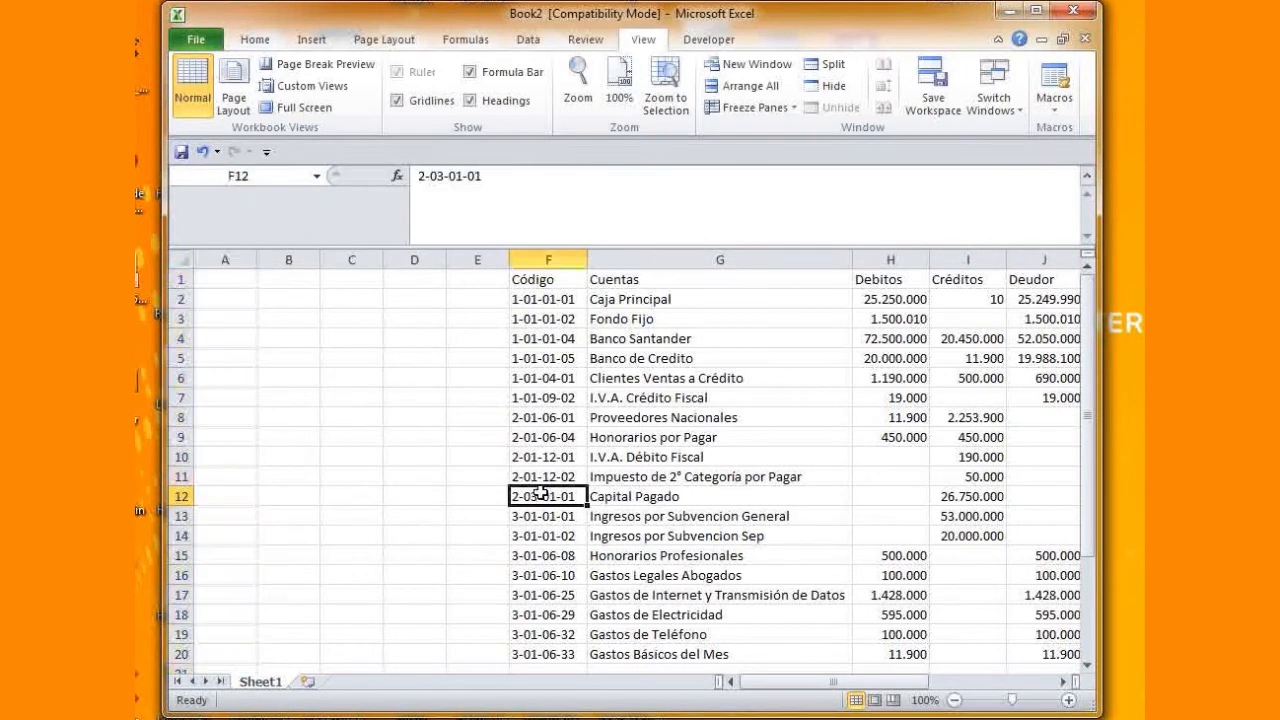
Enter the headings Seccion in A1 and EntSup in B1.
{"action": "left_click", "coordinate": [221, 285]}
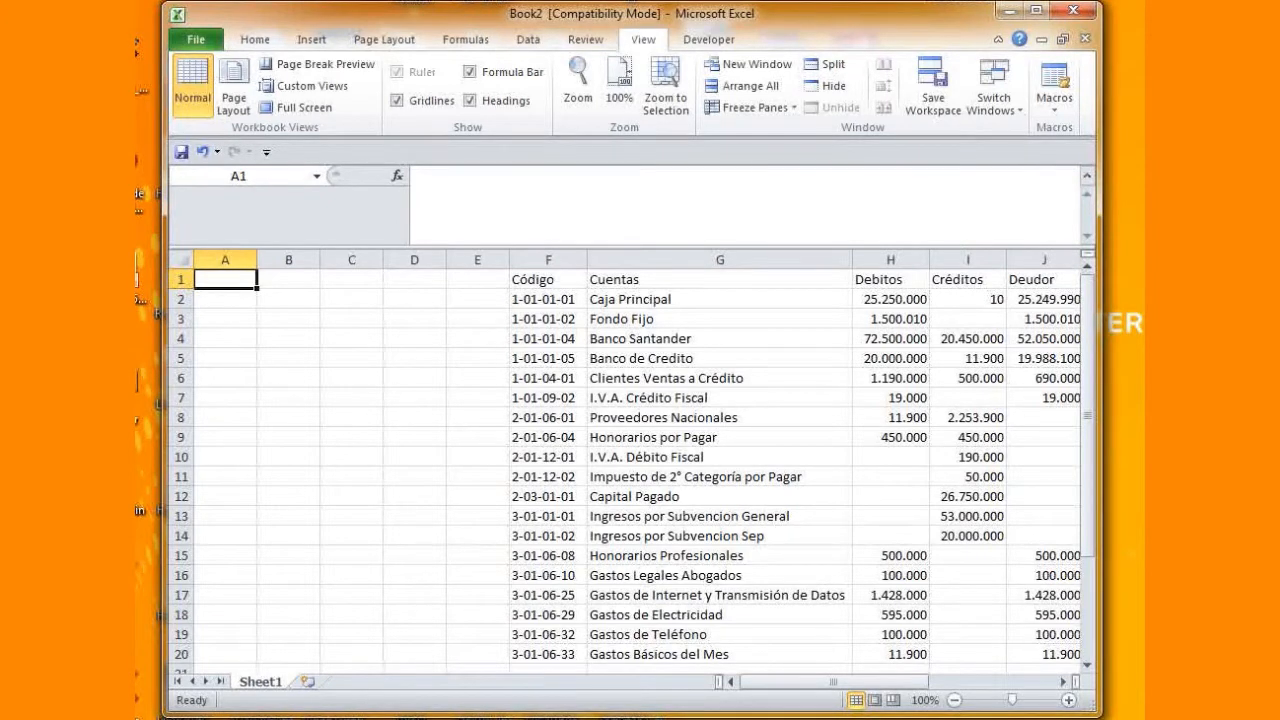
{"action": "type", "text": "Se"}
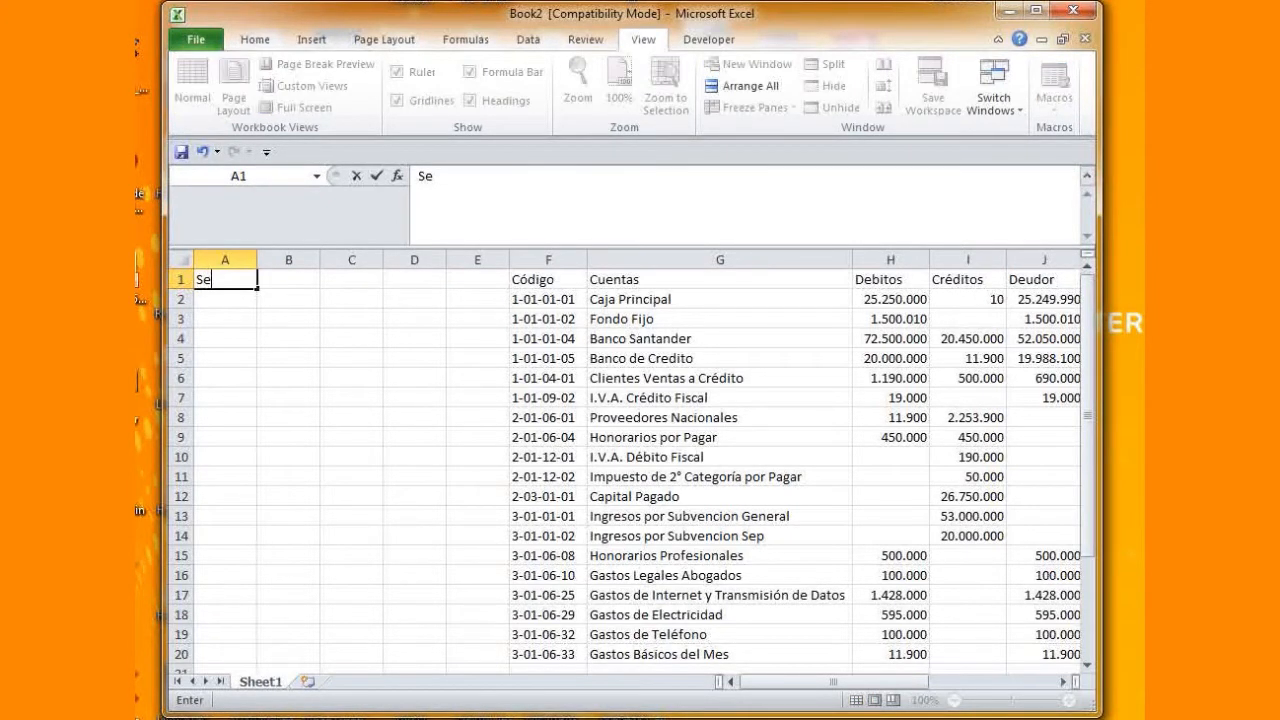
{"action": "type", "text": "ccion"}
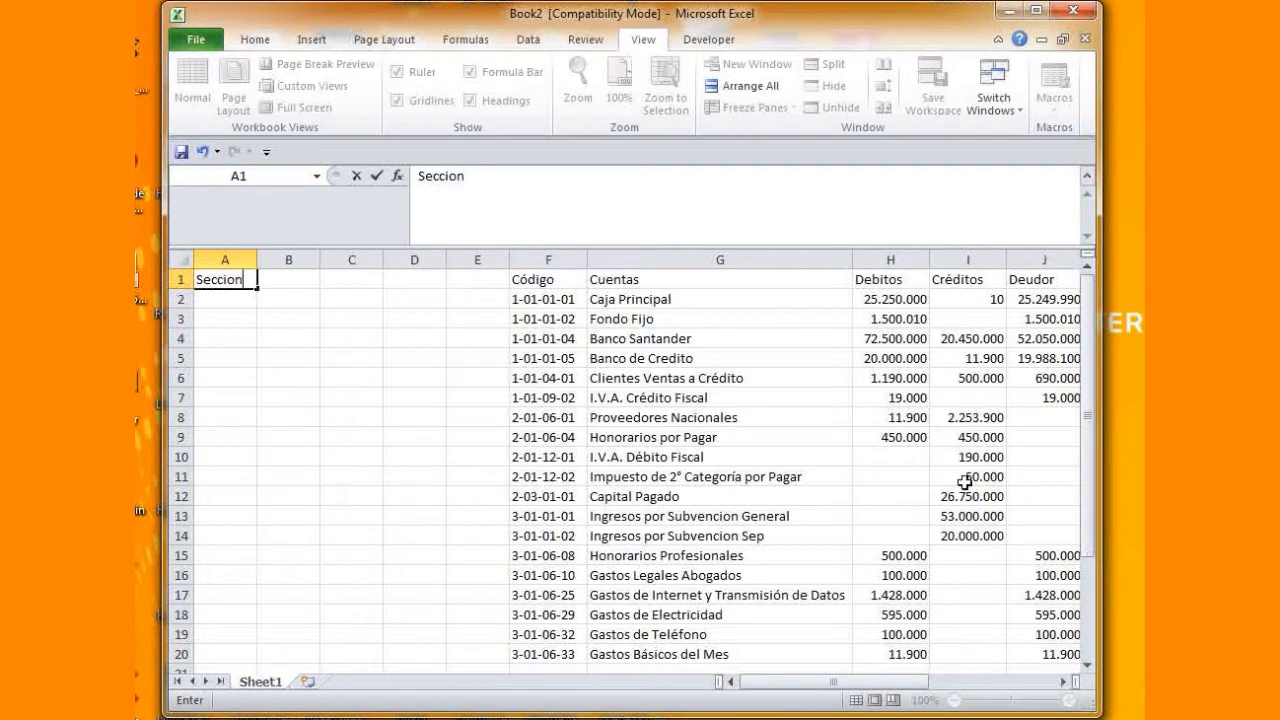
{"action": "left_click", "coordinate": [297, 278]}
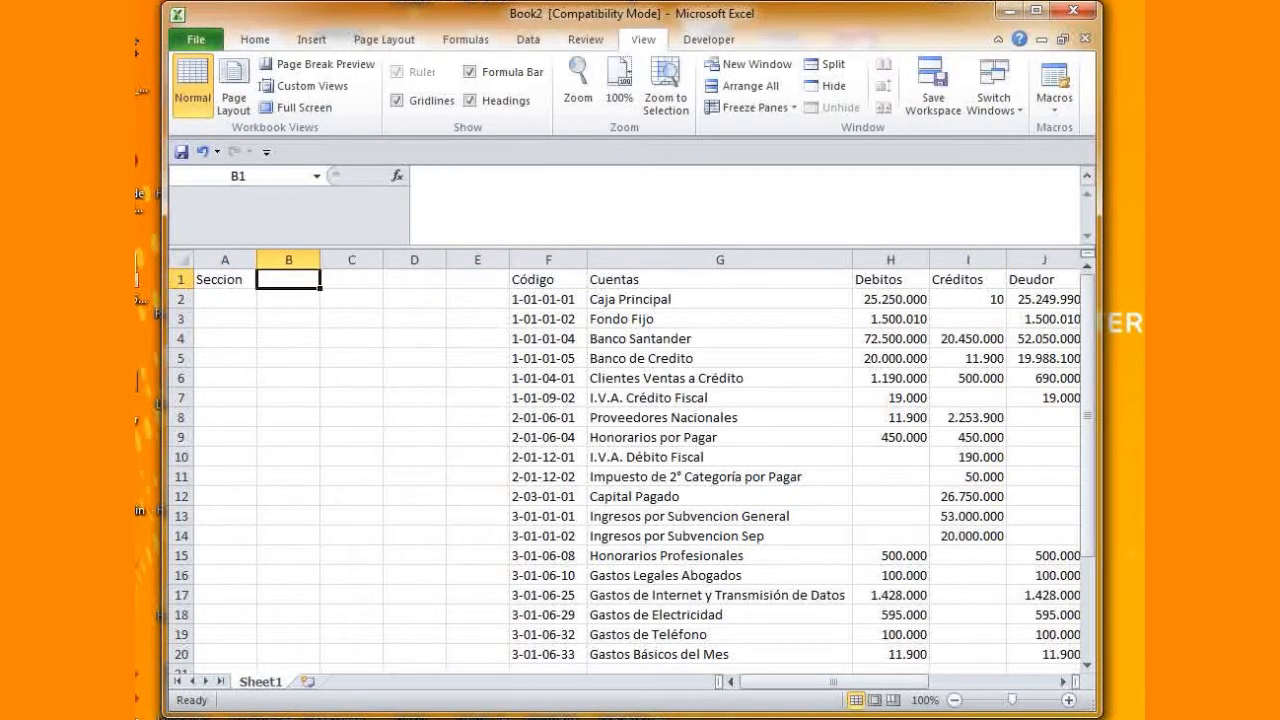
{"action": "type", "text": "Ent"}
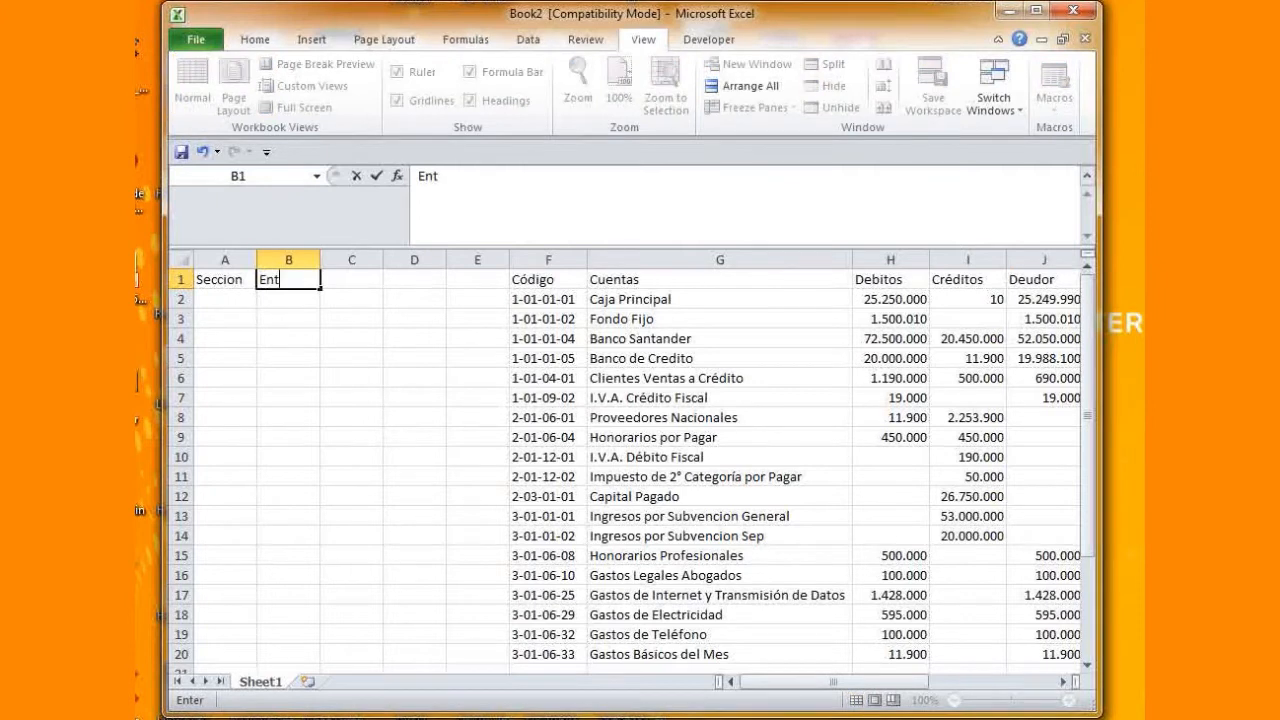
{"action": "type", "text": "Sup"}
Enter the heading Aifrs in C1 and the heading FolIni in both D1 and E1.
{"action": "left_click", "coordinate": [337, 279]}
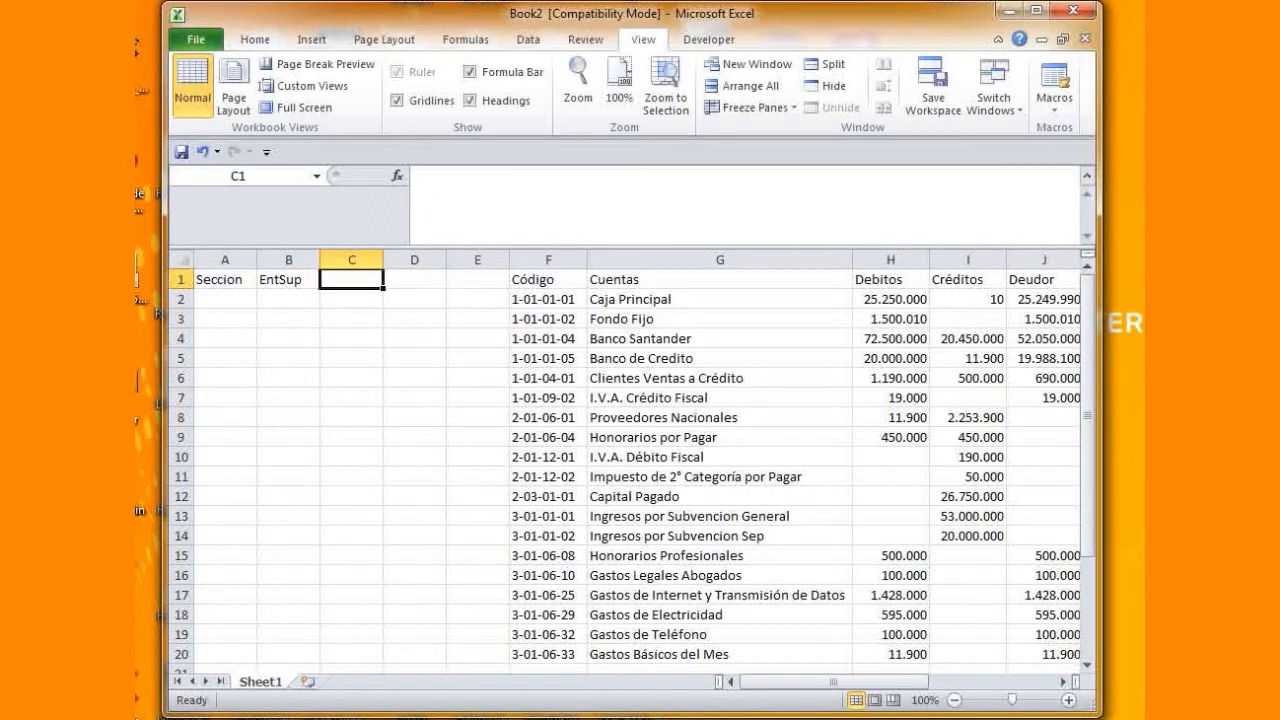
{"action": "type", "text": "A"}
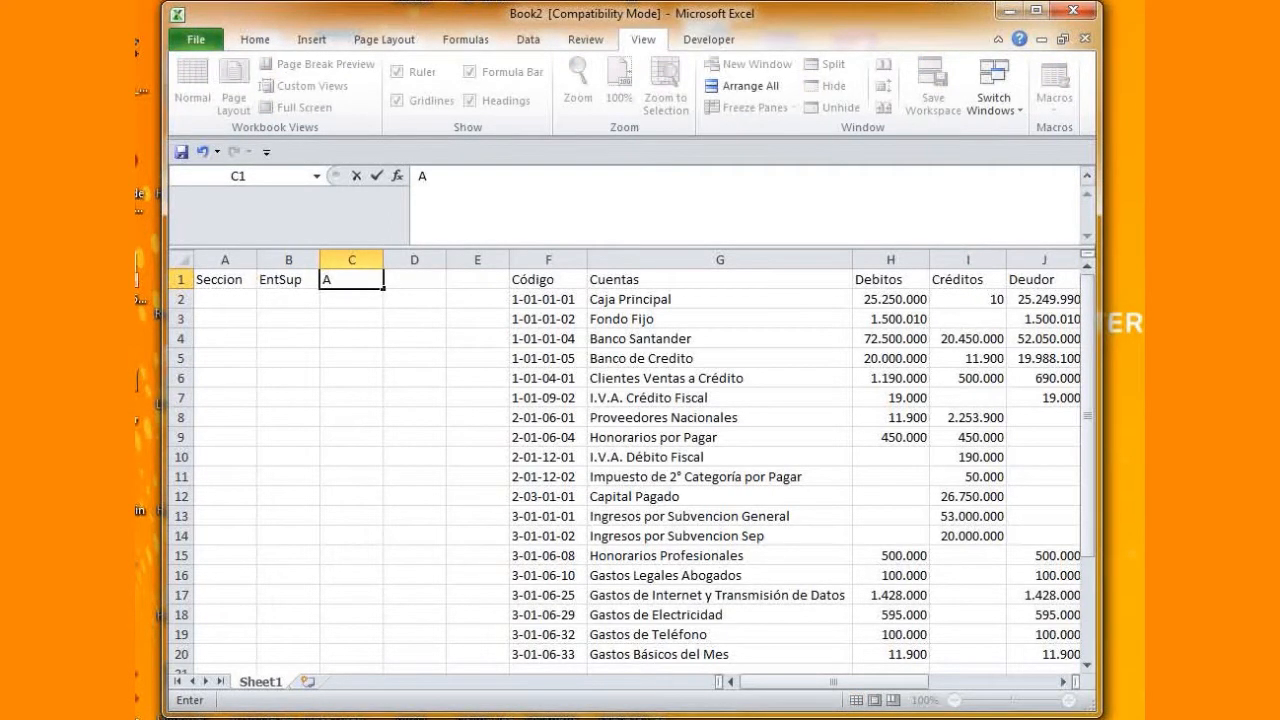
{"action": "type", "text": "lfrs"}
{"action": "key", "text": "Tab"}
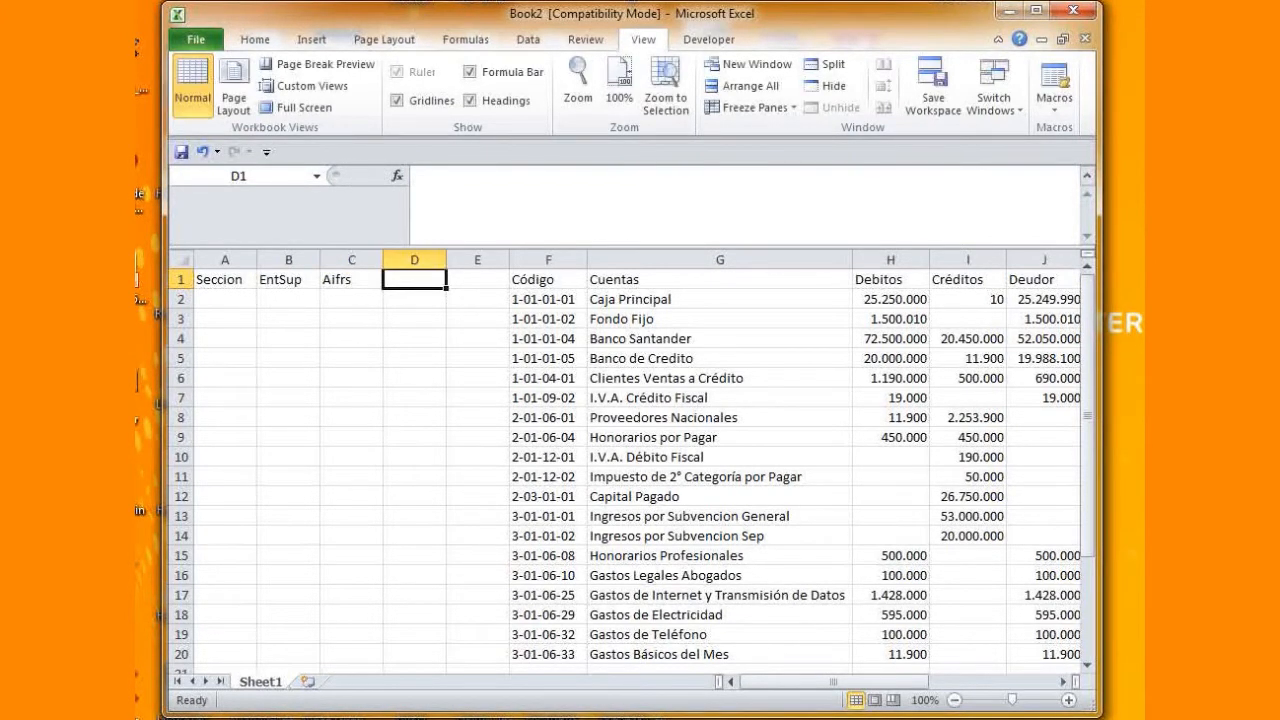
{"action": "type", "text": "F"}
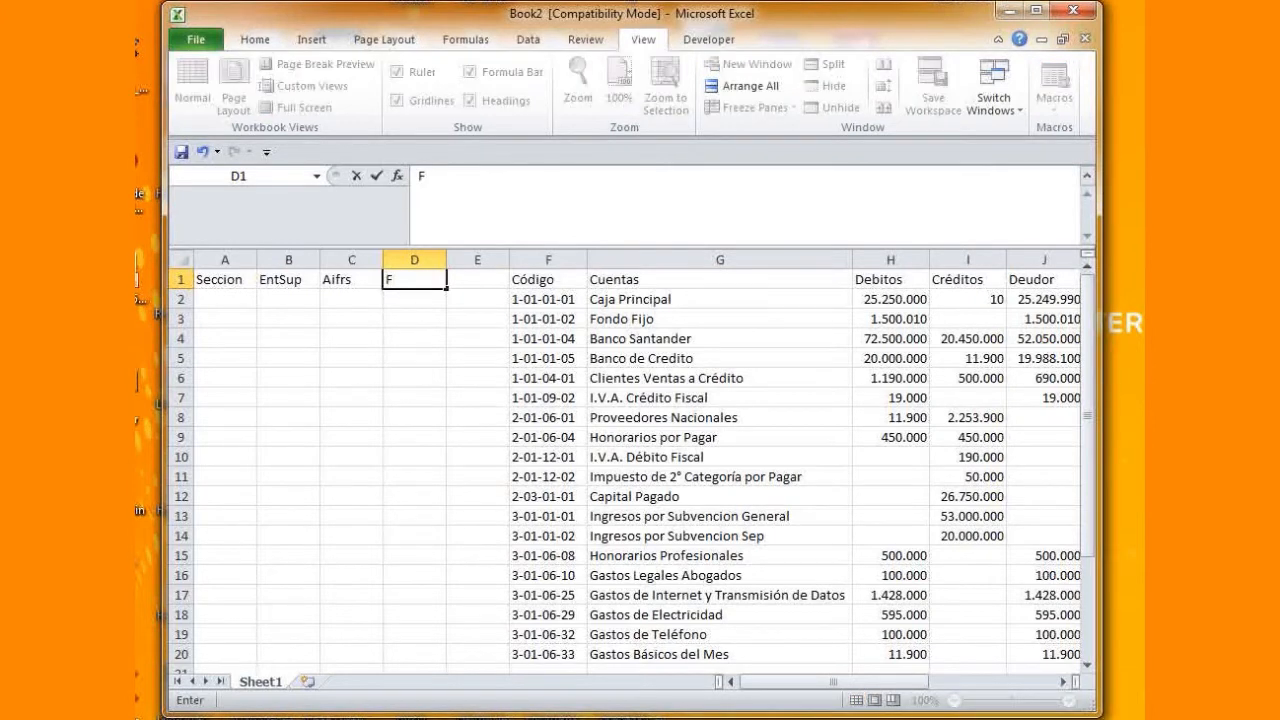
{"action": "type", "text": "olin"}
{"action": "left_click", "coordinate": [488, 281]}
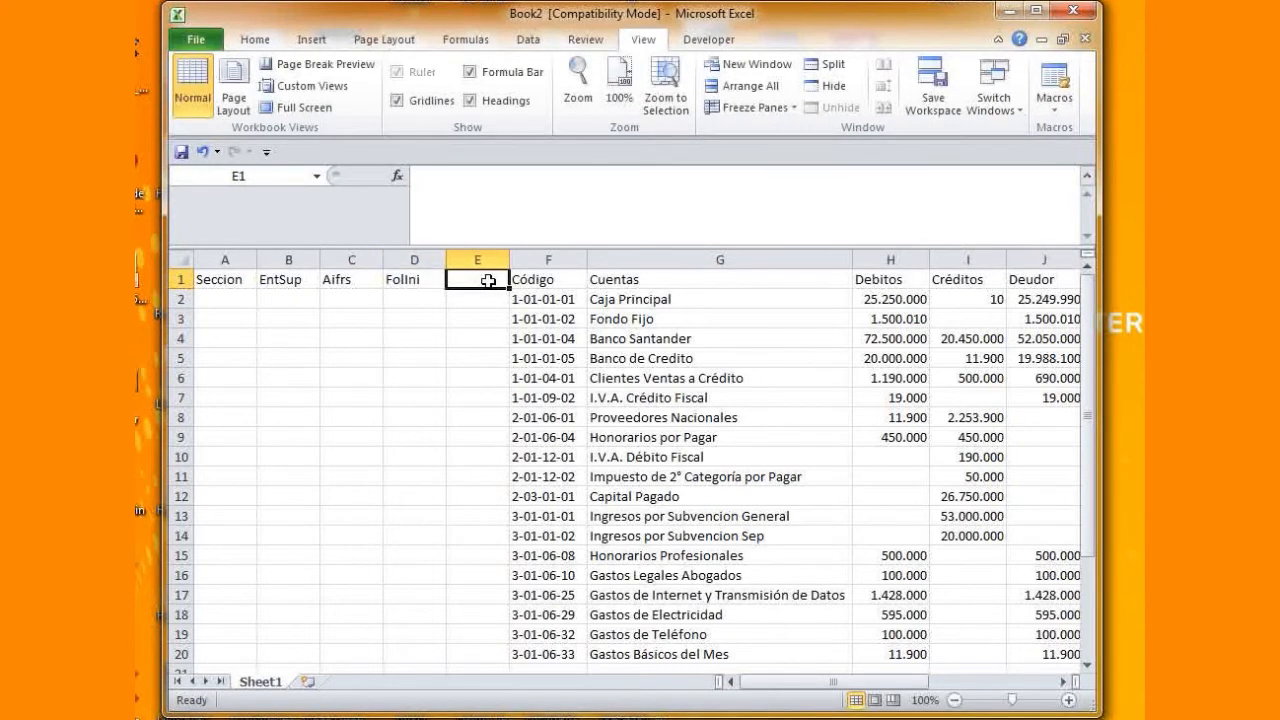
{"action": "type", "text": "FolIni"}
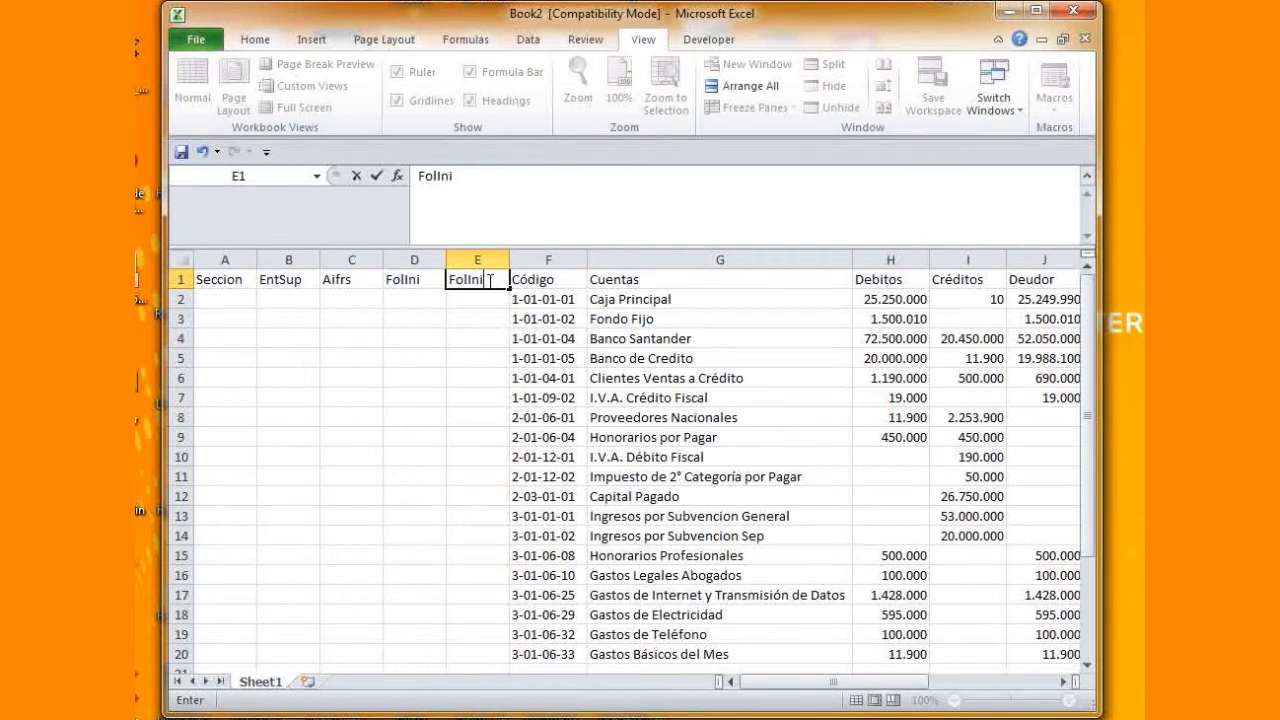
{"action": "left_click", "coordinate": [423, 363]}
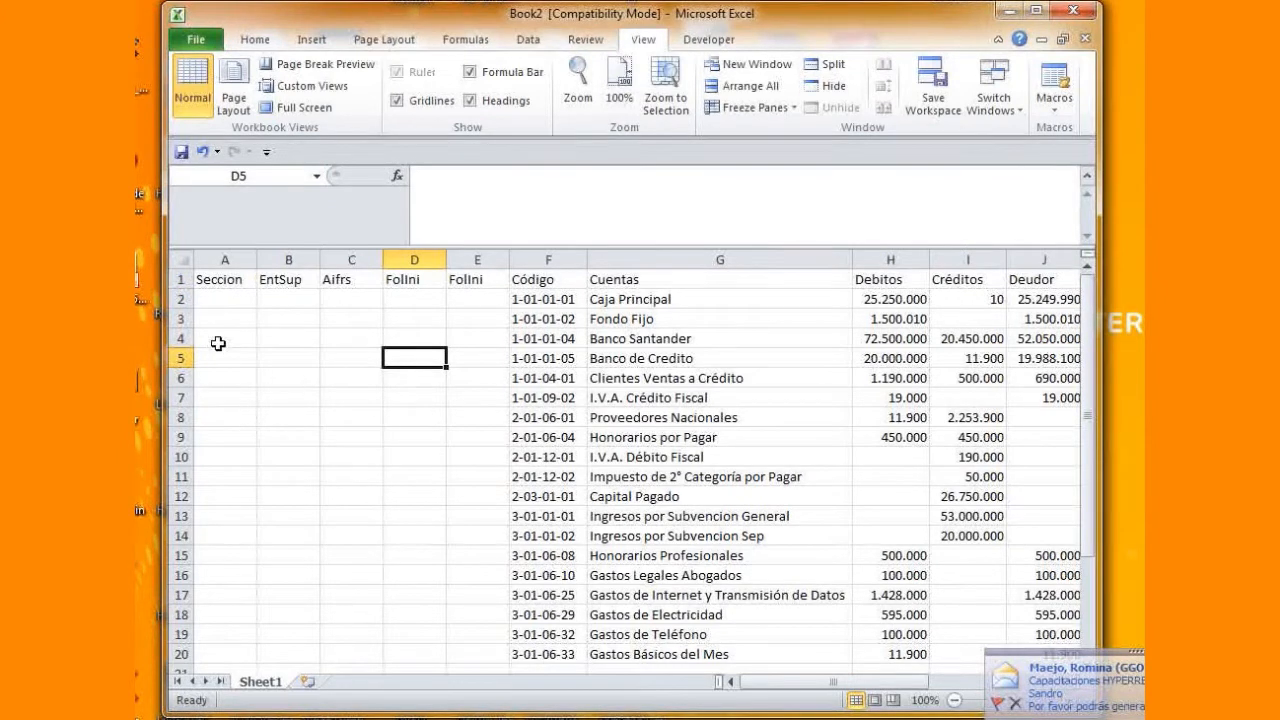
Insert a blank row between the headings and the Caja Principal account.
{"action": "right_click", "coordinate": [181, 299]}
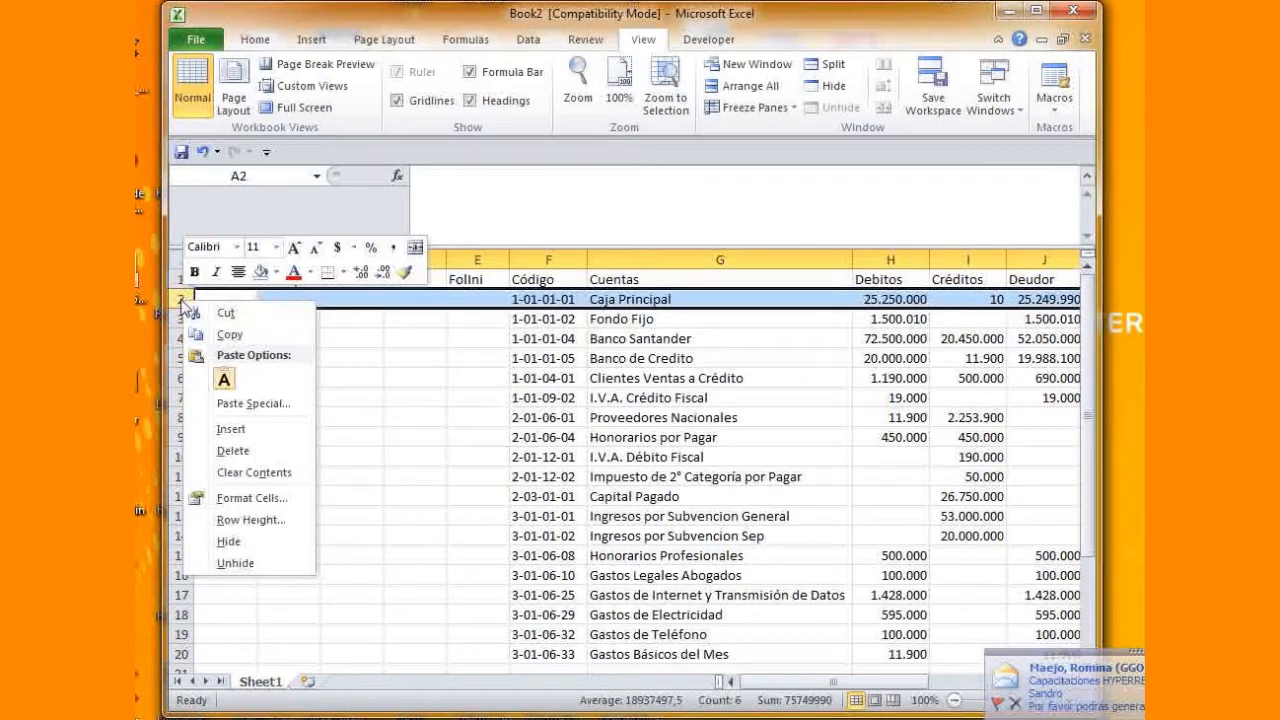
{"action": "left_click", "coordinate": [248, 432]}
{"action": "left_click", "coordinate": [538, 455]}
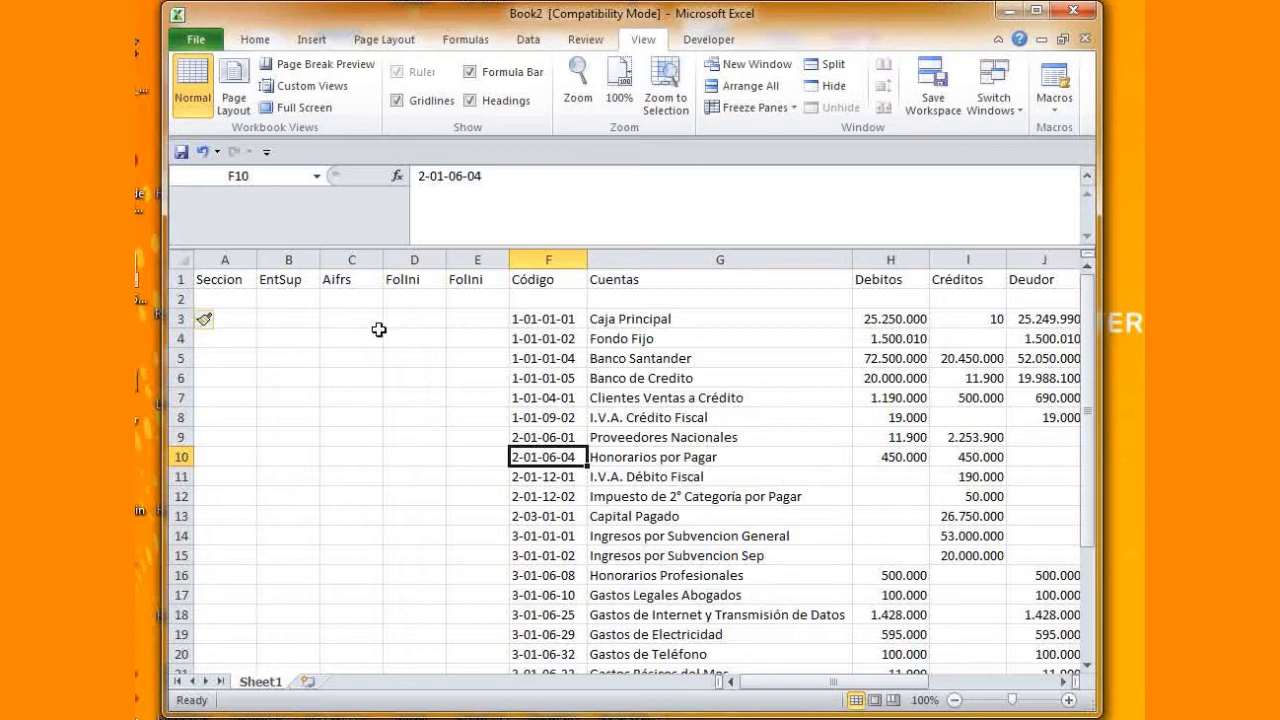
Fill the blank row 2 with Seccion 1 and EntSup "No Aplica", leaving Aifrs empty.
{"action": "left_click", "coordinate": [222, 300]}
{"action": "type", "text": "1"}
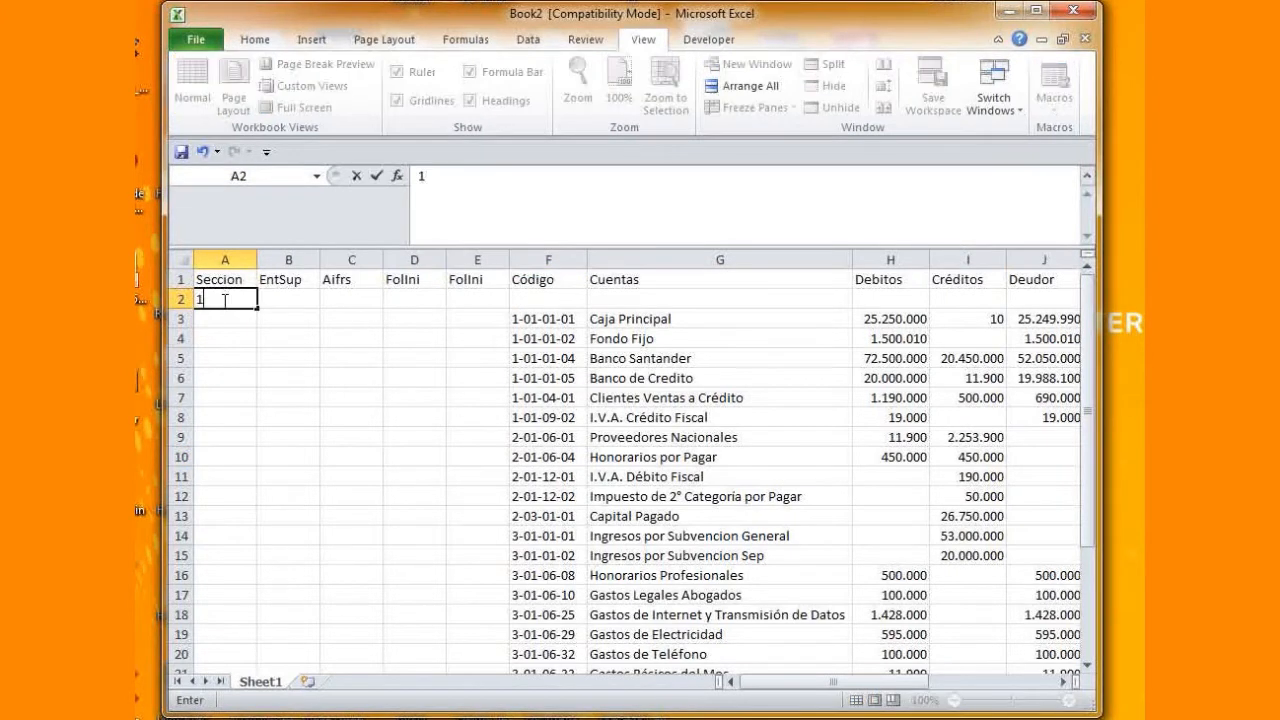
{"action": "left_click", "coordinate": [289, 300]}
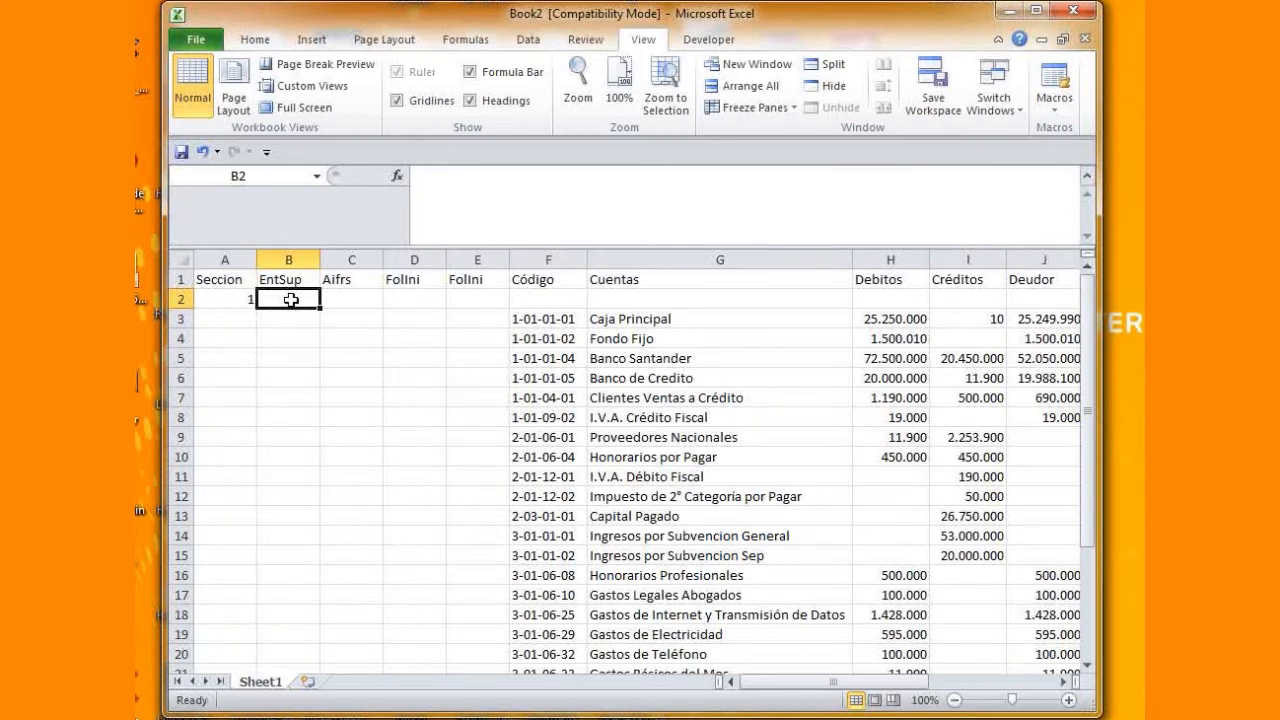
{"action": "type", "text": "No Aplica"}
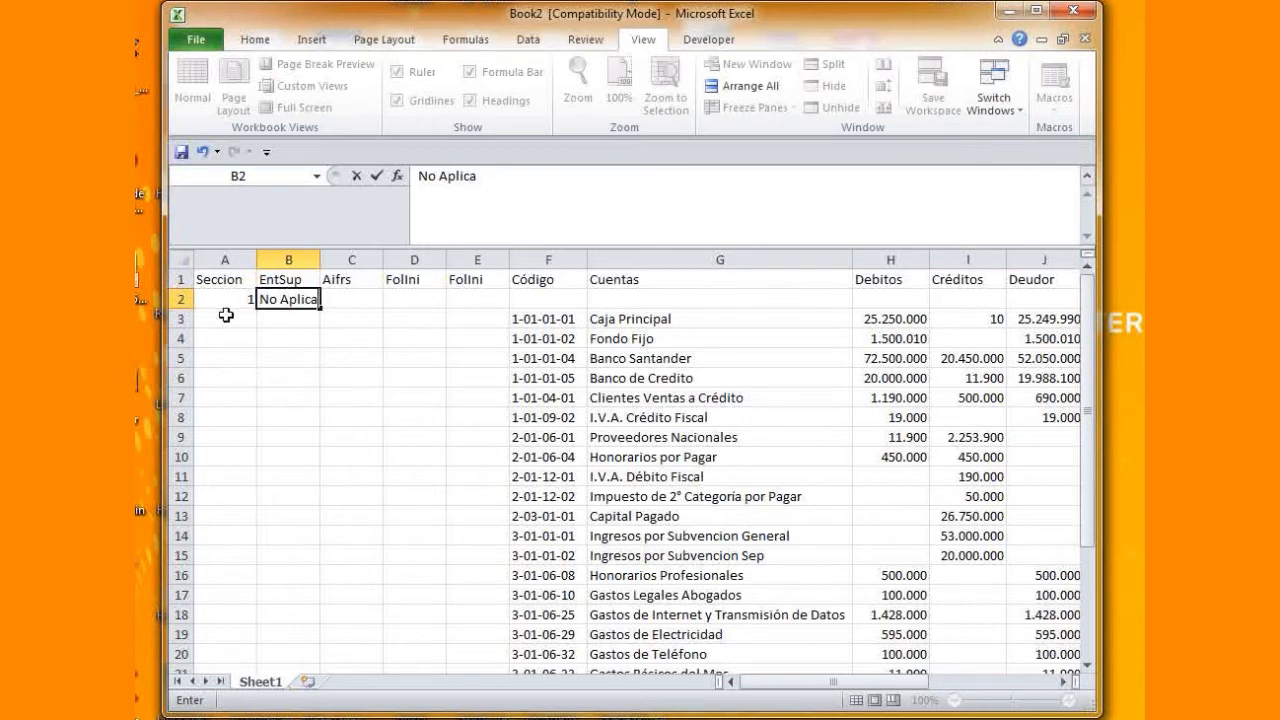
{"action": "left_click", "coordinate": [353, 299]}
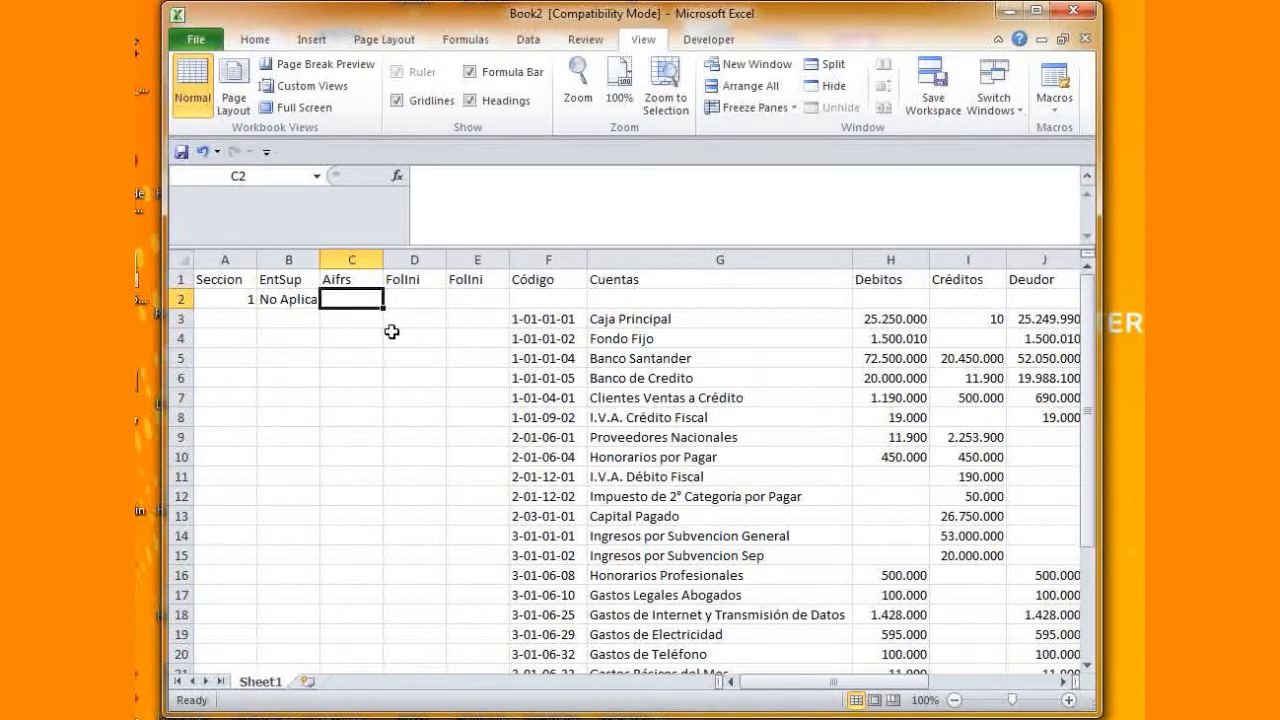
Enter the folio values 15003 in D2 and 15006 in E2.
{"action": "left_click", "coordinate": [415, 304]}
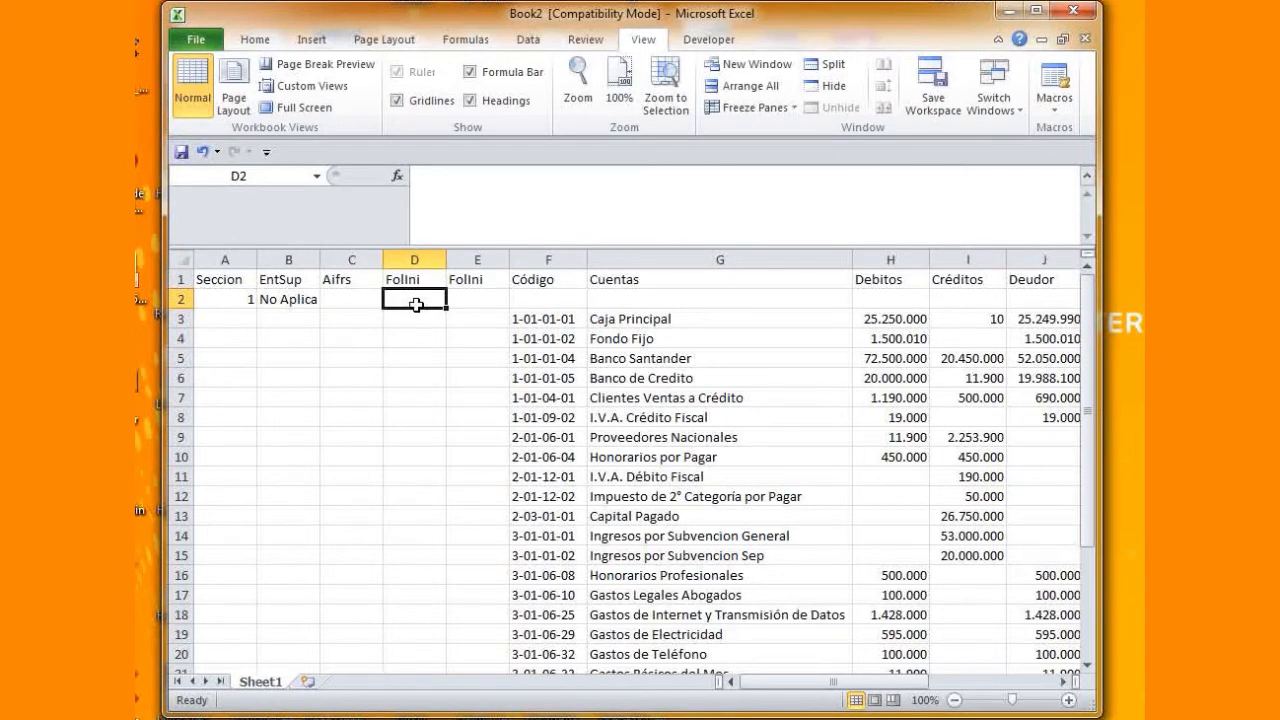
{"action": "type", "text": "15003"}
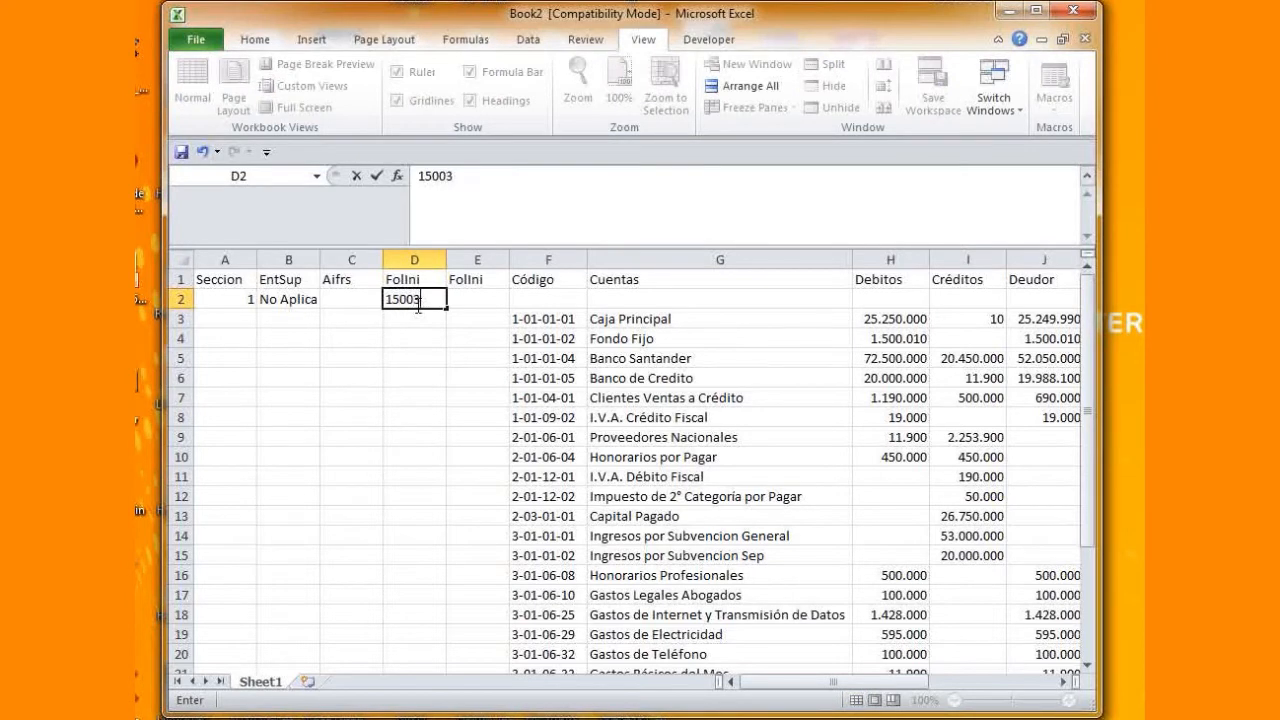
{"action": "left_click", "coordinate": [450, 305]}
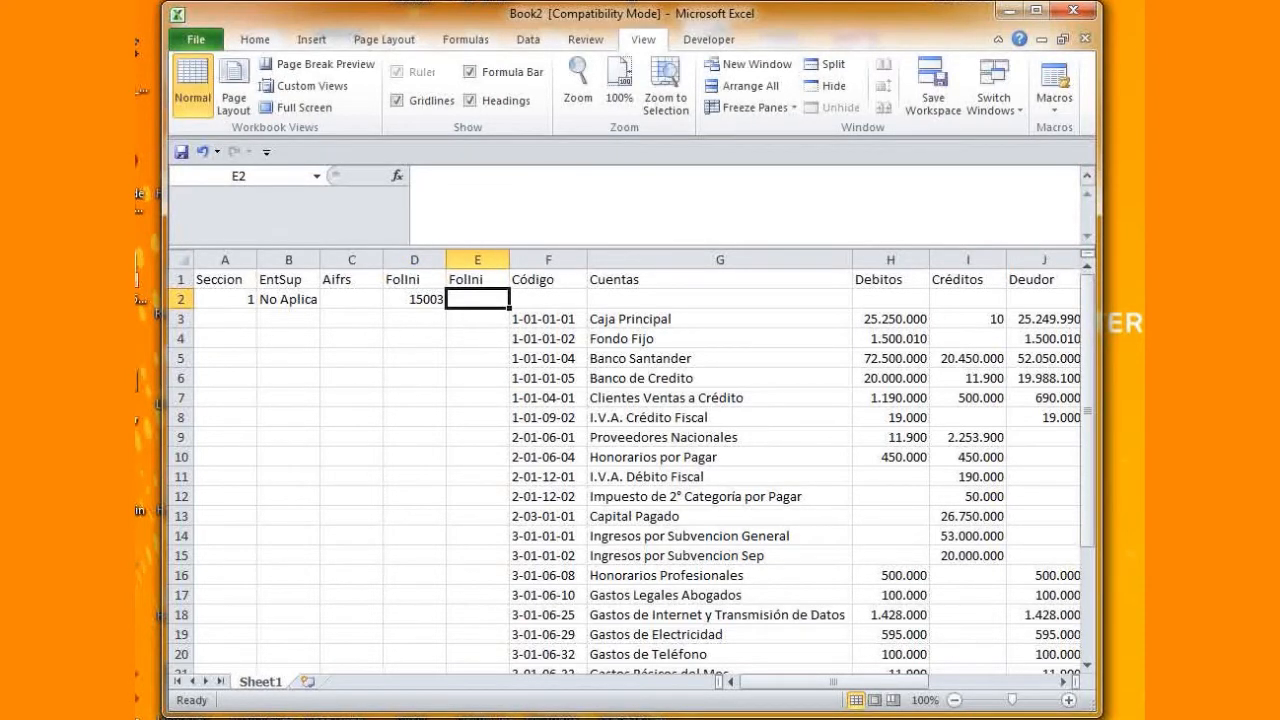
{"action": "type", "text": "1500"}
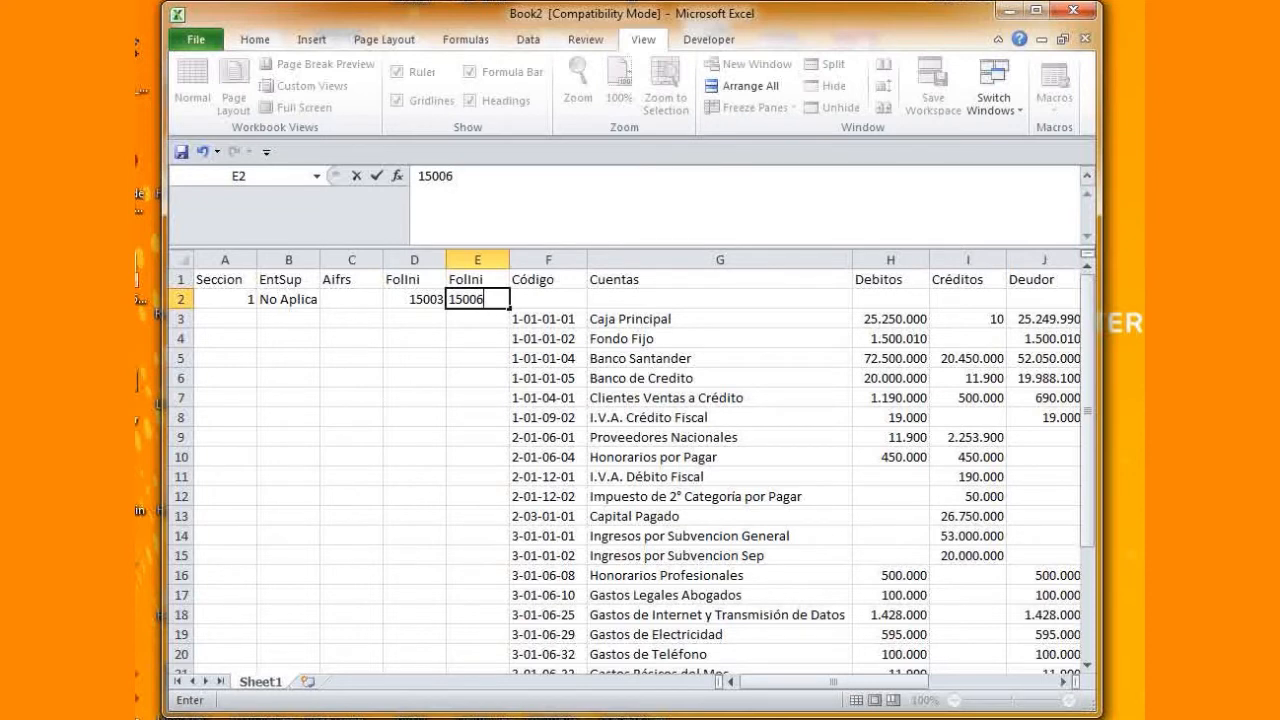
{"action": "type", "text": "6"}
{"action": "left_click_drag", "start_coordinate": [217, 299], "coordinate": [478, 298]}
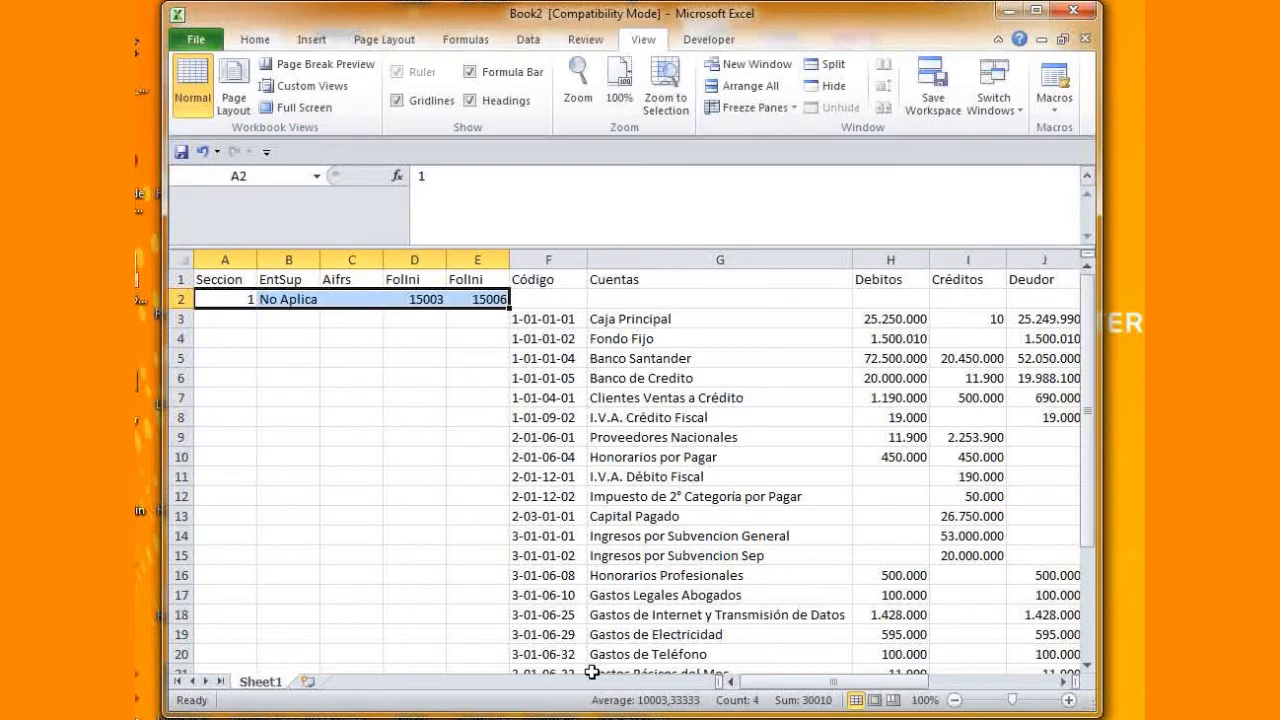
{"action": "mouse_move", "coordinate": [574, 298]}
{"action": "left_mouse_down"}
{"action": "mouse_move", "coordinate": [1040, 293]}
{"action": "mouse_move", "coordinate": [660, 294]}
{"action": "mouse_move", "coordinate": [566, 312]}
{"action": "left_mouse_up"}
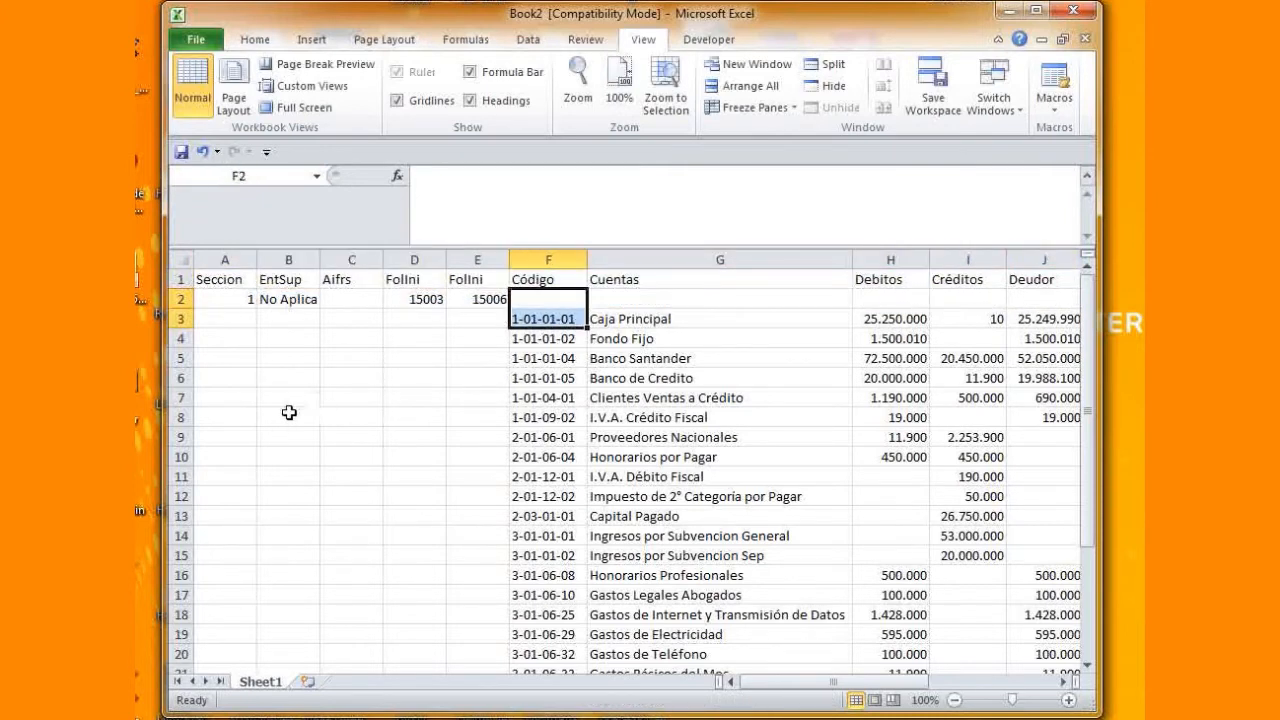
{"action": "left_click", "coordinate": [289, 417]}
Enter Seccion 2 in A3 and fill it down through A21 for all the account rows.
{"action": "left_click", "coordinate": [218, 316]}
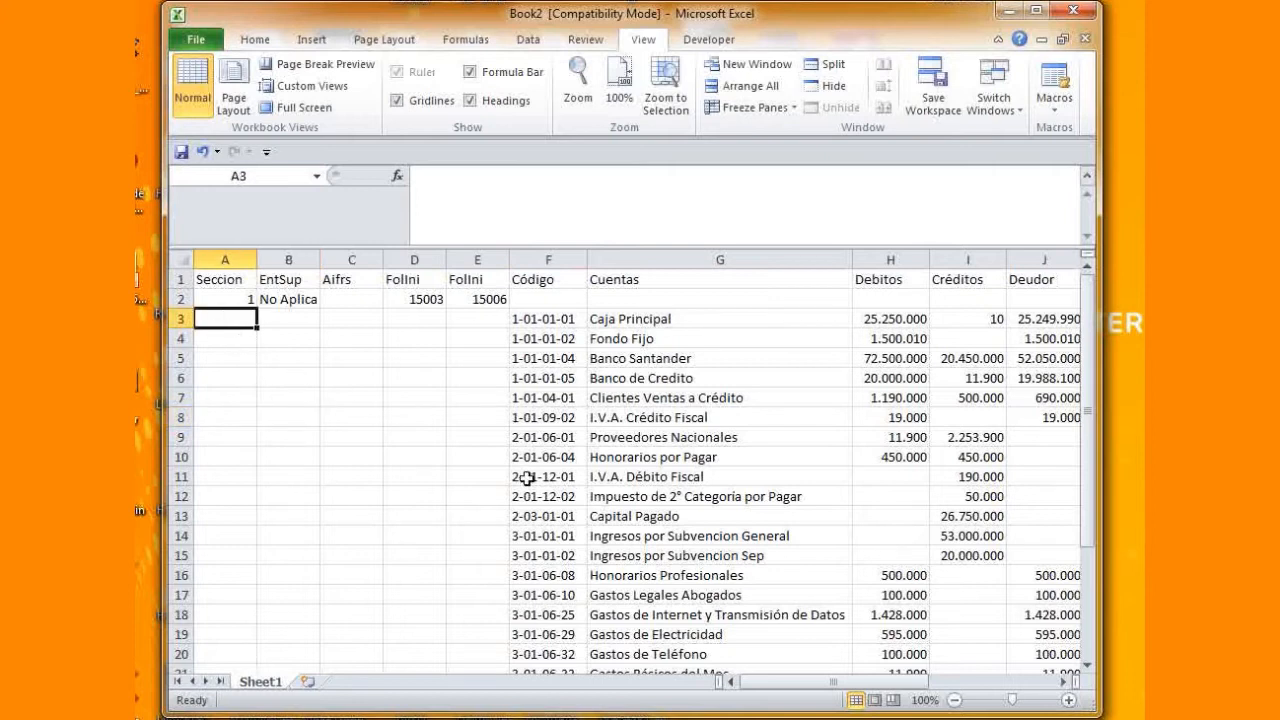
{"action": "type", "text": "2"}
{"action": "key", "text": "Return"}
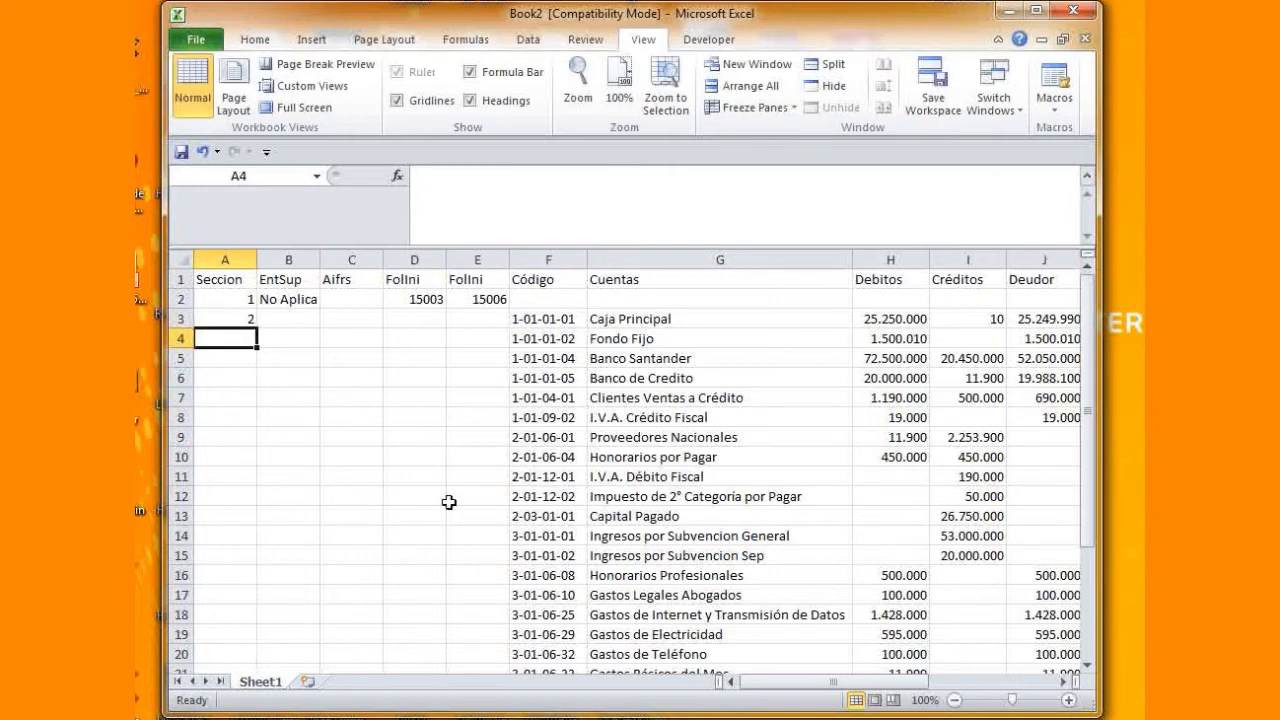
{"action": "left_click", "coordinate": [245, 316]}
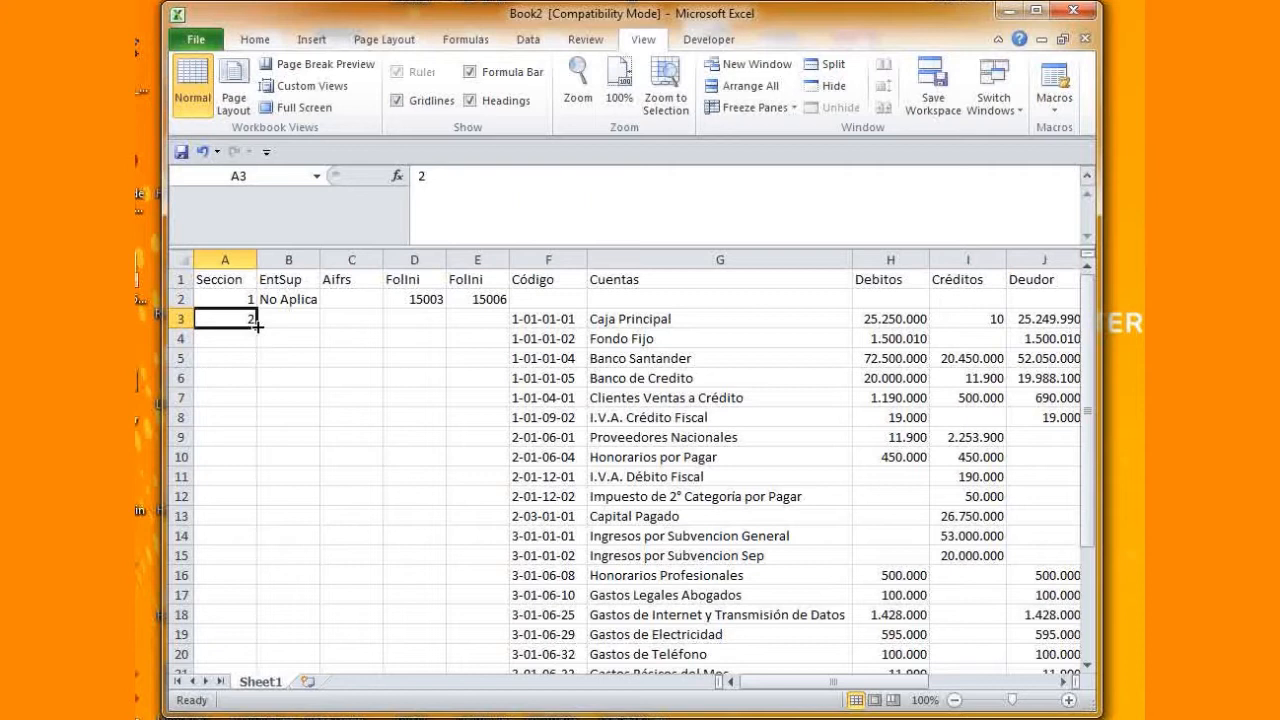
{"action": "left_click_drag", "start_coordinate": [258, 328], "coordinate": [247, 640]}
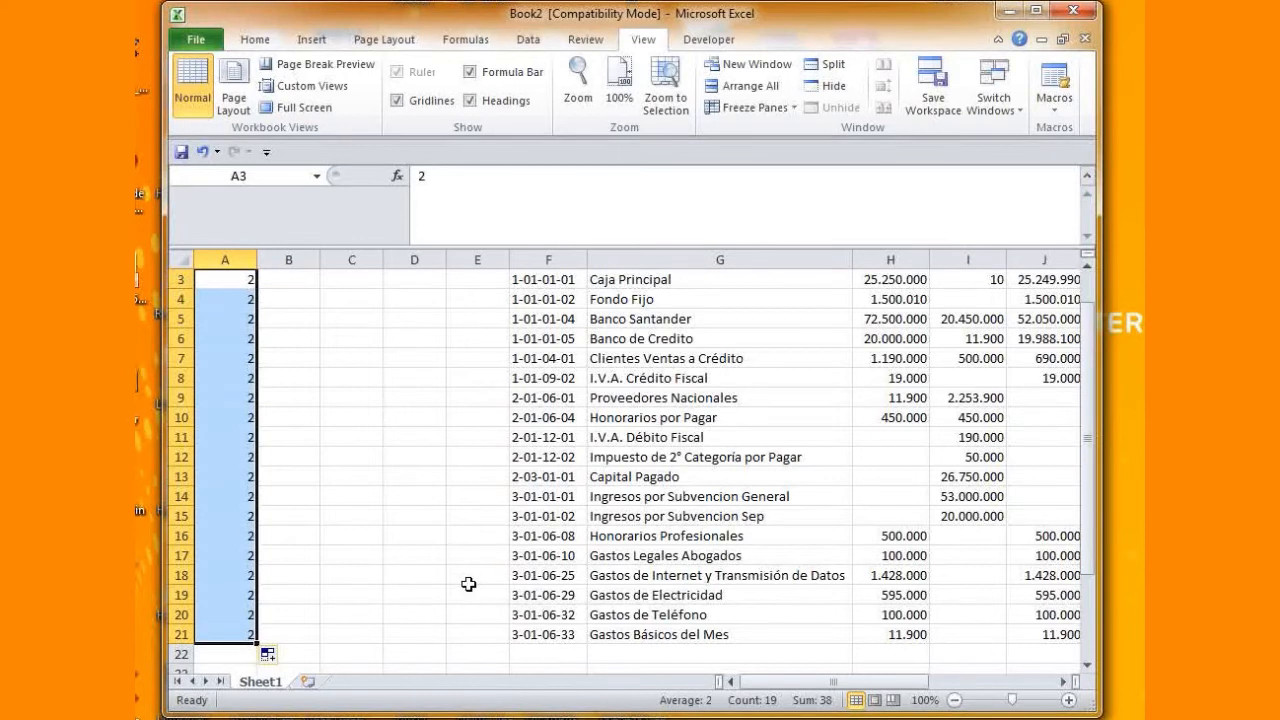
{"action": "scroll", "coordinate": [533, 627], "scroll_direction": "up", "scroll_amount": 1}
{"action": "scroll", "coordinate": [536, 625], "scroll_direction": "down", "scroll_amount": 5}
{"action": "scroll", "coordinate": [536, 625], "scroll_direction": "up", "scroll_amount": 5}
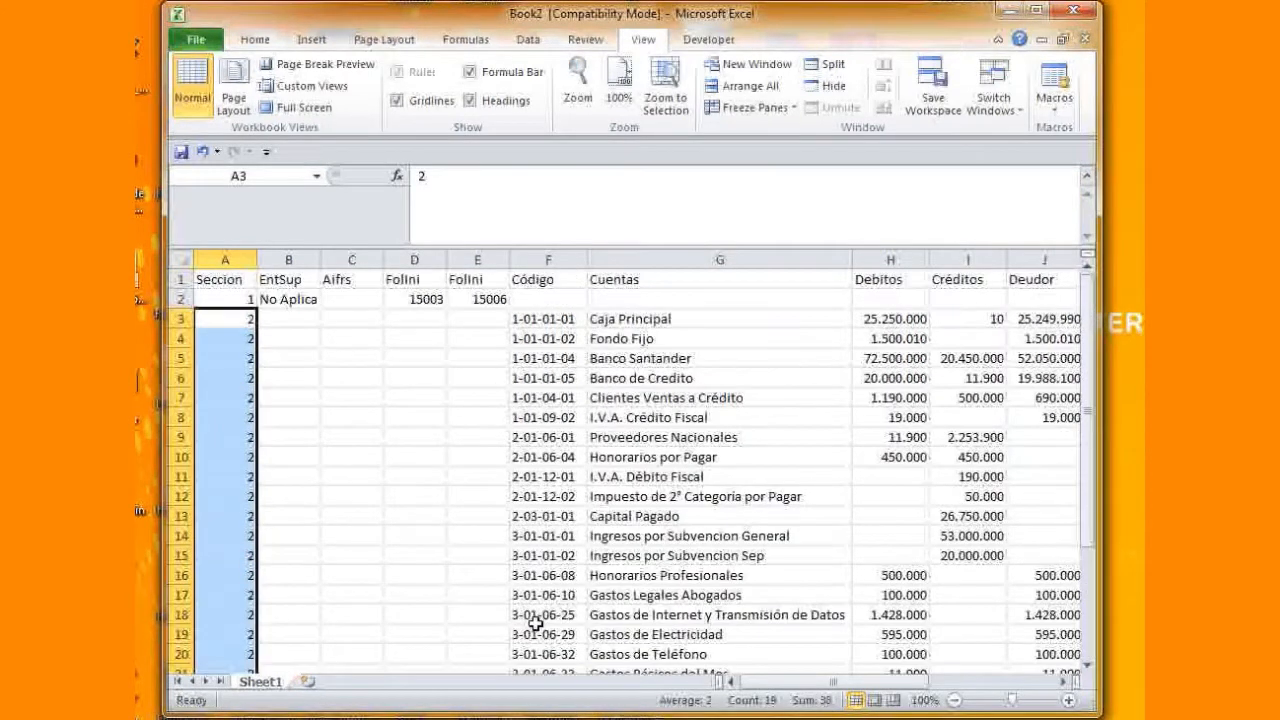
{"action": "left_click", "coordinate": [293, 336]}
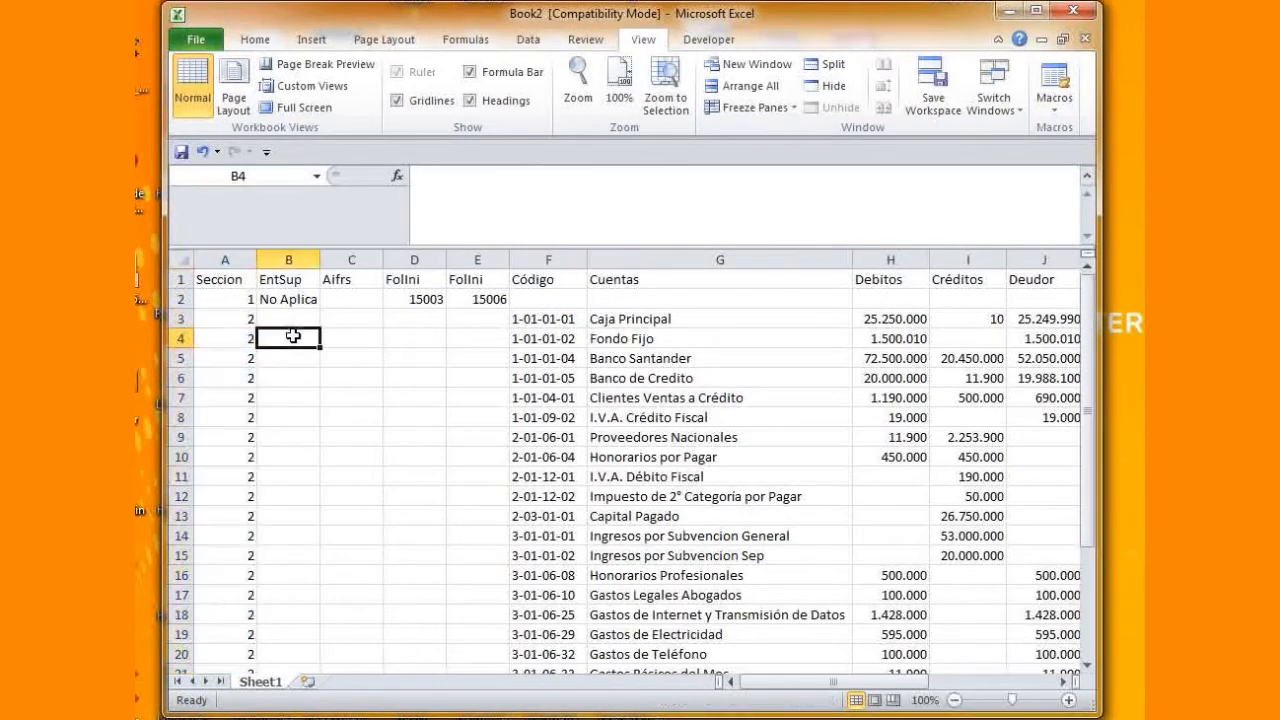
{"action": "mouse_move", "coordinate": [508, 718]}
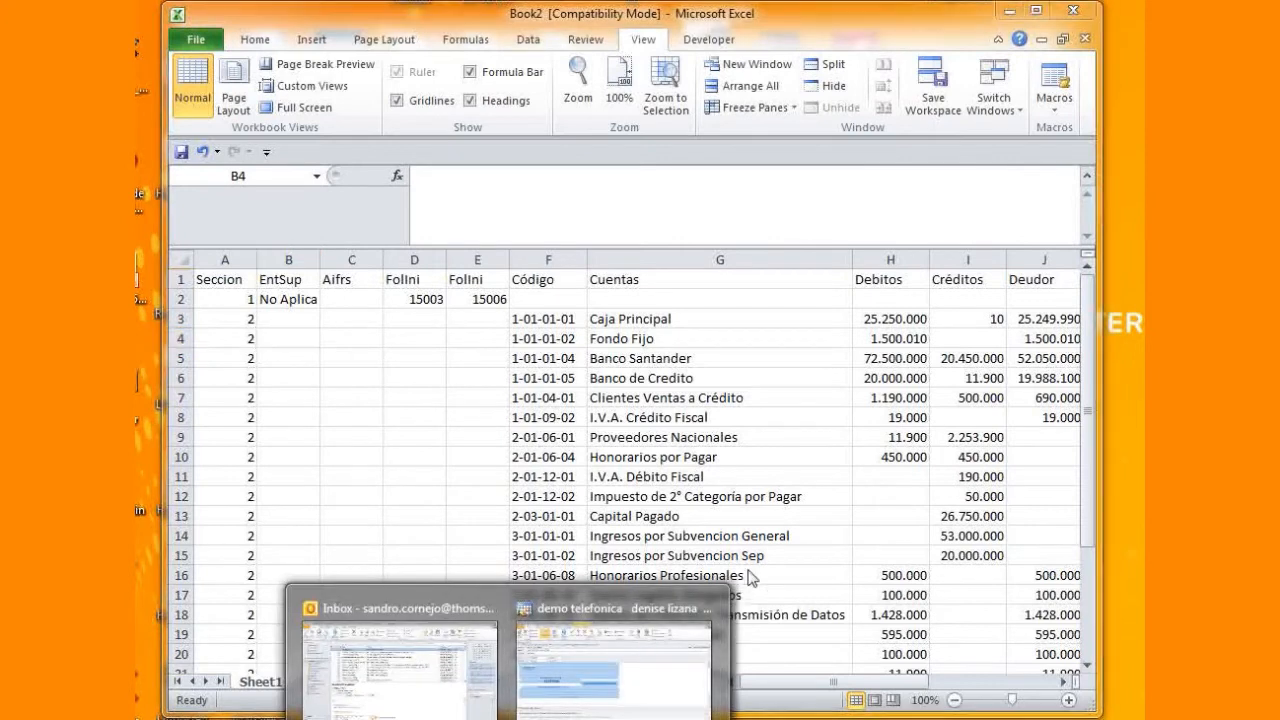
Add the headings FolioF22 in P1 and ValoTrib in Q1 after the Ganancia column.
{"action": "left_click", "coordinate": [1070, 682]}
{"action": "left_click", "coordinate": [1070, 682]}
{"action": "left_click", "coordinate": [1070, 682]}
{"action": "left_click", "coordinate": [1070, 682]}
{"action": "left_click", "coordinate": [1063, 682]}
{"action": "left_click", "coordinate": [1063, 682]}
{"action": "left_click", "coordinate": [1063, 682]}
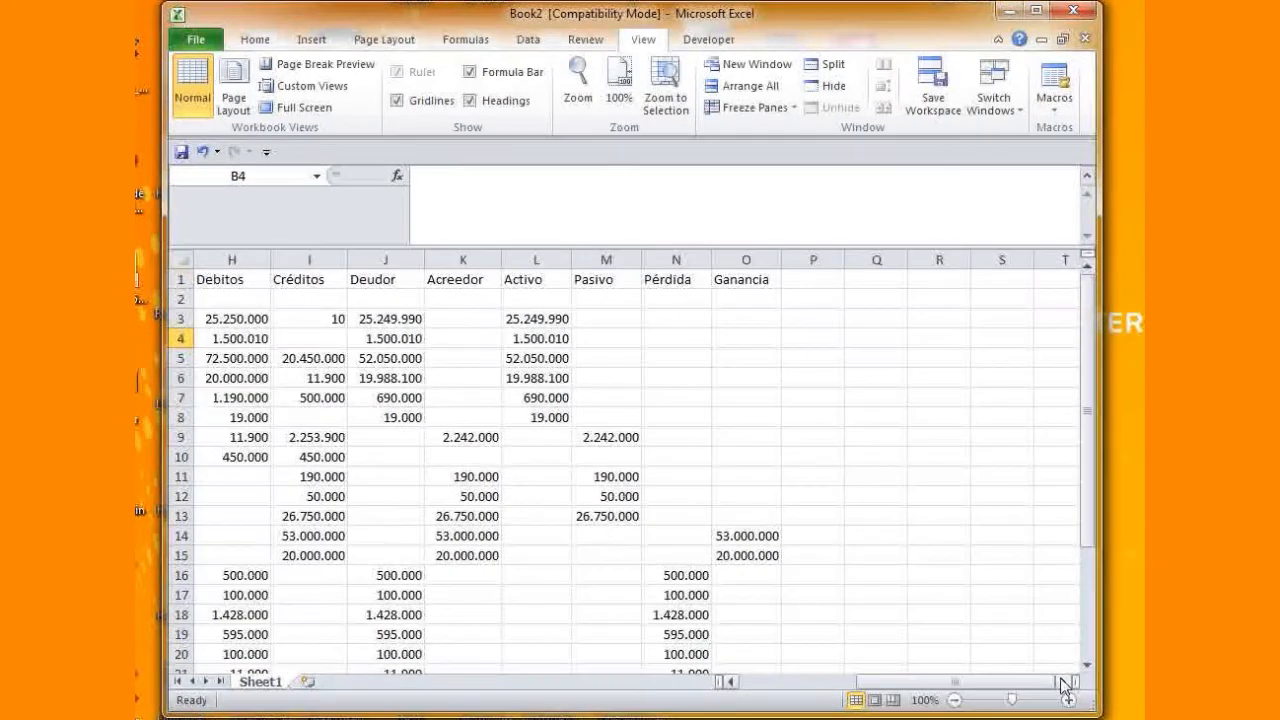
{"action": "left_click", "coordinate": [1063, 682]}
{"action": "left_click", "coordinate": [752, 278]}
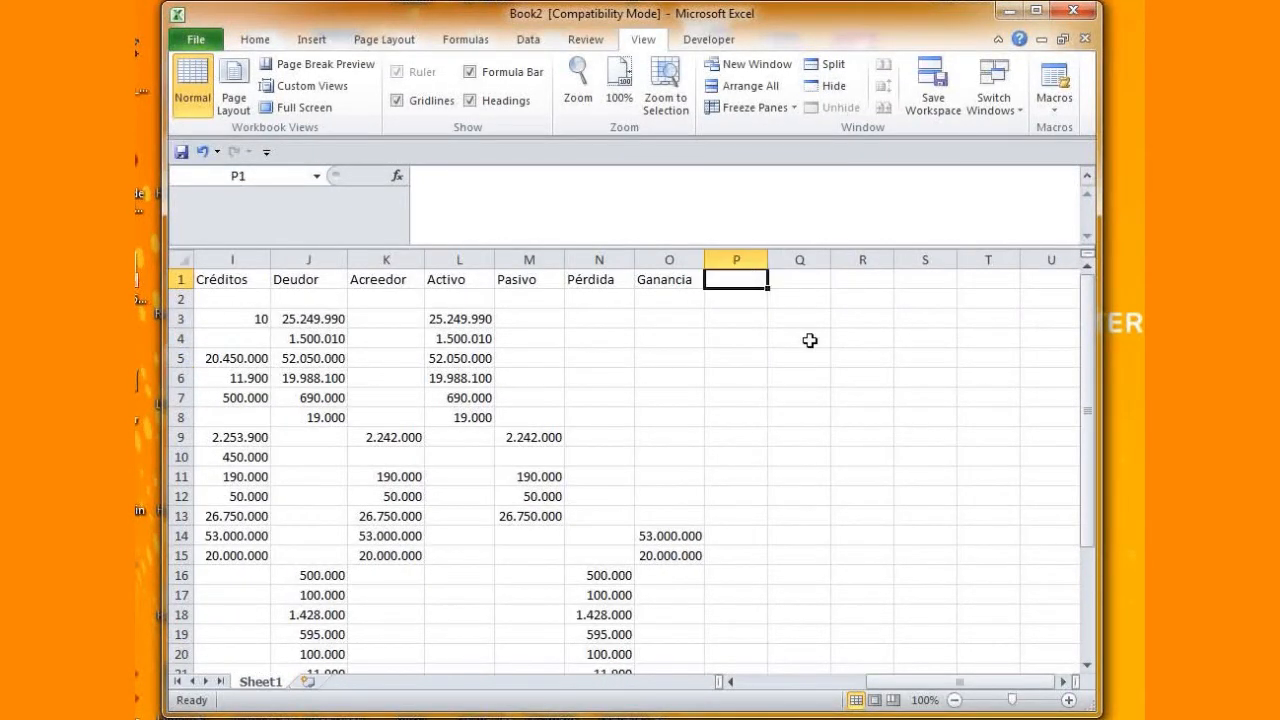
{"action": "type", "text": "Folio"}
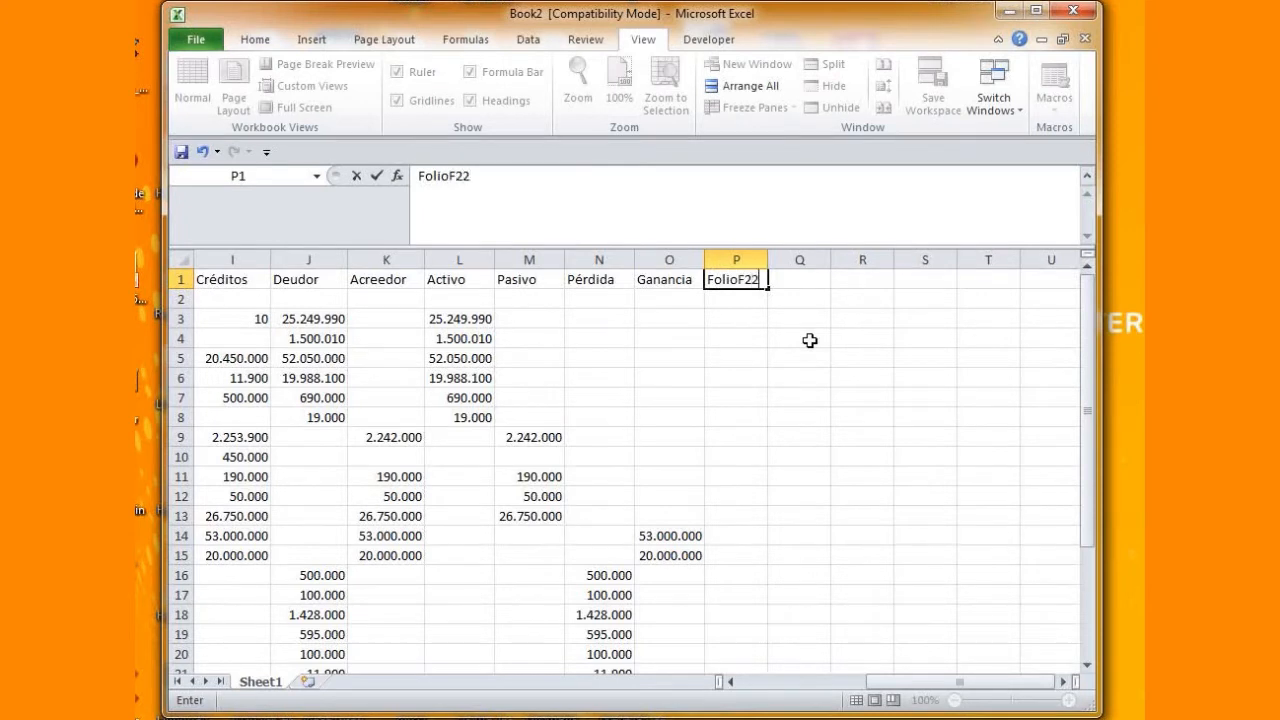
{"action": "type", "text": "F22"}
{"action": "left_click", "coordinate": [803, 281]}
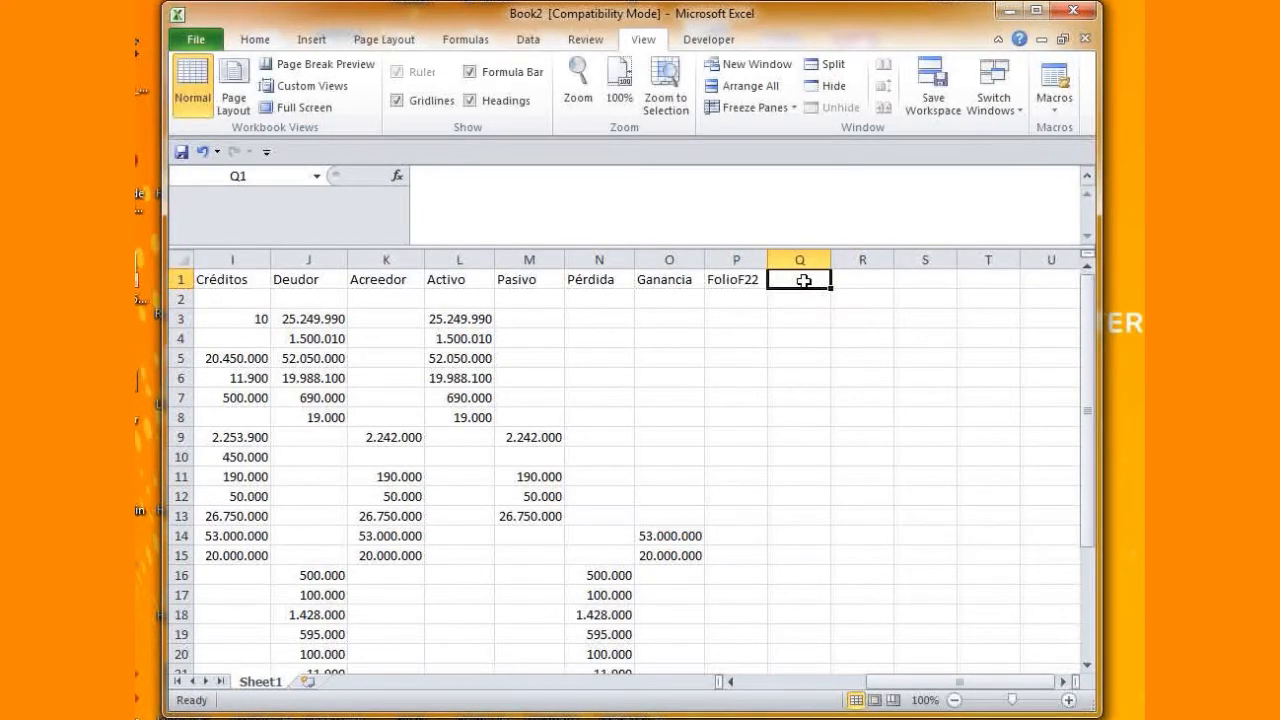
{"action": "type", "text": "ValoTrib"}
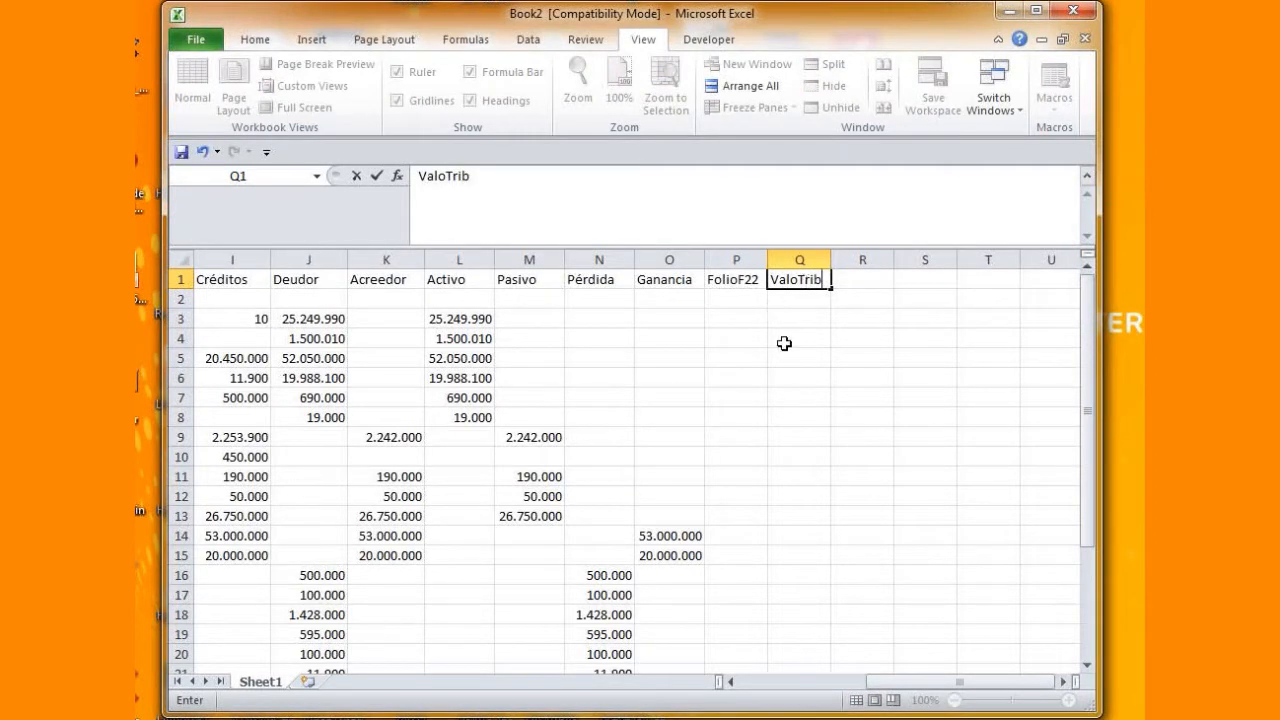
{"action": "left_click", "coordinate": [729, 333]}
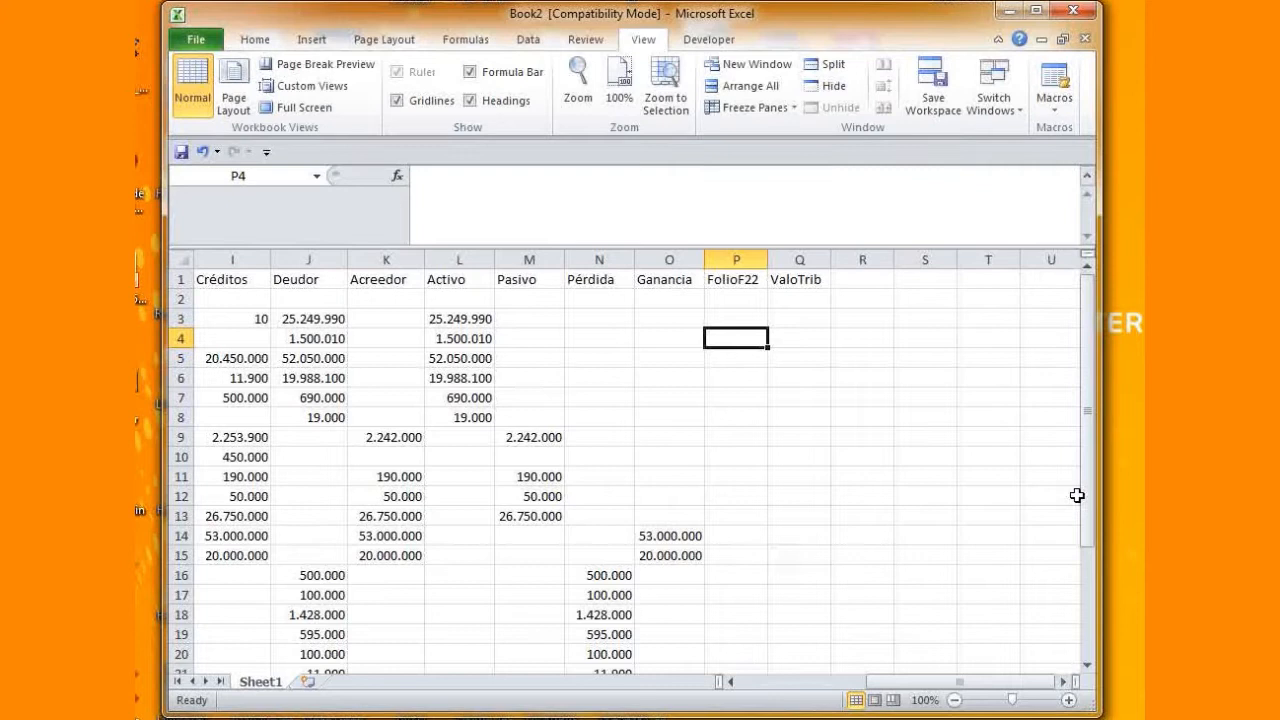
Review the balance's columns from Seccion to ValoTrib and the empty FolioF22 cells down to the last account row.
{"action": "left_click_drag", "start_coordinate": [1092, 400], "coordinate": [1092, 400]}
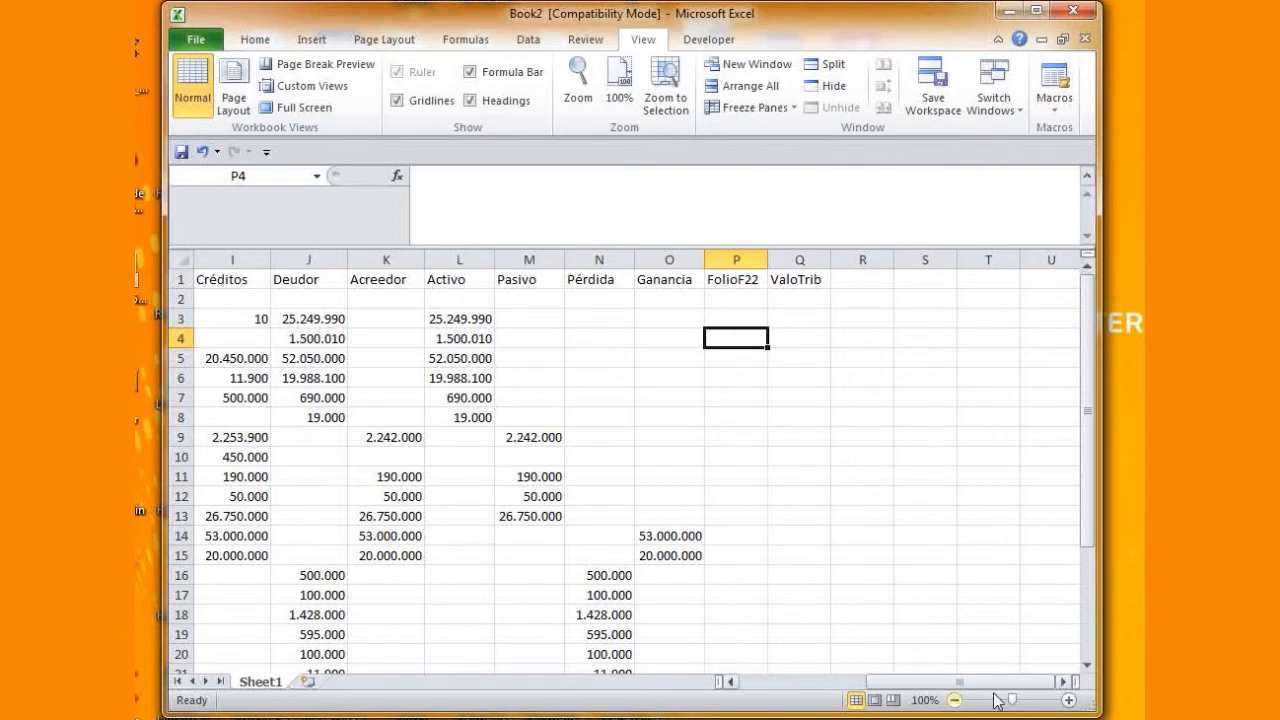
{"action": "left_click_drag", "start_coordinate": [957, 683], "coordinate": [745, 698]}
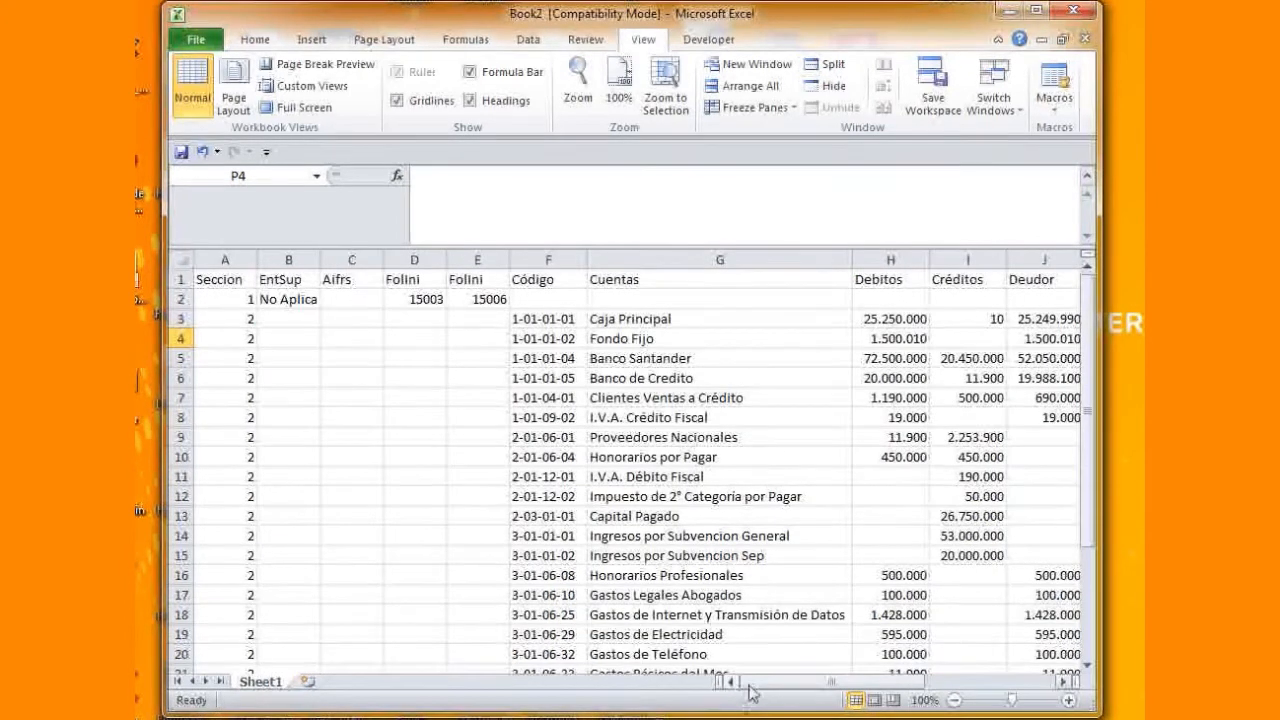
{"action": "left_click", "coordinate": [1065, 683]}
{"action": "left_click", "coordinate": [1065, 683]}
{"action": "left_click", "coordinate": [1065, 683]}
{"action": "left_click", "coordinate": [1065, 683]}
{"action": "left_click", "coordinate": [1065, 683]}
{"action": "left_click", "coordinate": [1065, 683]}
{"action": "left_click", "coordinate": [1065, 683]}
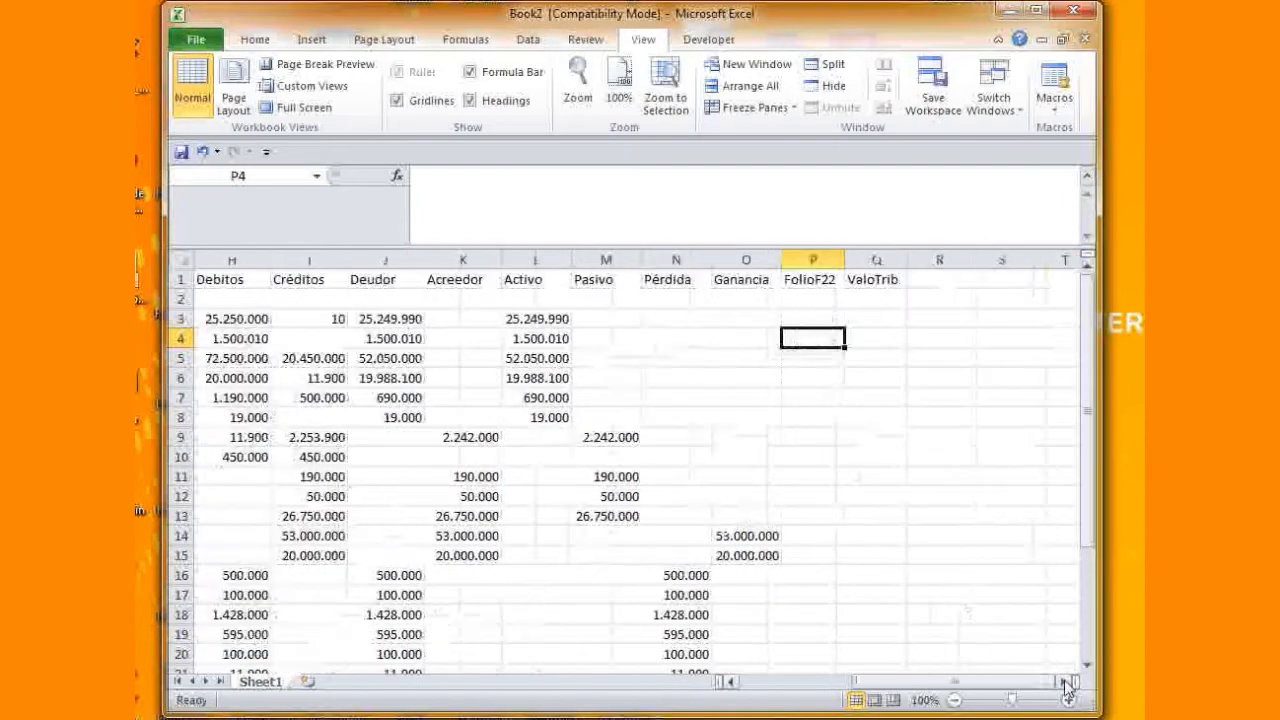
{"action": "scroll", "coordinate": [920, 495], "scroll_direction": "down", "scroll_amount": 3}
{"action": "left_click", "coordinate": [812, 360]}
{"action": "left_click", "coordinate": [814, 437]}
{"action": "left_click", "coordinate": [812, 496]}
{"action": "scroll", "coordinate": [598, 441], "scroll_direction": "up", "scroll_amount": 3}
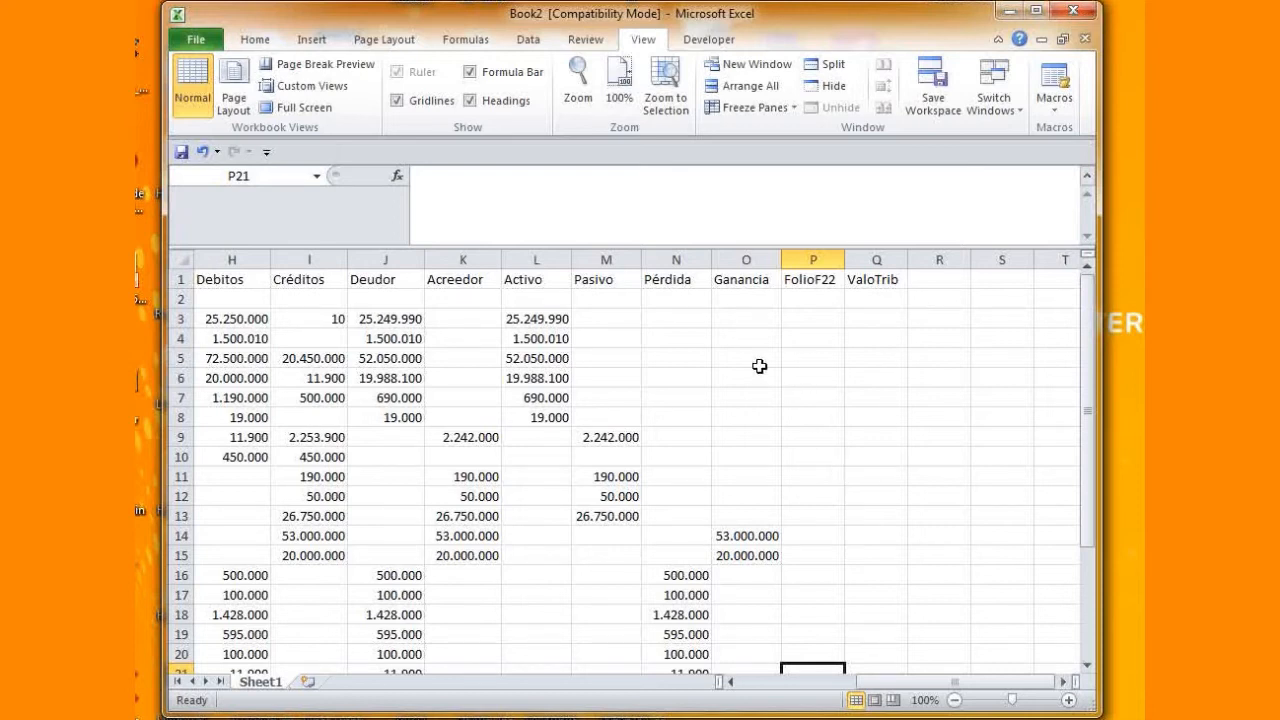
{"action": "left_click", "coordinate": [1068, 22]}
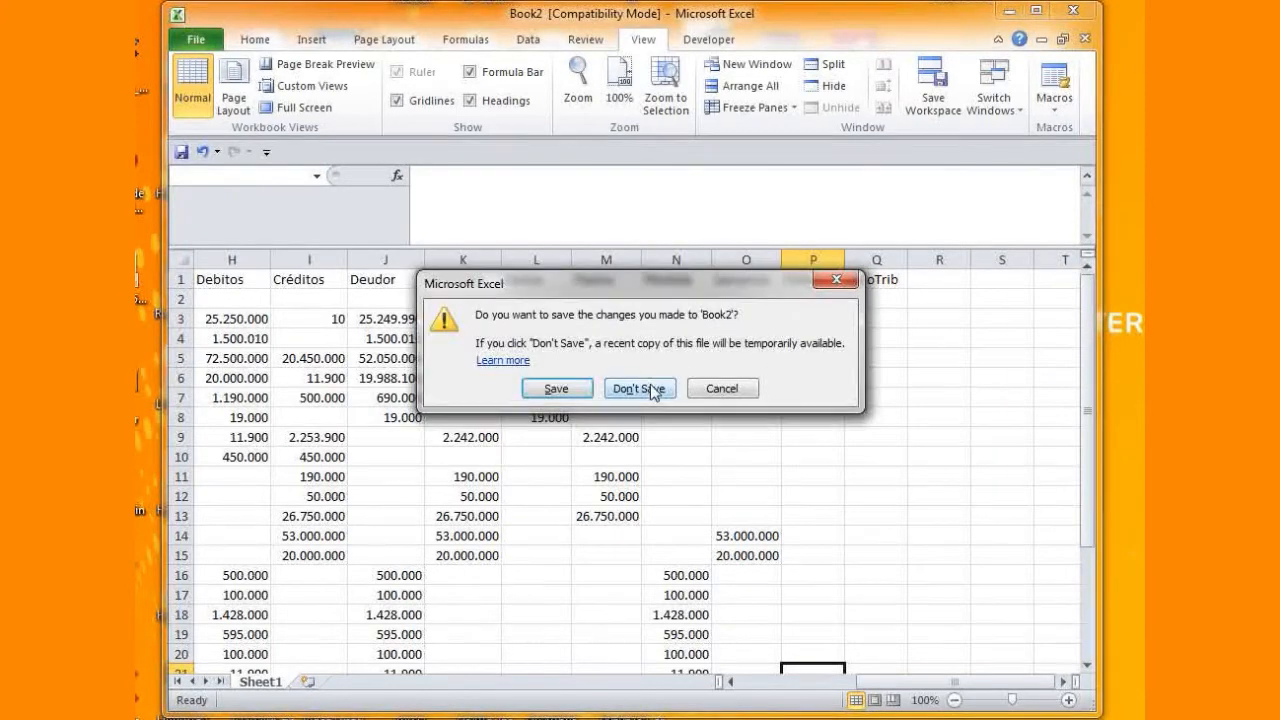
{"action": "left_click", "coordinate": [652, 389]}
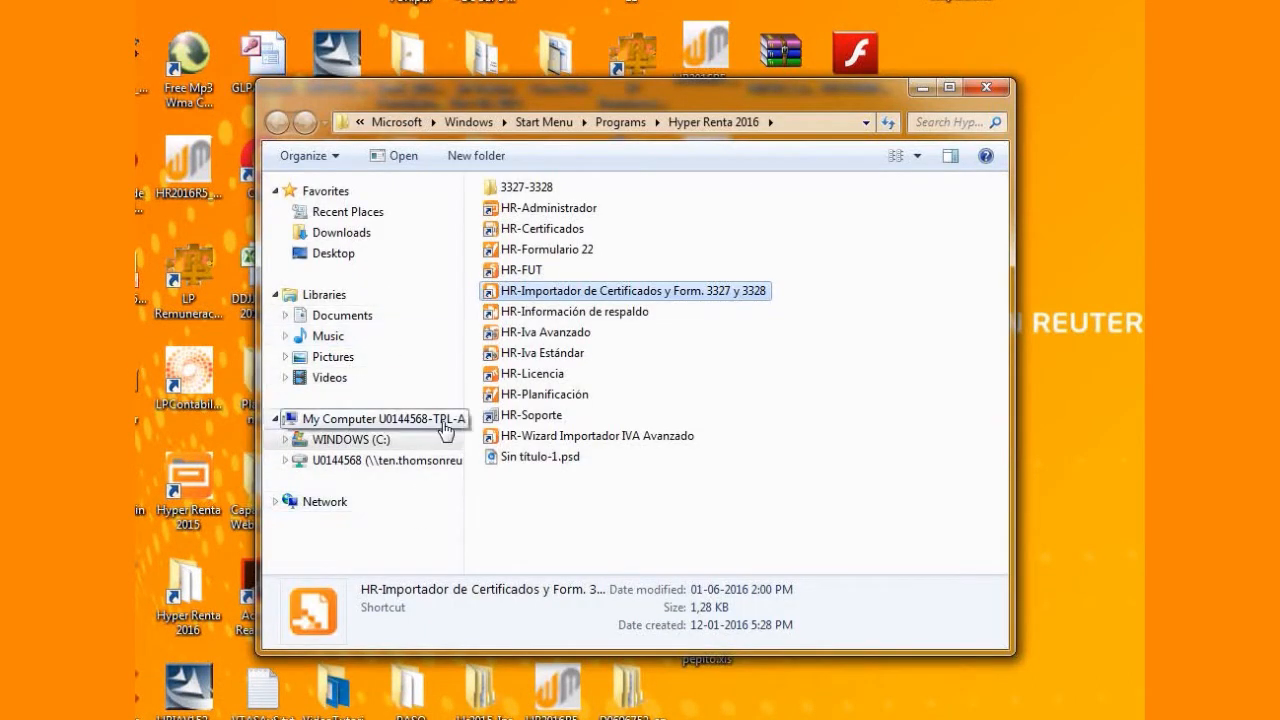
{"action": "left_click", "coordinate": [395, 441]}
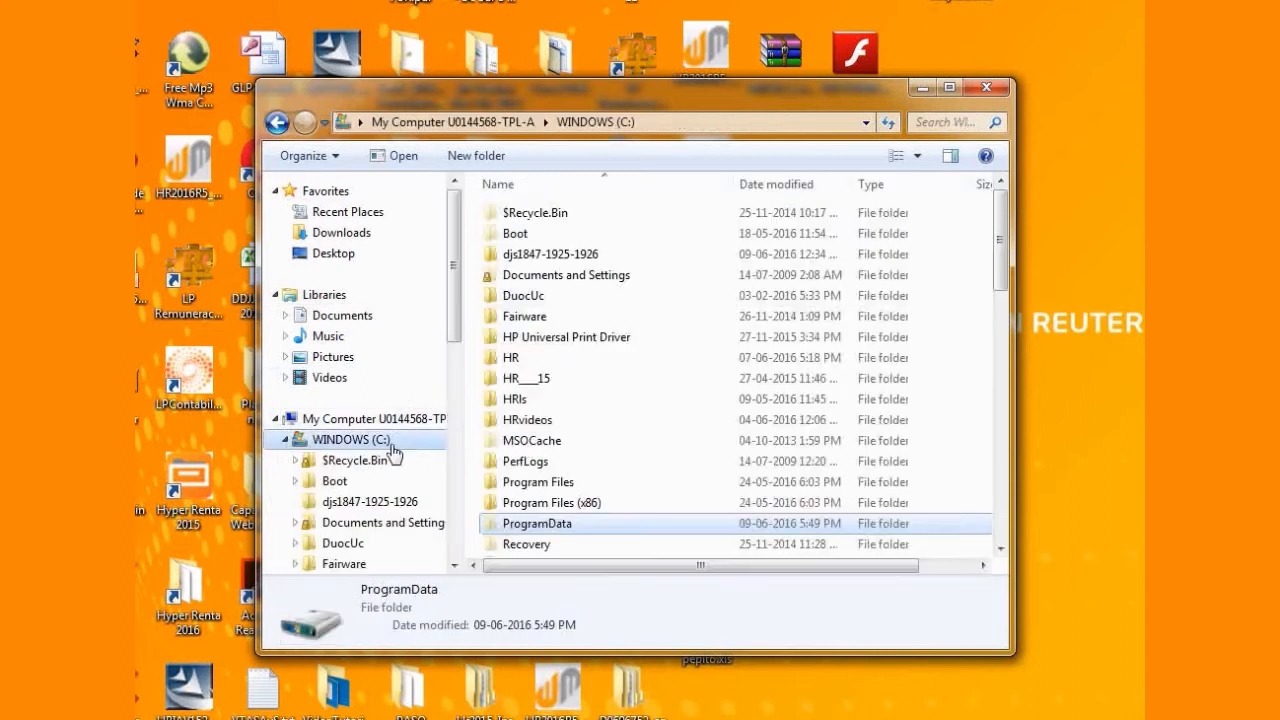
{"action": "double_click", "coordinate": [570, 256]}
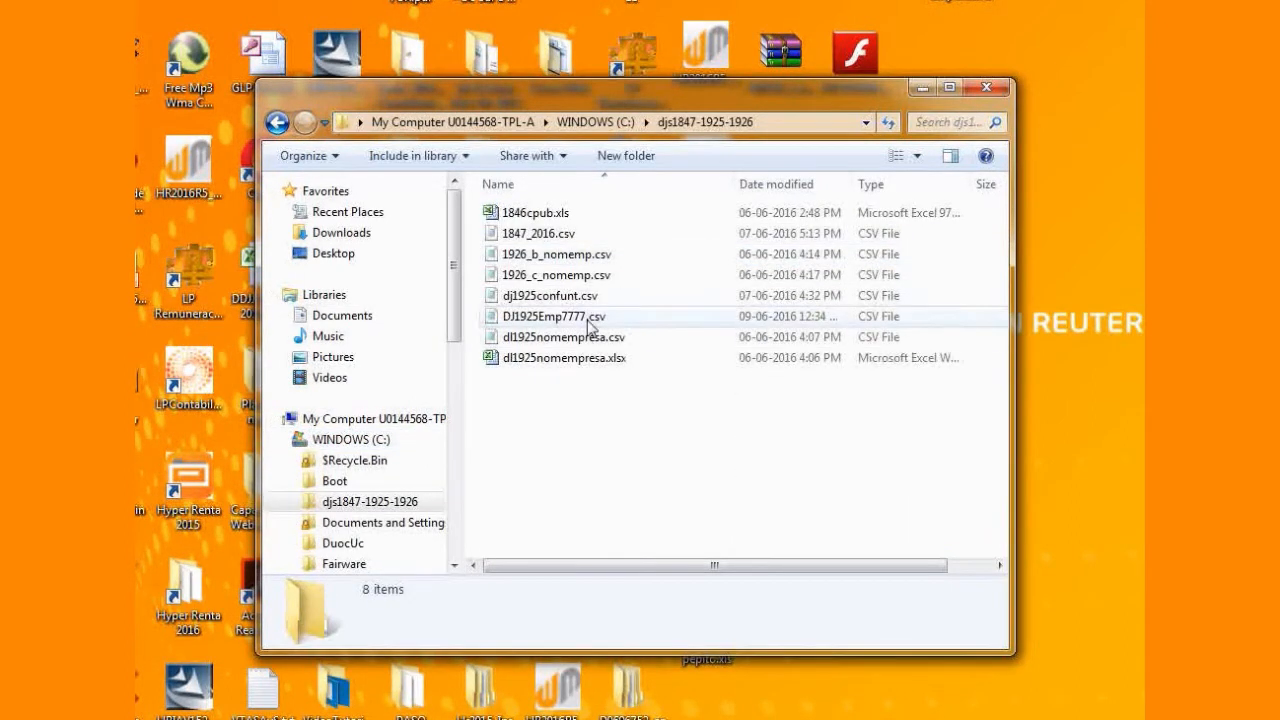
{"action": "right_click", "coordinate": [540, 235]}
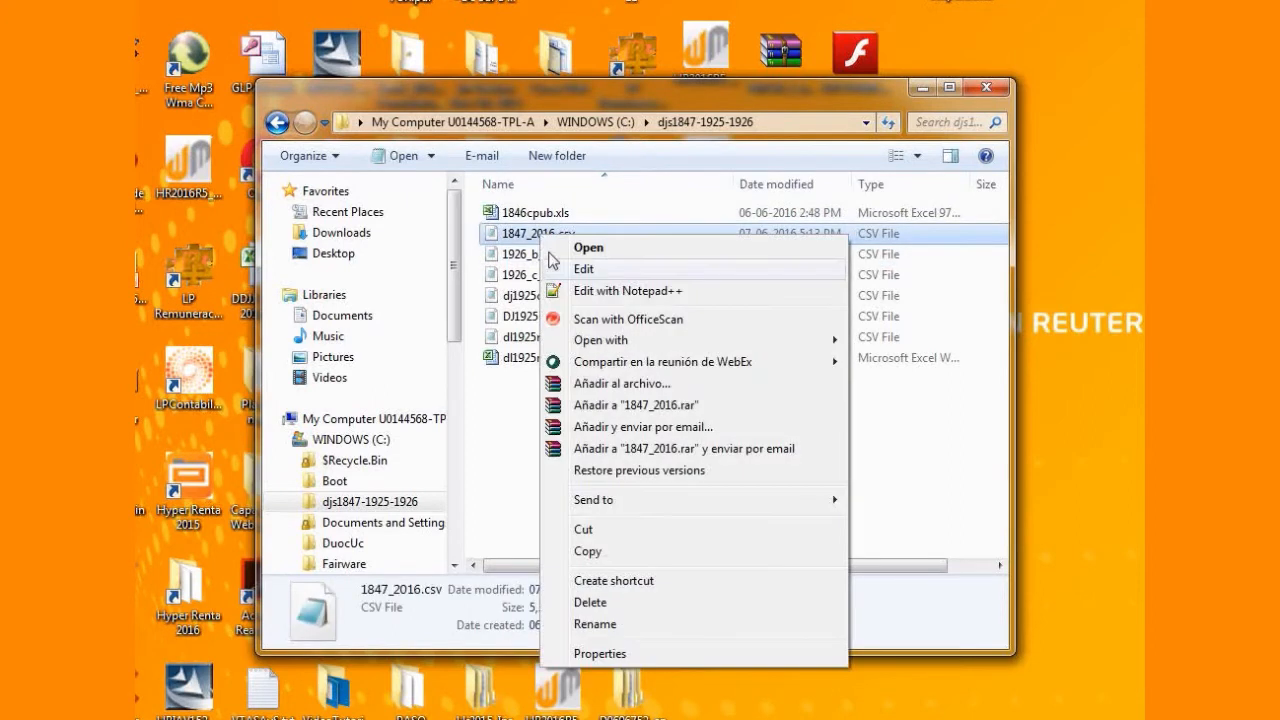
{"action": "mouse_move", "coordinate": [620, 340]}
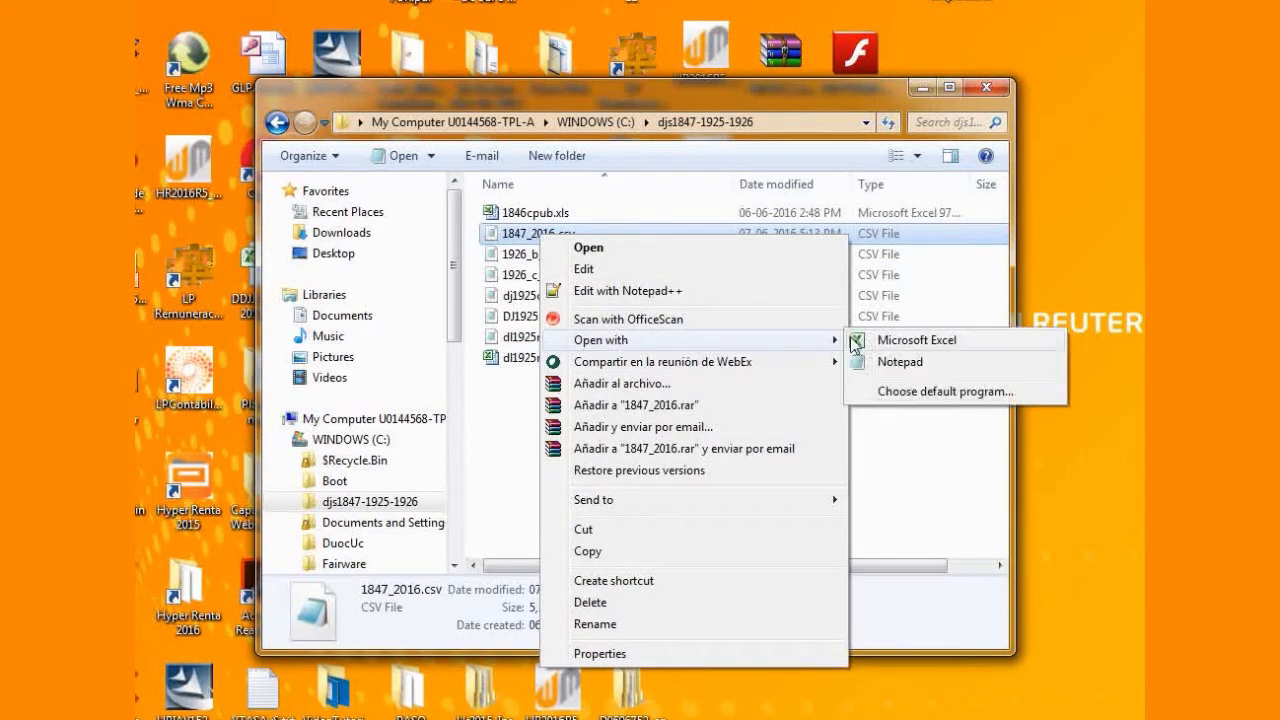
{"action": "left_click", "coordinate": [882, 345]}
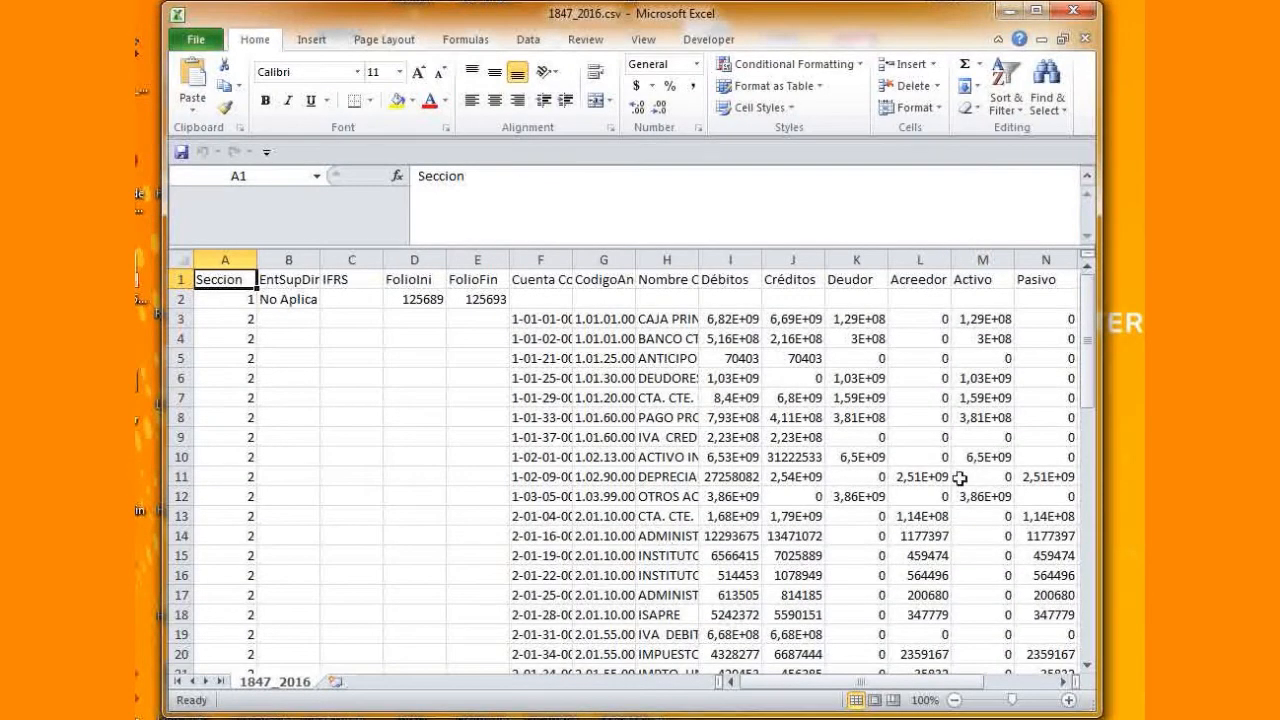
Widen the Activo, Deudor, CodigoAnexo and account code columns (M, K, G and F) so their contents fit.
{"action": "double_click", "coordinate": [1014, 262]}
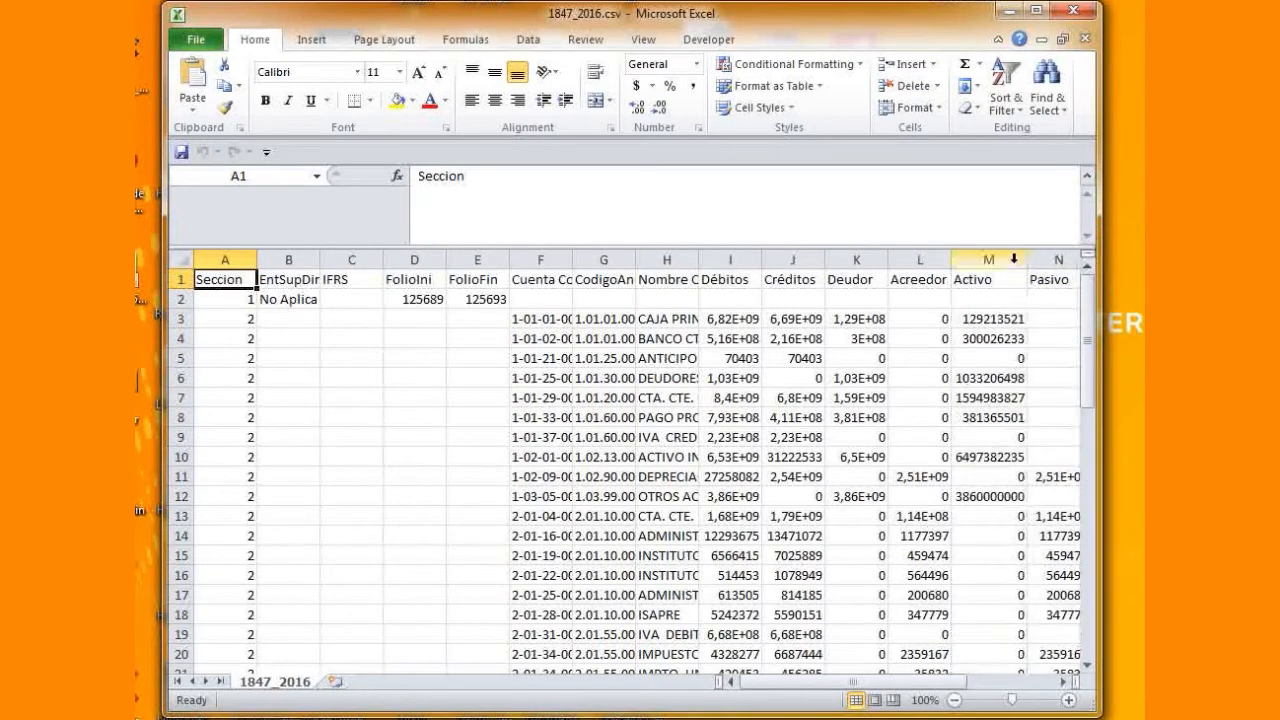
{"action": "double_click", "coordinate": [889, 260]}
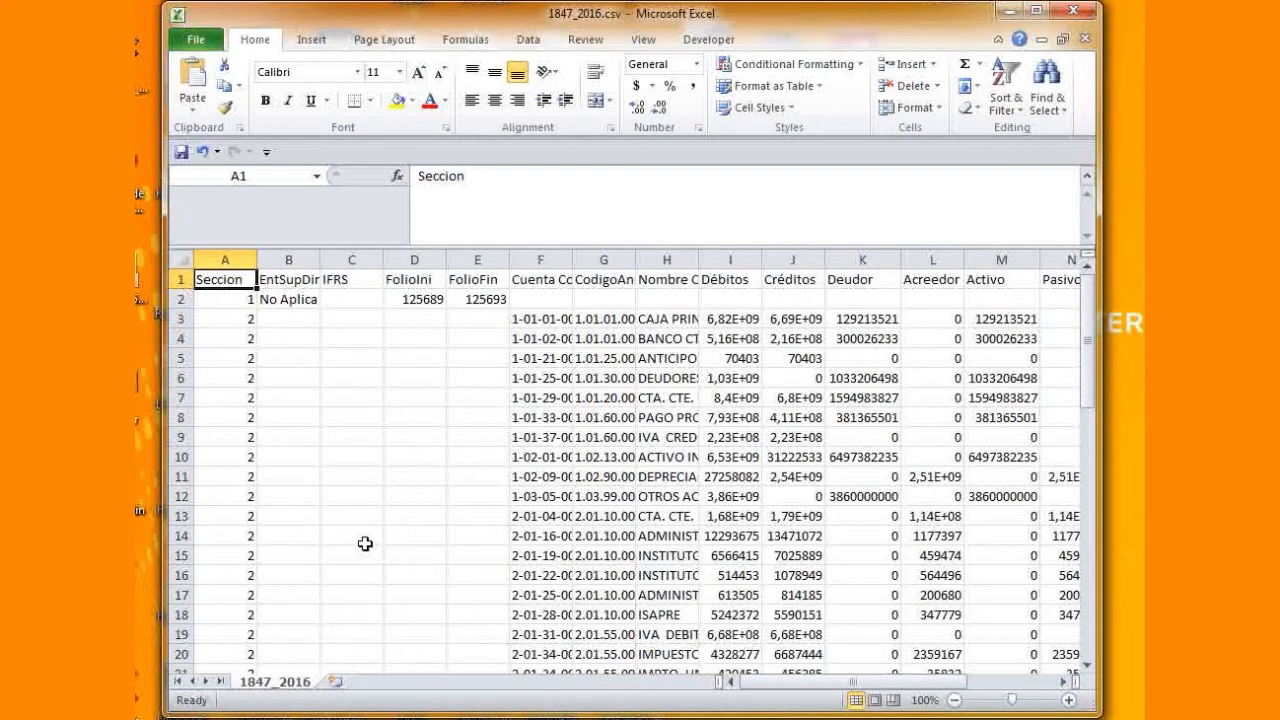
{"action": "left_click", "coordinate": [397, 399]}
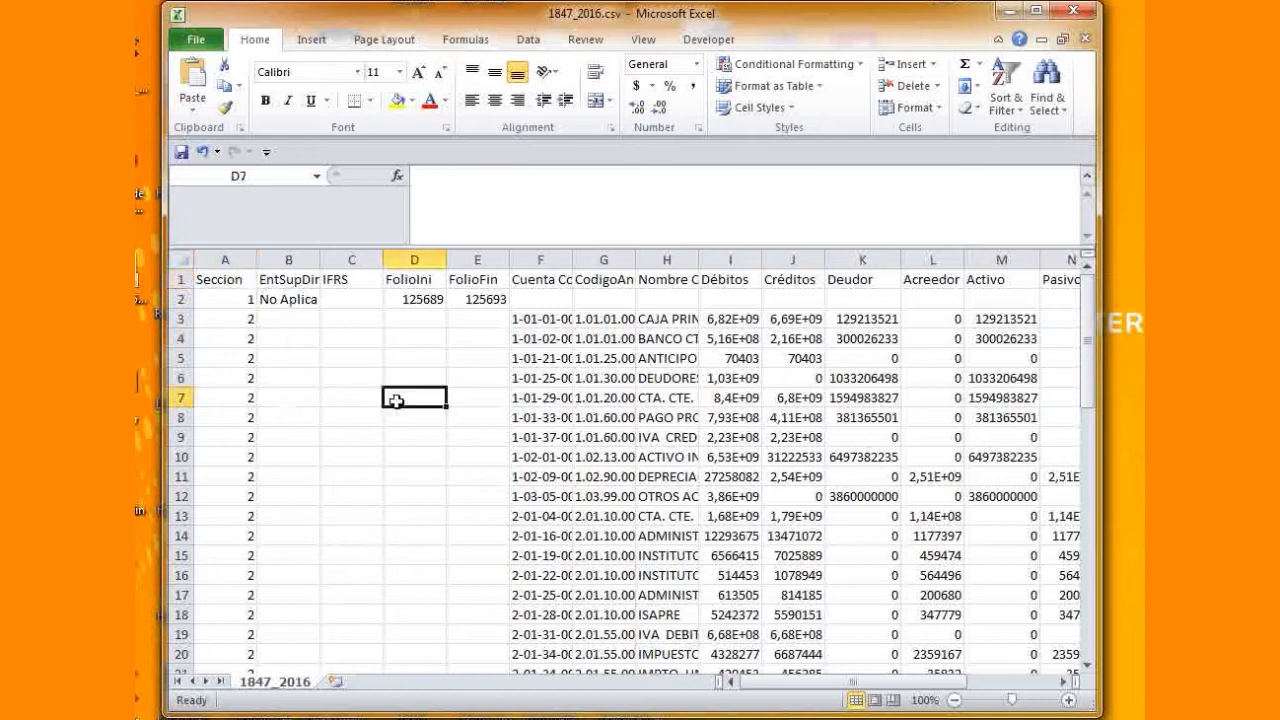
{"action": "left_click", "coordinate": [392, 334]}
{"action": "left_click", "coordinate": [272, 397]}
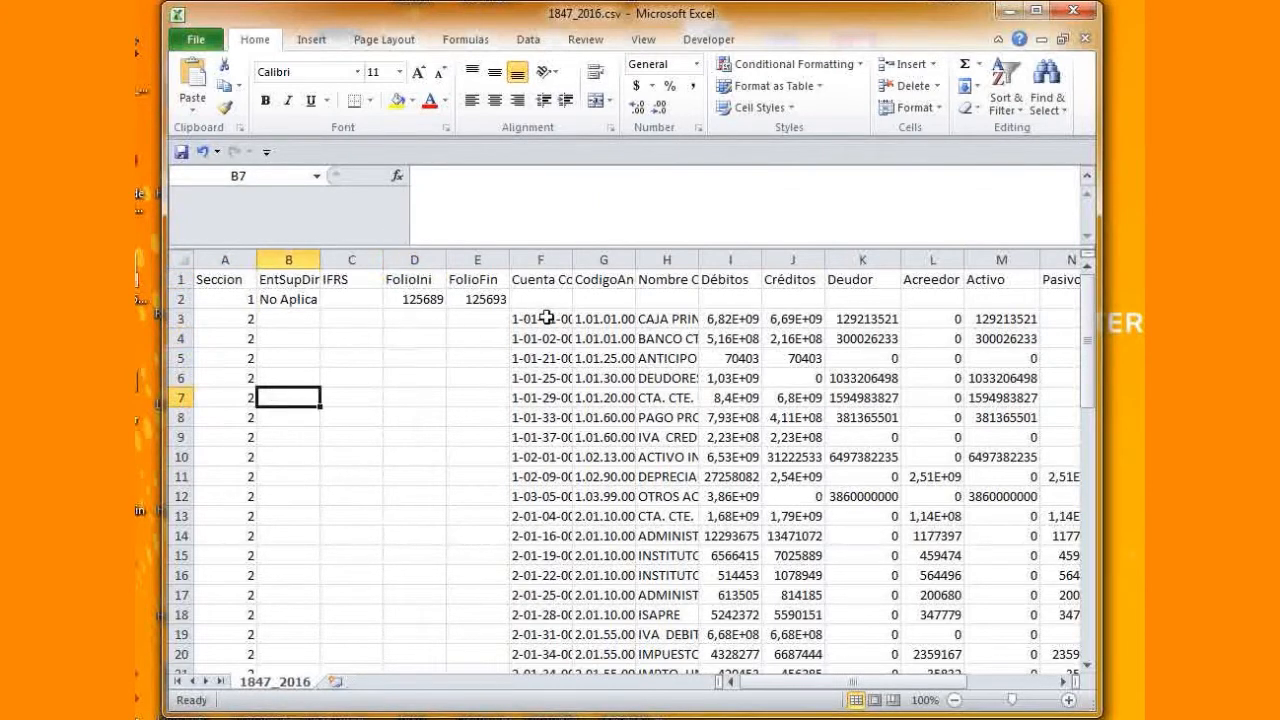
{"action": "left_click", "coordinate": [606, 258]}
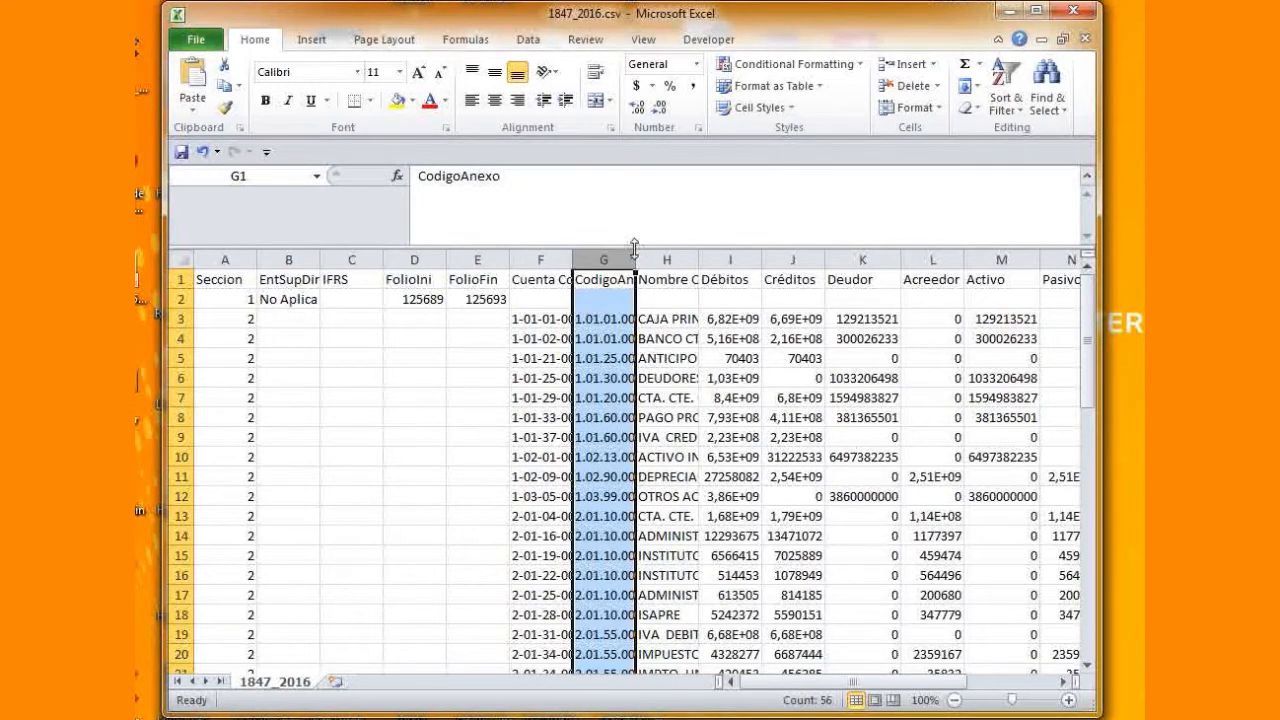
{"action": "left_click_drag", "start_coordinate": [636, 259], "coordinate": [672, 259]}
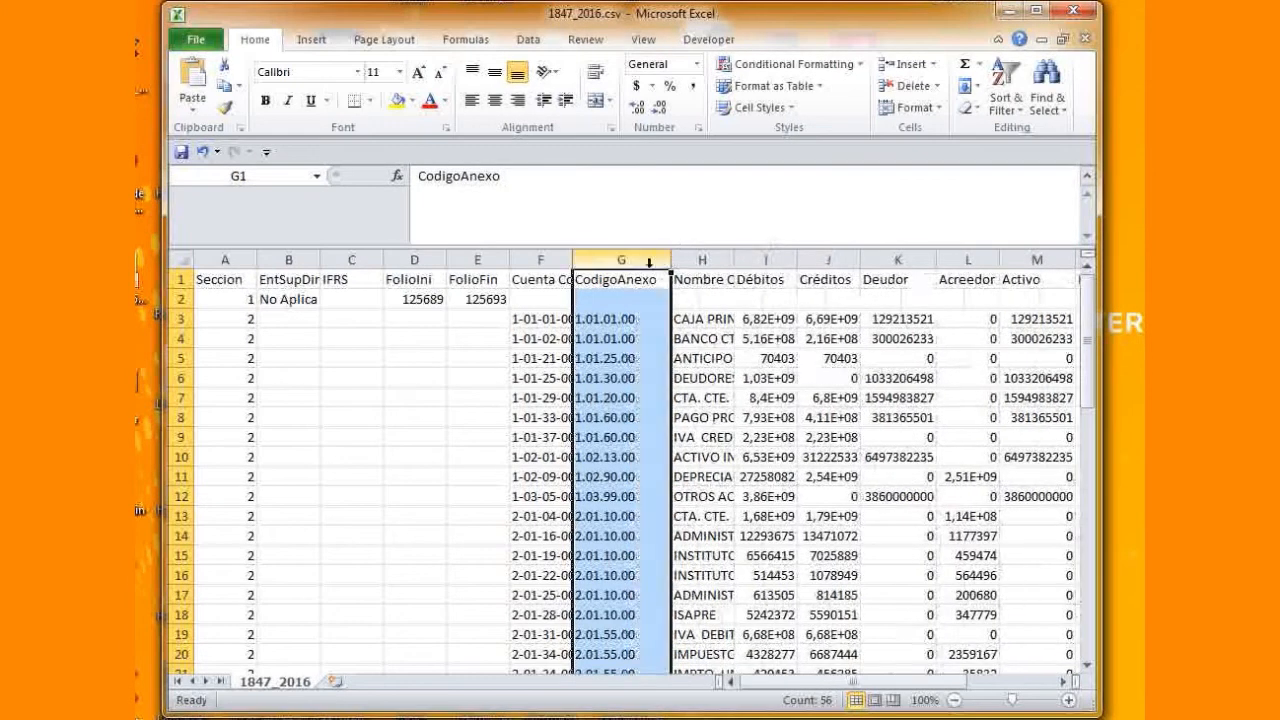
{"action": "left_click_drag", "start_coordinate": [573, 262], "coordinate": [595, 260]}
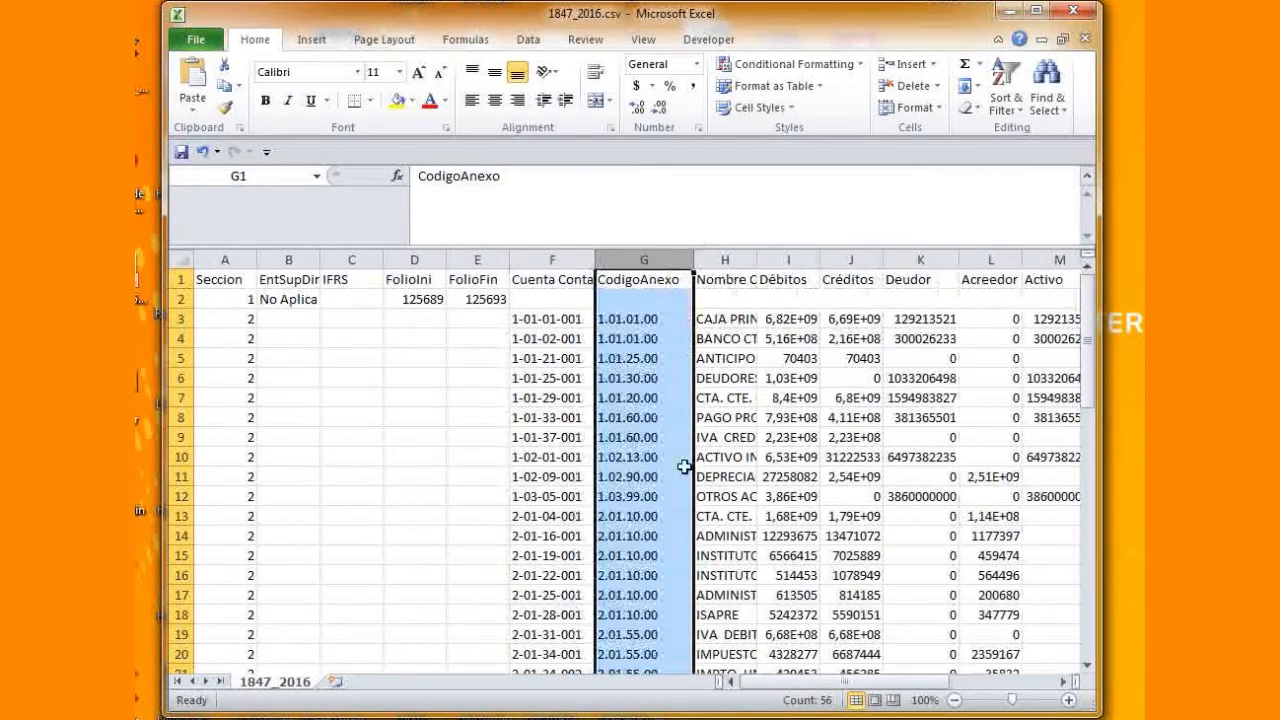
Examine the Seccion 1 entries in A2:E2 and the Seccion 2 values down column A.
{"action": "left_click", "coordinate": [219, 281]}
{"action": "left_click", "coordinate": [230, 300]}
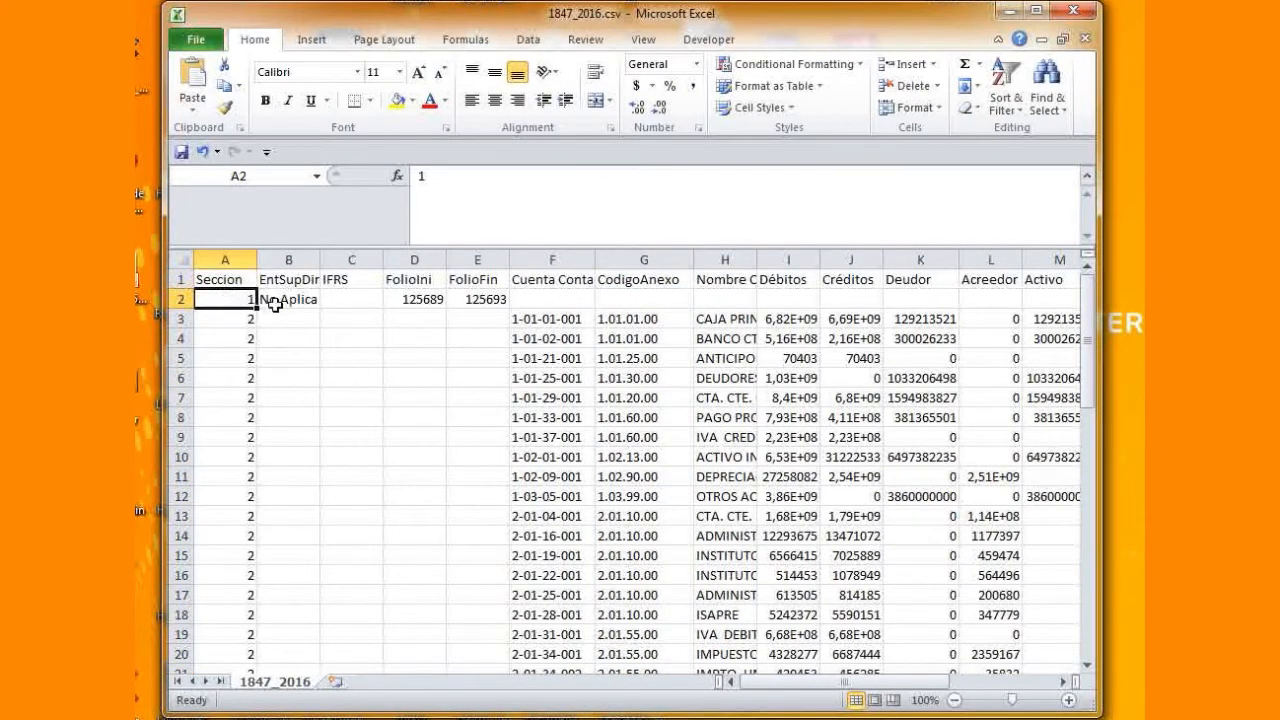
{"action": "left_click_drag", "start_coordinate": [247, 304], "coordinate": [470, 300]}
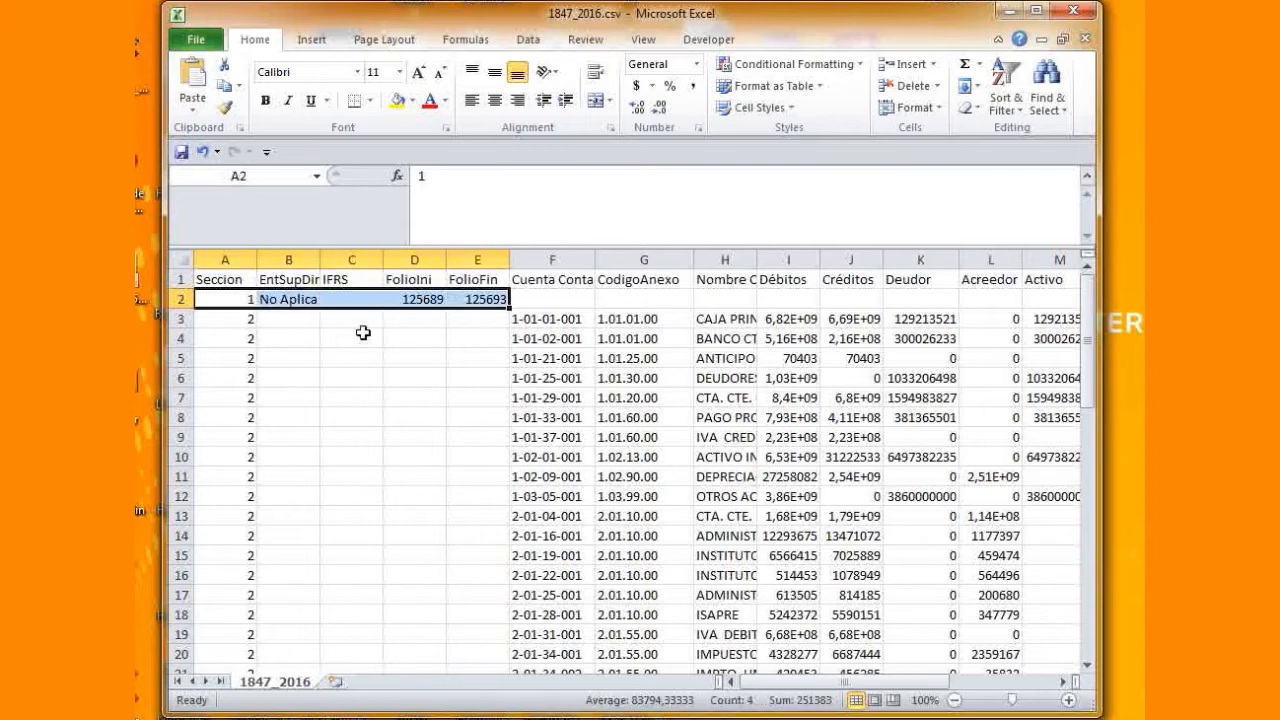
{"action": "left_click_drag", "start_coordinate": [245, 320], "coordinate": [250, 635]}
{"action": "scroll", "coordinate": [454, 574], "scroll_direction": "up", "scroll_amount": 18}
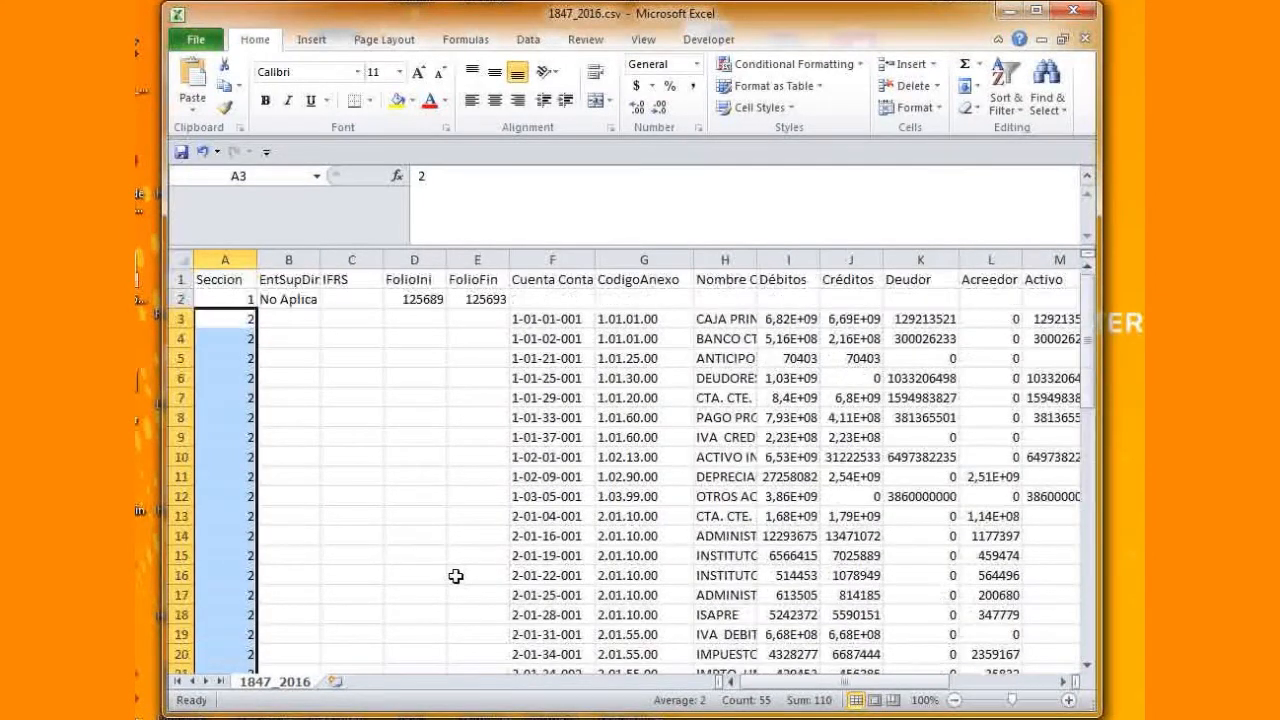
{"action": "left_click", "coordinate": [440, 402]}
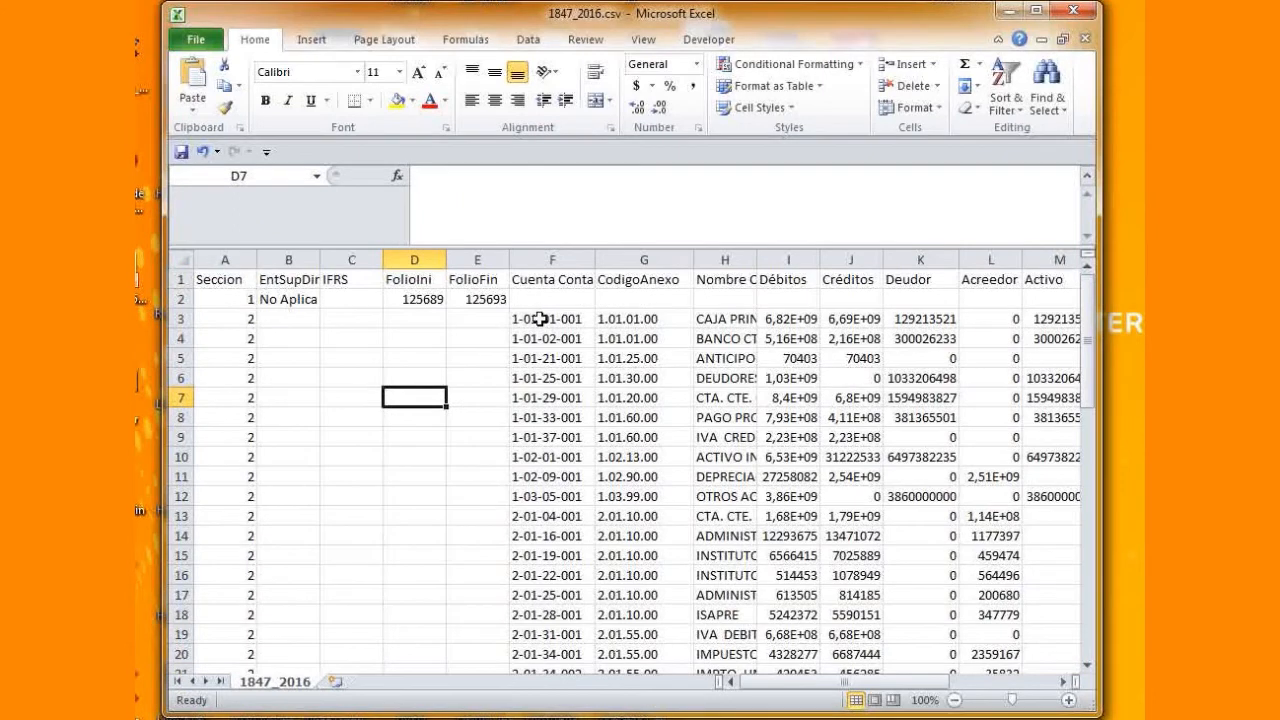
Widen the Débitos and Créditos columns (I and J) so their full amounts fit.
{"action": "left_click", "coordinate": [244, 322]}
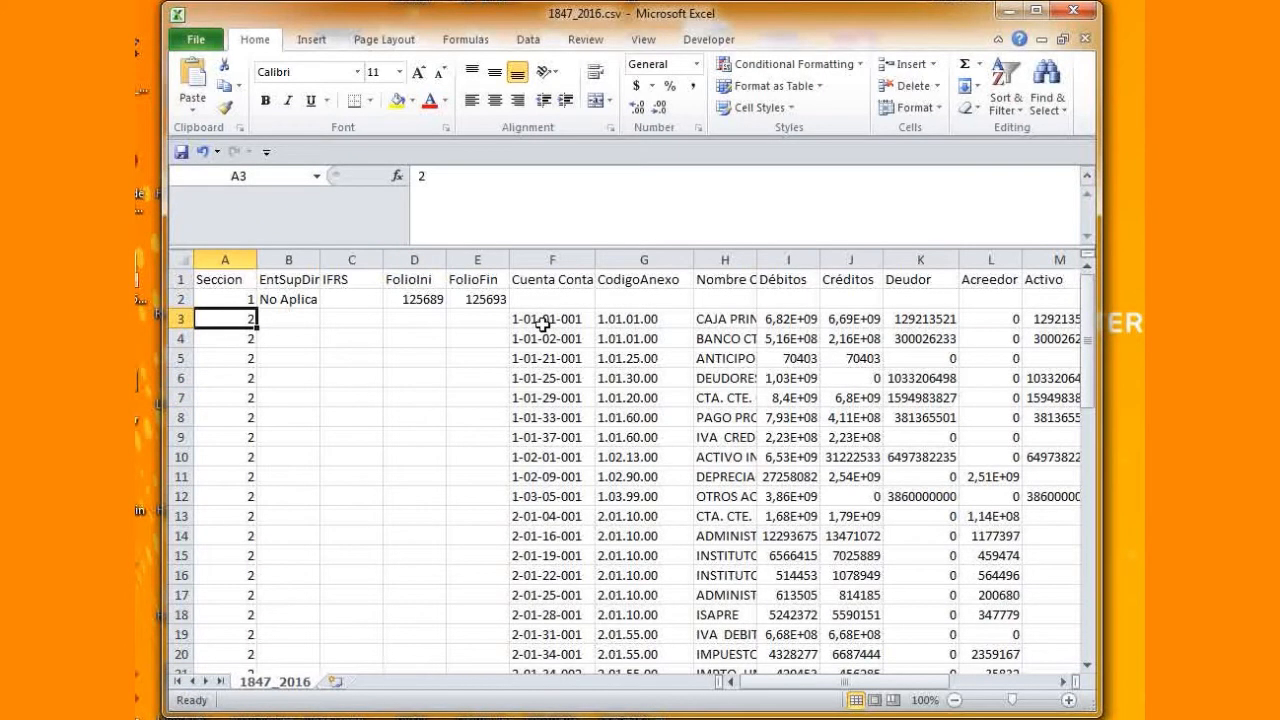
{"action": "left_click", "coordinate": [545, 320]}
{"action": "double_click", "coordinate": [820, 259]}
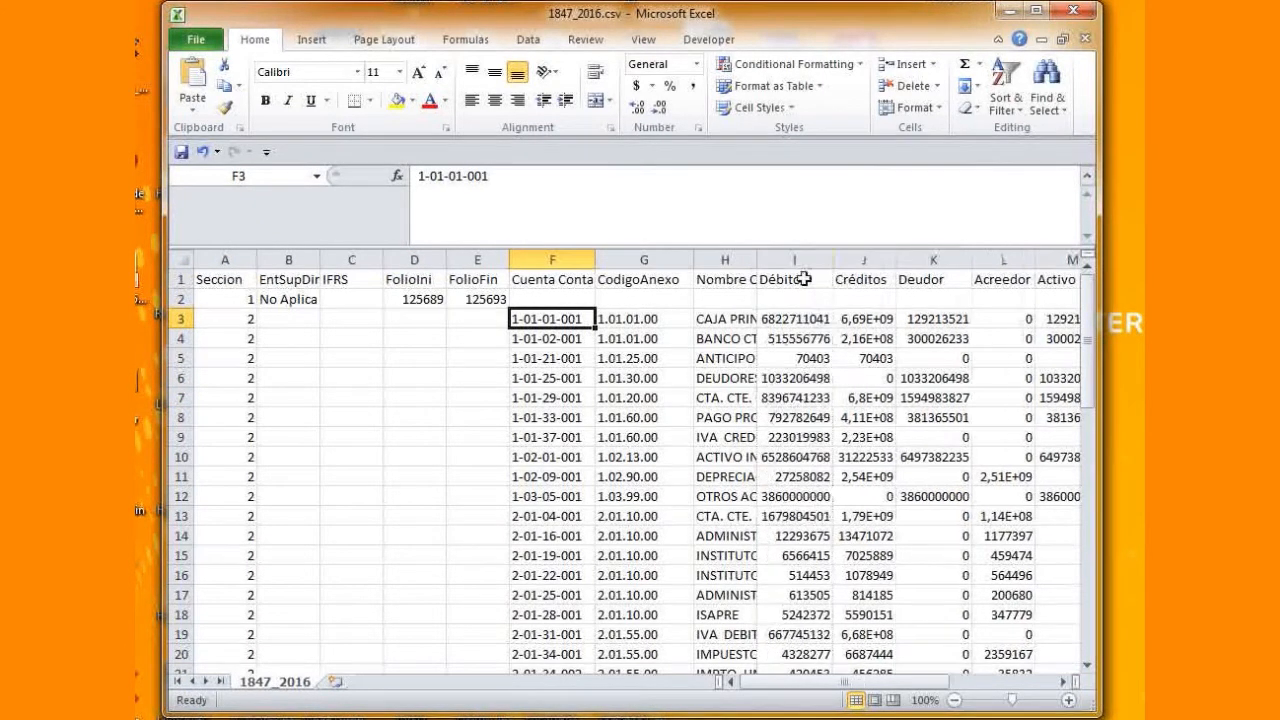
{"action": "double_click", "coordinate": [899, 266]}
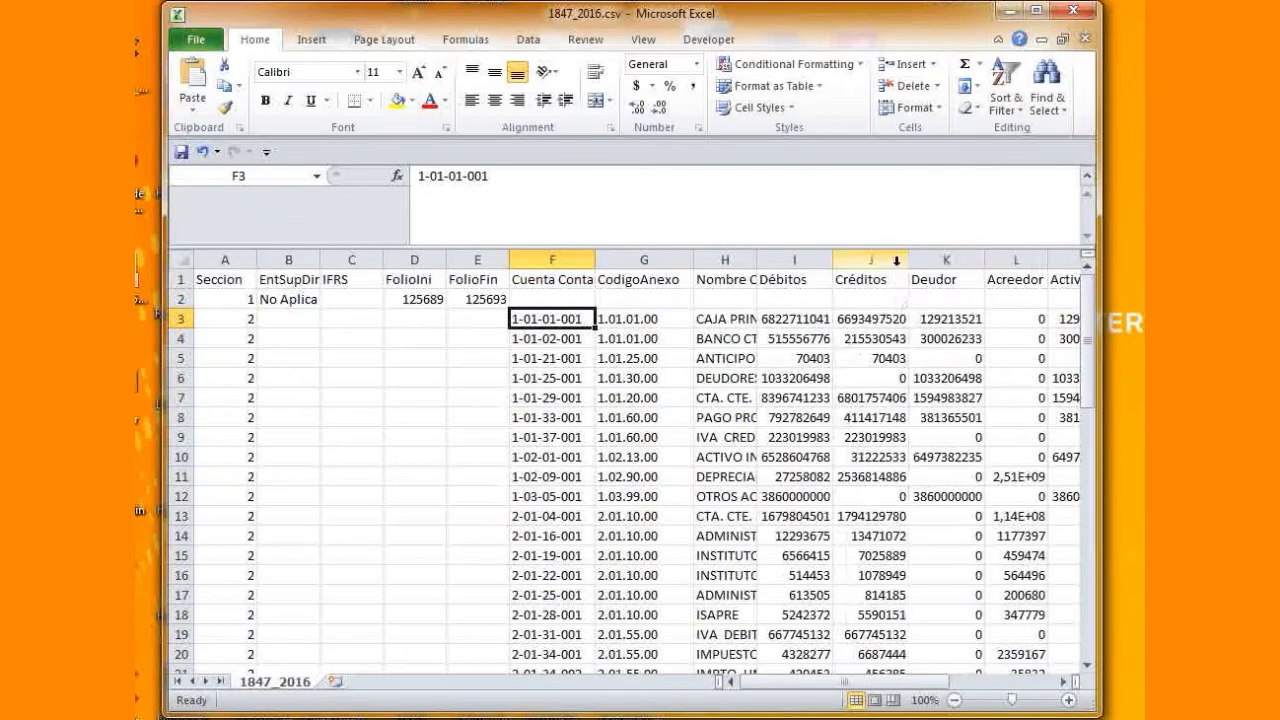
Widen the Pasivo, Acreedor and Vtributario columns (N, L and R) so their full amounts fit.
{"action": "left_click_drag", "start_coordinate": [553, 320], "coordinate": [916, 515]}
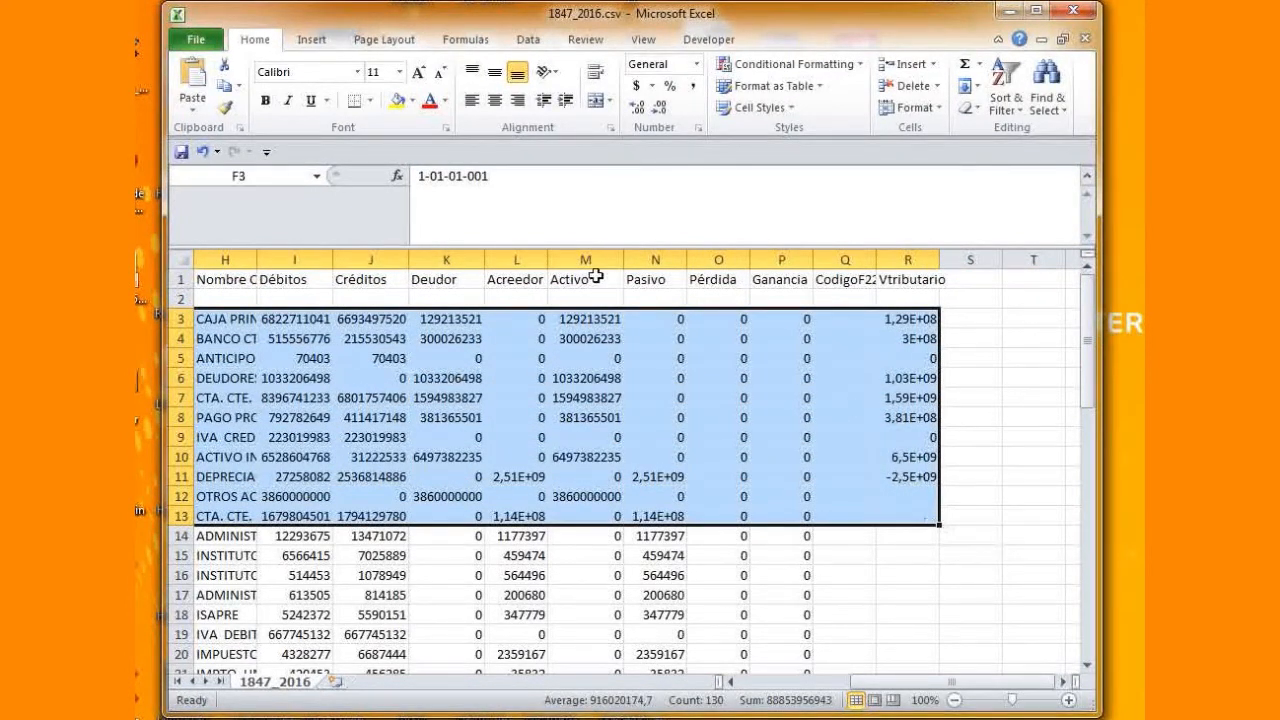
{"action": "double_click", "coordinate": [687, 258]}
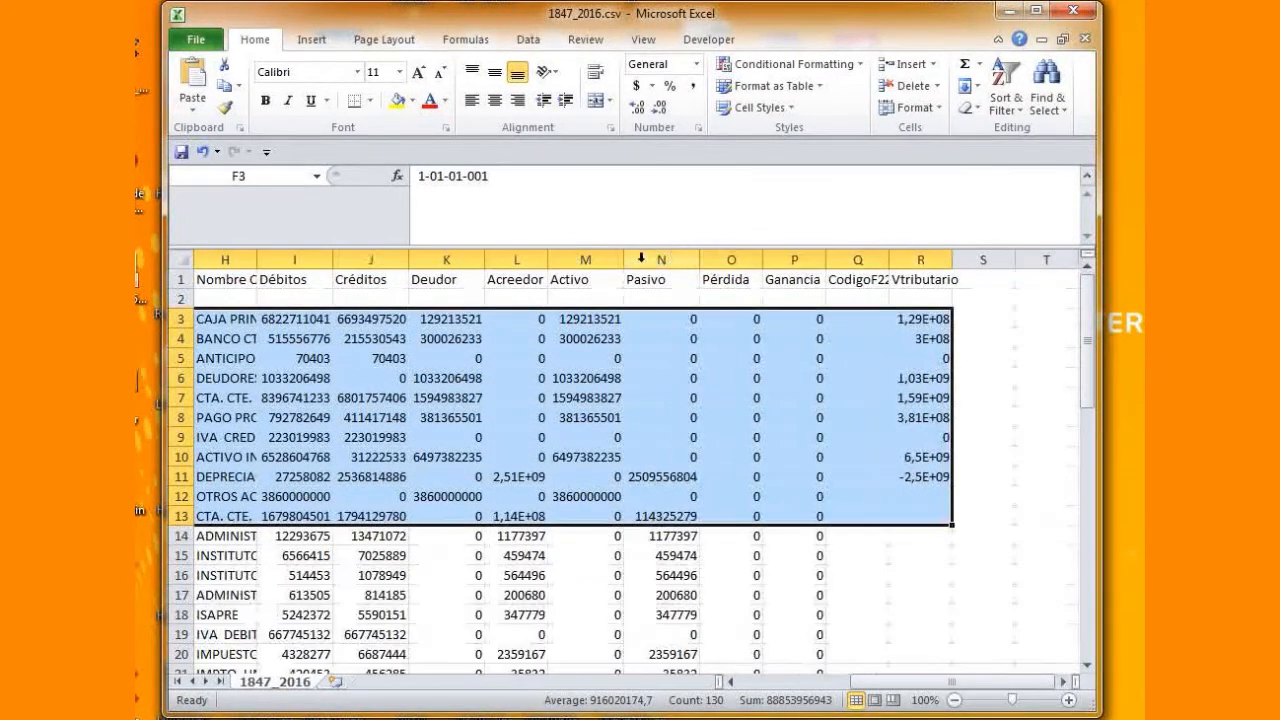
{"action": "double_click", "coordinate": [548, 260]}
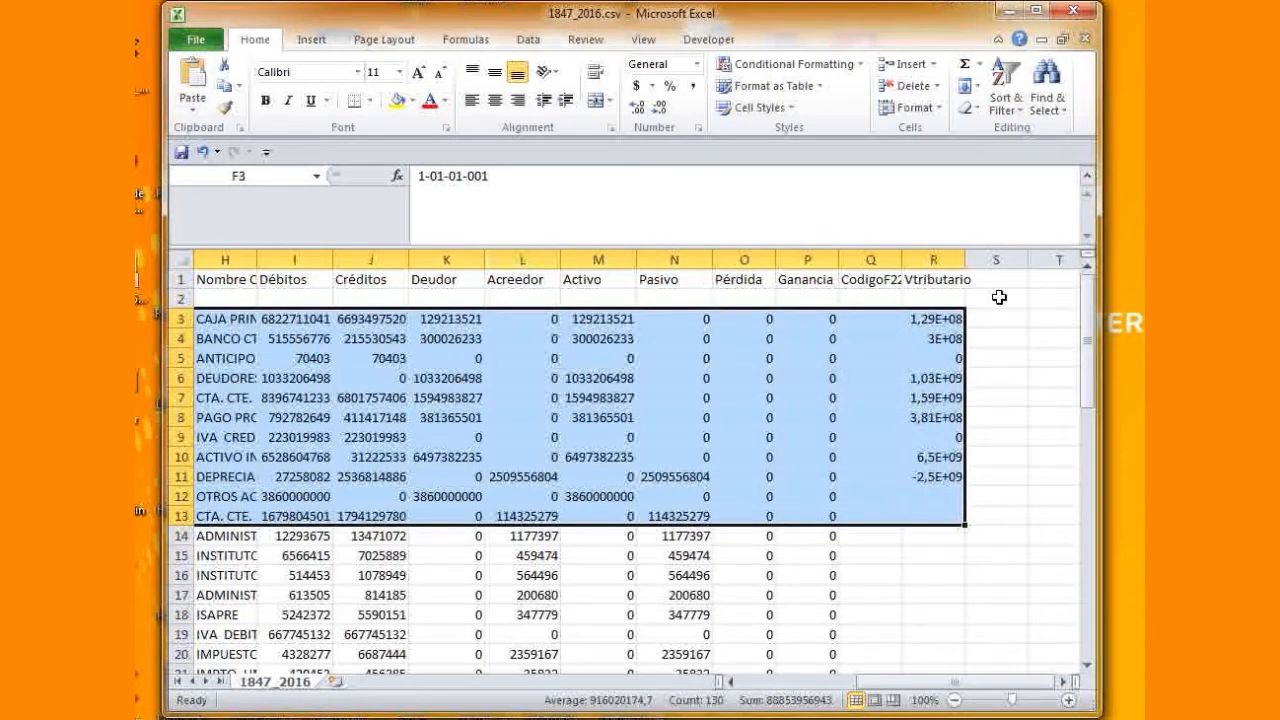
{"action": "double_click", "coordinate": [964, 264]}
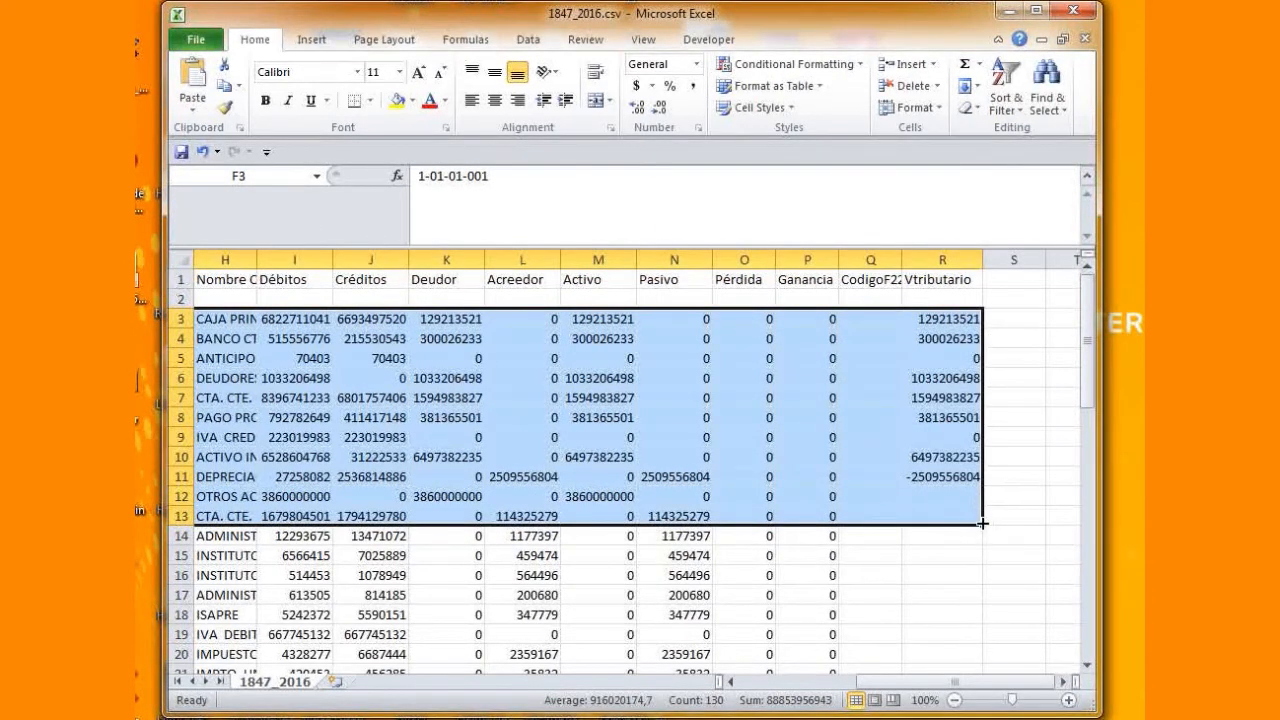
Extend the F3:R13 block down to row 58 as a fill, and undo that fill.
{"action": "left_click_drag", "start_coordinate": [982, 525], "coordinate": [985, 682]}
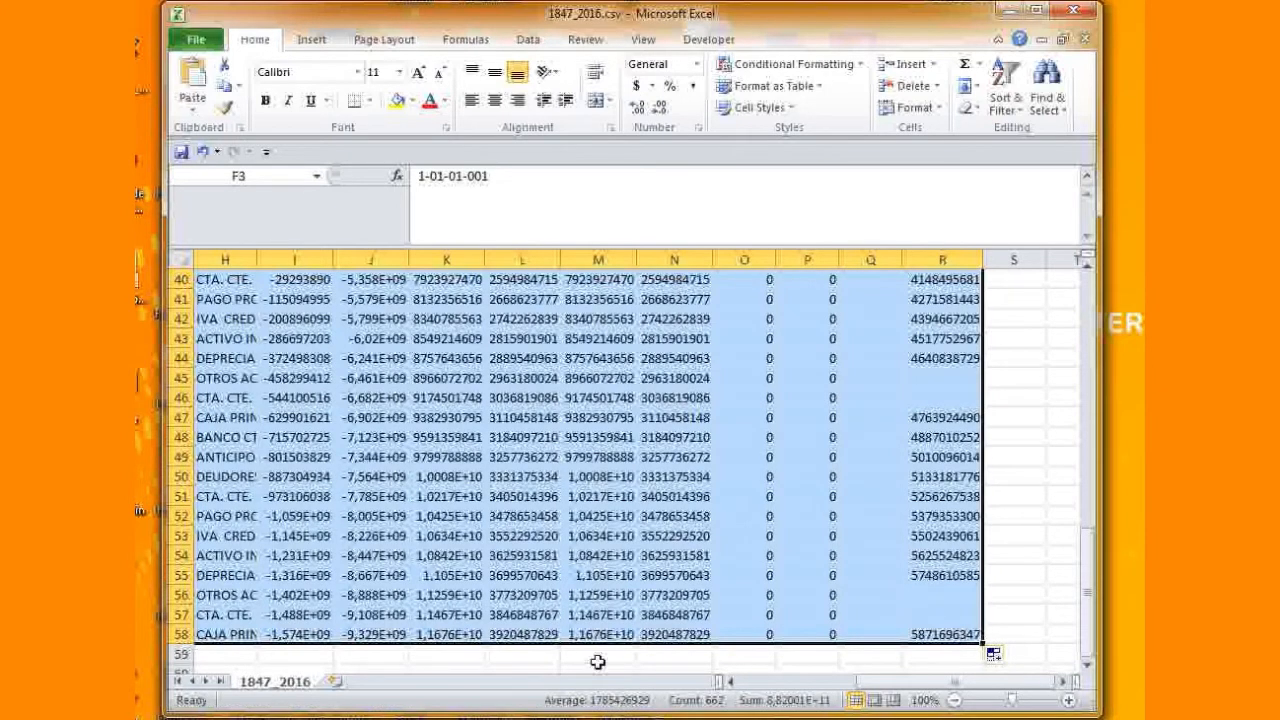
{"action": "key", "text": "ctrl+z"}
Widen the Ganancia and Pérdida columns (P and O) so the result account amounts fit.
{"action": "scroll", "coordinate": [664, 432], "scroll_direction": "down", "scroll_amount": 6}
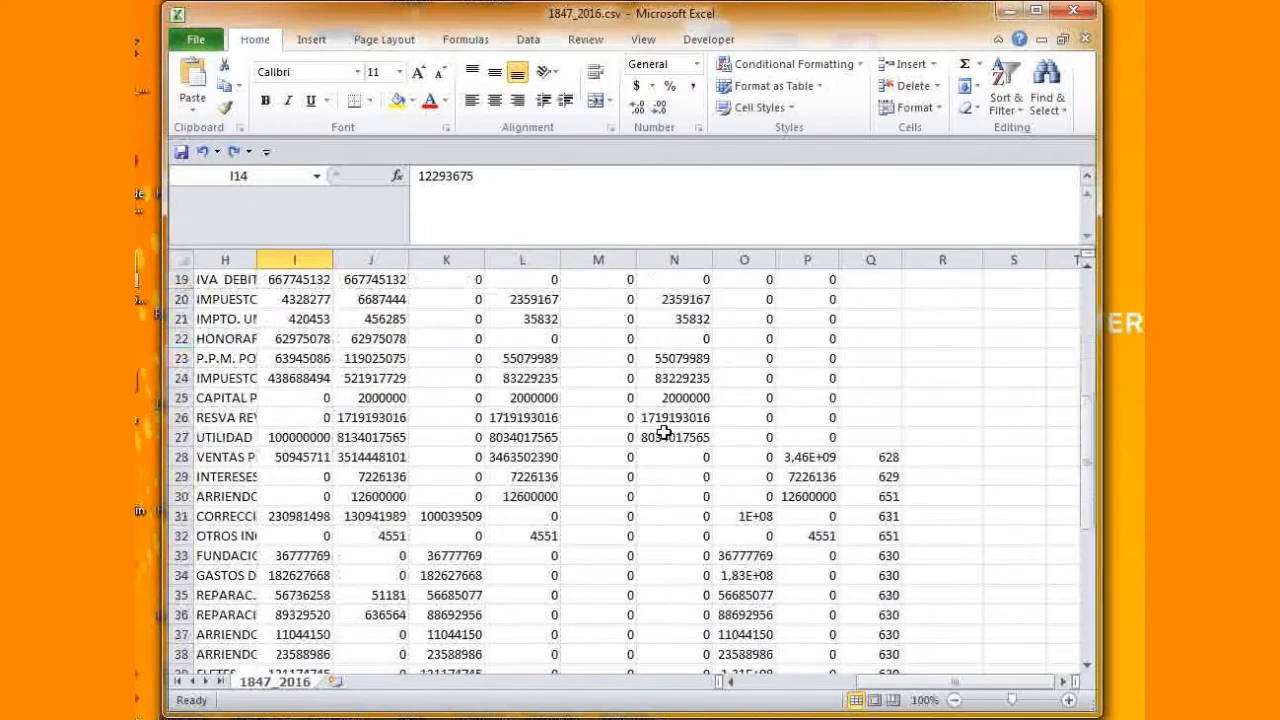
{"action": "scroll", "coordinate": [664, 432], "scroll_direction": "down", "scroll_amount": 1}
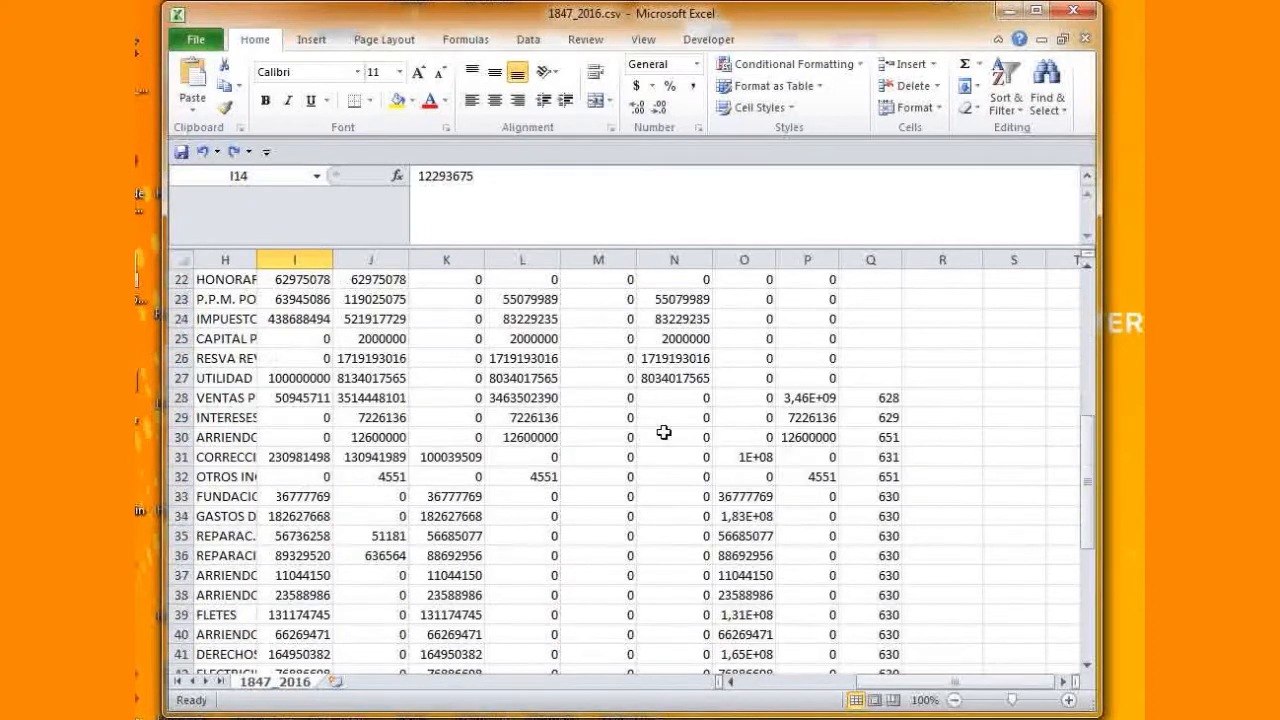
{"action": "double_click", "coordinate": [841, 258]}
{"action": "left_click", "coordinate": [725, 400]}
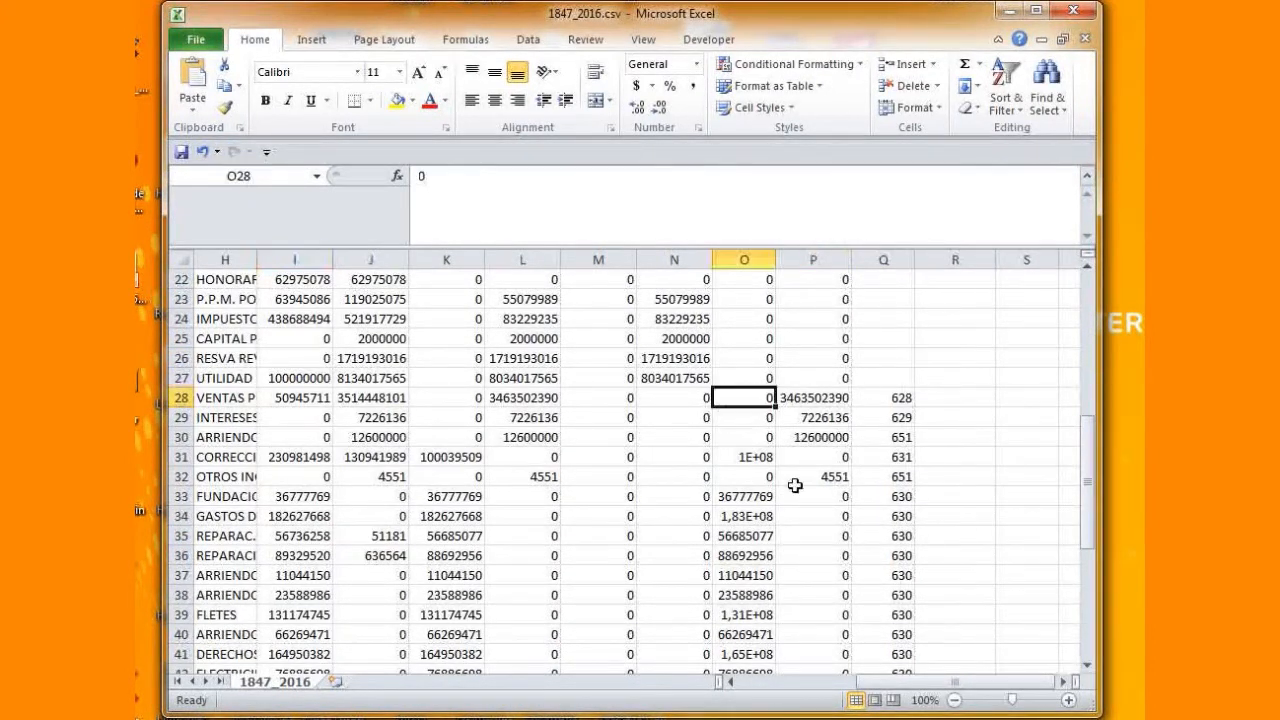
{"action": "left_click", "coordinate": [819, 498]}
{"action": "left_click", "coordinate": [886, 418]}
{"action": "left_click", "coordinate": [894, 517]}
{"action": "scroll", "coordinate": [835, 514], "scroll_direction": "down", "scroll_amount": 3}
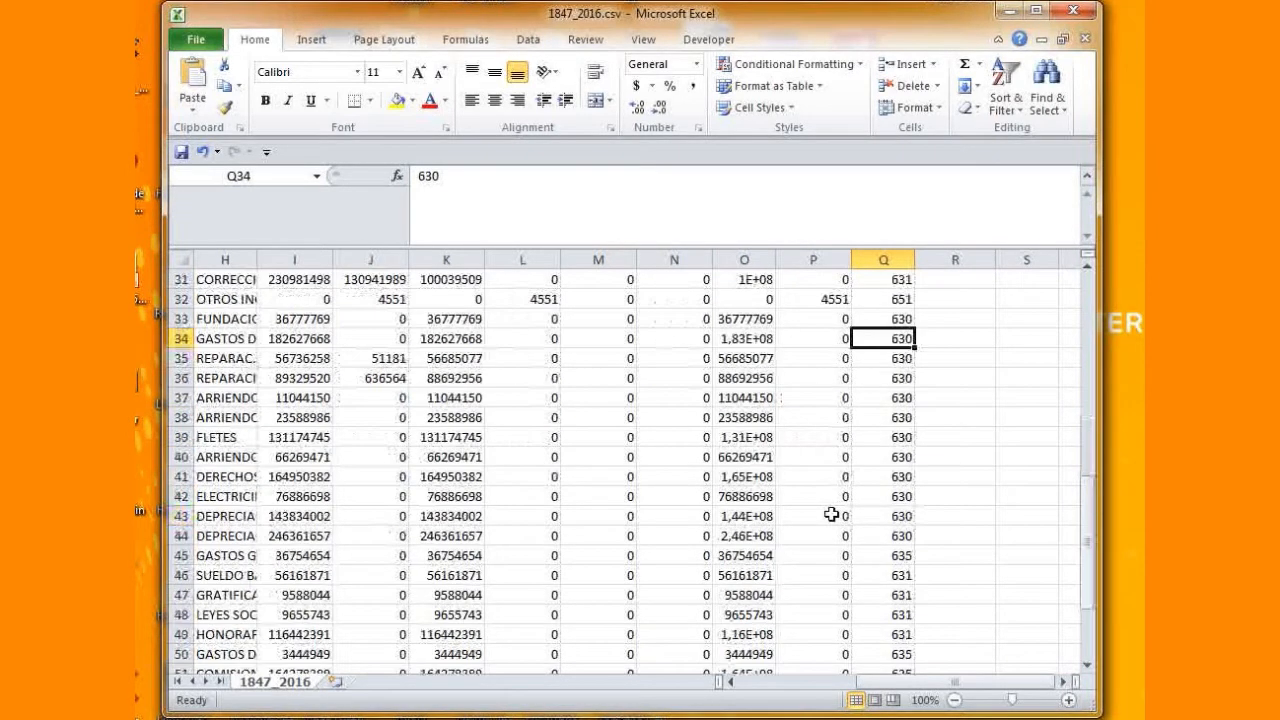
{"action": "scroll", "coordinate": [902, 450], "scroll_direction": "down", "scroll_amount": 1}
{"action": "scroll", "coordinate": [903, 520], "scroll_direction": "up", "scroll_amount": 2}
{"action": "left_click_drag", "start_coordinate": [776, 260], "coordinate": [782, 260]}
Examine the CodigoF22 codes of the result accounts and the Vtributario amounts in column R down to R11.
{"action": "scroll", "coordinate": [843, 449], "scroll_direction": "up", "scroll_amount": 5}
{"action": "scroll", "coordinate": [849, 457], "scroll_direction": "down", "scroll_amount": 1}
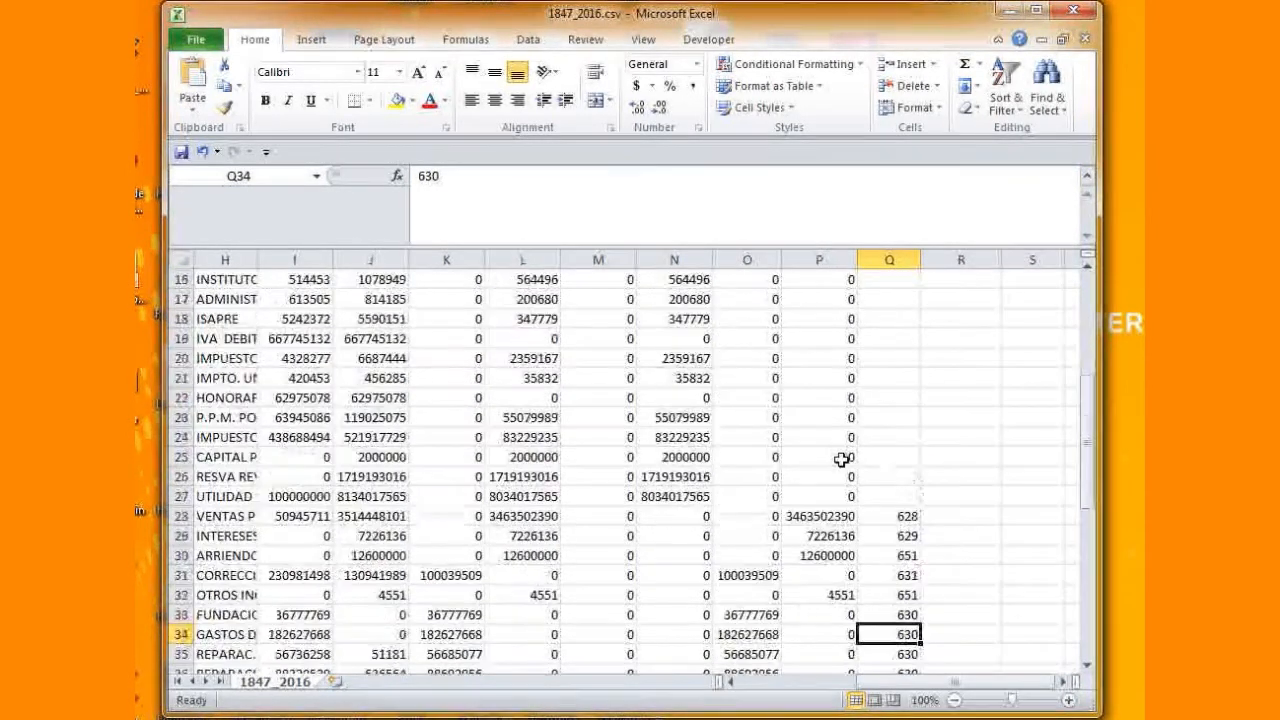
{"action": "scroll", "coordinate": [842, 459], "scroll_direction": "down", "scroll_amount": 7}
{"action": "scroll", "coordinate": [842, 459], "scroll_direction": "down", "scroll_amount": 3}
{"action": "scroll", "coordinate": [842, 459], "scroll_direction": "up", "scroll_amount": 15}
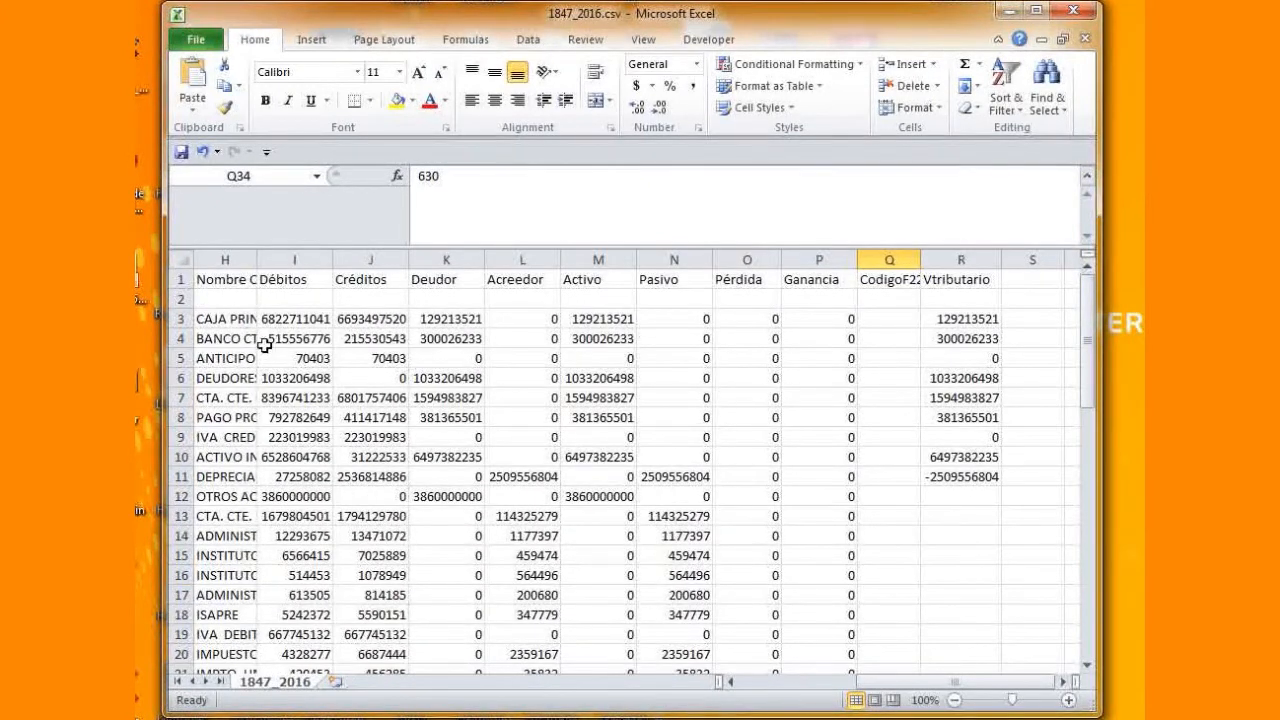
{"action": "left_click", "coordinate": [954, 321]}
{"action": "left_click", "coordinate": [956, 338]}
{"action": "left_click", "coordinate": [966, 375]}
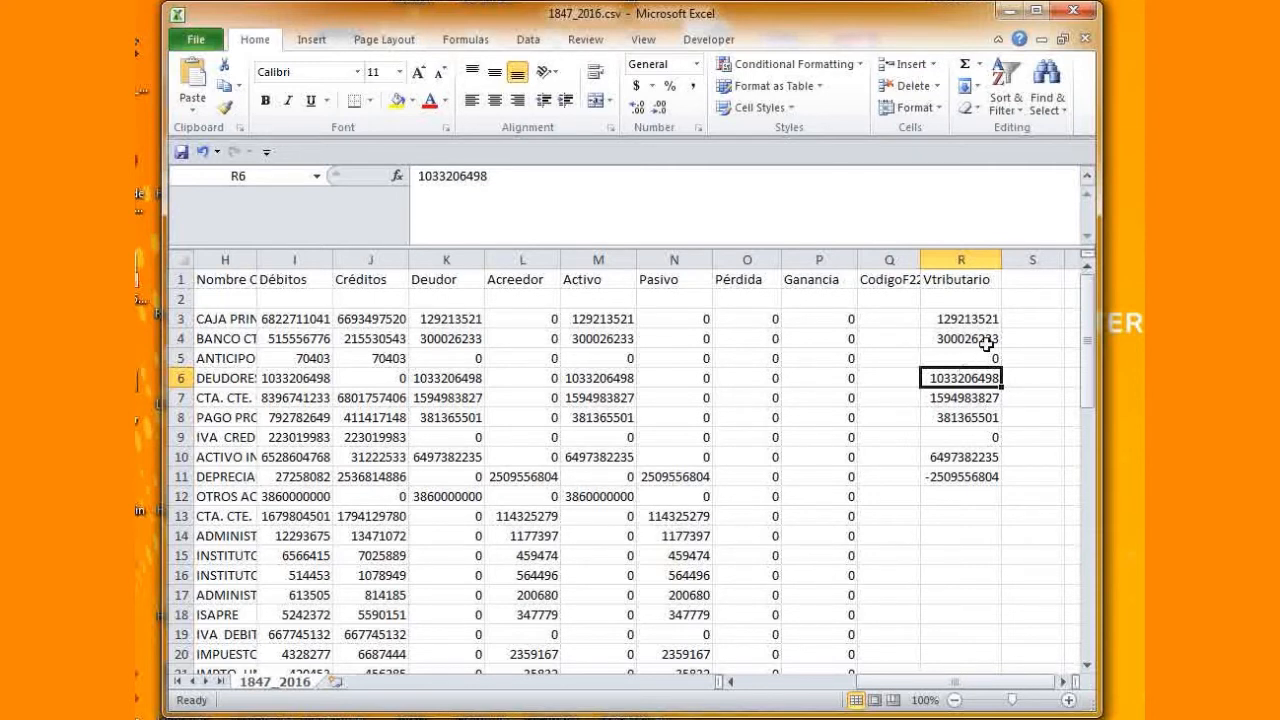
{"action": "scroll", "coordinate": [960, 429], "scroll_direction": "down", "scroll_amount": 8}
{"action": "scroll", "coordinate": [960, 429], "scroll_direction": "up", "scroll_amount": 2}
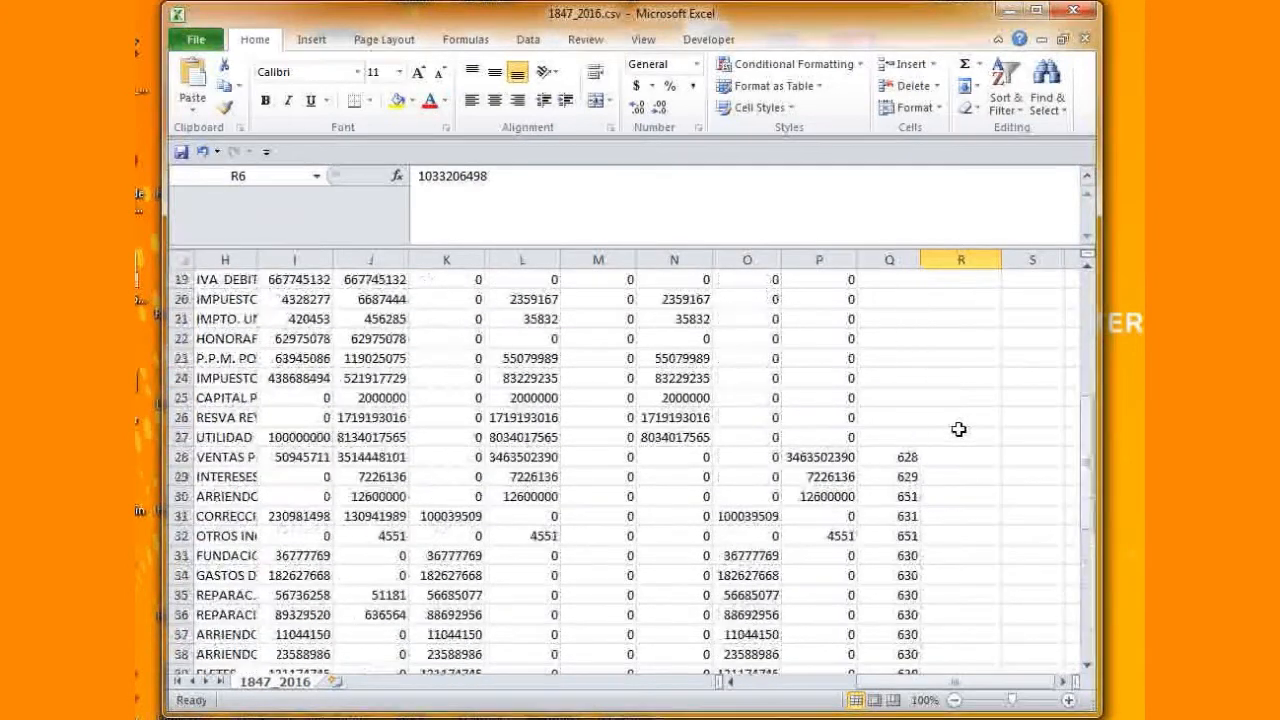
{"action": "scroll", "coordinate": [958, 429], "scroll_direction": "up", "scroll_amount": 6}
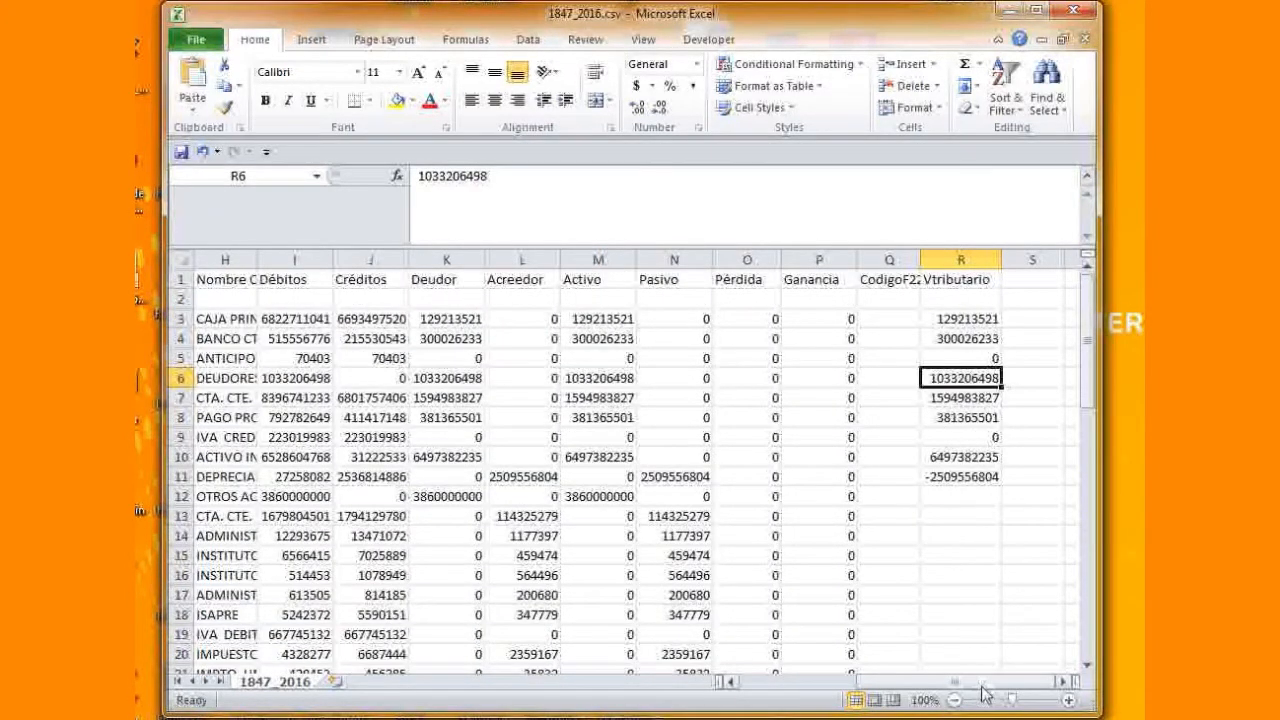
{"action": "left_click", "coordinate": [946, 477]}
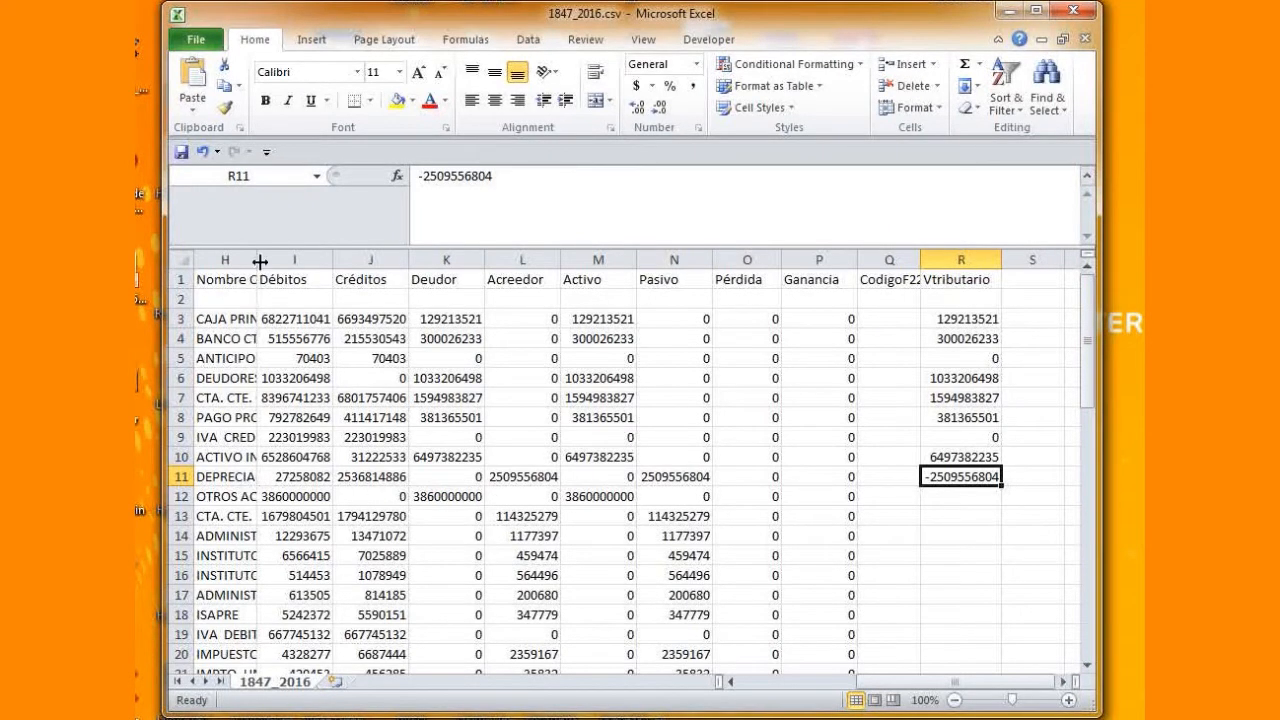
Widen the Nombre Cuenta column (H) to about twice its width to make the account names more readable.
{"action": "left_click_drag", "start_coordinate": [254, 262], "coordinate": [318, 262]}
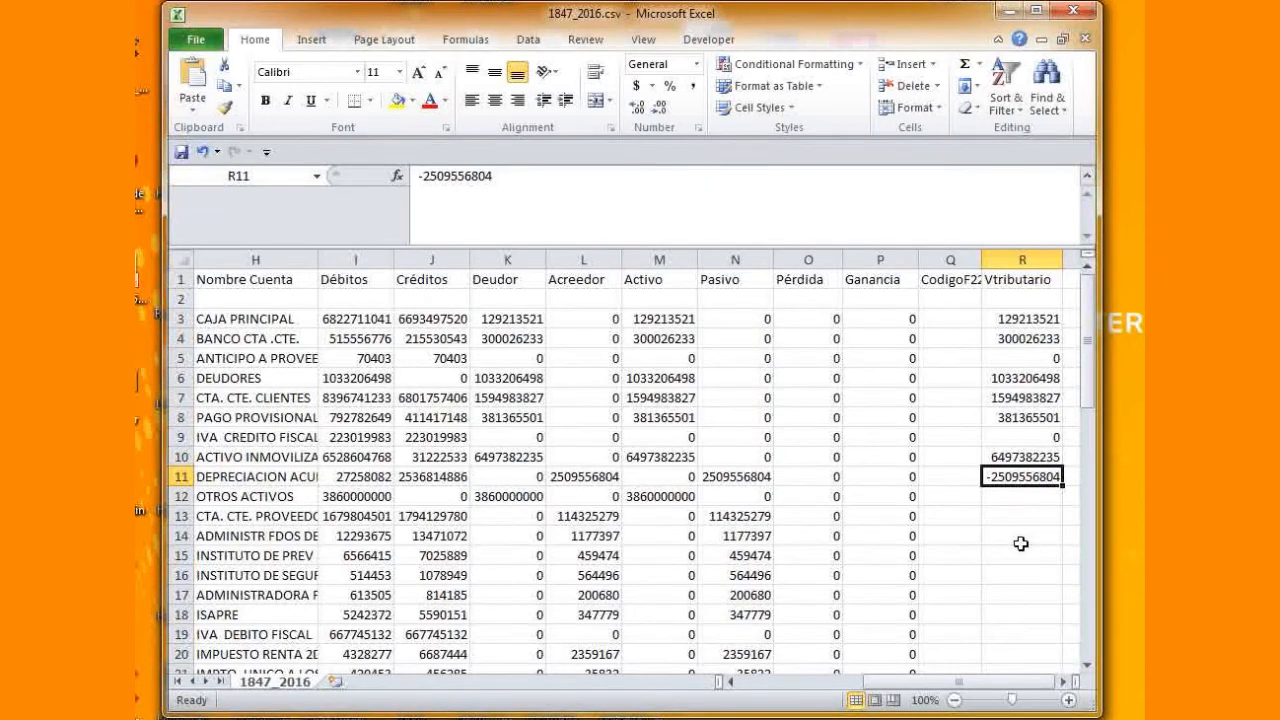
{"action": "left_click_drag", "start_coordinate": [986, 685], "coordinate": [745, 682]}
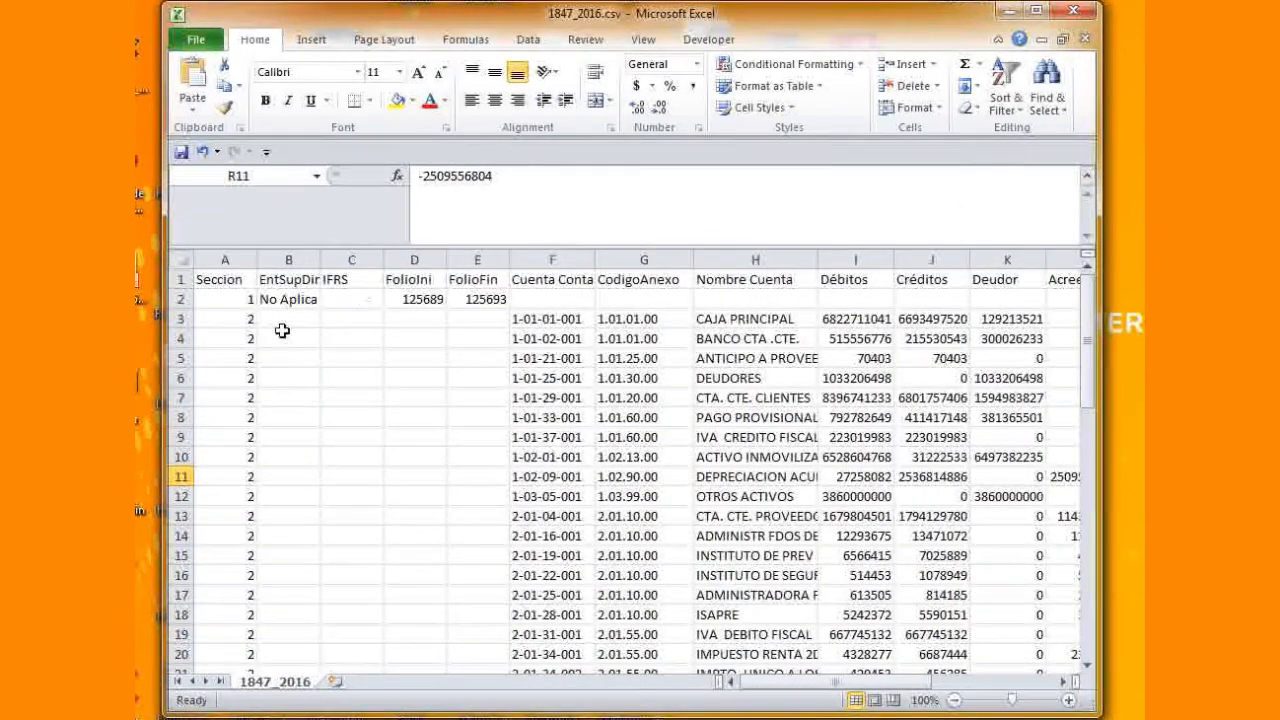
{"action": "mouse_move", "coordinate": [1086, 337]}
{"action": "left_mouse_down"}
{"action": "mouse_move", "coordinate": [1085, 610]}
{"action": "mouse_move", "coordinate": [1103, 322]}
{"action": "left_mouse_up"}
Highlight columns A to E, CodigoAnexo, CodigoF22 and Vtributario together to review them, and clear the selection.
{"action": "left_click_drag", "start_coordinate": [224, 259], "coordinate": [477, 240]}
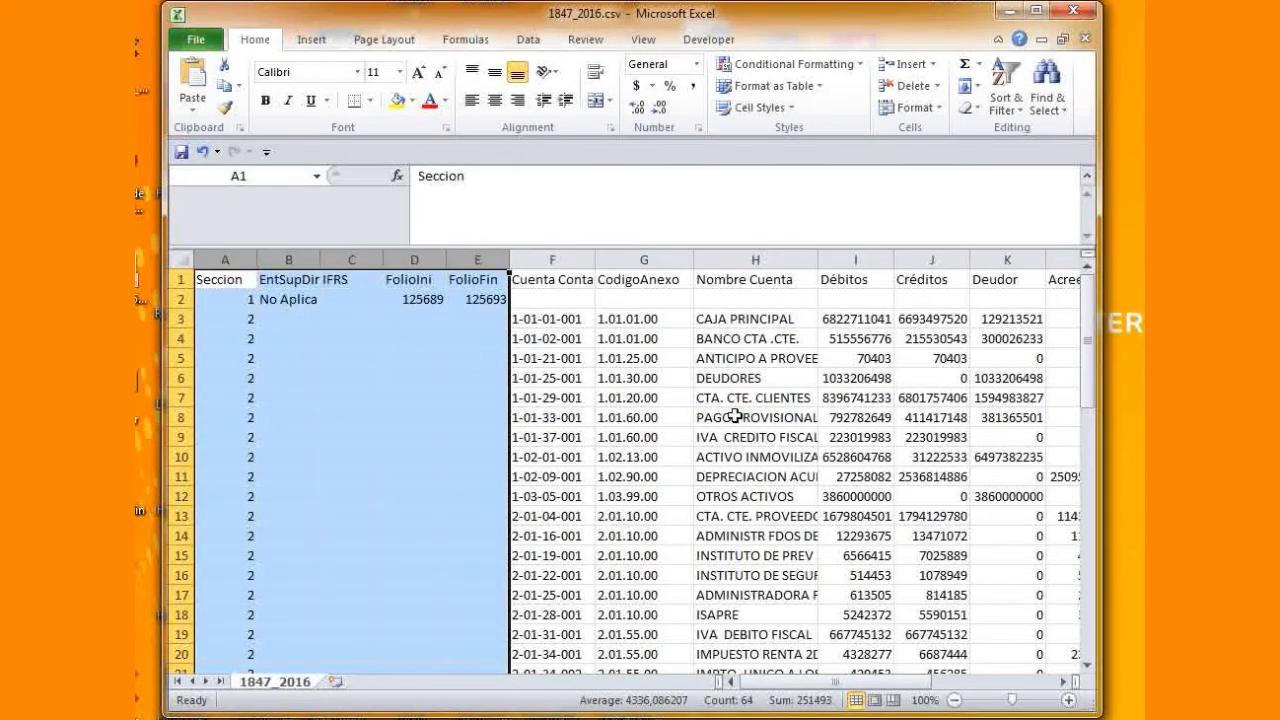
{"action": "left_click", "coordinate": [668, 258], "text": "ctrl"}
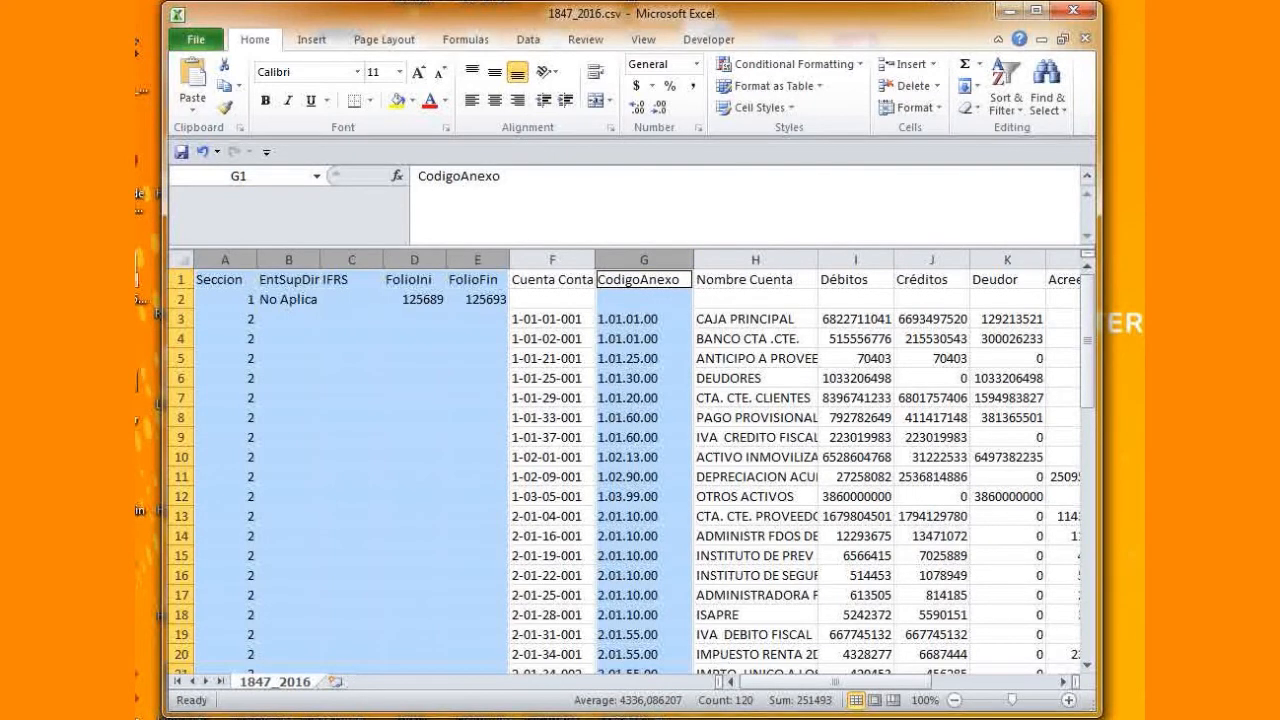
{"action": "left_click_drag", "start_coordinate": [799, 682], "coordinate": [955, 674]}
{"action": "left_click", "coordinate": [960, 259], "text": "ctrl"}
{"action": "left_click_drag", "start_coordinate": [961, 258], "coordinate": [1010, 257]}
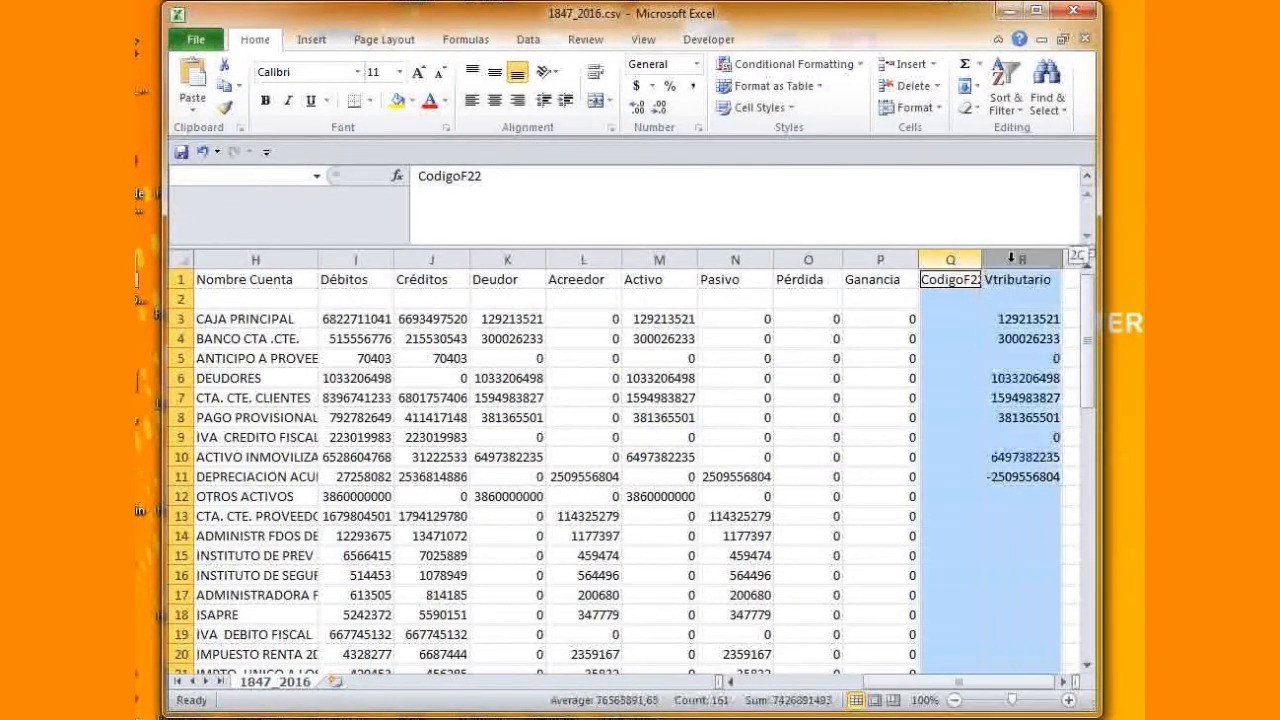
{"action": "left_click_drag", "start_coordinate": [1000, 688], "coordinate": [922, 690]}
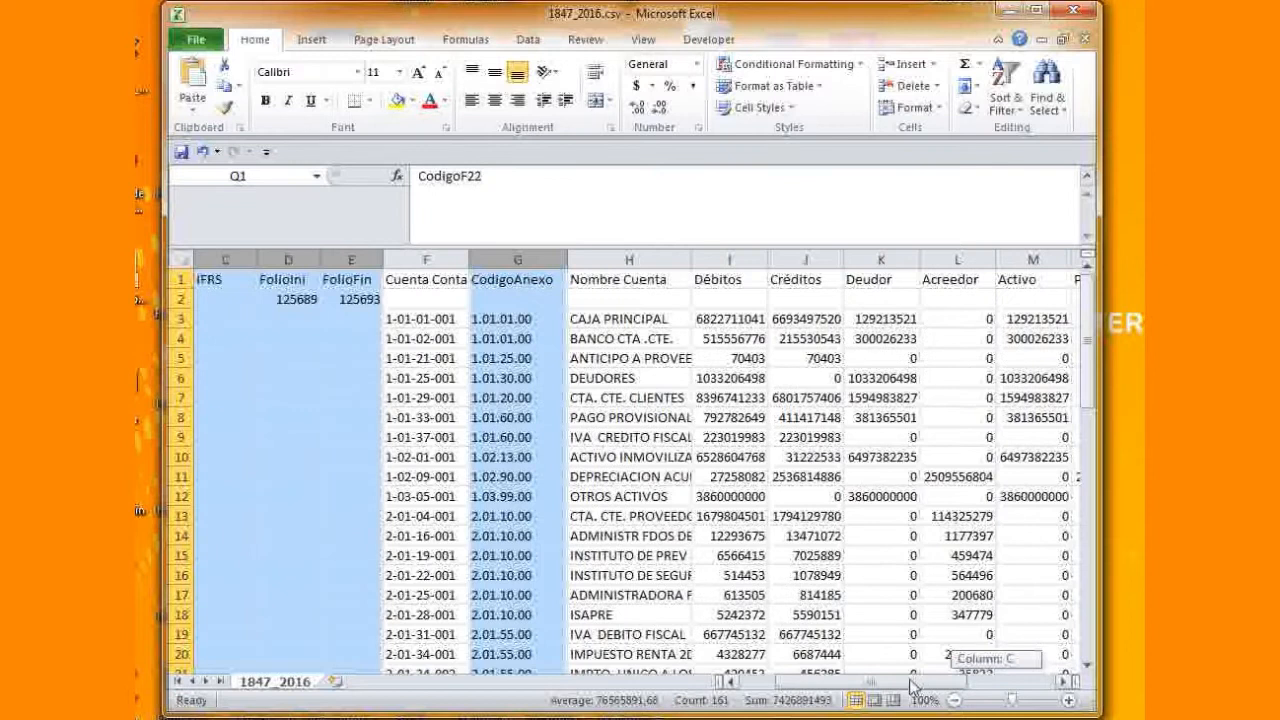
{"action": "left_click_drag", "start_coordinate": [913, 688], "coordinate": [705, 652]}
{"action": "left_click", "coordinate": [329, 477]}
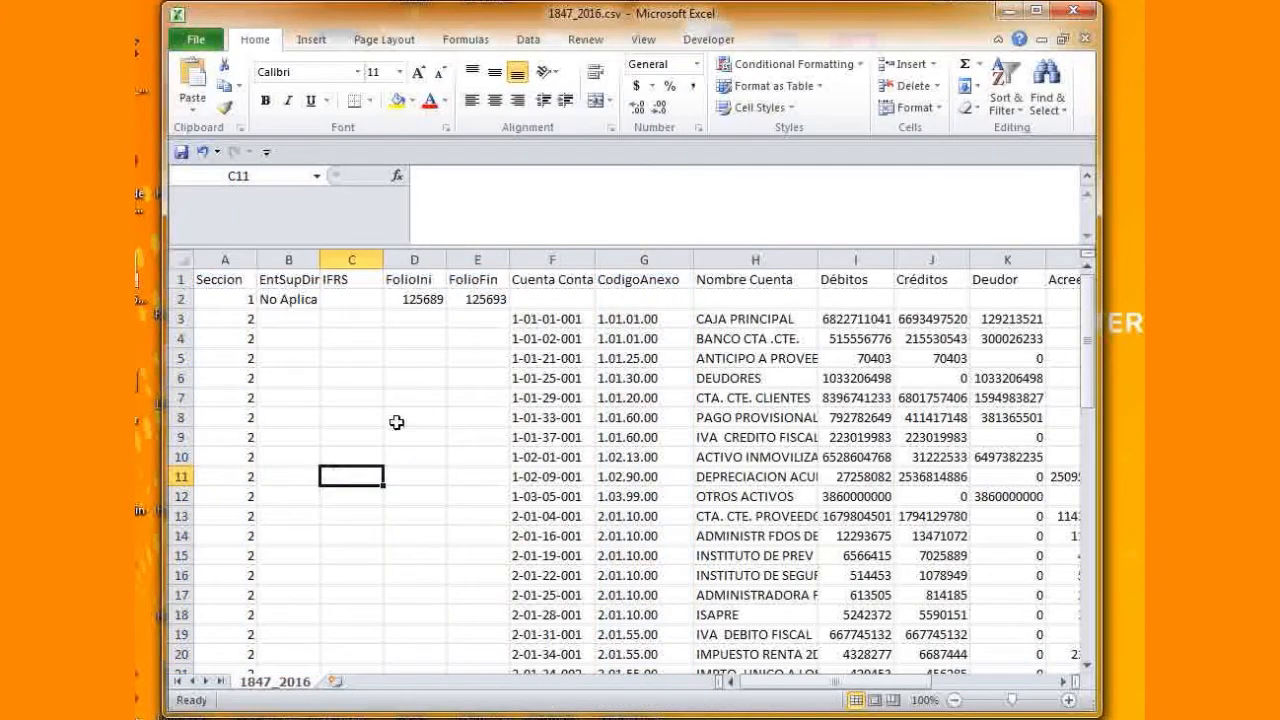
{"action": "left_click", "coordinate": [196, 39]}
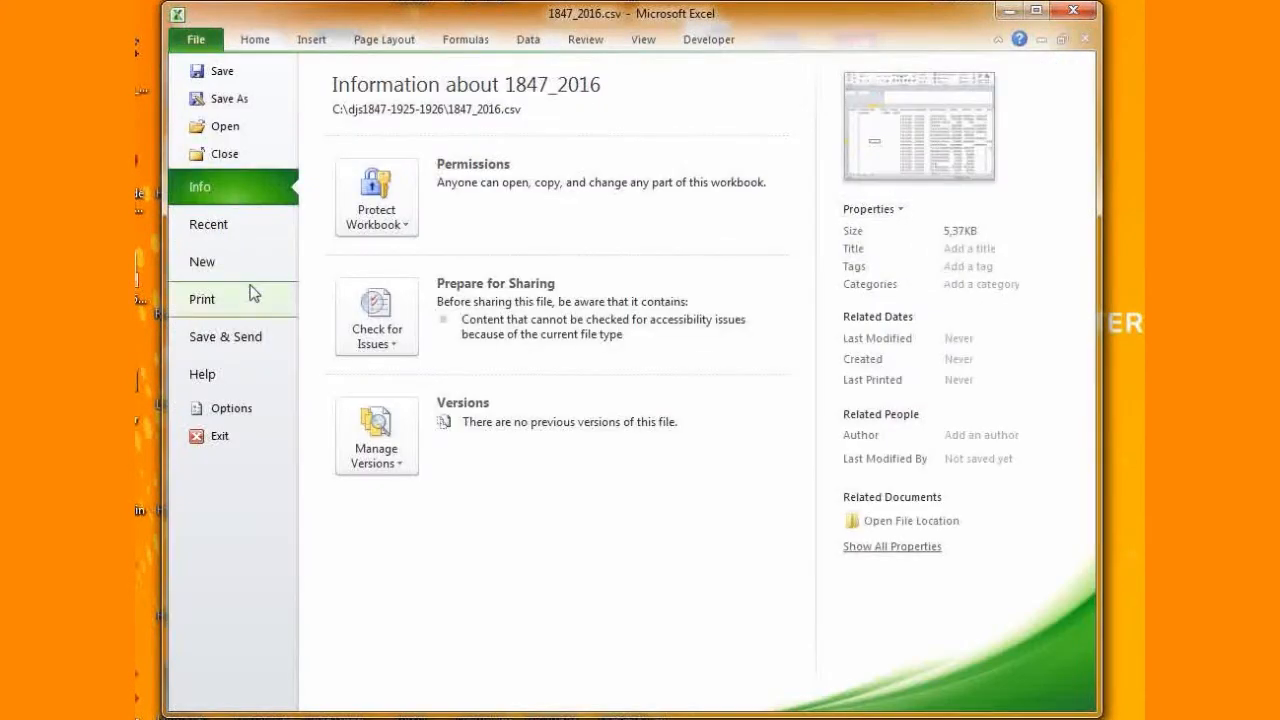
{"action": "left_click", "coordinate": [222, 104]}
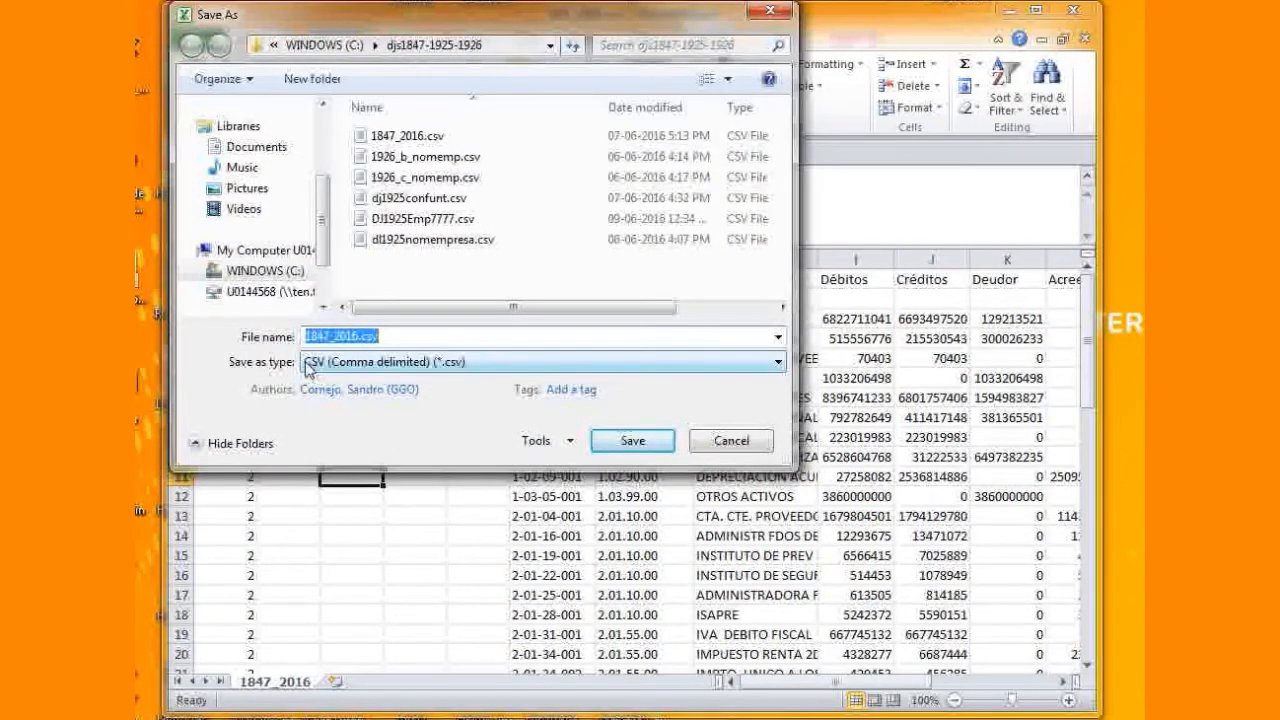
{"action": "left_click", "coordinate": [779, 364]}
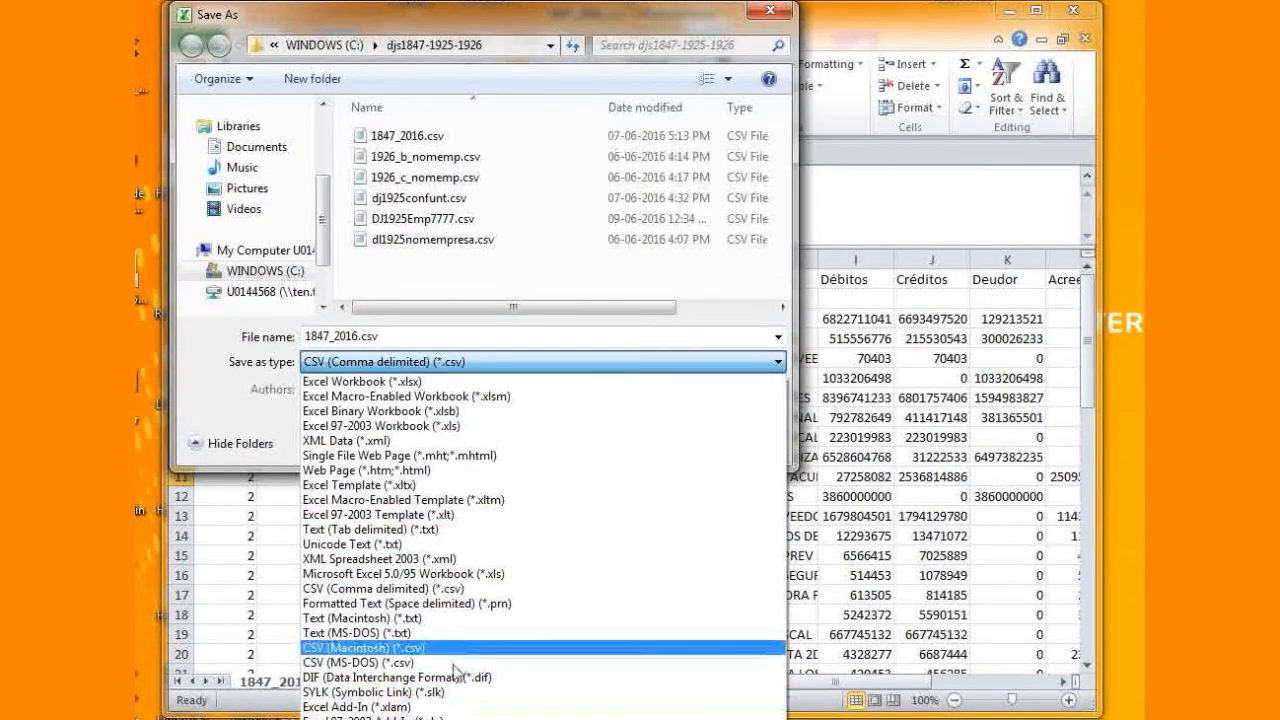
{"action": "left_click", "coordinate": [430, 590]}
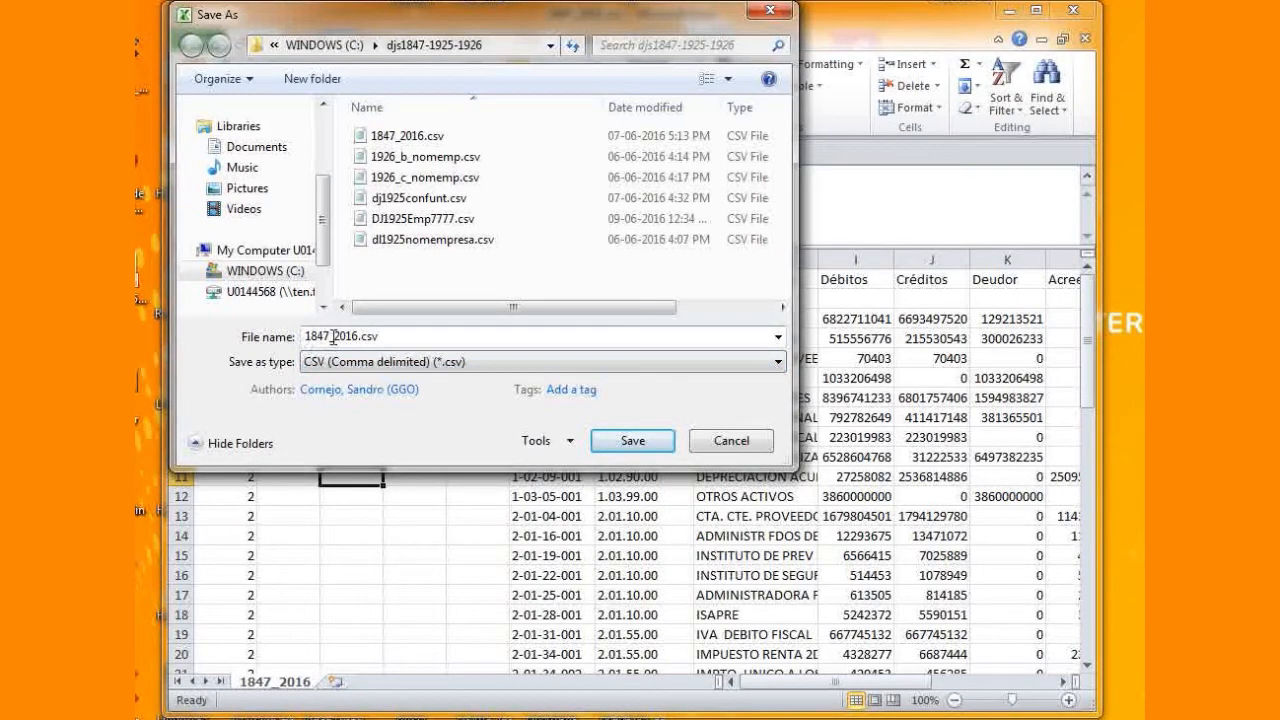
{"action": "left_click", "coordinate": [648, 444]}
{"action": "left_click", "coordinate": [698, 362]}
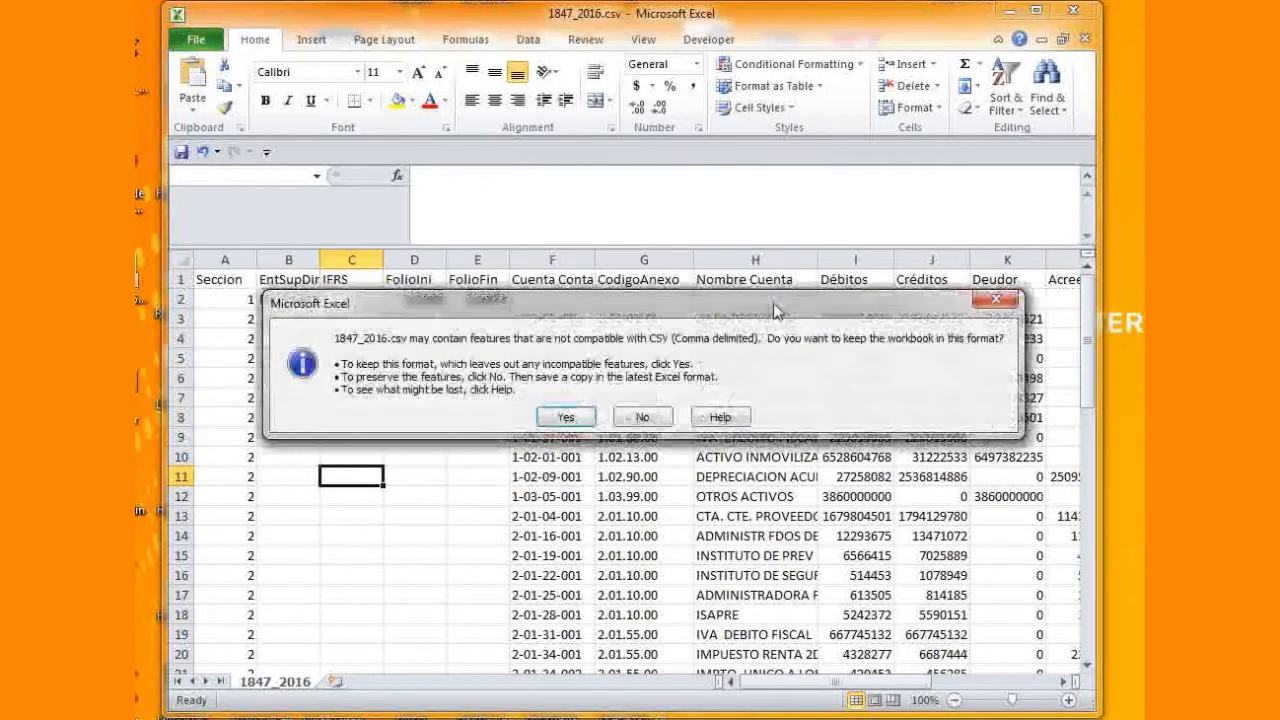
{"action": "left_click", "coordinate": [588, 417]}
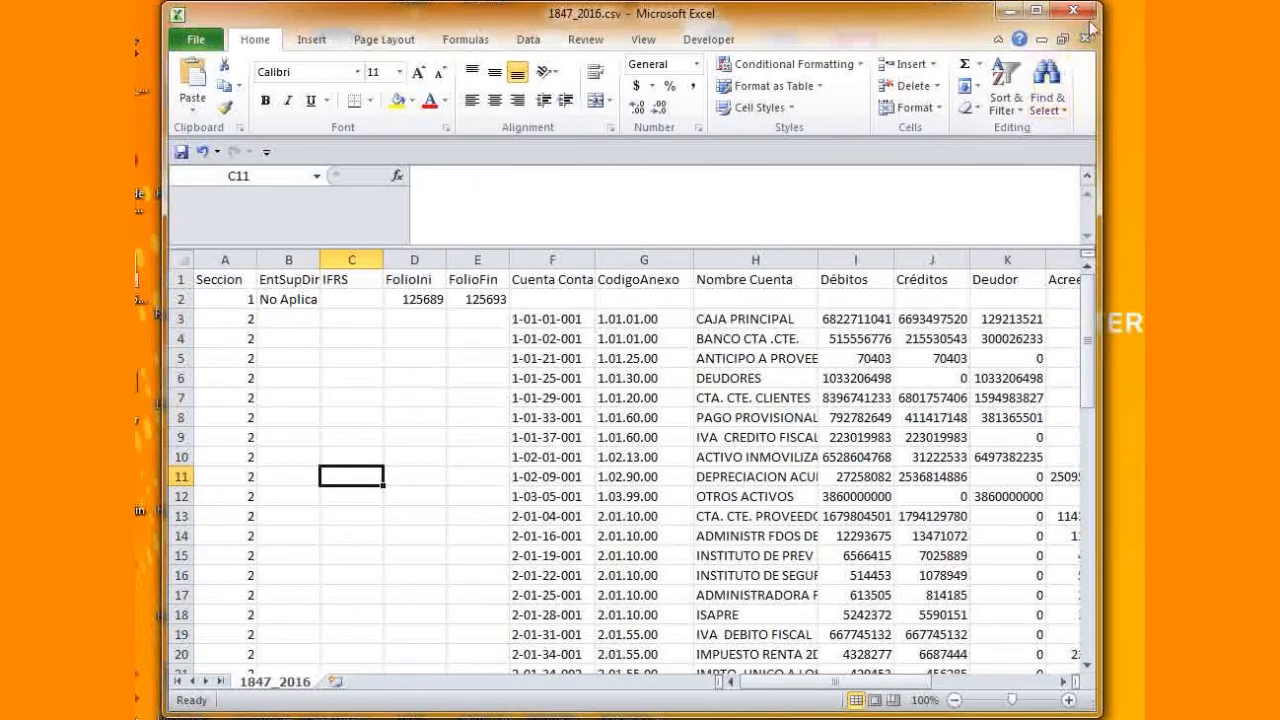
{"action": "left_click", "coordinate": [1073, 10]}
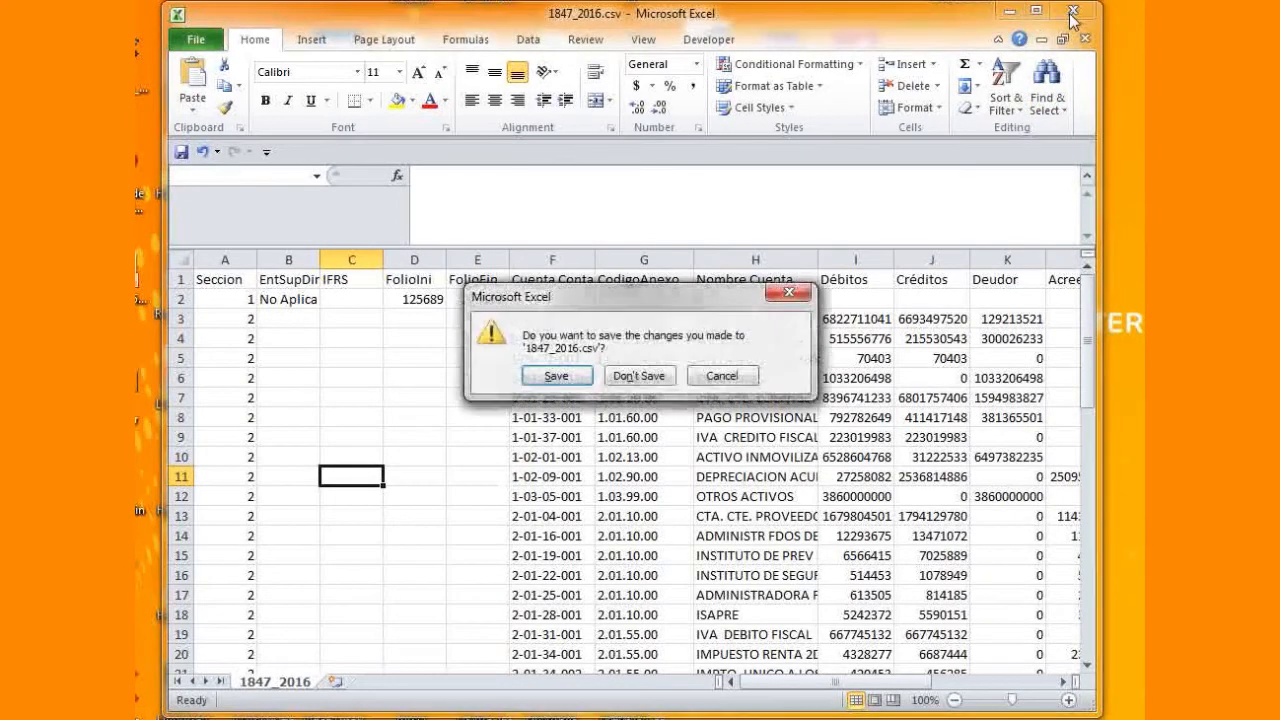
{"action": "left_click", "coordinate": [638, 375]}
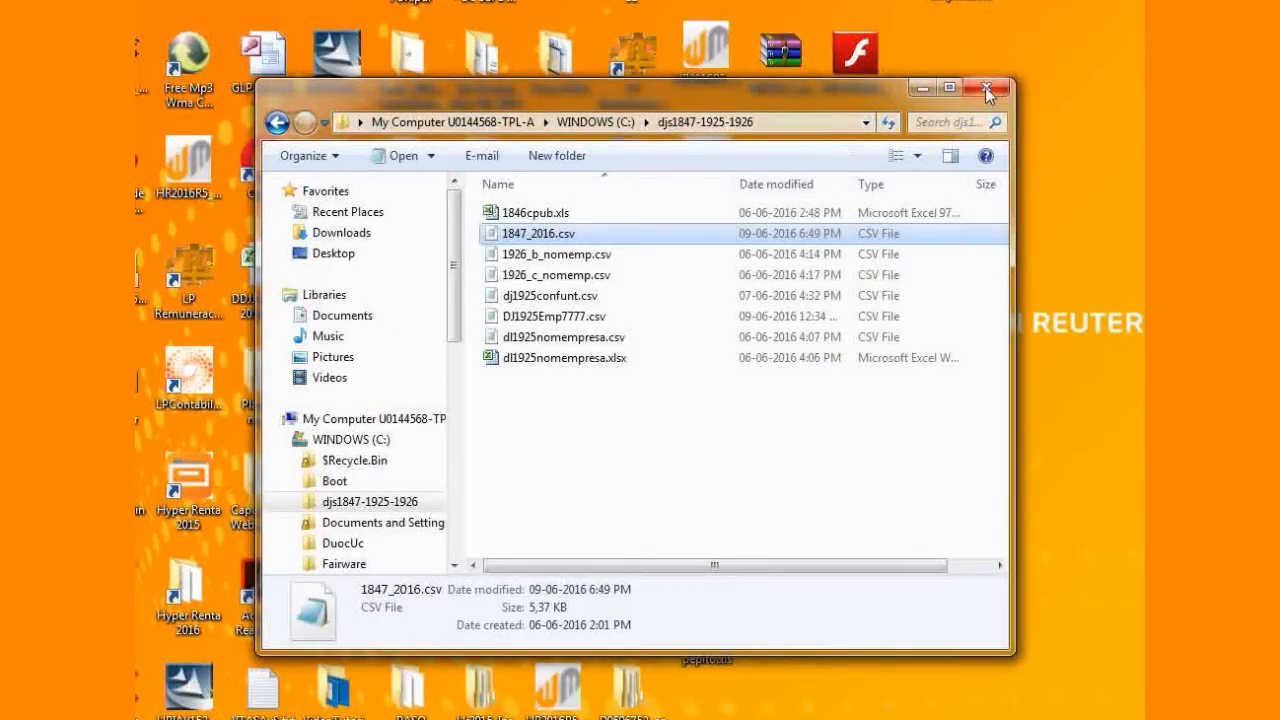
{"action": "left_click", "coordinate": [987, 87]}
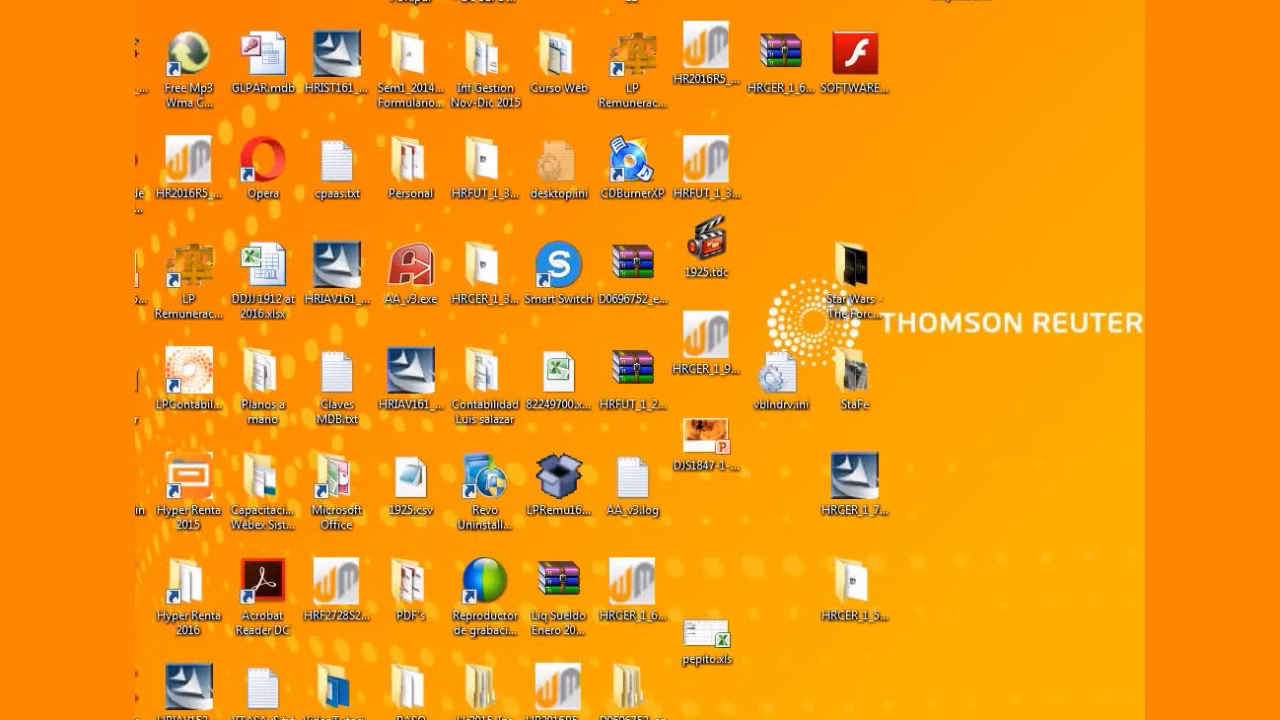
Open the Hyper Renta 2016 folder, launch HR-Importador de Certificados y Form. 3327 y 3328, and move its window clear for viewing.
{"action": "double_click", "coordinate": [187, 590]}
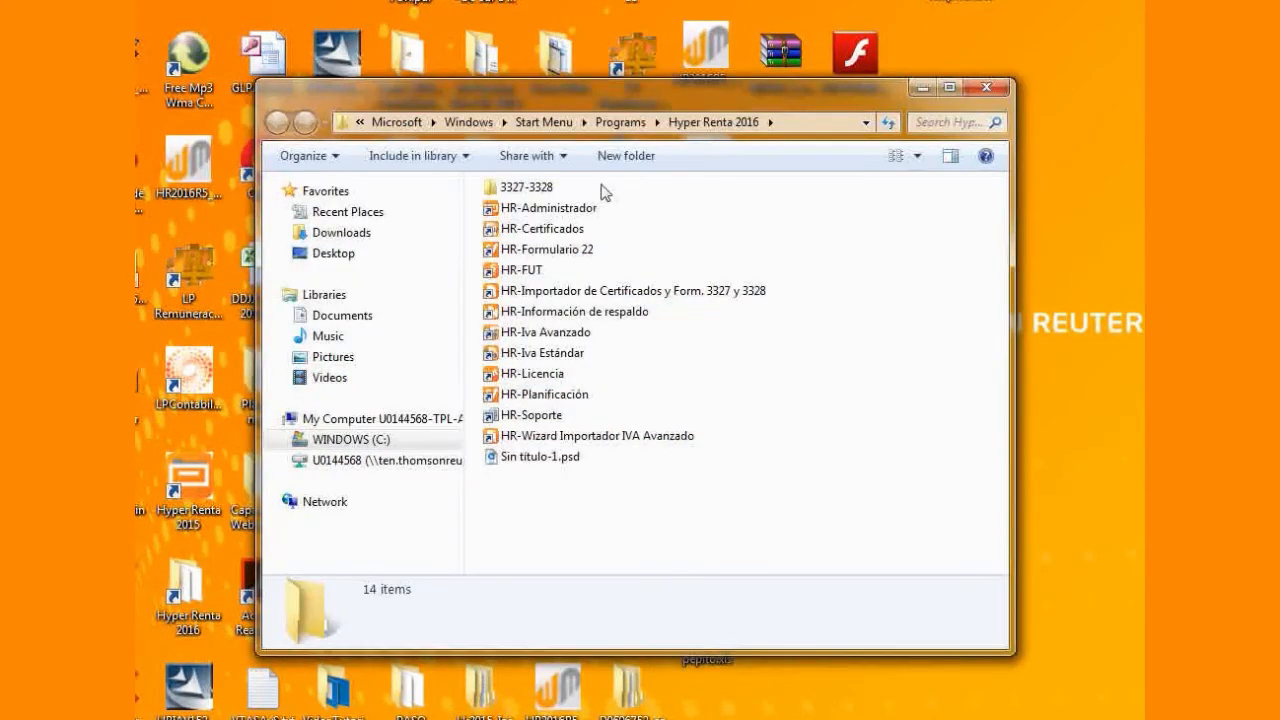
{"action": "left_click", "coordinate": [610, 292]}
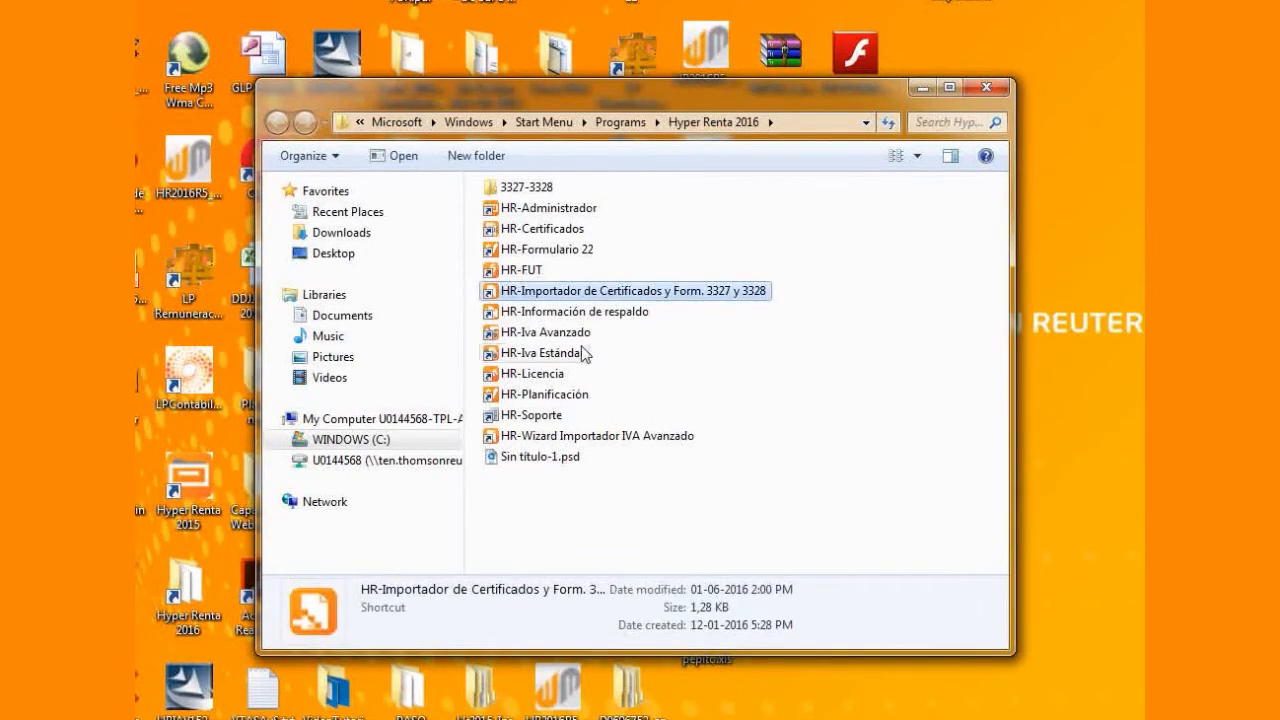
{"action": "double_click", "coordinate": [654, 292]}
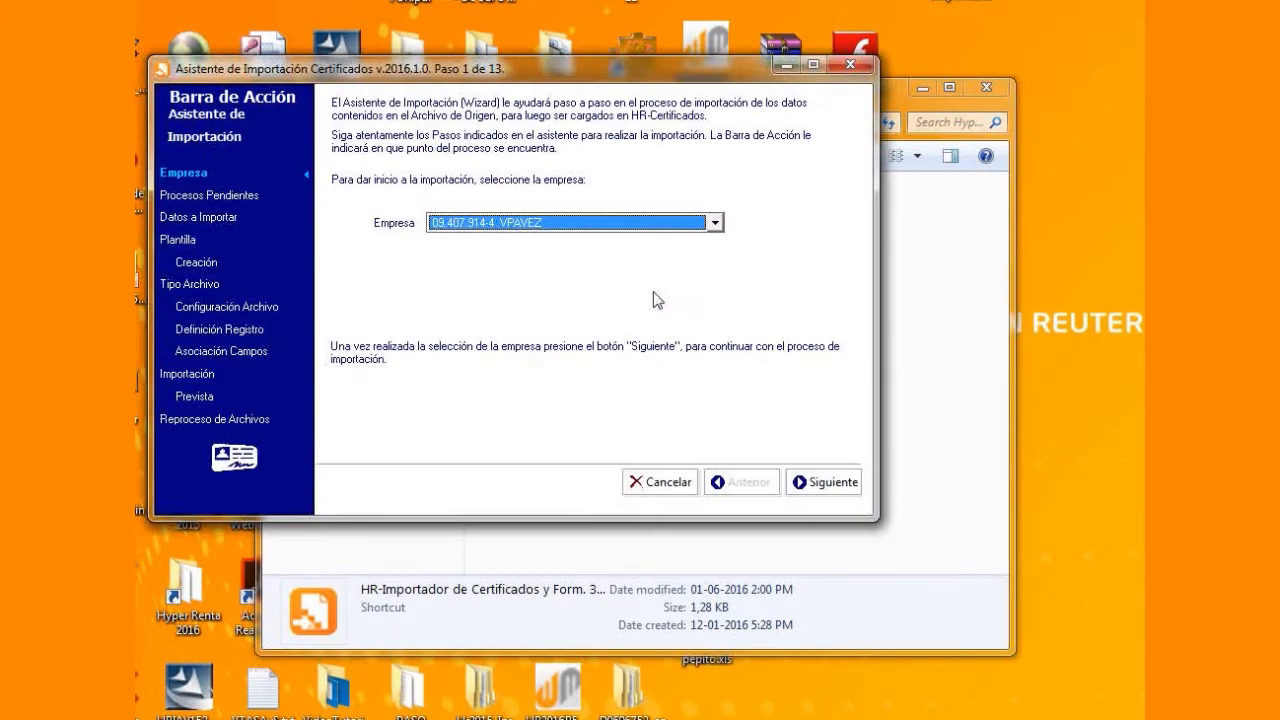
{"action": "left_click_drag", "start_coordinate": [576, 24], "coordinate": [745, 110]}
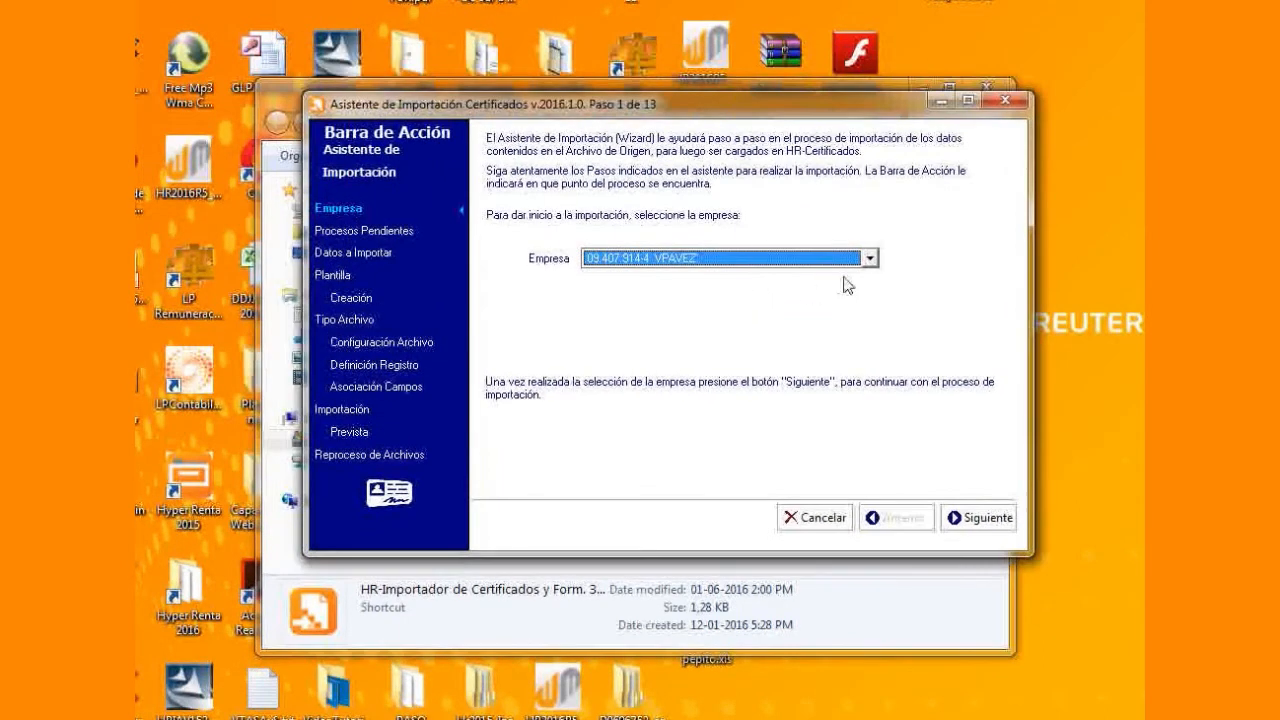
Choose SIETE as the company for the import and advance the wizard to Datos a Importar.
{"action": "left_click", "coordinate": [869, 258]}
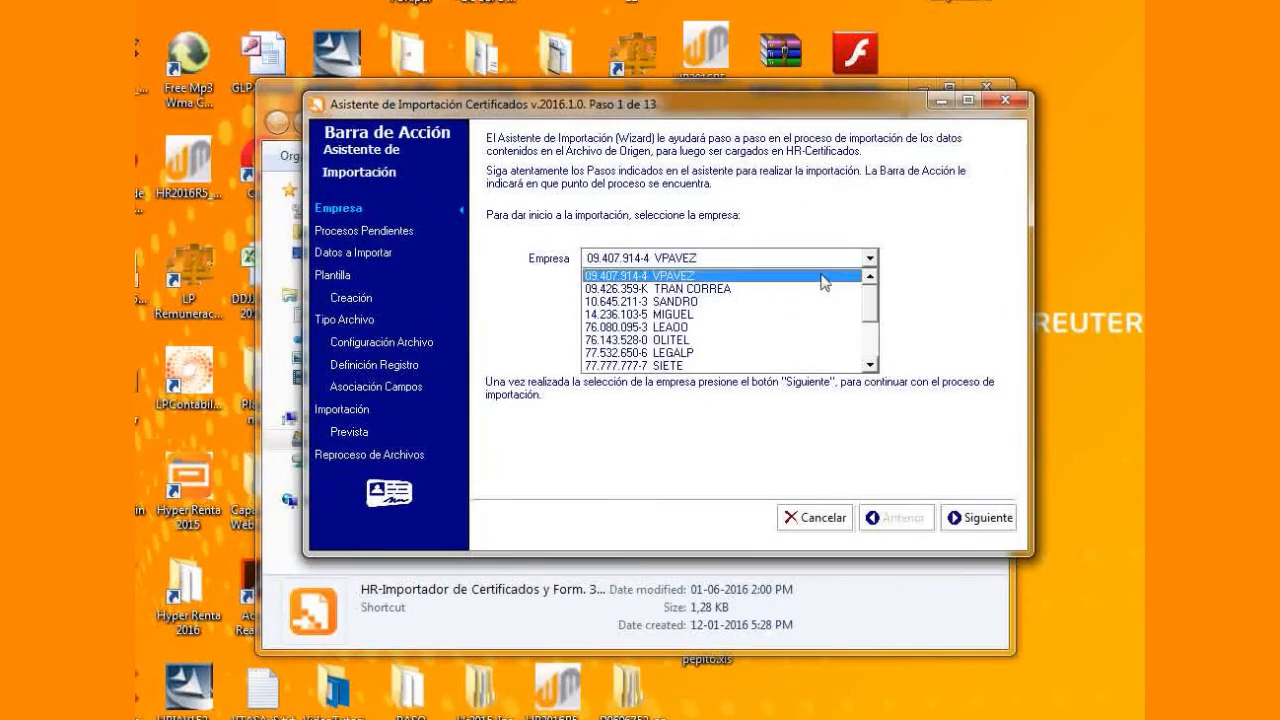
{"action": "left_click", "coordinate": [871, 364]}
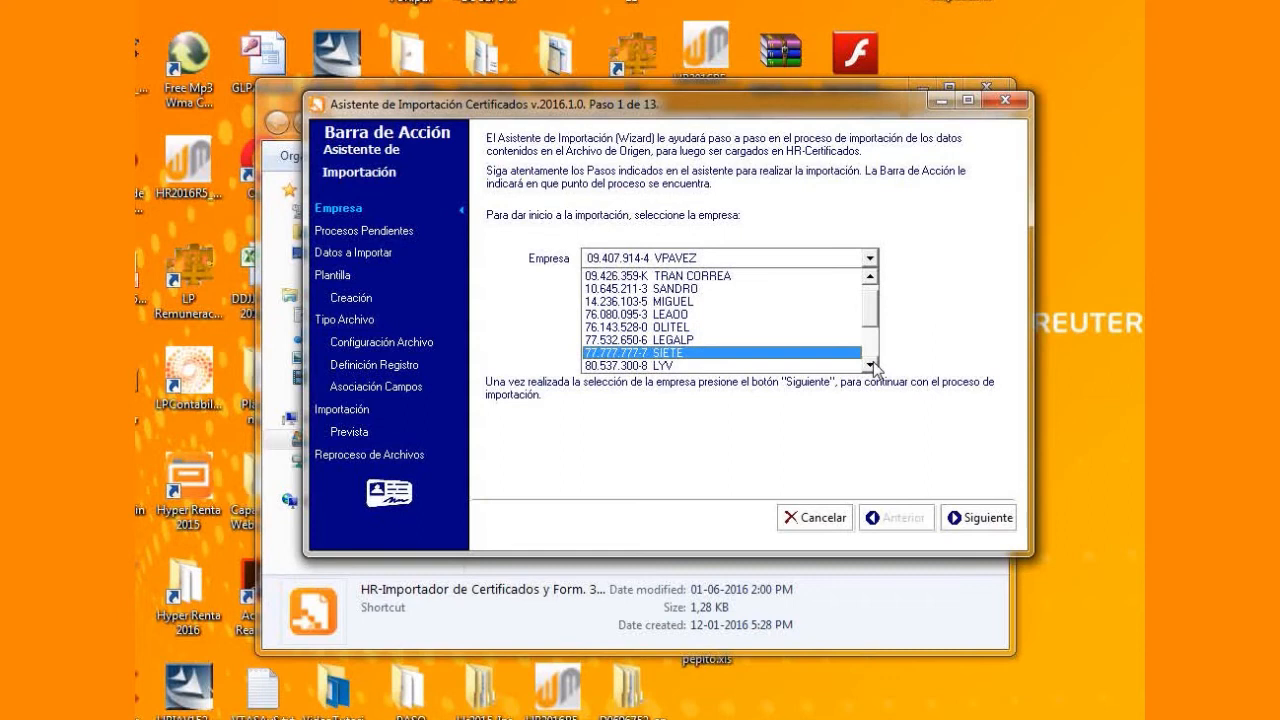
{"action": "left_click", "coordinate": [647, 353]}
{"action": "left_click", "coordinate": [968, 519]}
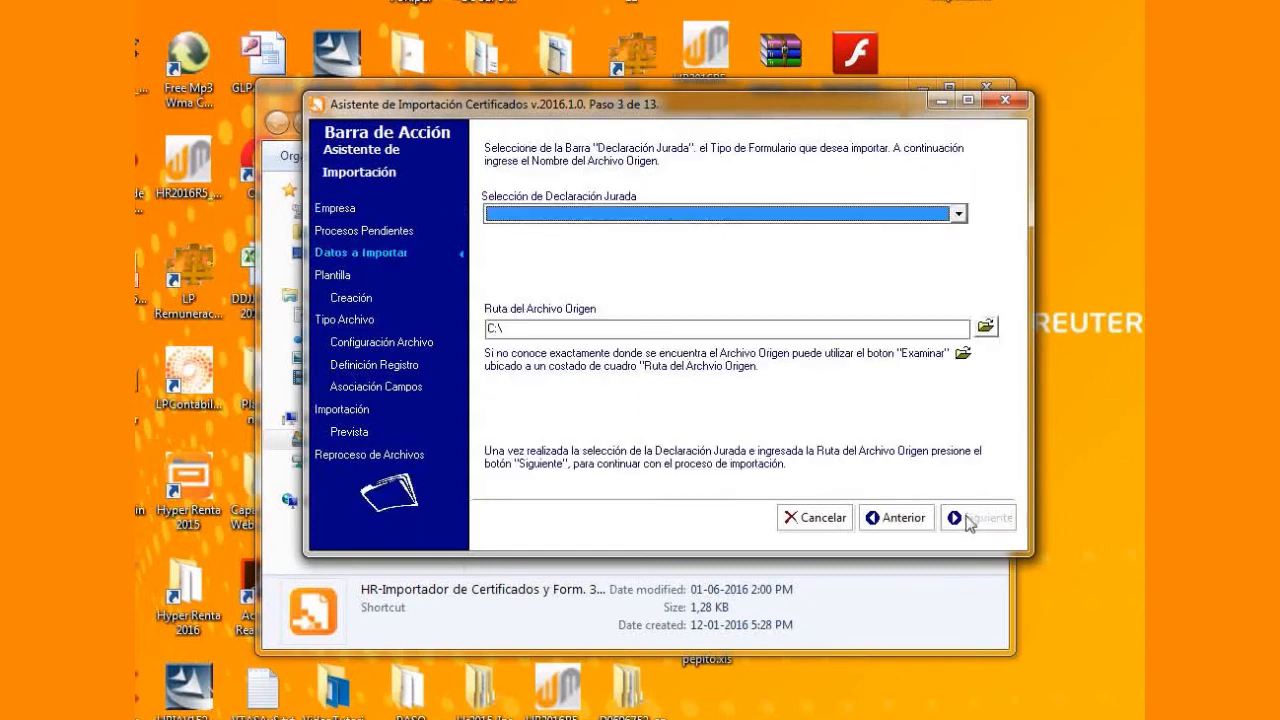
Look through the available sworn declarations and choose Balance de 8 columnas (1847) as the declaration to import.
{"action": "left_click", "coordinate": [960, 216]}
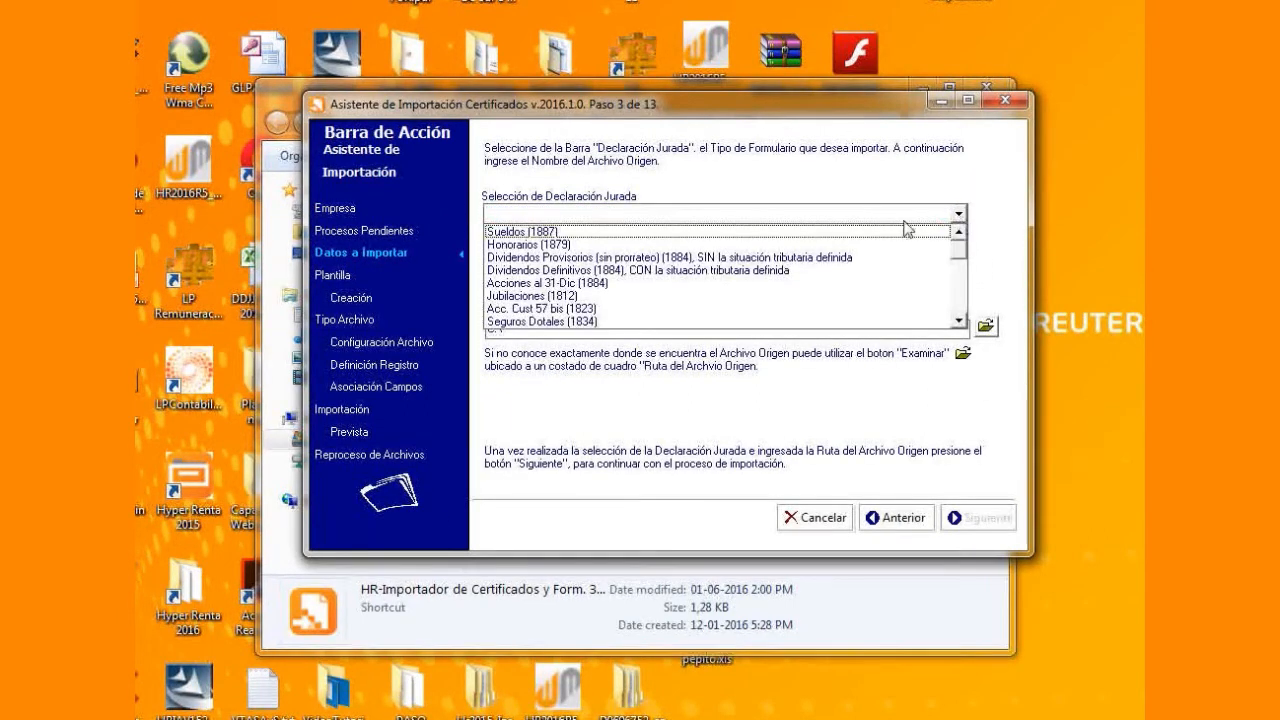
{"action": "left_click", "coordinate": [960, 322]}
{"action": "left_click", "coordinate": [960, 322]}
{"action": "left_click", "coordinate": [960, 322]}
{"action": "left_click", "coordinate": [960, 322]}
{"action": "left_click", "coordinate": [960, 322]}
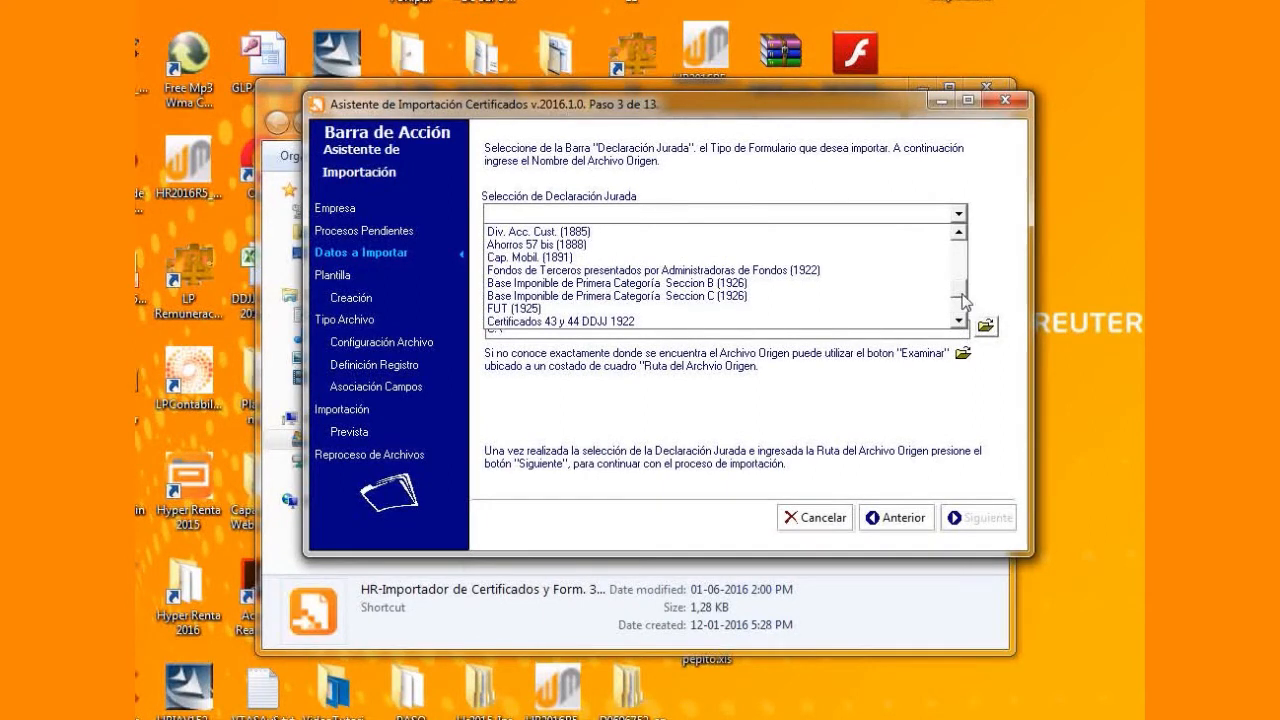
{"action": "left_click", "coordinate": [968, 275]}
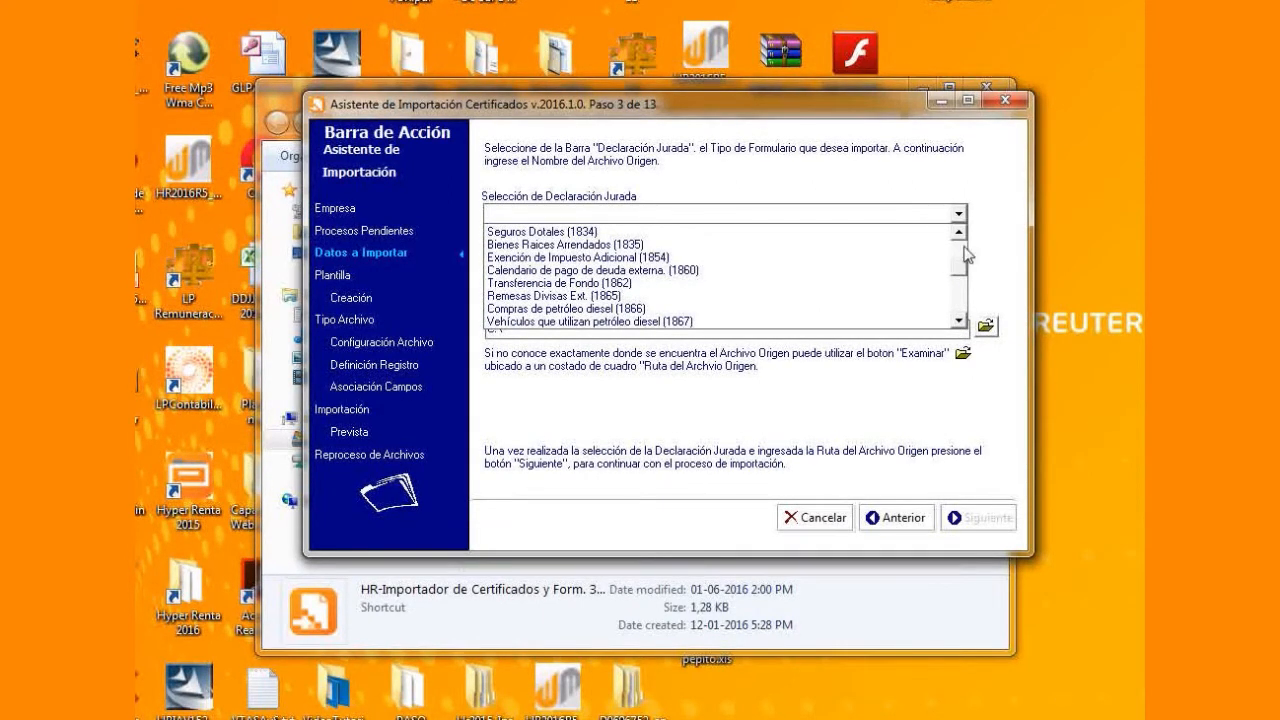
{"action": "left_click", "coordinate": [959, 232]}
{"action": "left_click", "coordinate": [959, 233]}
{"action": "left_click", "coordinate": [959, 233]}
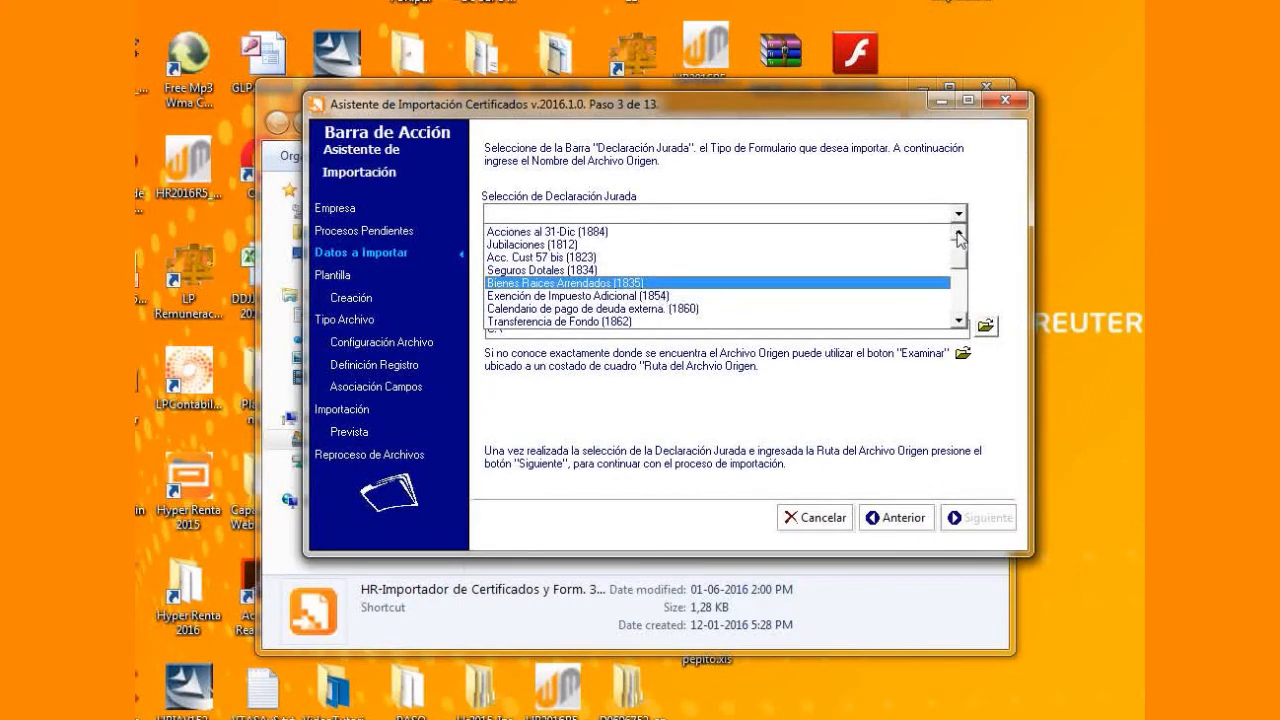
{"action": "left_click", "coordinate": [959, 233]}
{"action": "left_click", "coordinate": [959, 233]}
{"action": "left_click", "coordinate": [959, 233]}
{"action": "left_click", "coordinate": [959, 233]}
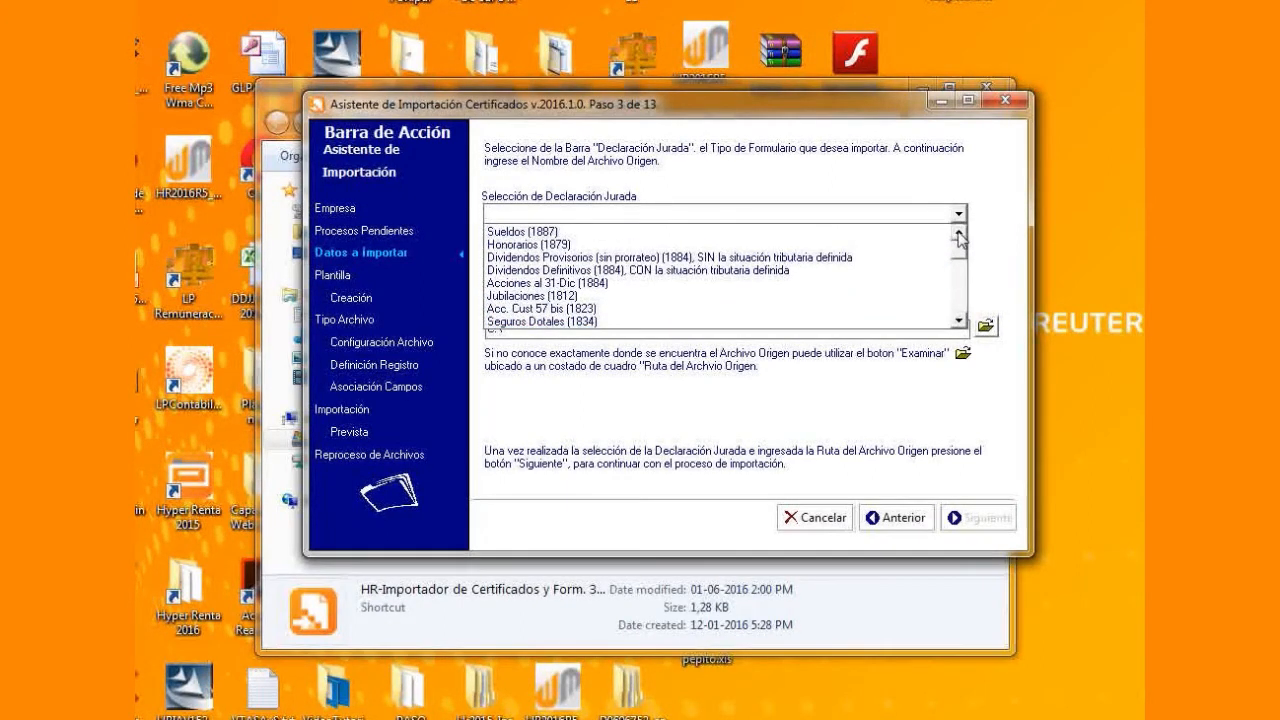
{"action": "left_click", "coordinate": [959, 321]}
{"action": "left_click", "coordinate": [959, 321]}
{"action": "left_click", "coordinate": [959, 321]}
{"action": "left_click", "coordinate": [959, 321]}
{"action": "left_click", "coordinate": [959, 321]}
{"action": "left_click", "coordinate": [959, 321]}
{"action": "left_click", "coordinate": [959, 321]}
{"action": "left_click", "coordinate": [959, 321]}
{"action": "left_click", "coordinate": [959, 321]}
{"action": "left_click", "coordinate": [959, 321]}
{"action": "left_click", "coordinate": [959, 321]}
{"action": "left_click", "coordinate": [959, 321]}
{"action": "left_click", "coordinate": [959, 321]}
{"action": "left_click", "coordinate": [959, 321]}
{"action": "left_click", "coordinate": [959, 321]}
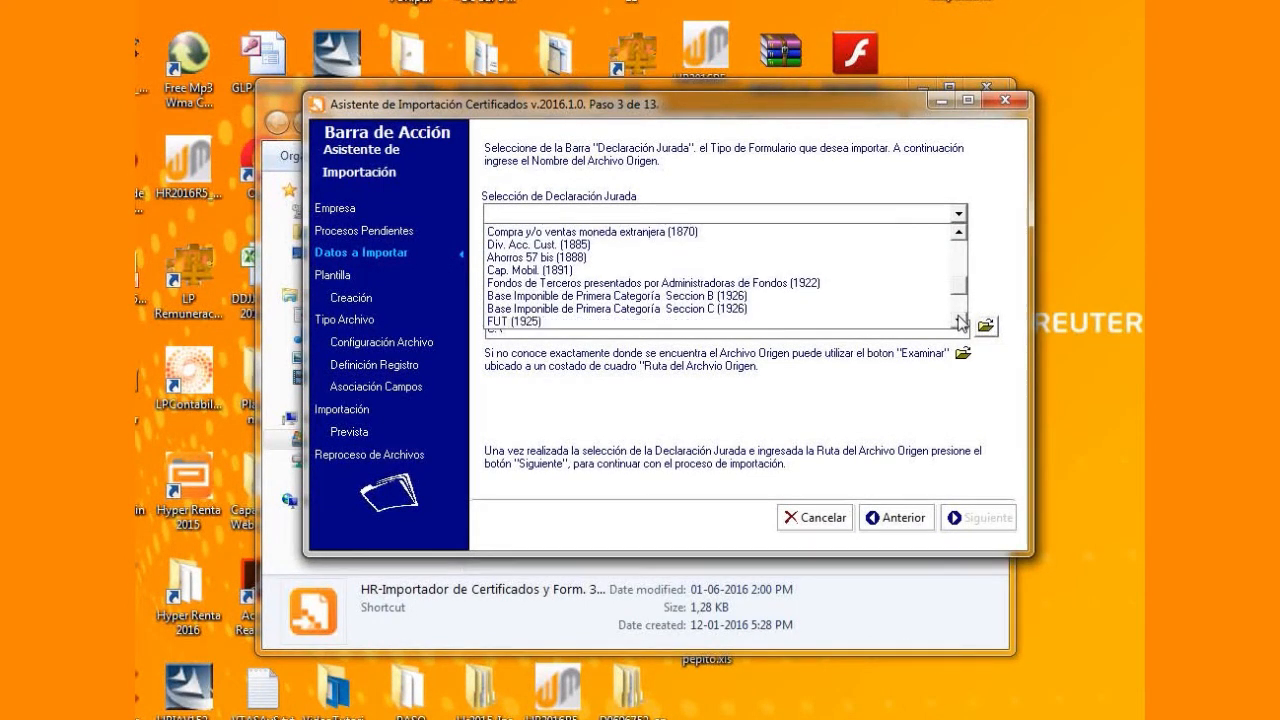
{"action": "left_click", "coordinate": [959, 321]}
{"action": "left_click", "coordinate": [959, 321]}
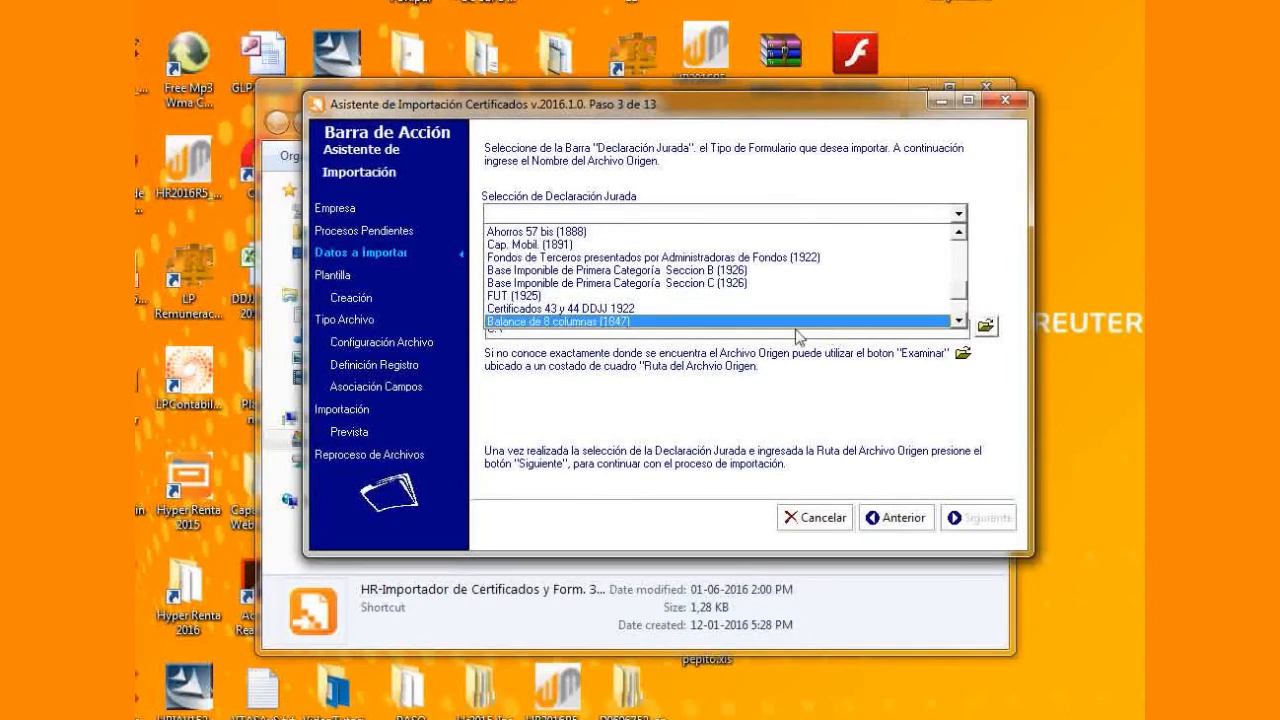
{"action": "left_click", "coordinate": [578, 322]}
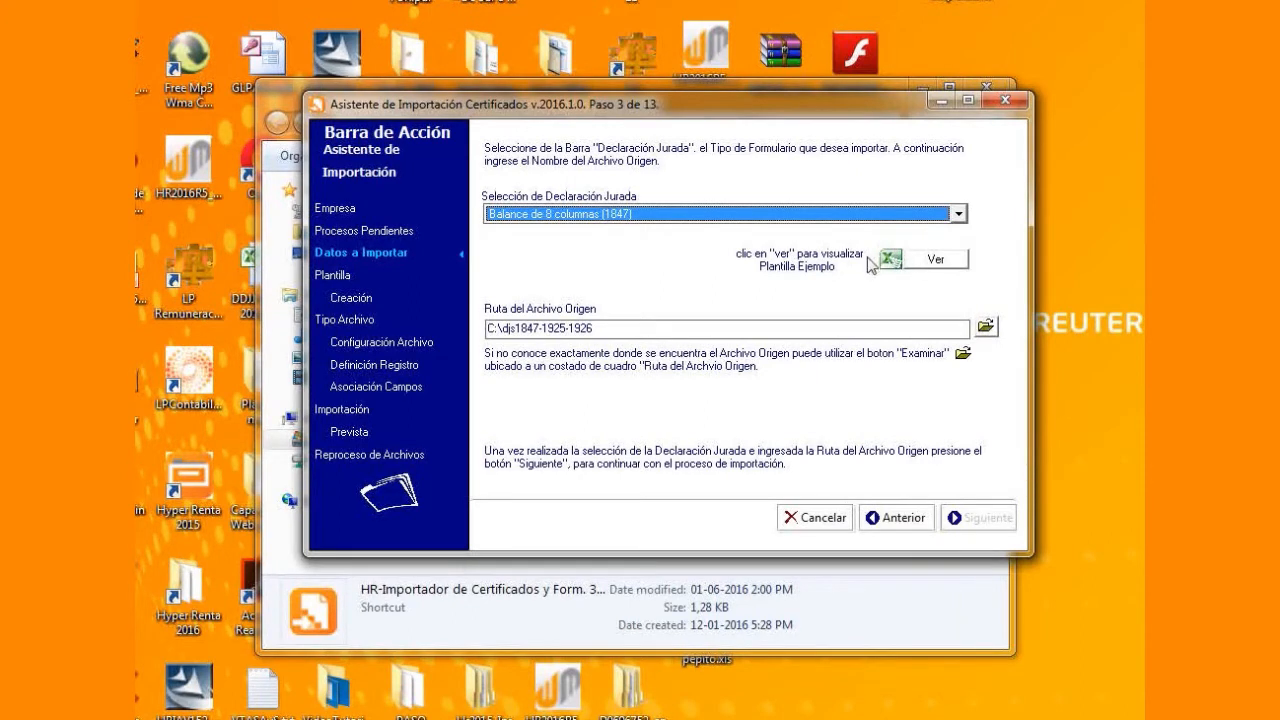
View the example template for declaration 1847, reading the notes on Seccion and cell A2 and highlighting the first data row A2:E2.
{"action": "left_click", "coordinate": [933, 262]}
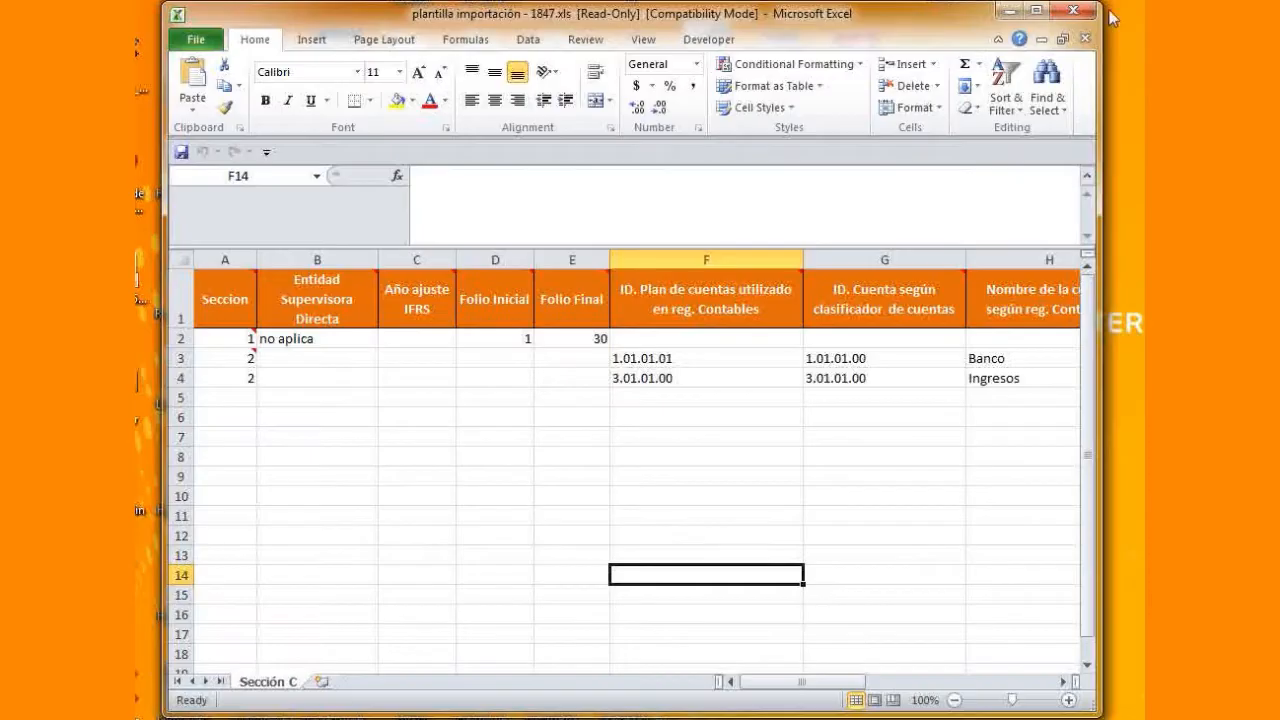
{"action": "mouse_move", "coordinate": [772, 22]}
{"action": "left_mouse_down"}
{"action": "mouse_move", "coordinate": [800, 45]}
{"action": "mouse_move", "coordinate": [783, 26]}
{"action": "left_mouse_up"}
{"action": "left_click", "coordinate": [341, 460]}
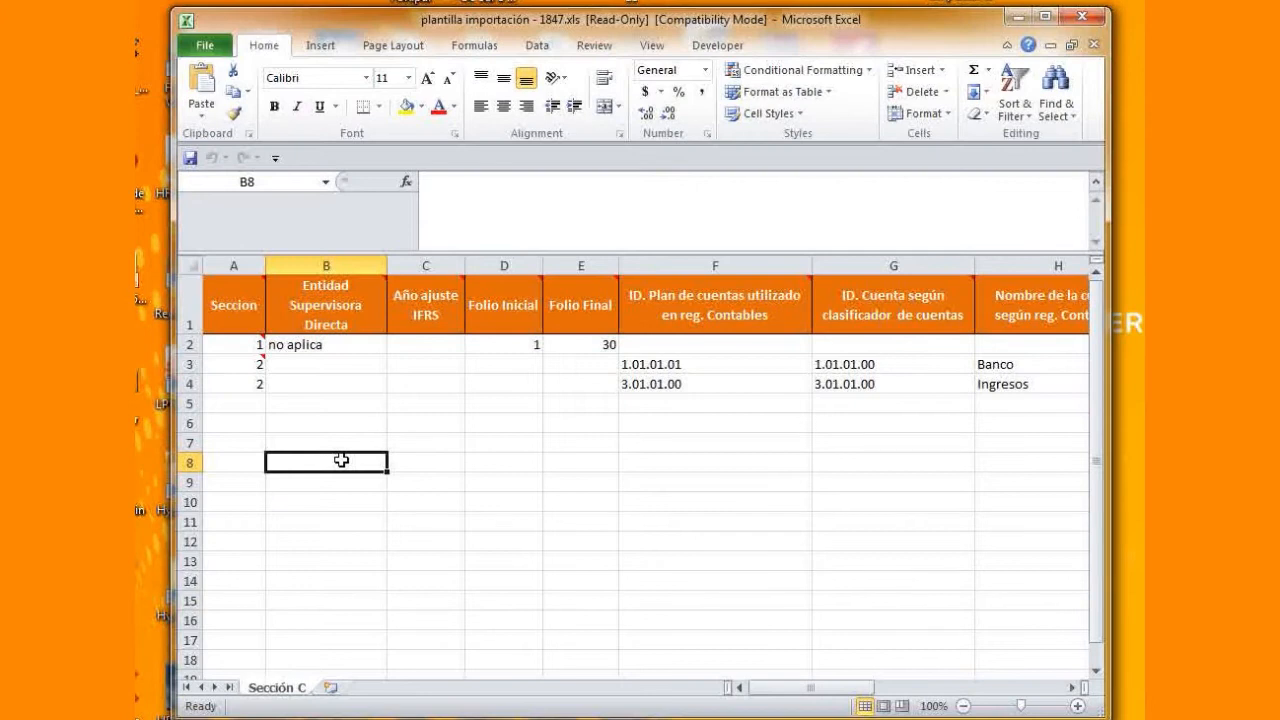
{"action": "mouse_move", "coordinate": [224, 316]}
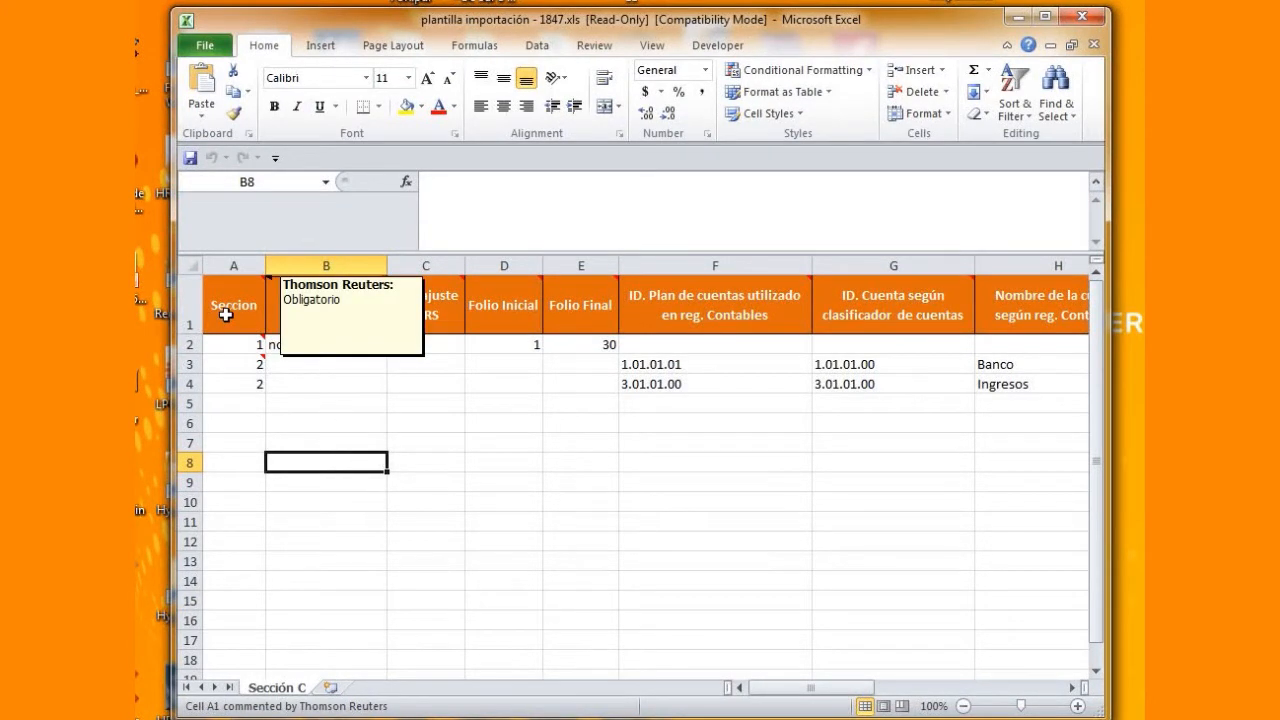
{"action": "mouse_move", "coordinate": [230, 352]}
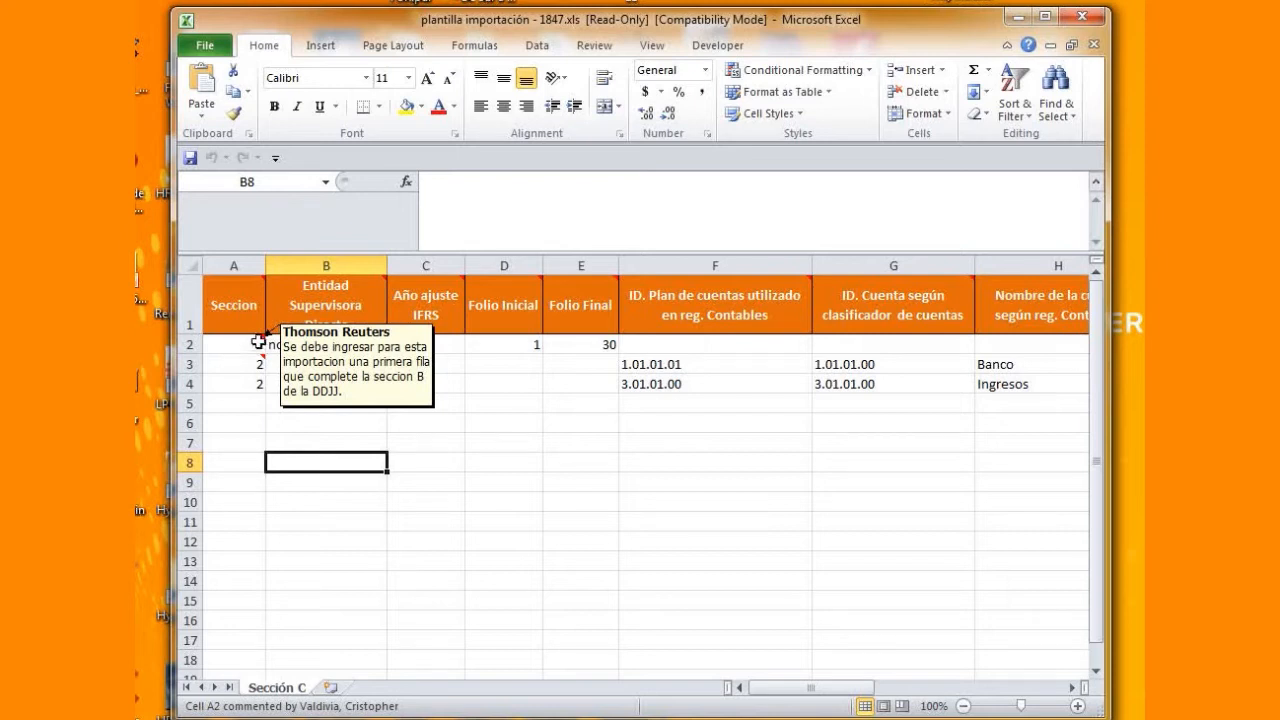
{"action": "left_click_drag", "start_coordinate": [258, 344], "coordinate": [594, 352]}
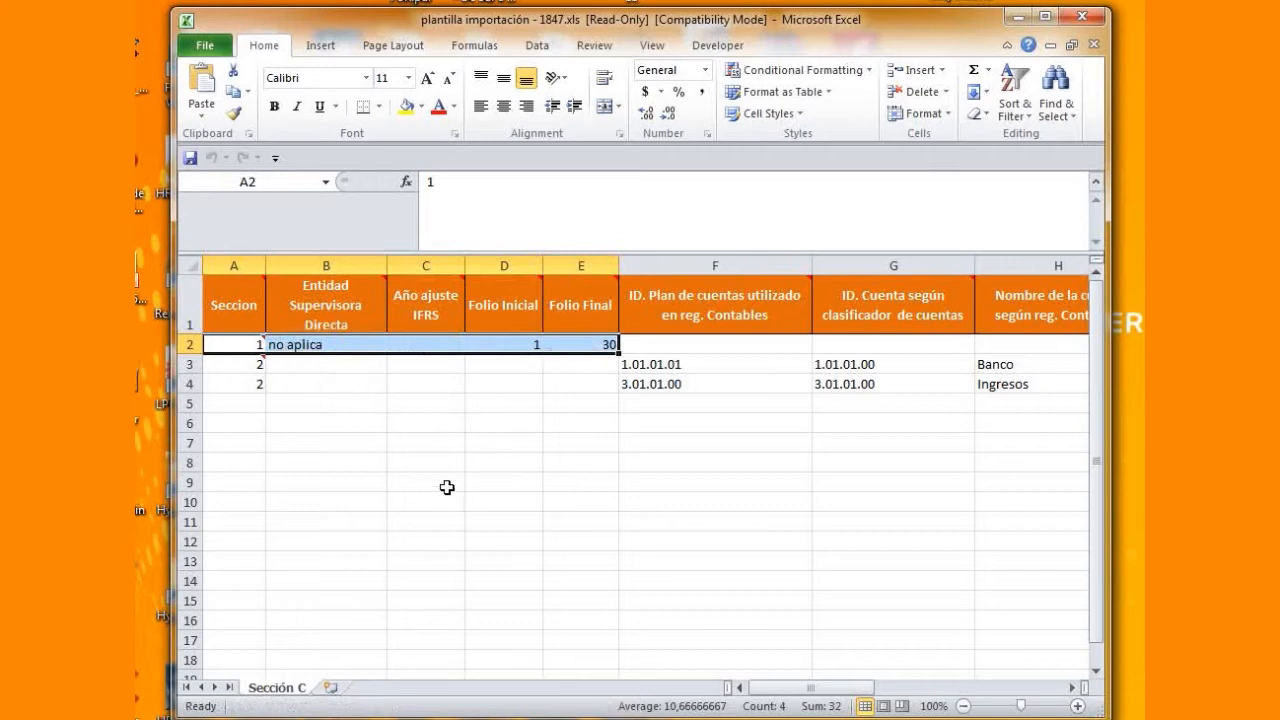
Read the header notes for Entidad Supervisora Directa, Año ajuste IFRS, Folio Inicial, Folio Final and ID. Plan de cuentas.
{"action": "mouse_move", "coordinate": [313, 310]}
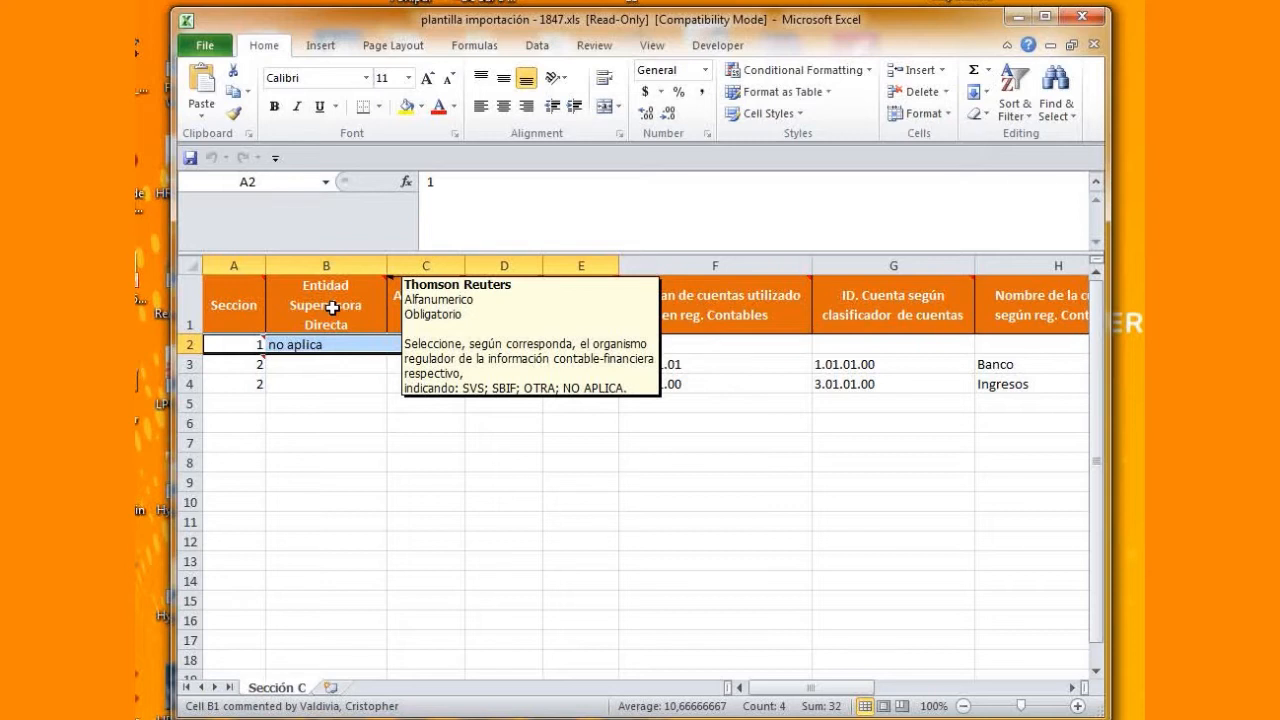
{"action": "mouse_move", "coordinate": [428, 313]}
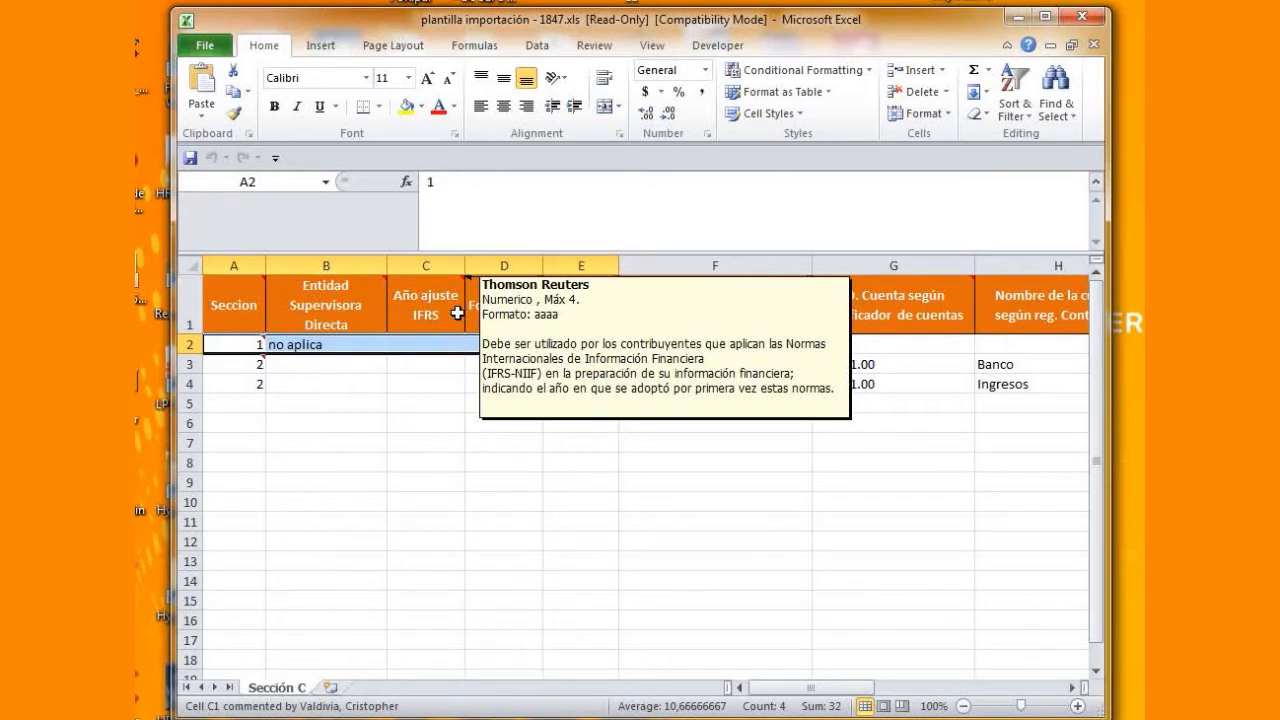
{"action": "mouse_move", "coordinate": [488, 310]}
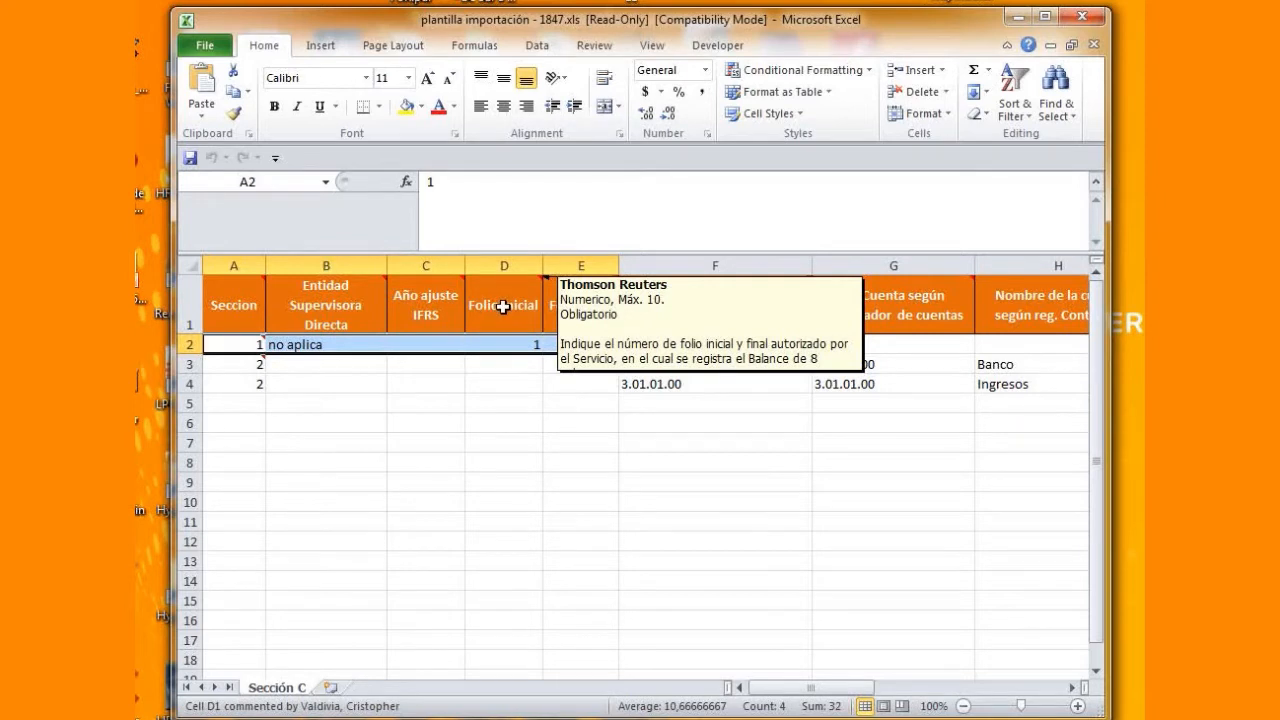
{"action": "mouse_move", "coordinate": [572, 300]}
{"action": "mouse_move", "coordinate": [715, 307]}
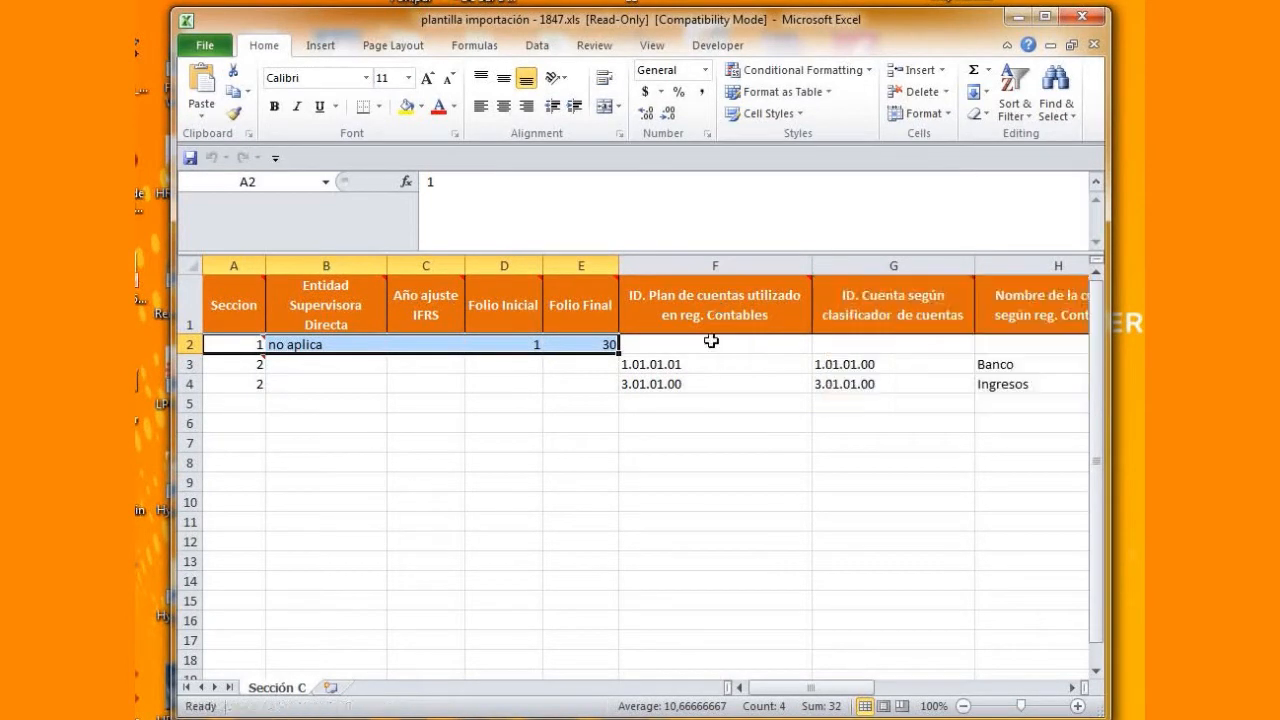
Examine the template's account identification columns F to H and the Debitos, Creditos and Saldo columns.
{"action": "left_click", "coordinate": [1072, 688]}
{"action": "left_click", "coordinate": [1072, 688]}
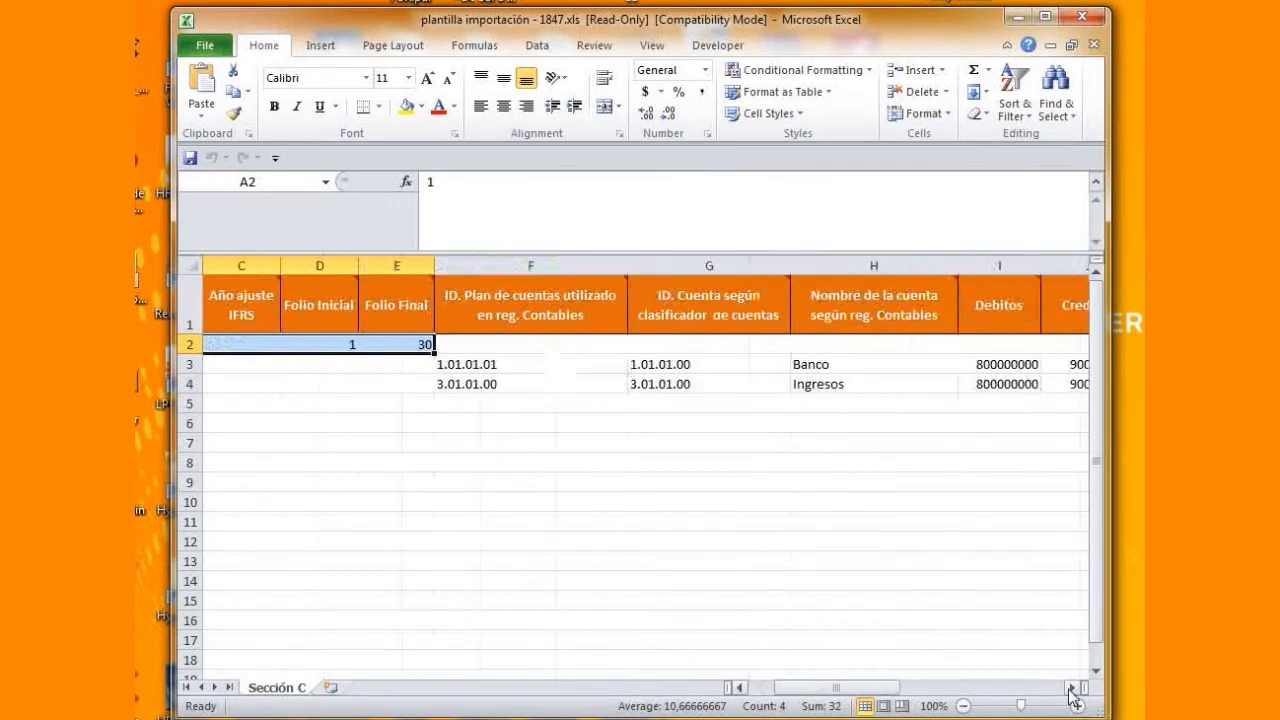
{"action": "left_click", "coordinate": [1072, 688]}
{"action": "left_click", "coordinate": [1072, 688]}
{"action": "left_click", "coordinate": [1072, 688]}
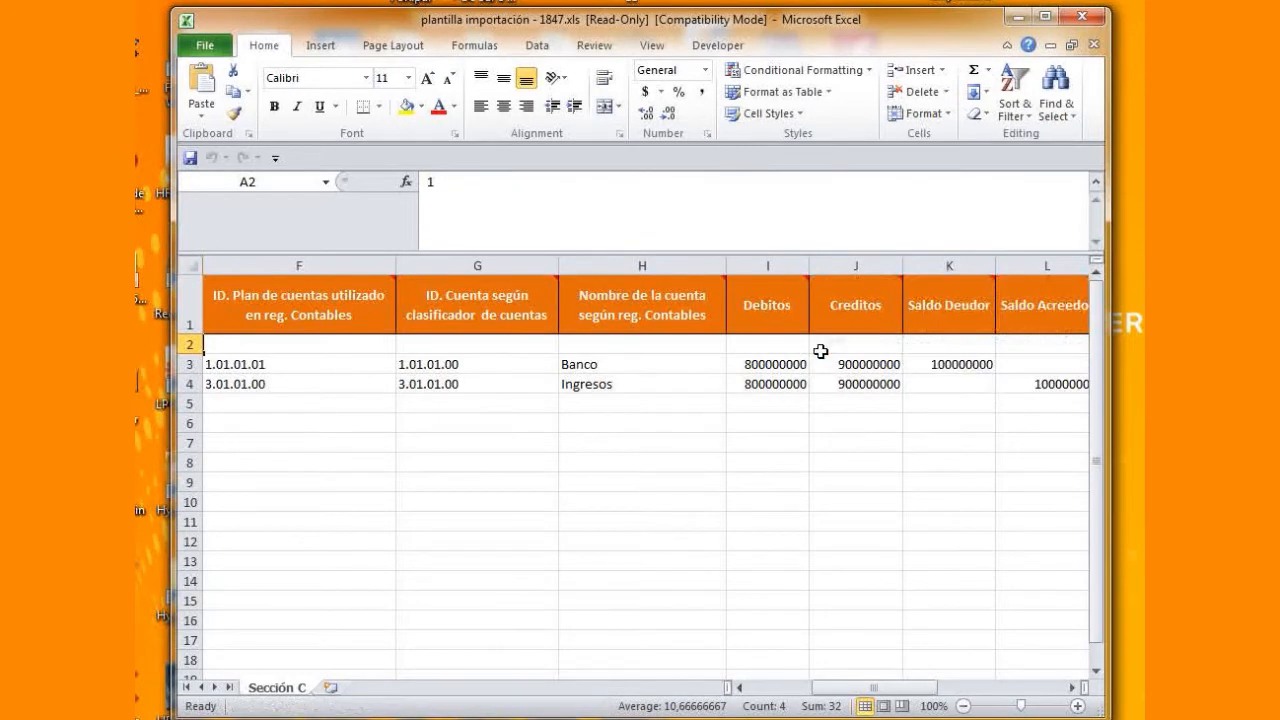
Examine the template's remaining columns through Valor Tributario, reading the header notes for Pasivo and Activo.
{"action": "left_click", "coordinate": [1071, 688]}
{"action": "left_click", "coordinate": [1071, 688]}
{"action": "left_click", "coordinate": [1071, 688]}
{"action": "left_click", "coordinate": [1071, 688]}
{"action": "left_click", "coordinate": [1071, 688]}
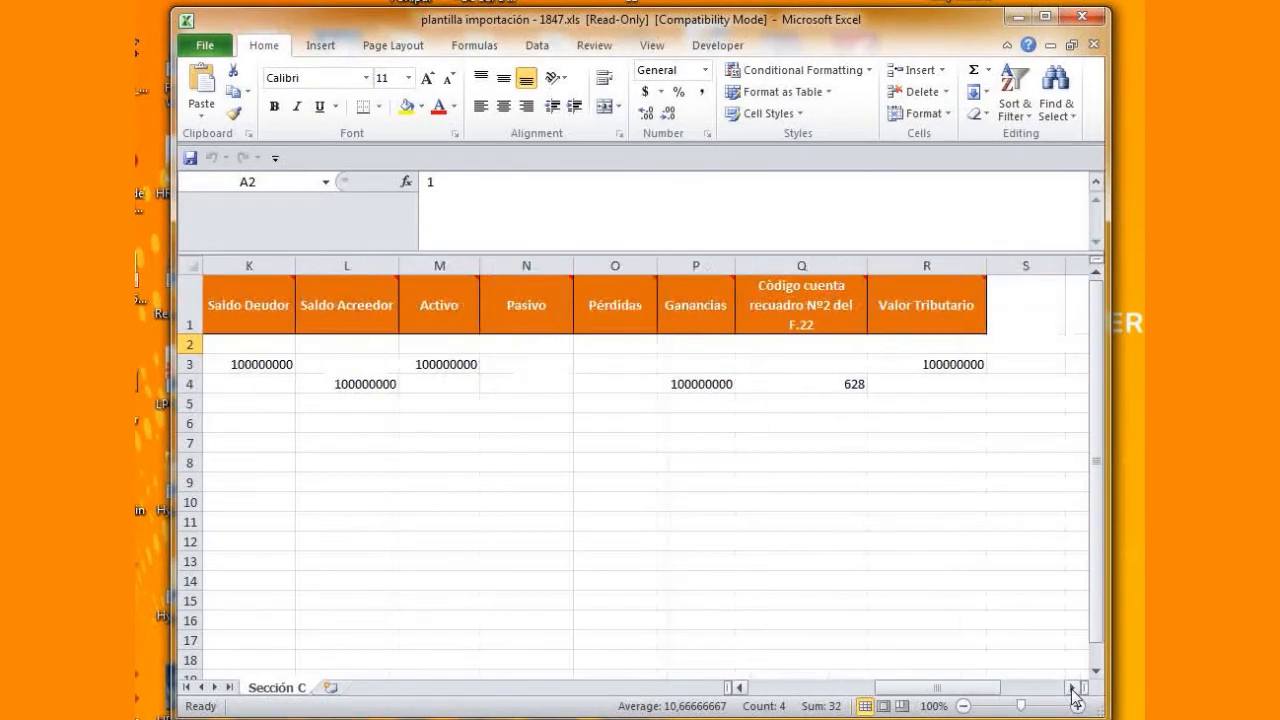
{"action": "left_click", "coordinate": [1071, 688]}
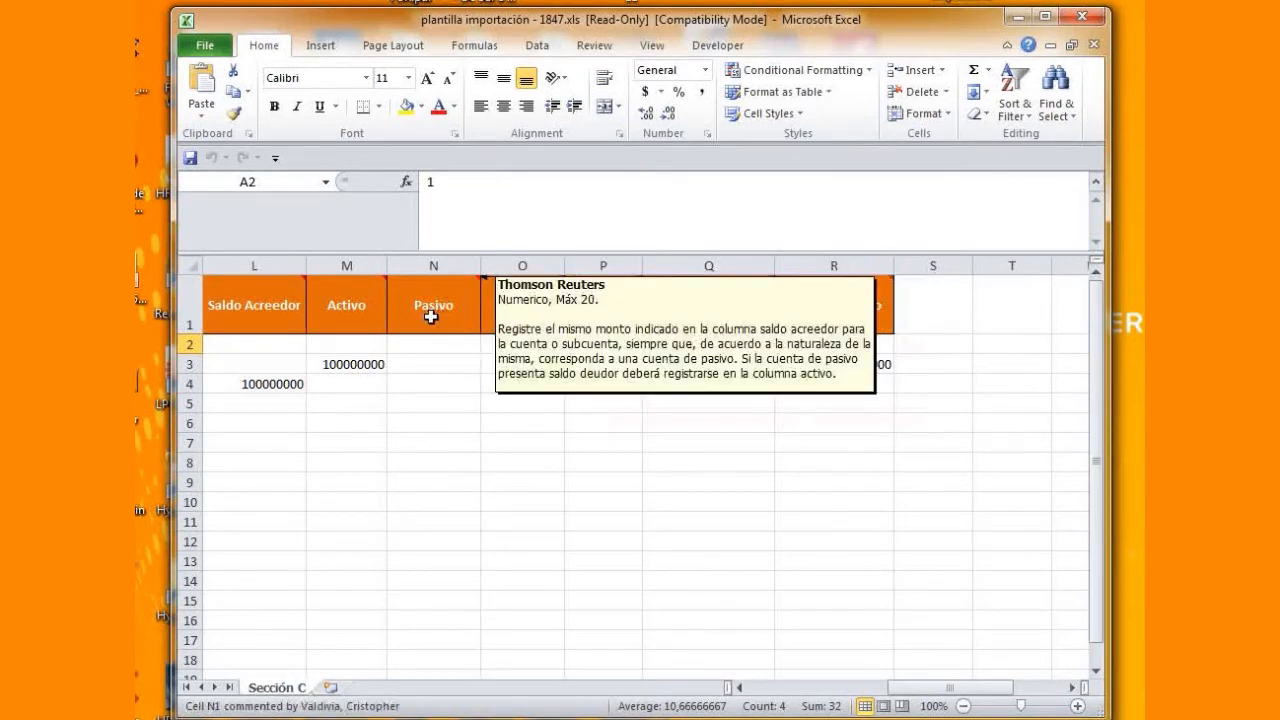
{"action": "mouse_move", "coordinate": [359, 310]}
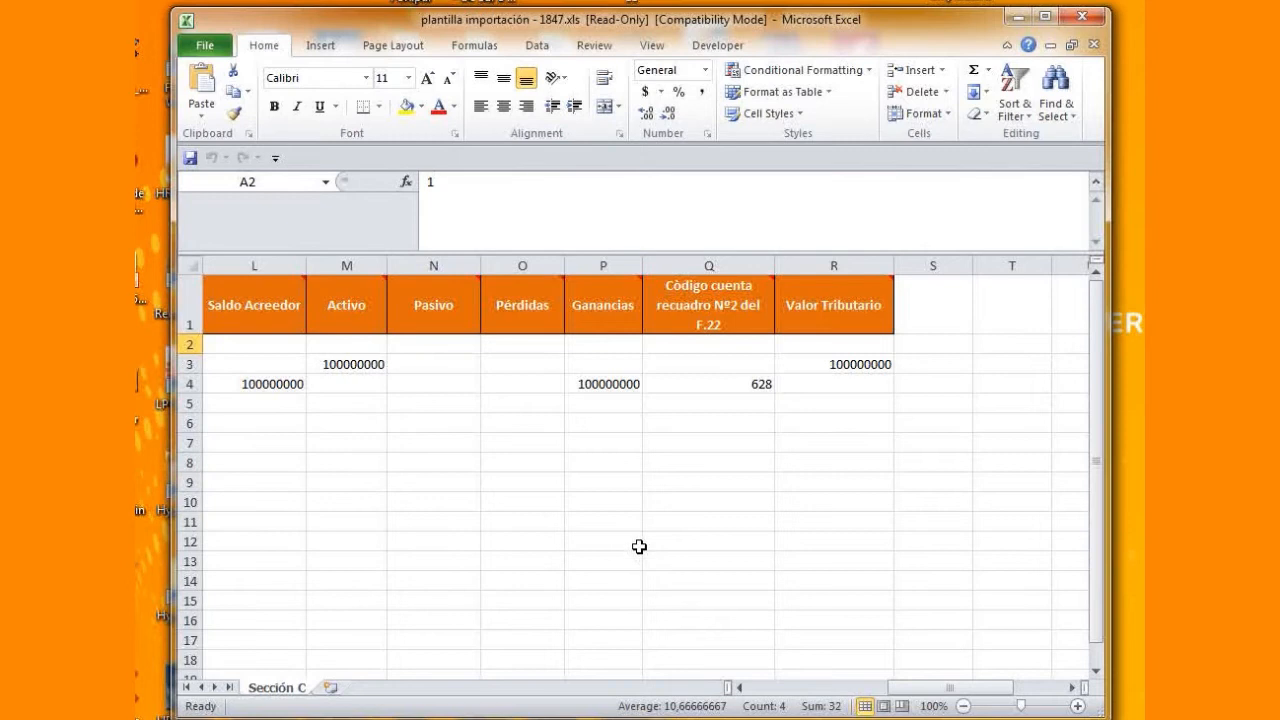
Read the full header notes for Código cuenta recuadro Nº2 del F.22 and Valor Tributario.
{"action": "mouse_move", "coordinate": [700, 311]}
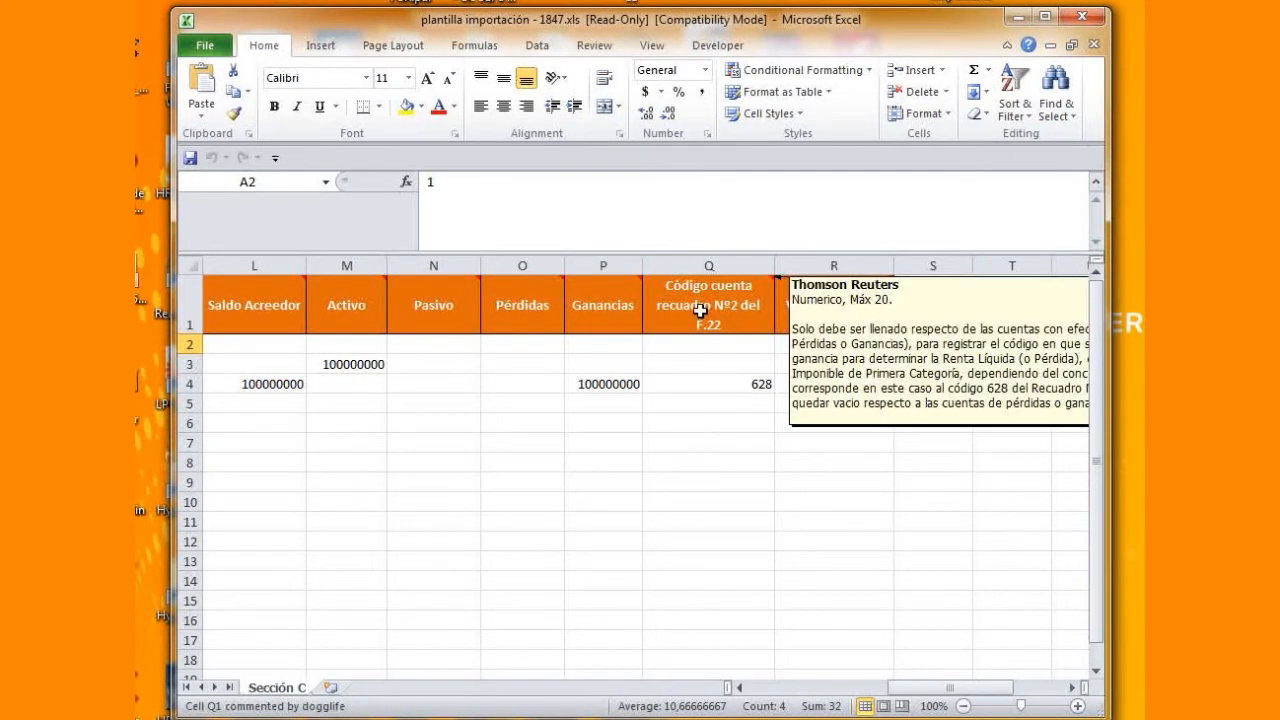
{"action": "left_click", "coordinate": [1074, 687]}
{"action": "left_click", "coordinate": [1074, 687]}
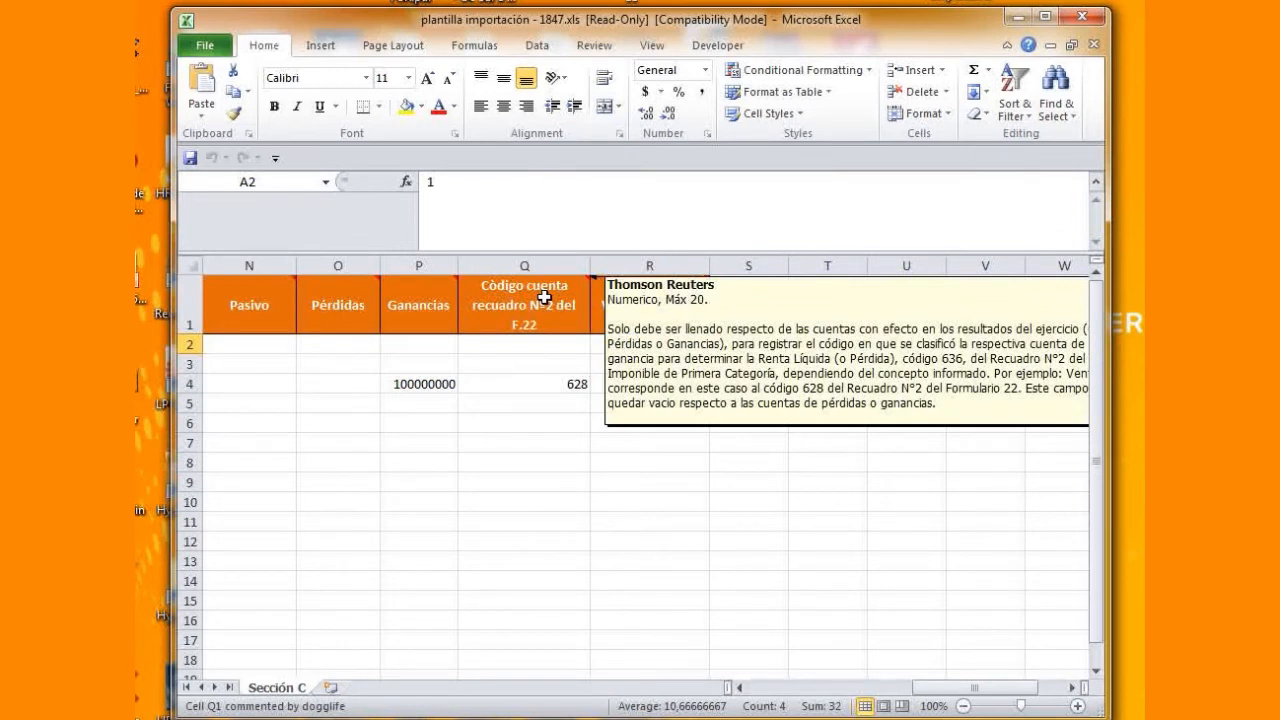
{"action": "left_click", "coordinate": [1072, 687]}
{"action": "left_click", "coordinate": [1072, 687]}
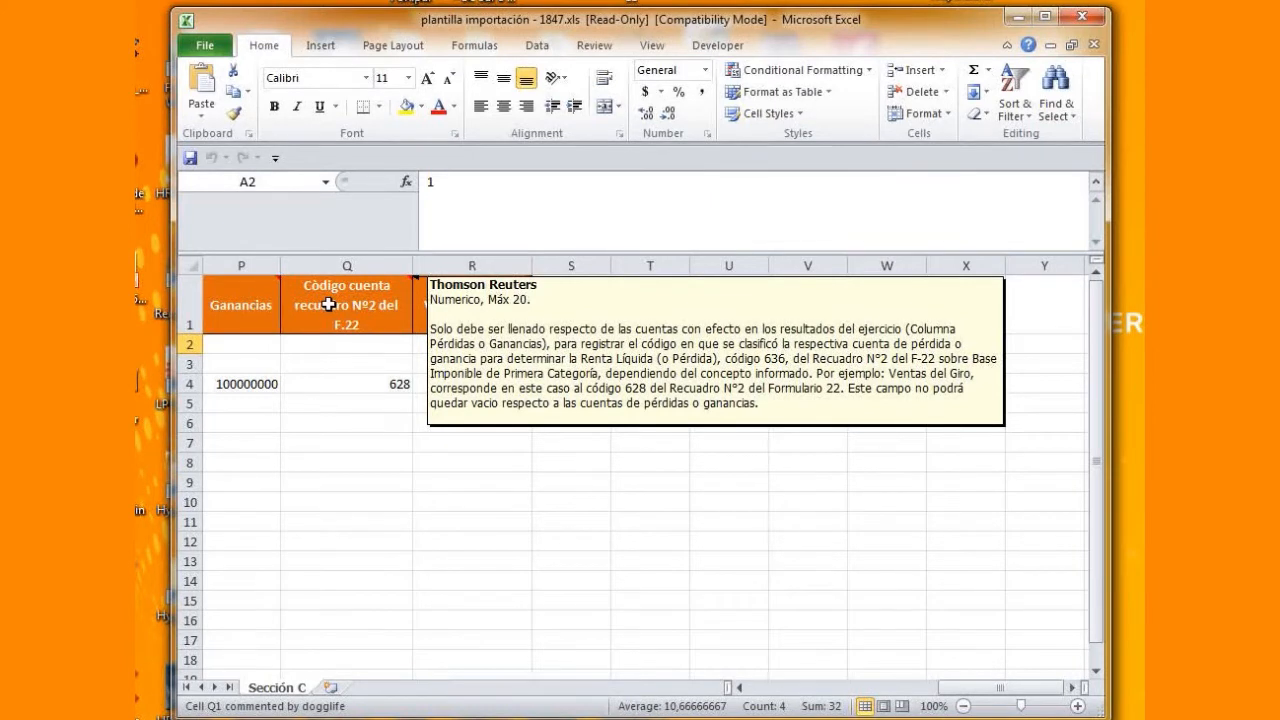
{"action": "mouse_move", "coordinate": [477, 297]}
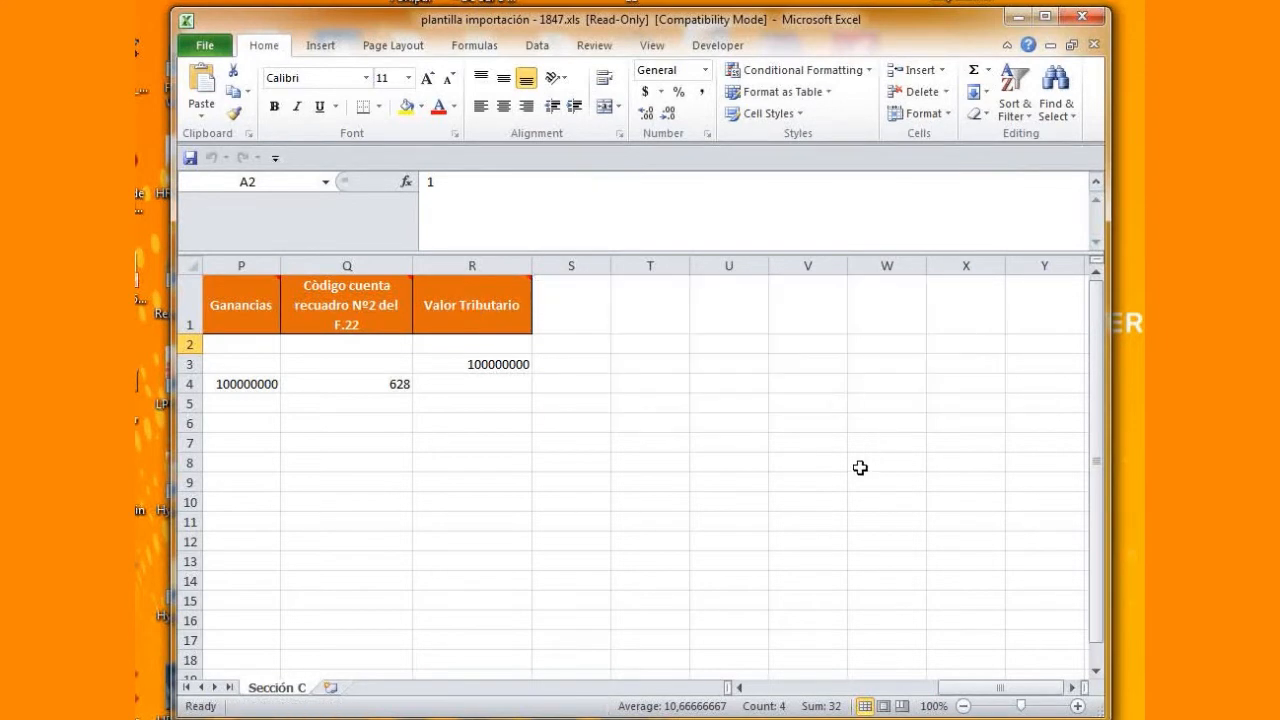
Return toward the template's first columns, close the template, and reposition the import wizard window.
{"action": "left_click_drag", "start_coordinate": [1005, 690], "coordinate": [841, 688]}
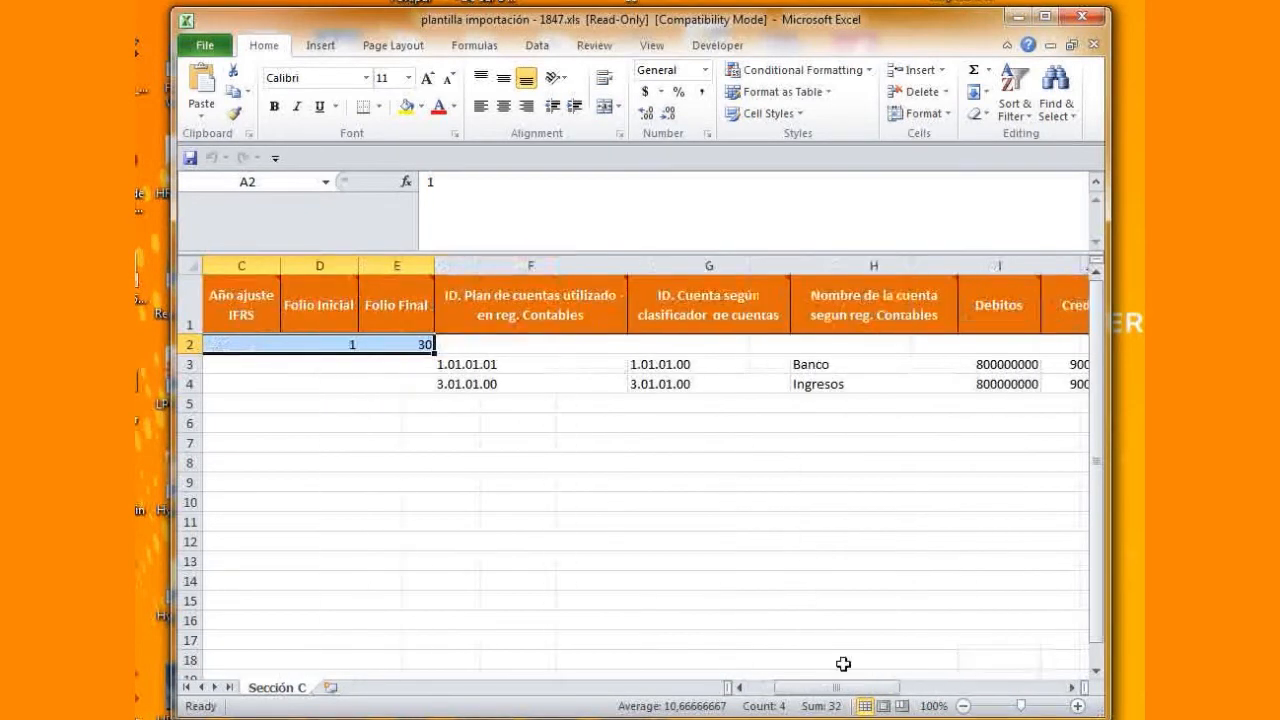
{"action": "left_click", "coordinate": [1094, 44]}
{"action": "left_click_drag", "start_coordinate": [715, 103], "coordinate": [668, 89]}
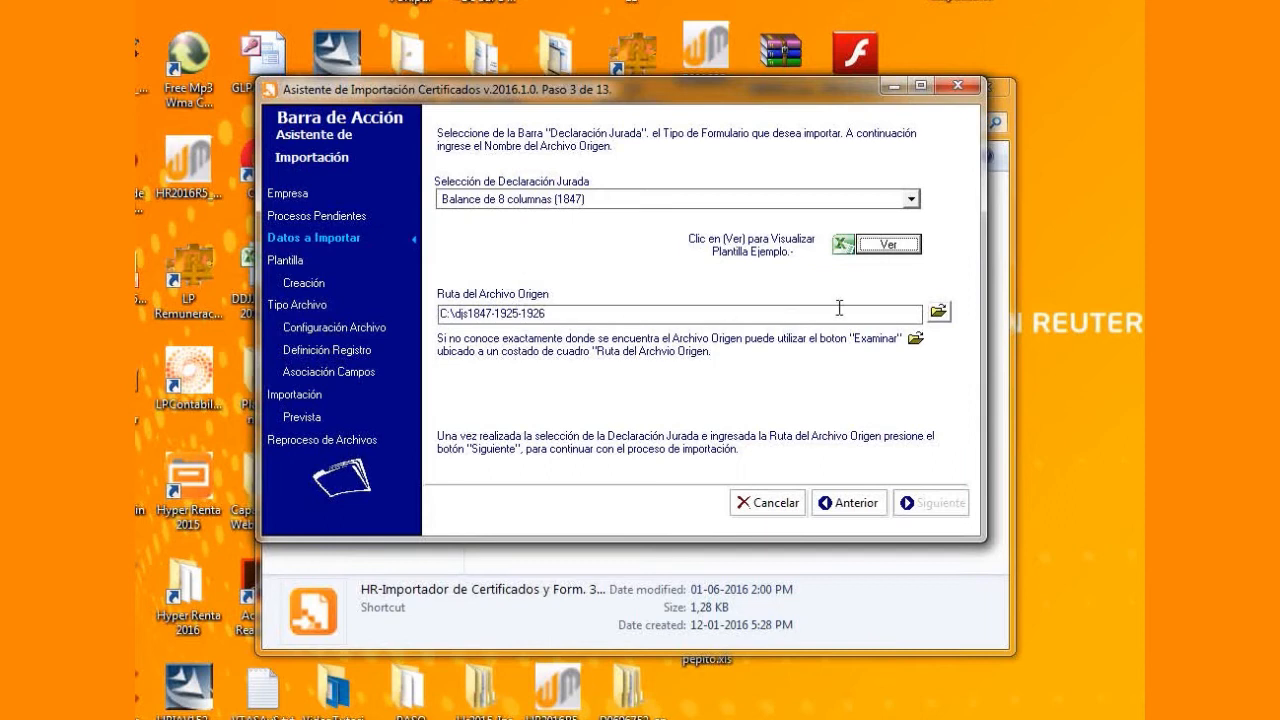
{"action": "left_click", "coordinate": [938, 314]}
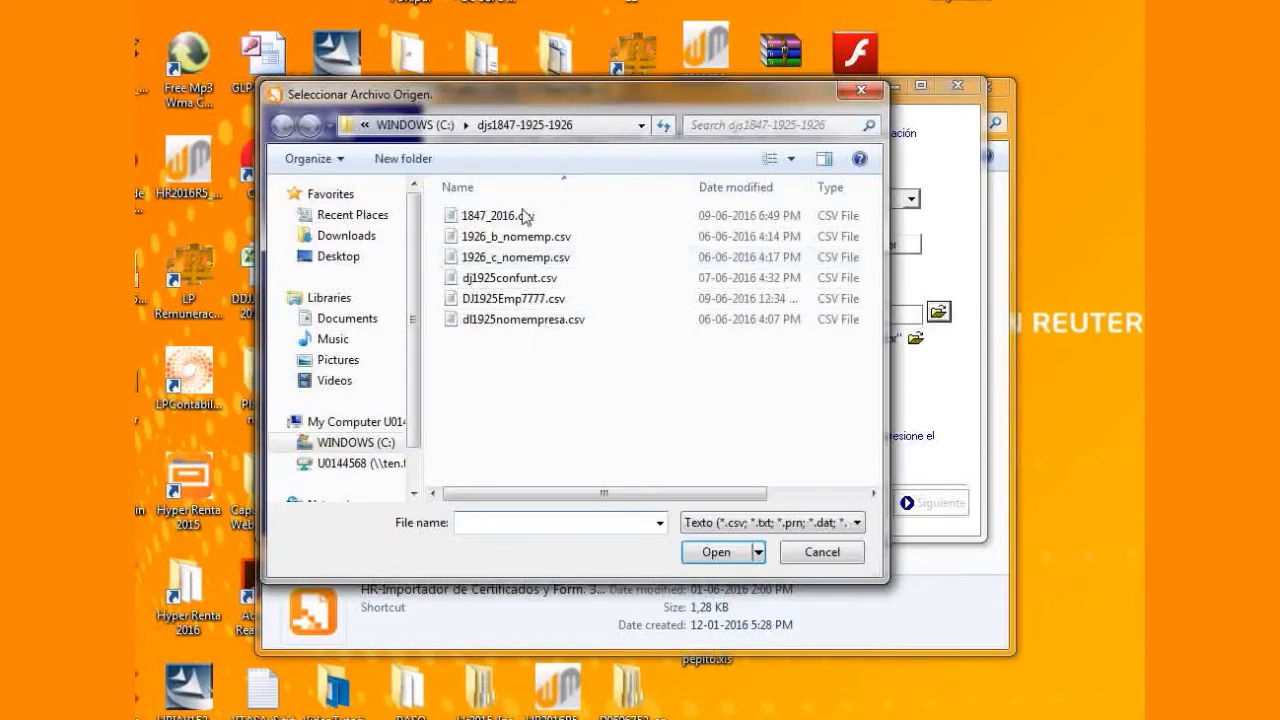
{"action": "left_click", "coordinate": [355, 442]}
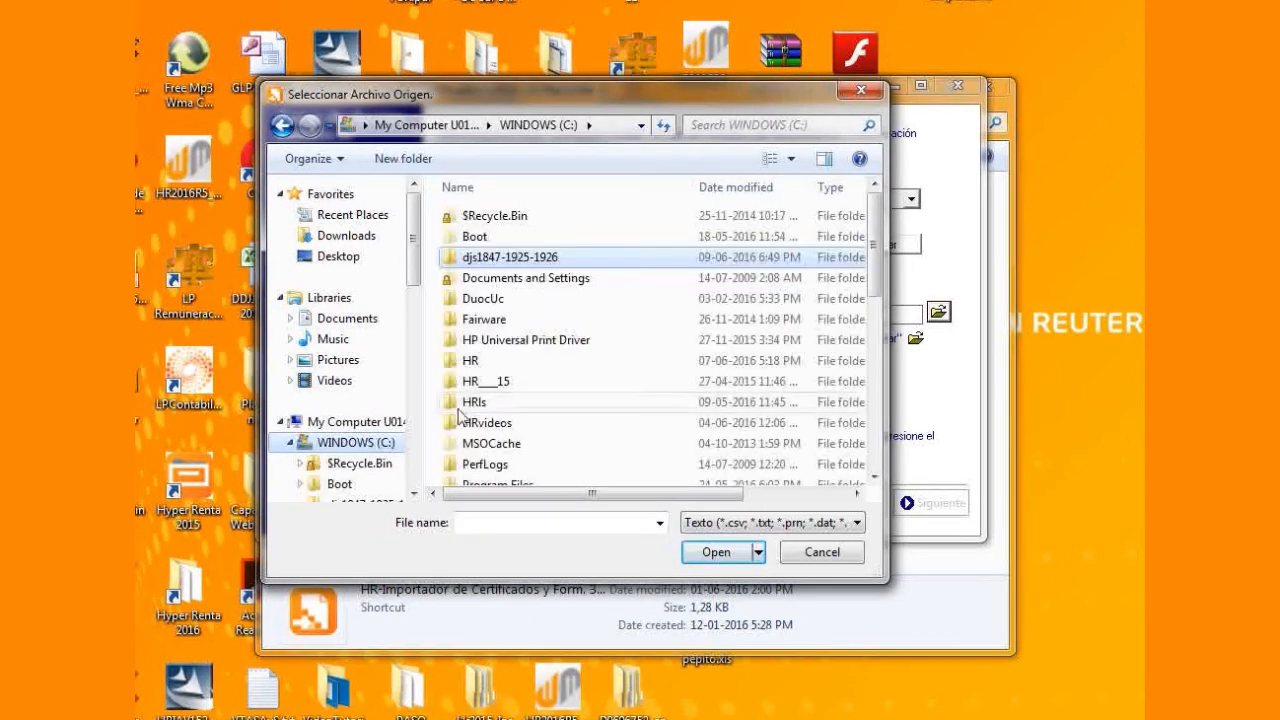
{"action": "double_click", "coordinate": [512, 258]}
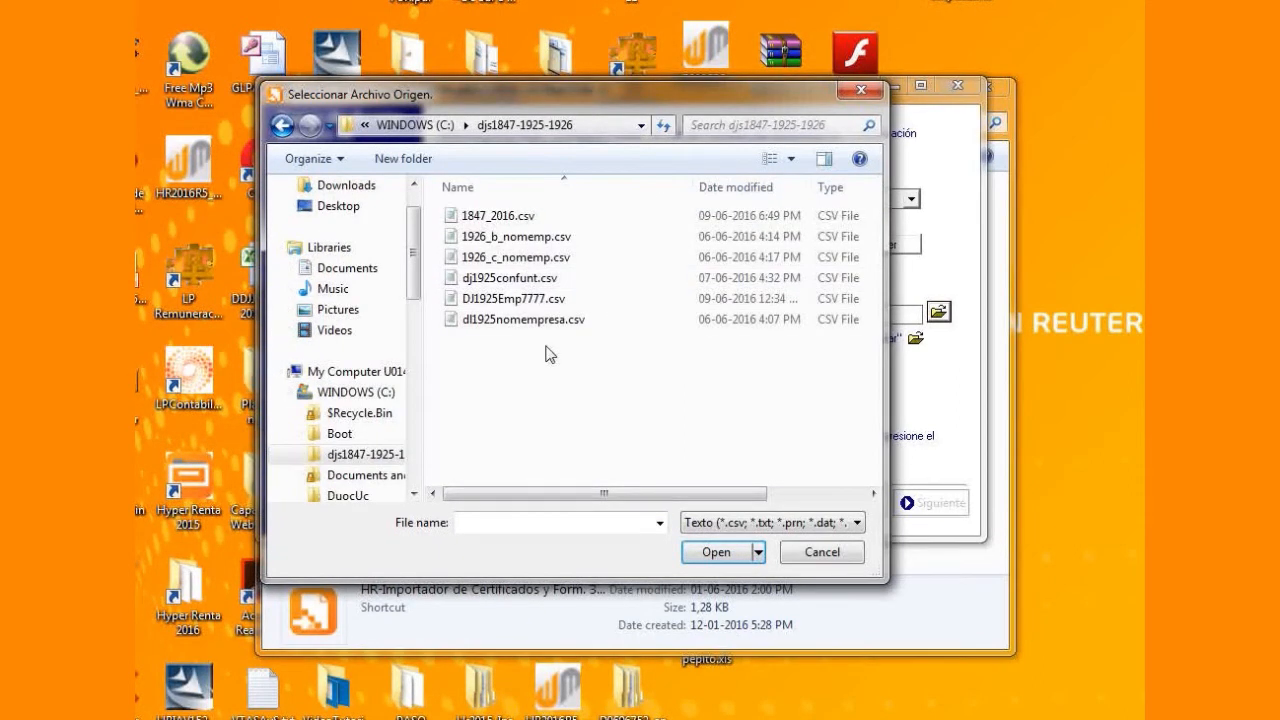
{"action": "left_click", "coordinate": [518, 218]}
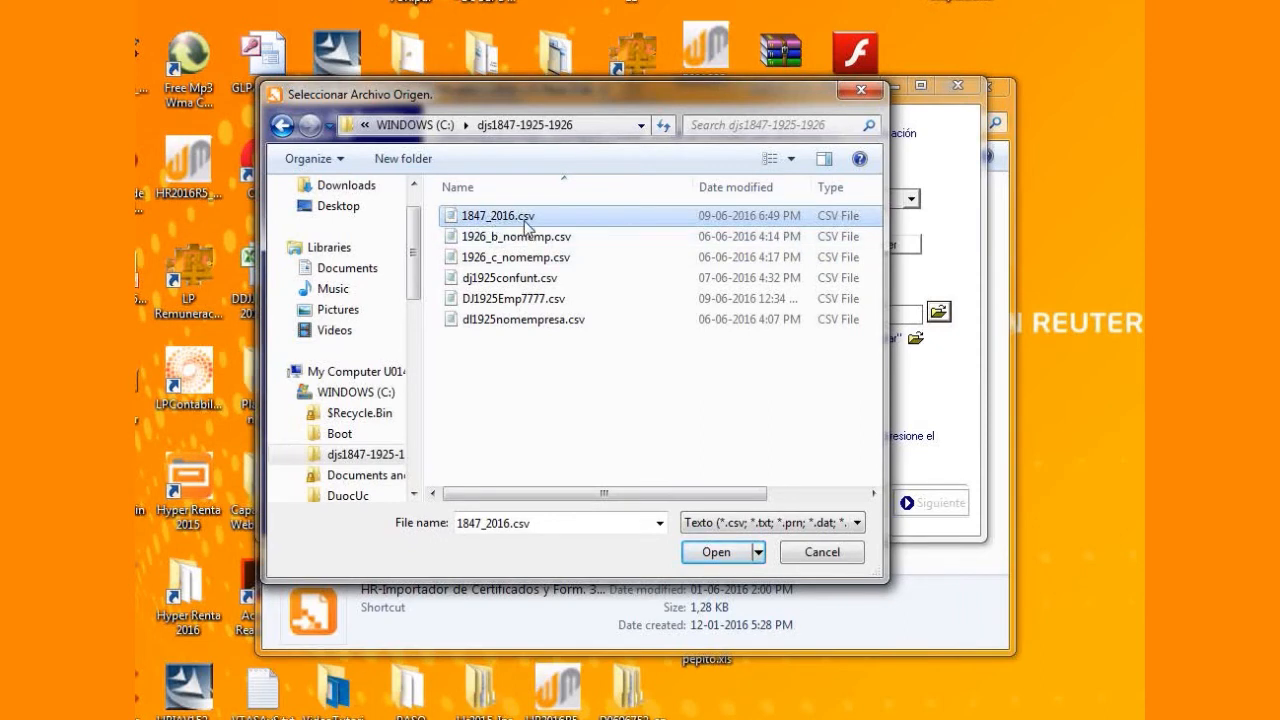
{"action": "left_click", "coordinate": [729, 552]}
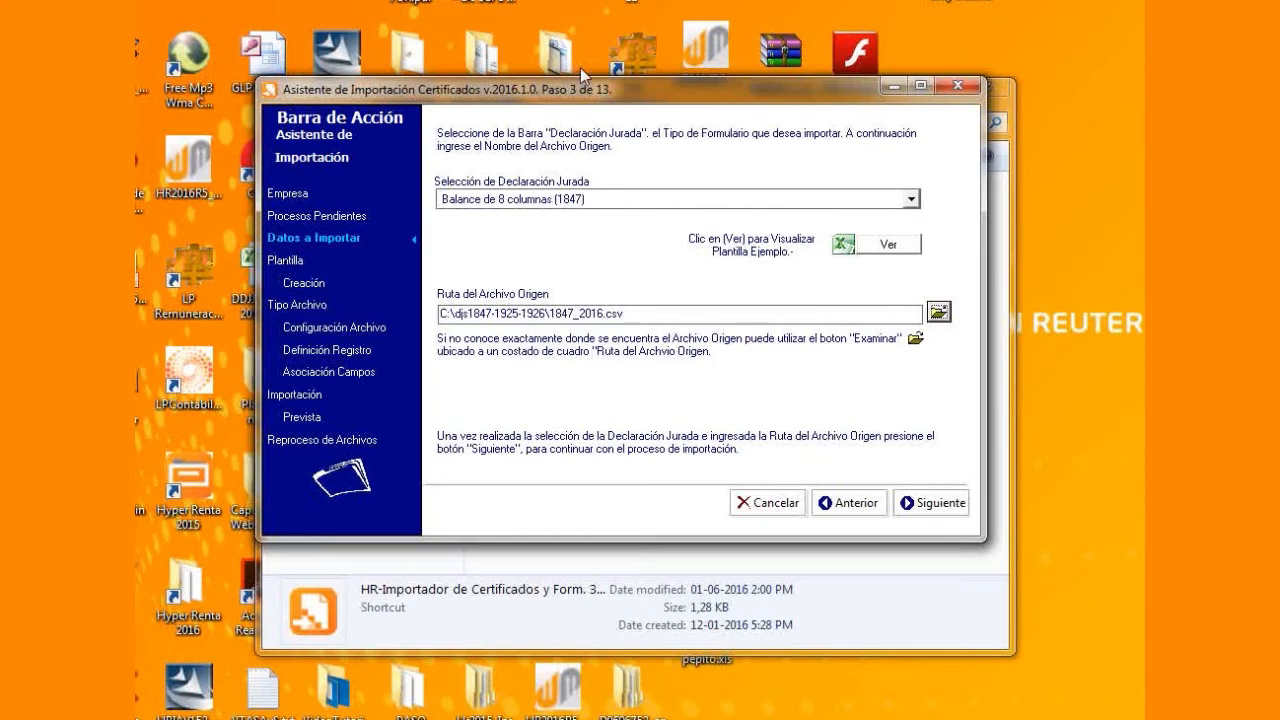
Create a new import template named Dj1847ABC, leaving its optional description empty.
{"action": "left_click", "coordinate": [946, 507]}
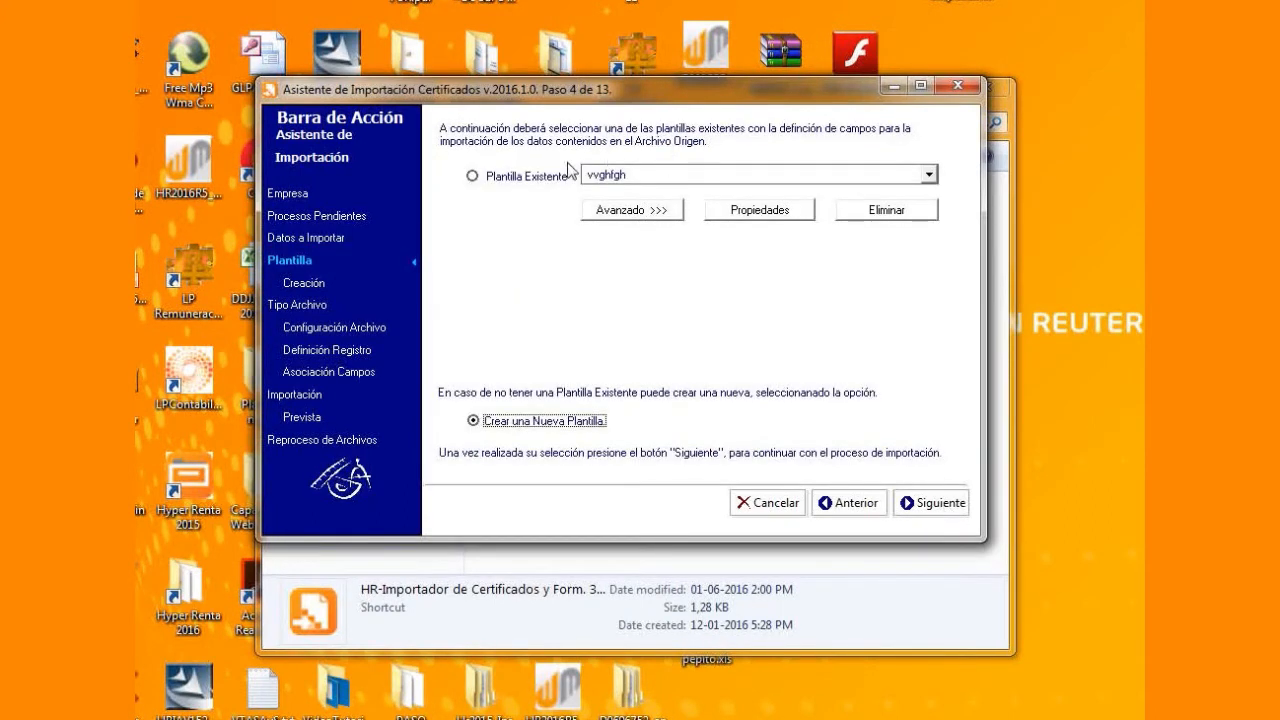
{"action": "left_click", "coordinate": [939, 503]}
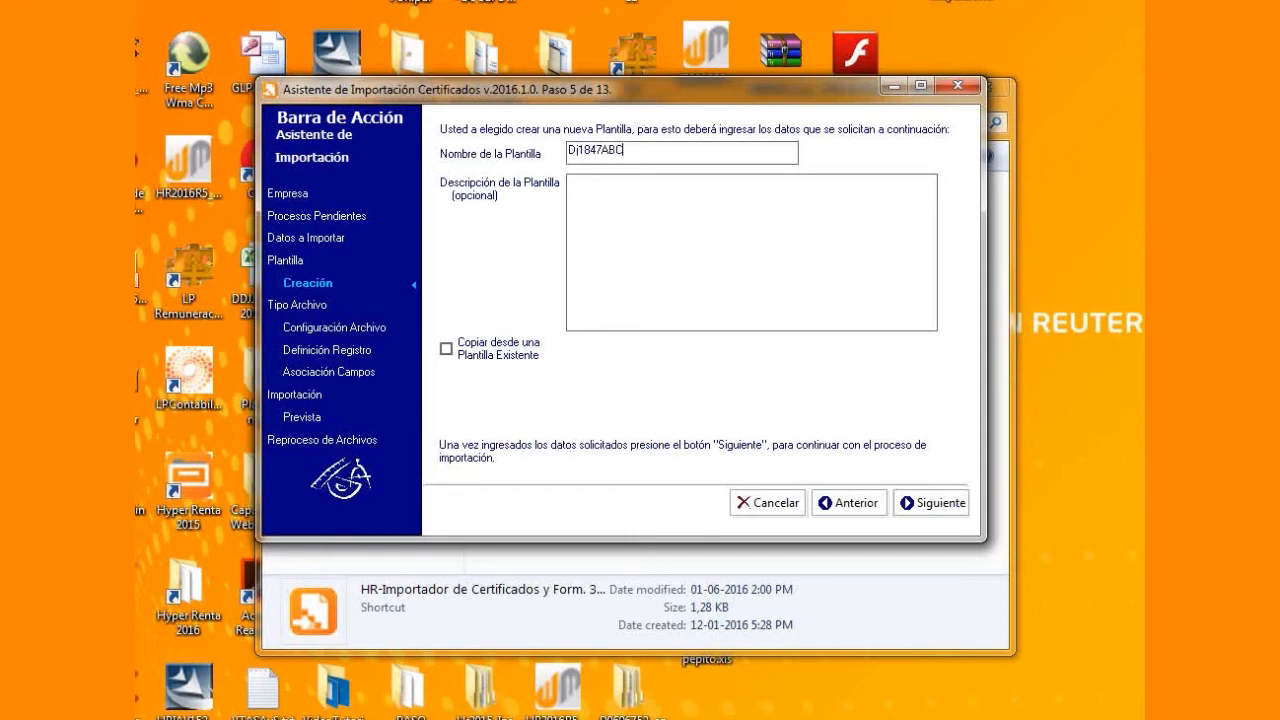
{"action": "left_click", "coordinate": [936, 505]}
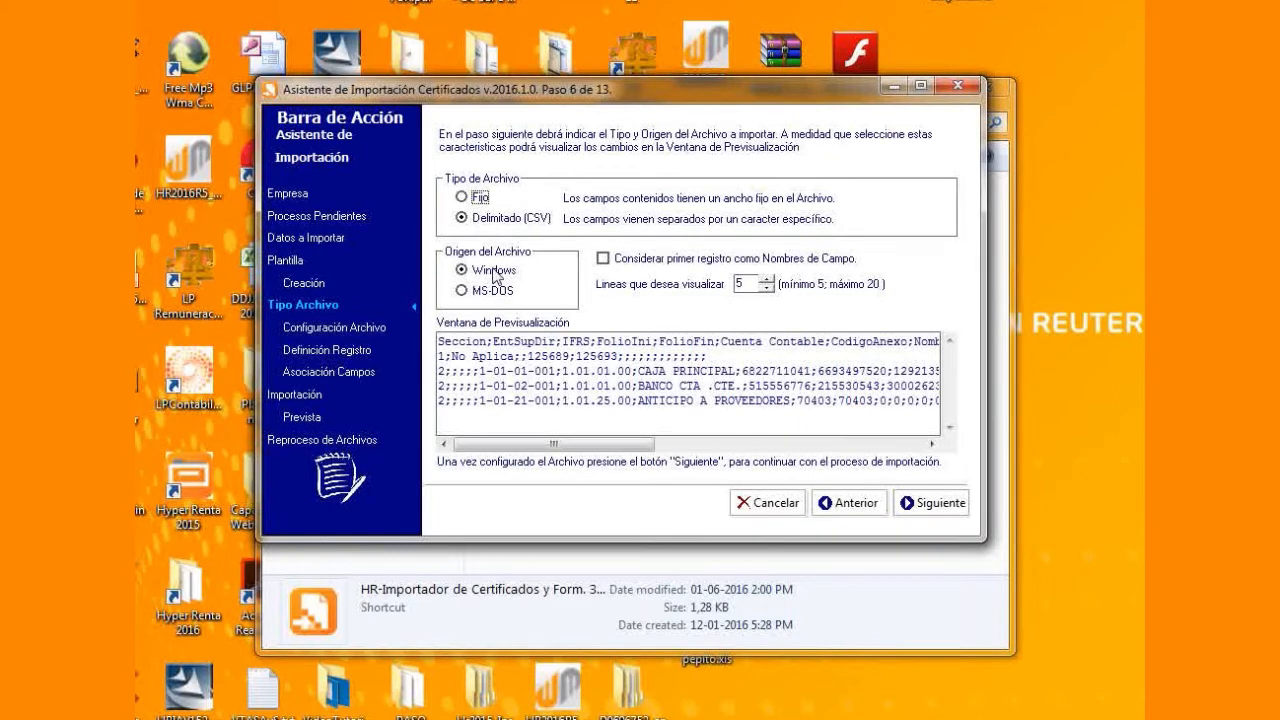
Review the header and data rows in the file preview, and treat the first record as field names.
{"action": "left_click_drag", "start_coordinate": [440, 341], "coordinate": [952, 405]}
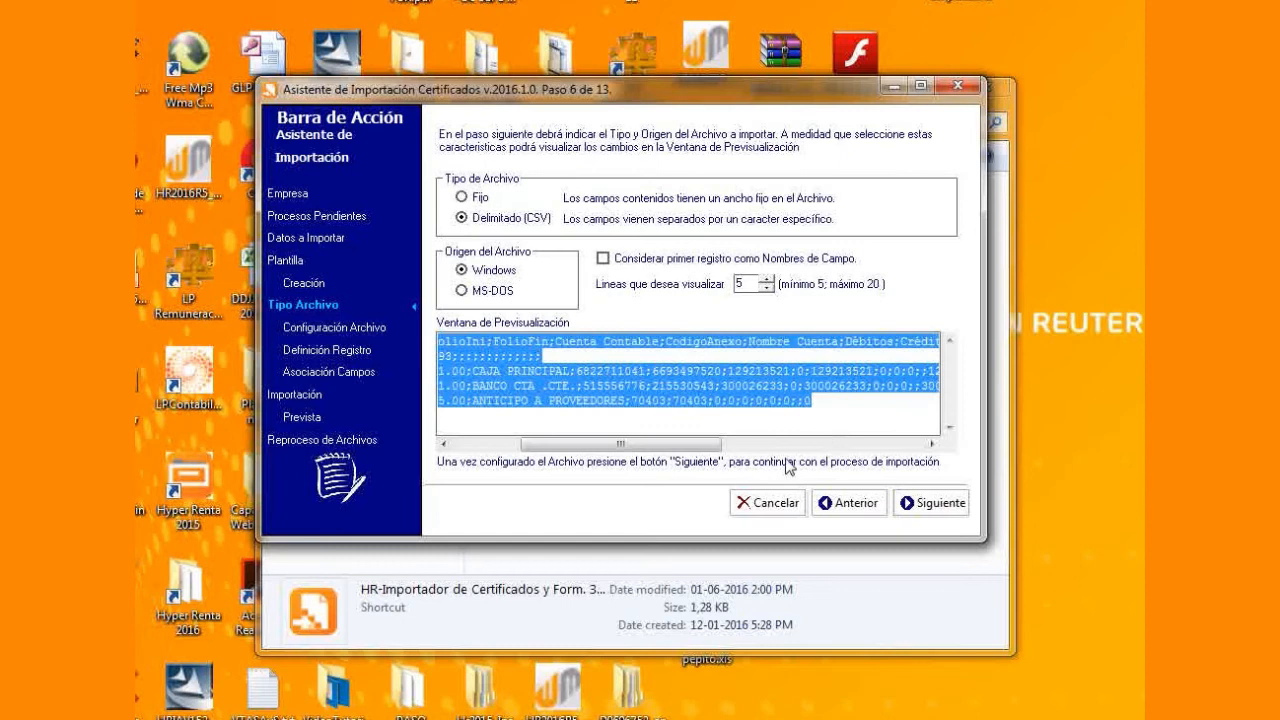
{"action": "left_click", "coordinate": [474, 337]}
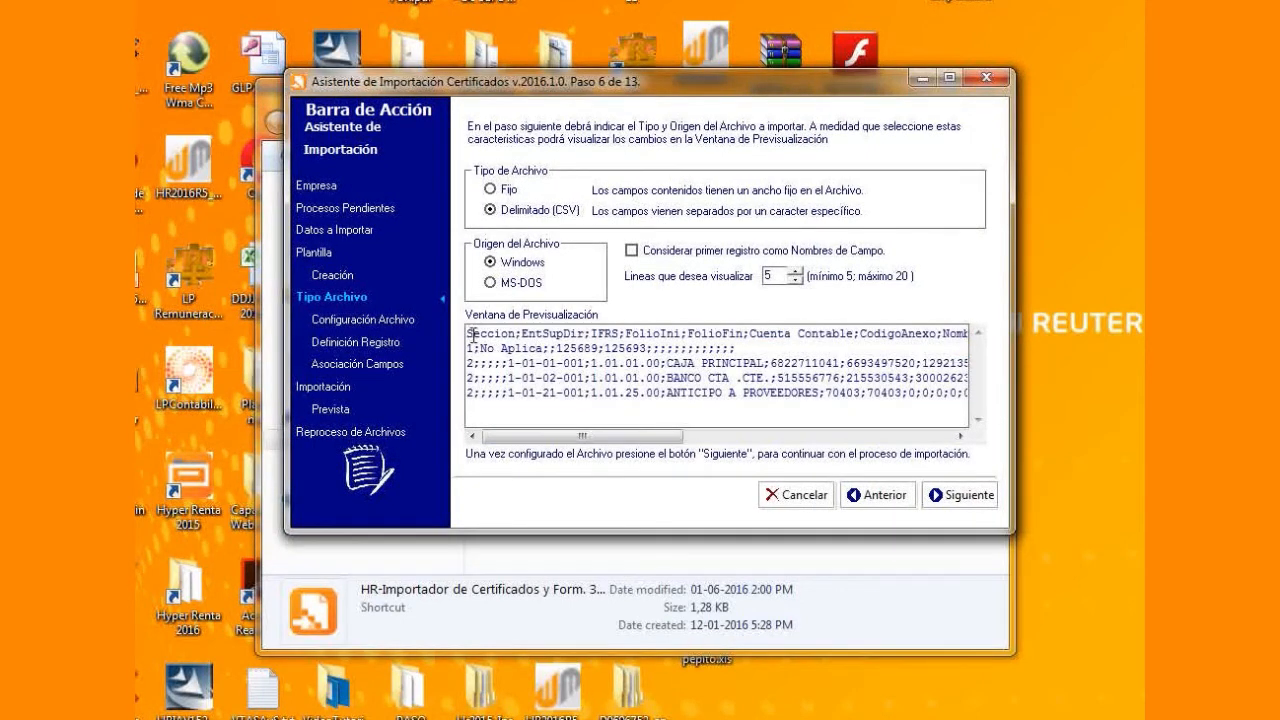
{"action": "left_click_drag", "start_coordinate": [469, 337], "coordinate": [978, 328]}
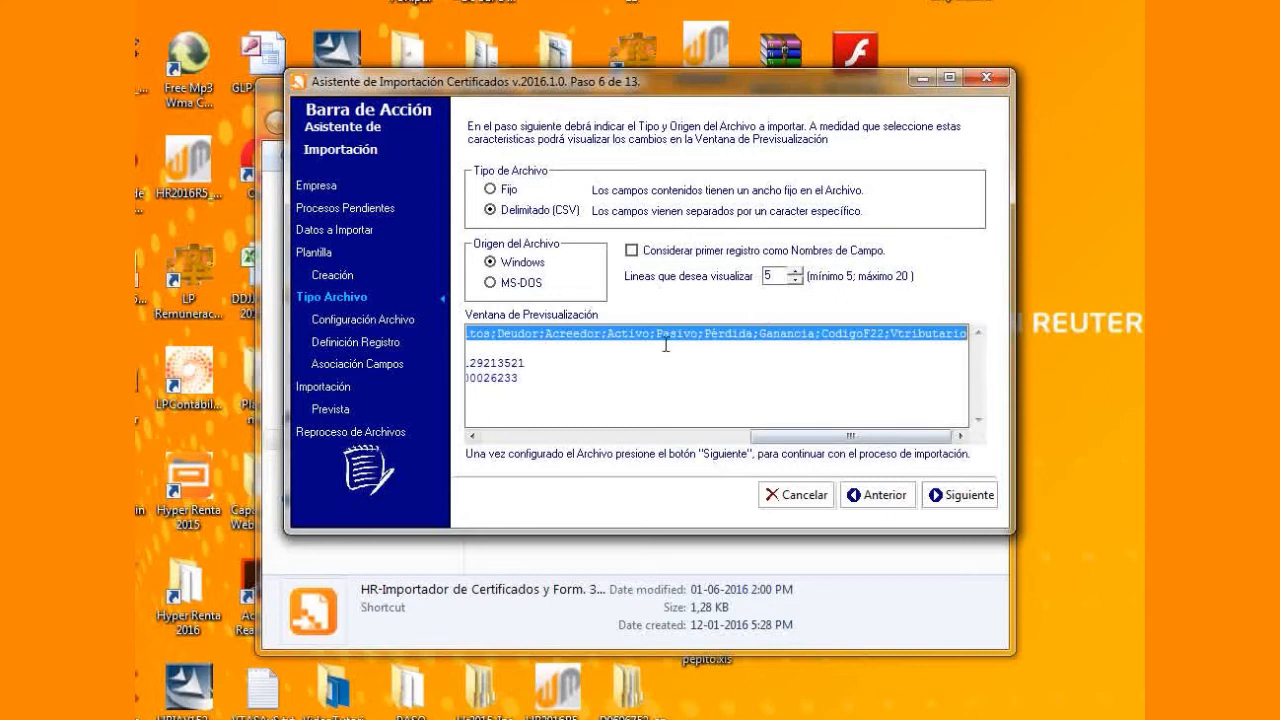
{"action": "left_click", "coordinate": [636, 252]}
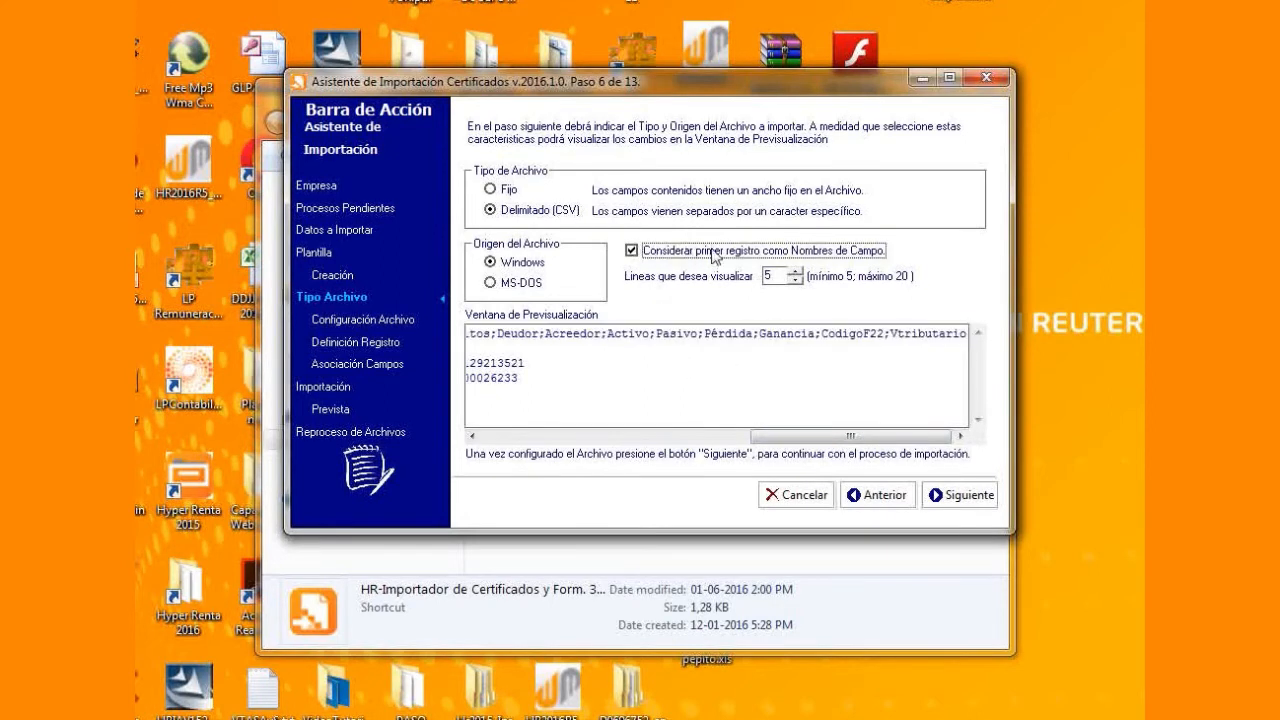
Accept Coma as the decimal separator and Punto y Coma as the field separator, continuing to field association.
{"action": "left_click", "coordinate": [965, 494]}
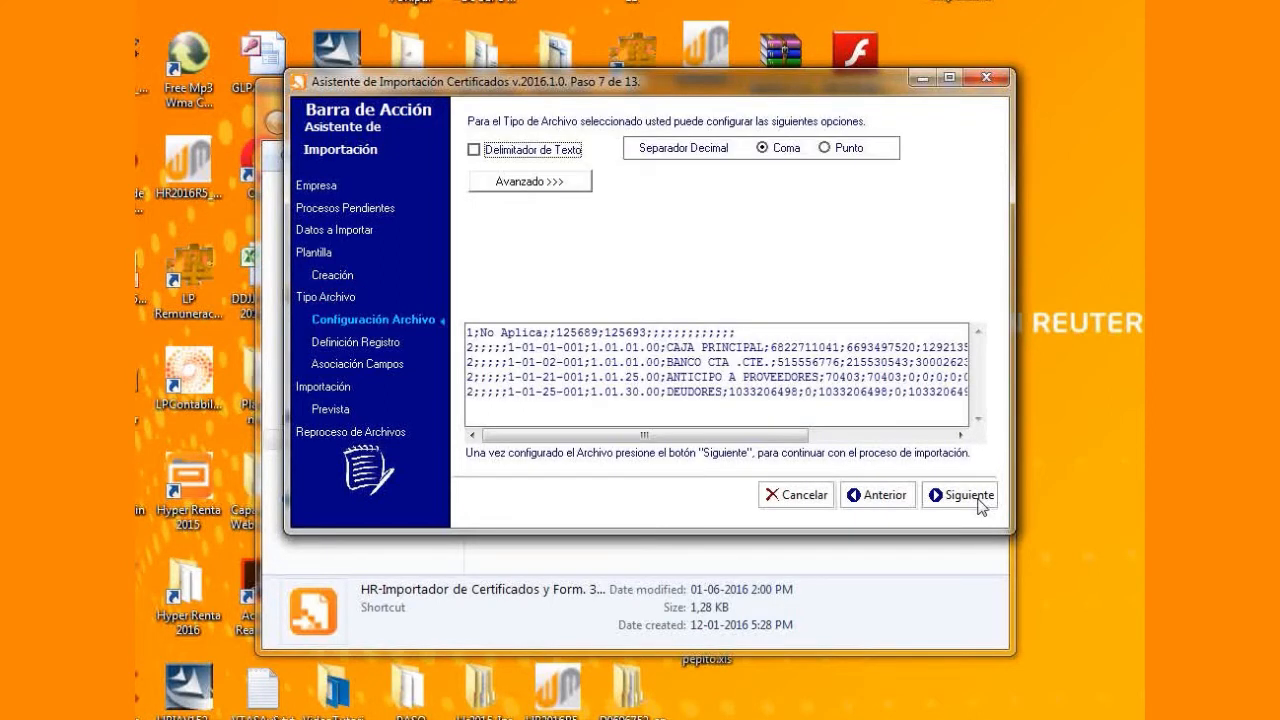
{"action": "left_click", "coordinate": [981, 507]}
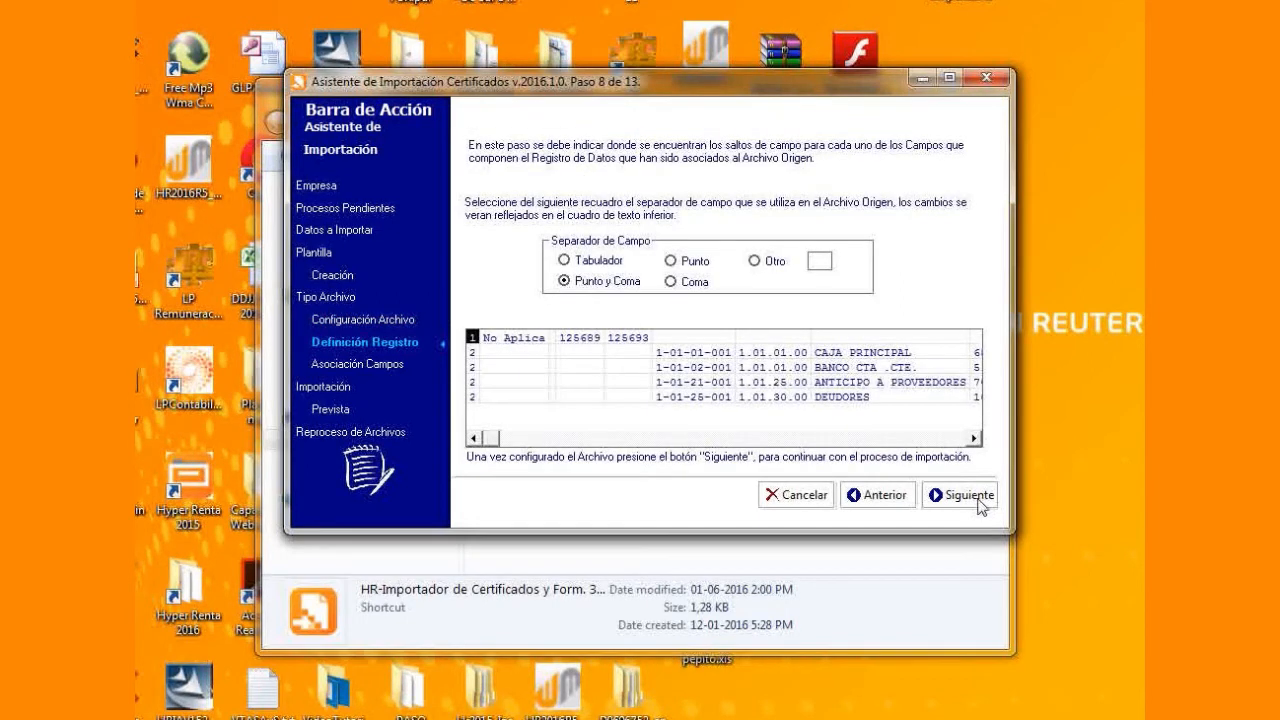
{"action": "left_click", "coordinate": [981, 507]}
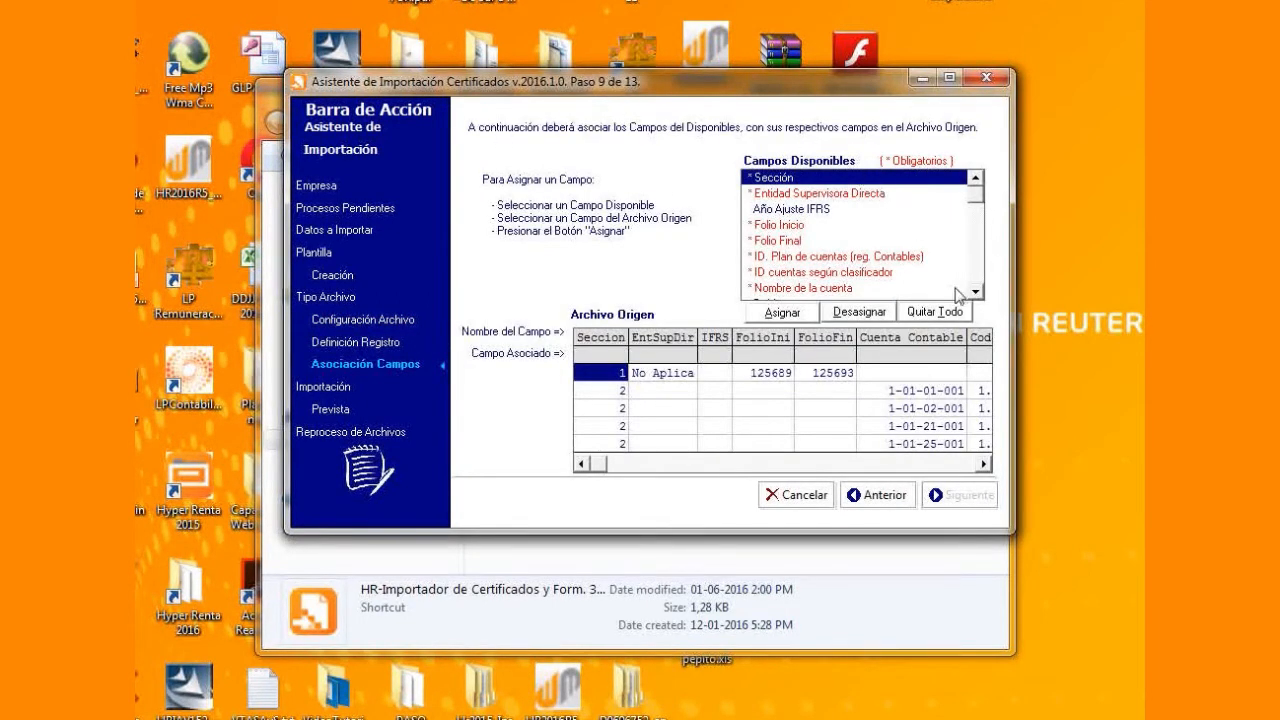
Examine the available fields list and the source file's columns from Seccion through Cuenta Contable.
{"action": "left_click_drag", "start_coordinate": [976, 292], "coordinate": [974, 178]}
{"action": "left_click", "coordinate": [604, 353]}
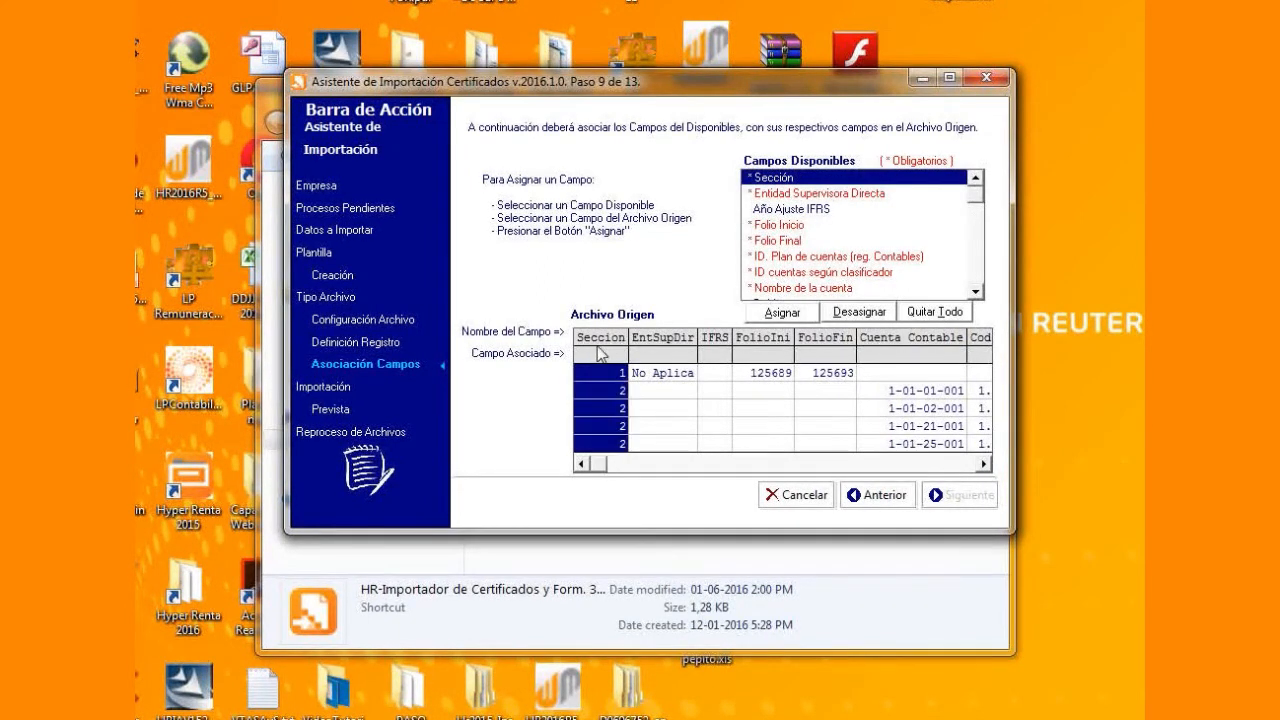
{"action": "left_click", "coordinate": [672, 358]}
{"action": "left_click", "coordinate": [728, 358]}
{"action": "left_click", "coordinate": [772, 362]}
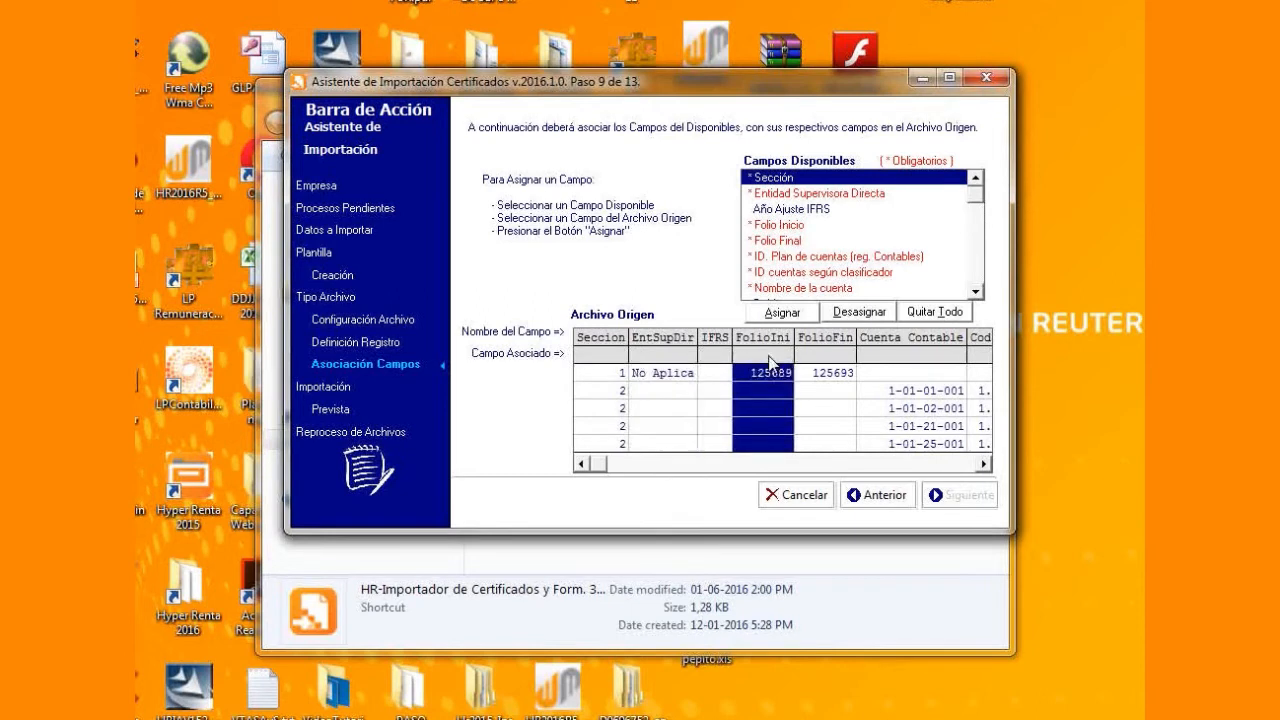
{"action": "left_click", "coordinate": [845, 358]}
{"action": "left_click", "coordinate": [905, 362]}
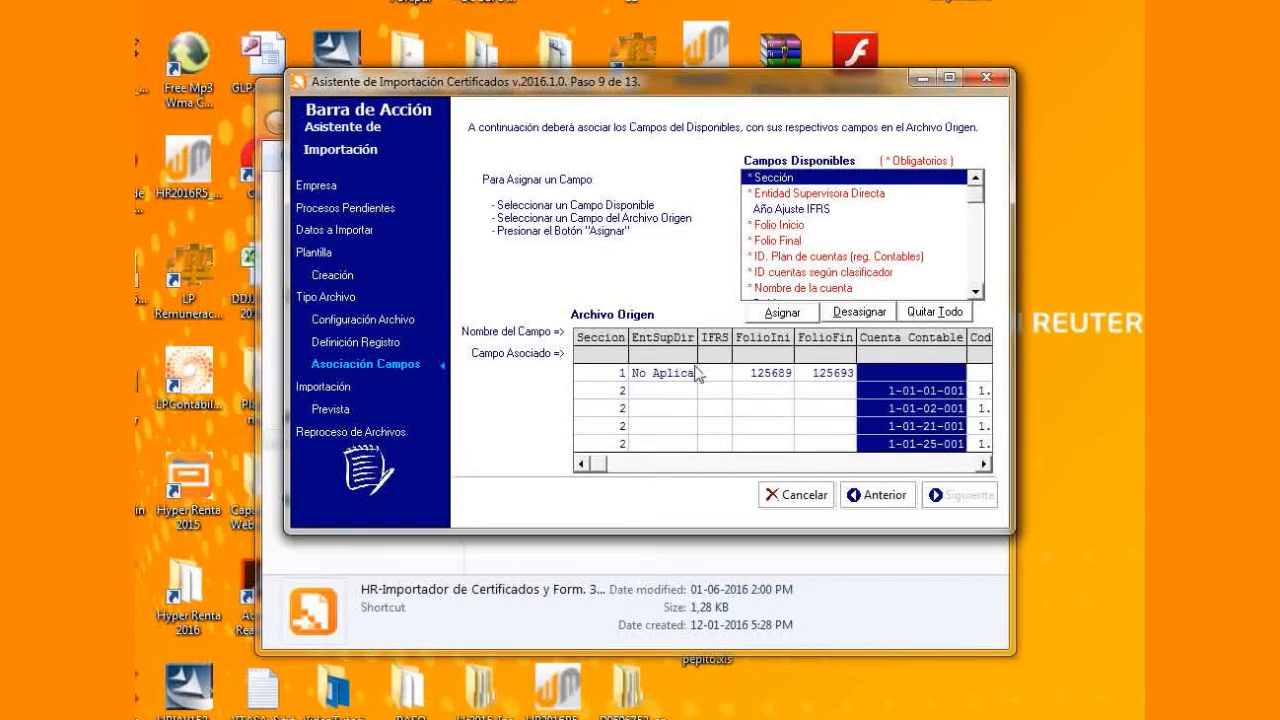
Assign Sección, Entidad Supervisora Directa, Año Ajuste IFRS, Folio Inicio and Folio Final to the first five source columns, starting at Seccion.
{"action": "left_click", "coordinate": [622, 366]}
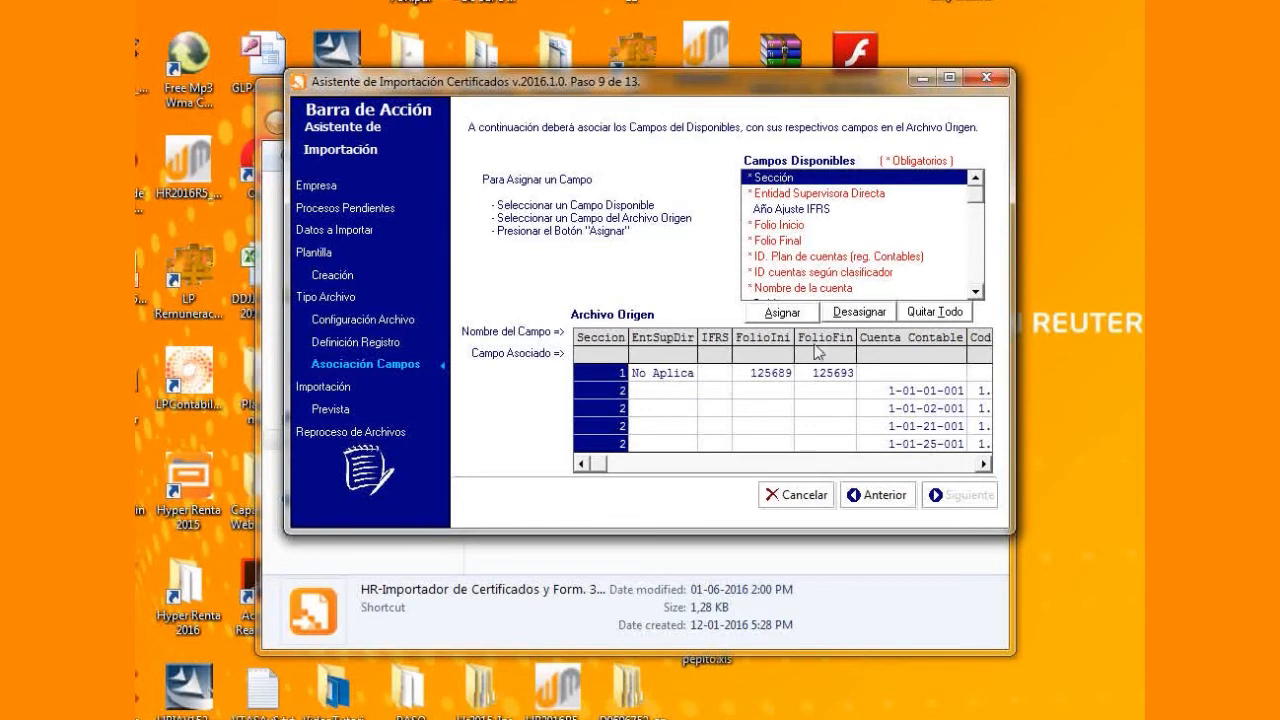
{"action": "left_click", "coordinate": [790, 316]}
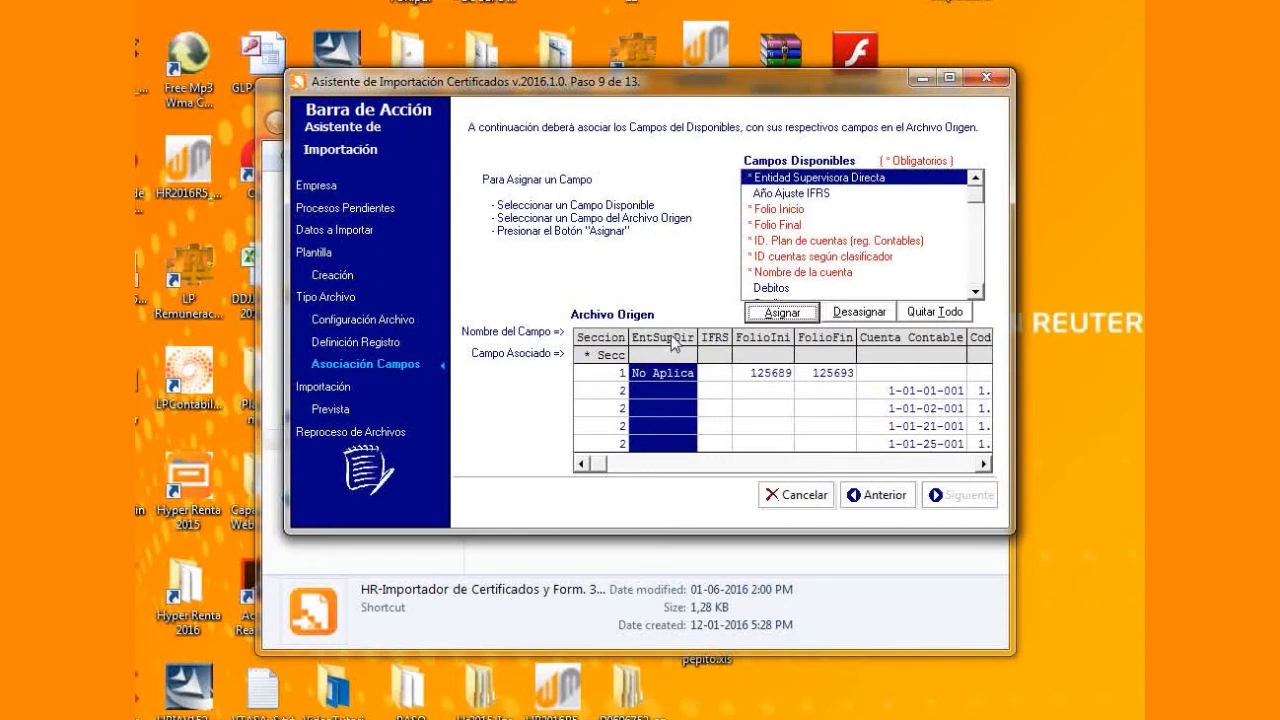
{"action": "left_click", "coordinate": [783, 312]}
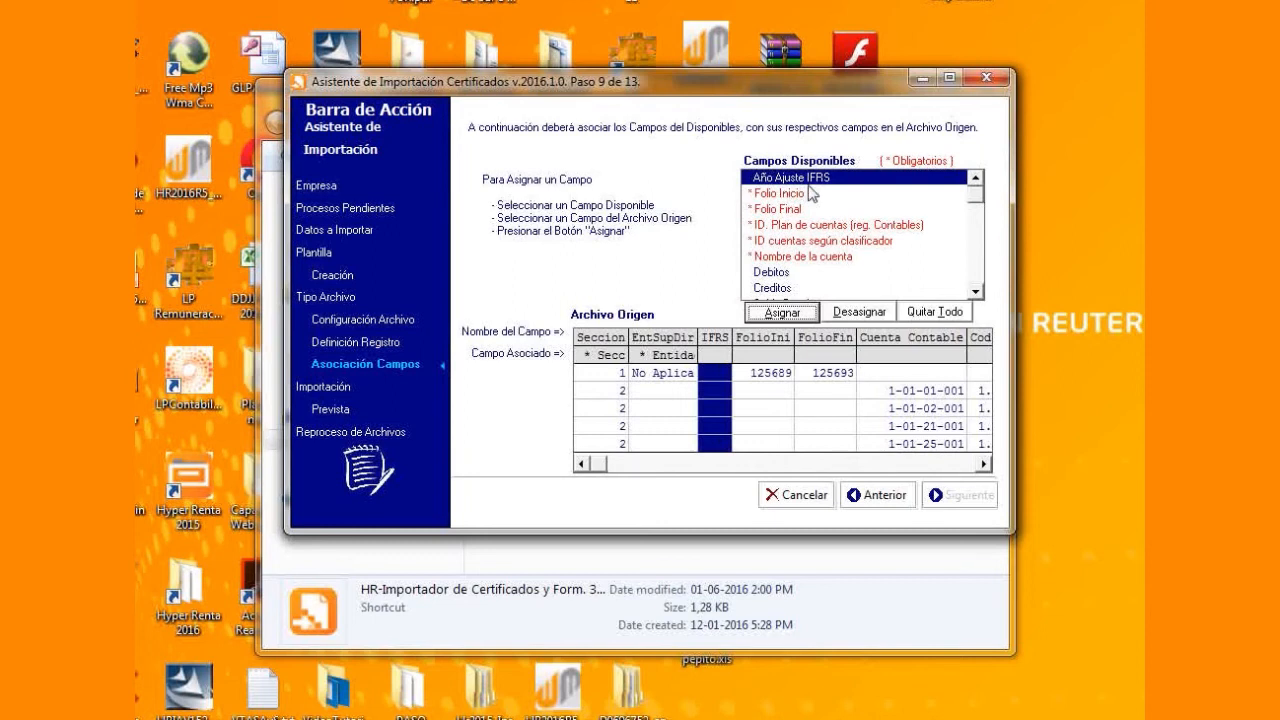
{"action": "left_click", "coordinate": [788, 316]}
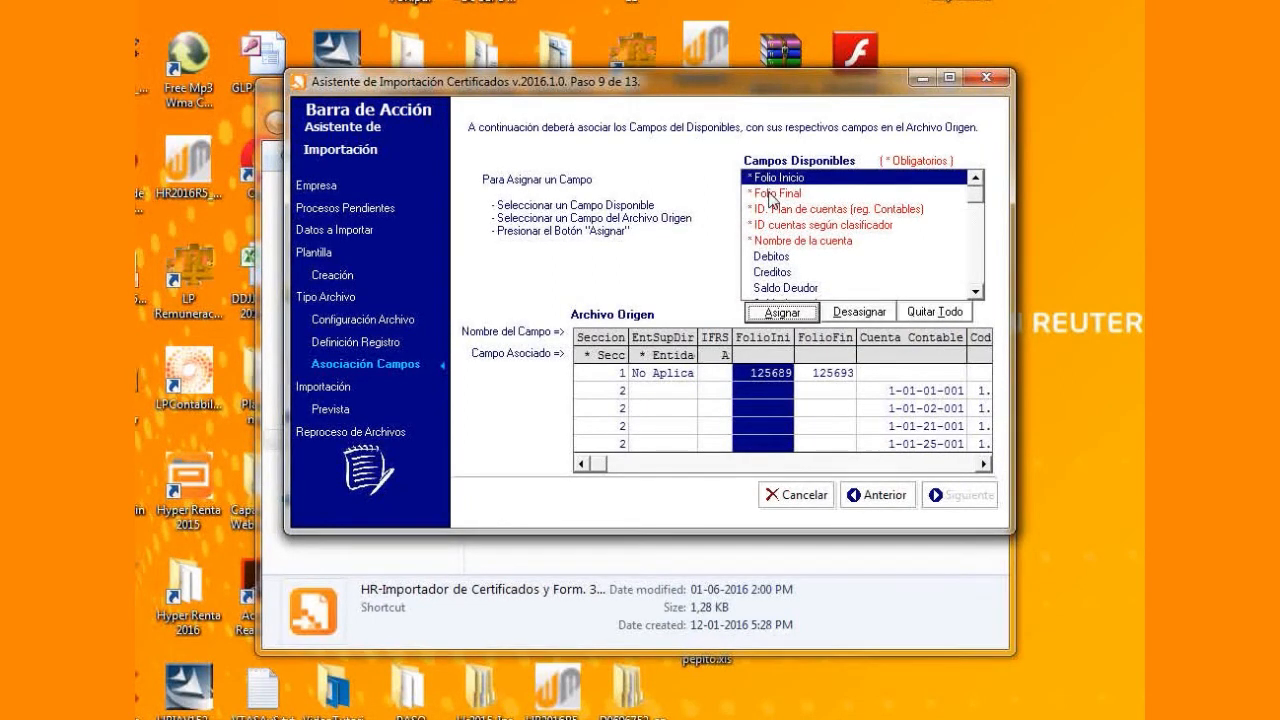
{"action": "left_click", "coordinate": [785, 314]}
{"action": "left_click", "coordinate": [785, 314]}
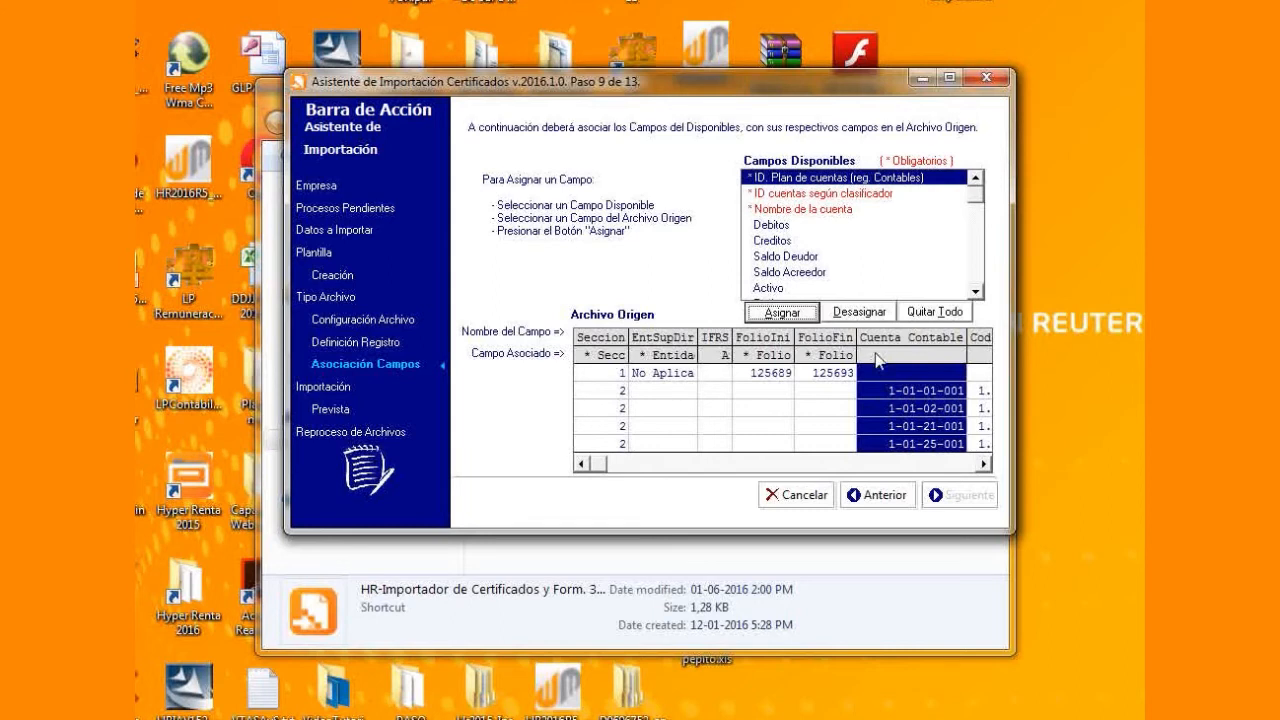
Assign ID. Plan de cuentas, ID cuentas según clasificador and Nombre de la cuenta to Cuenta Contable, CodigoAnexo and Nombre Cuenta.
{"action": "left_click", "coordinate": [784, 313]}
{"action": "left_click", "coordinate": [985, 463]}
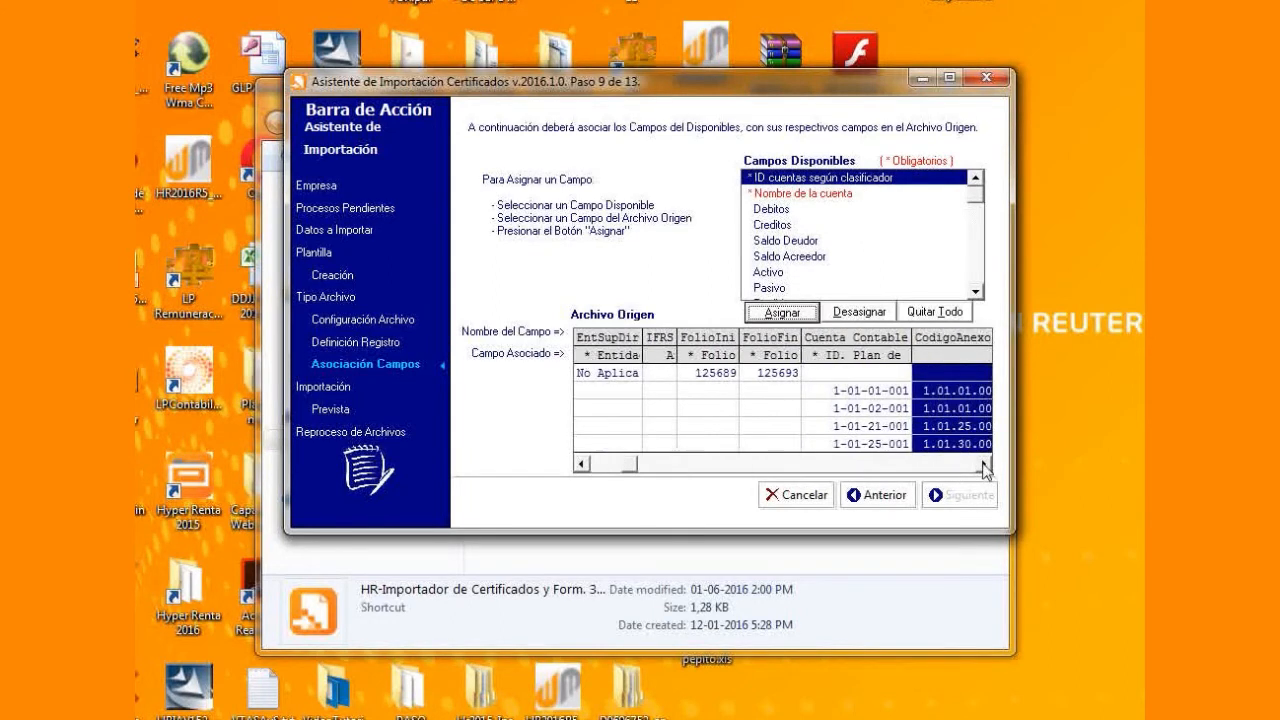
{"action": "left_click", "coordinate": [985, 463]}
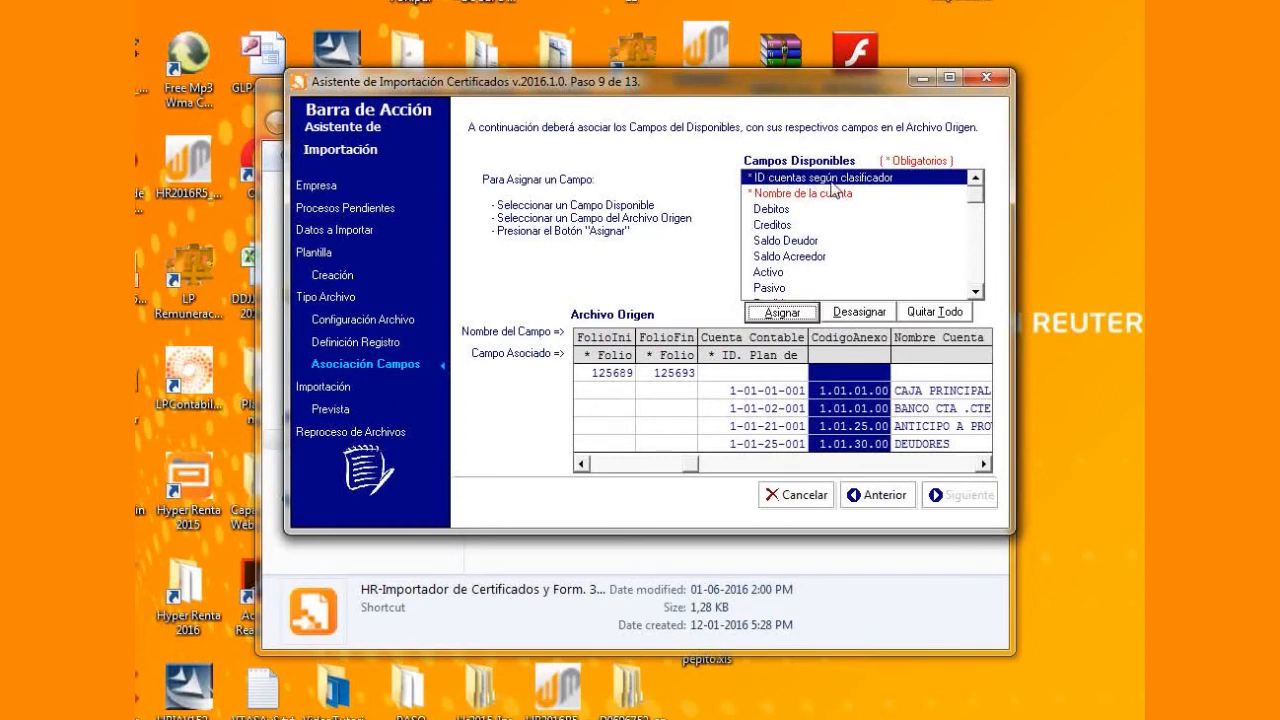
{"action": "left_click", "coordinate": [765, 314]}
{"action": "left_click", "coordinate": [782, 312]}
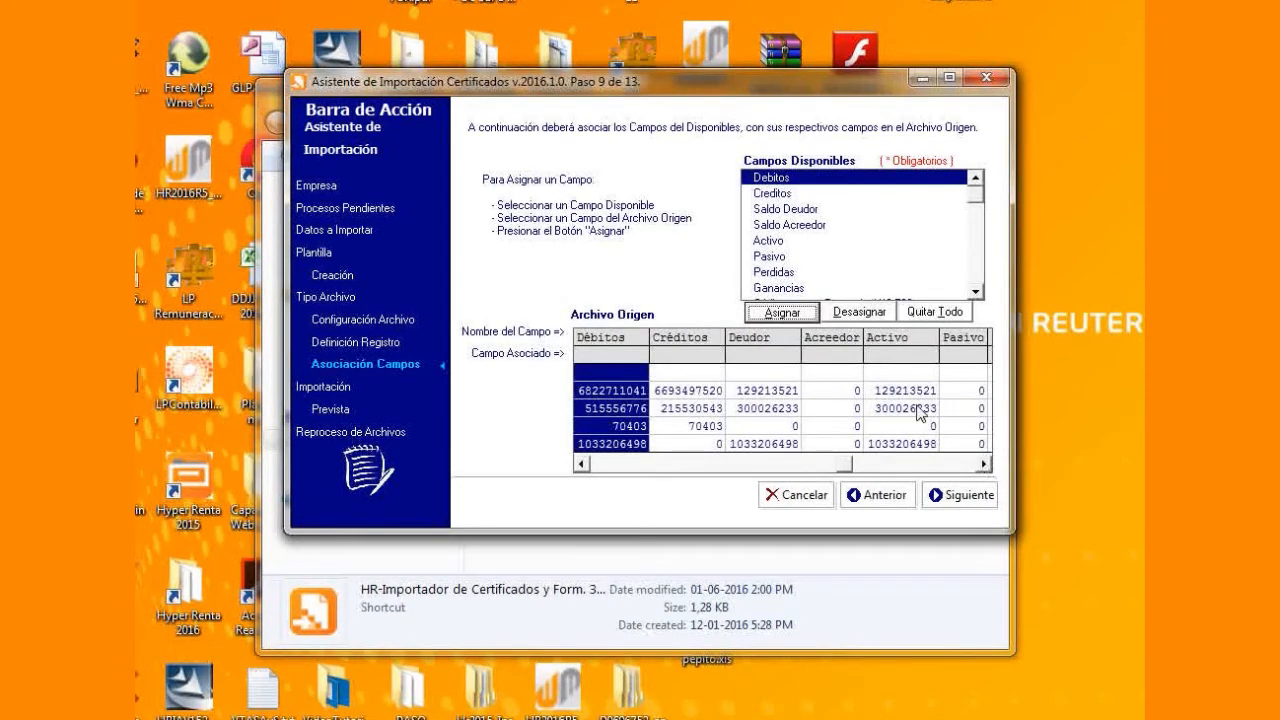
Assign Debitos, Creditos, Saldo Deudor and Saldo Acreedor to their matching source columns.
{"action": "left_click", "coordinate": [785, 314]}
{"action": "left_click", "coordinate": [785, 314]}
{"action": "left_click", "coordinate": [785, 314]}
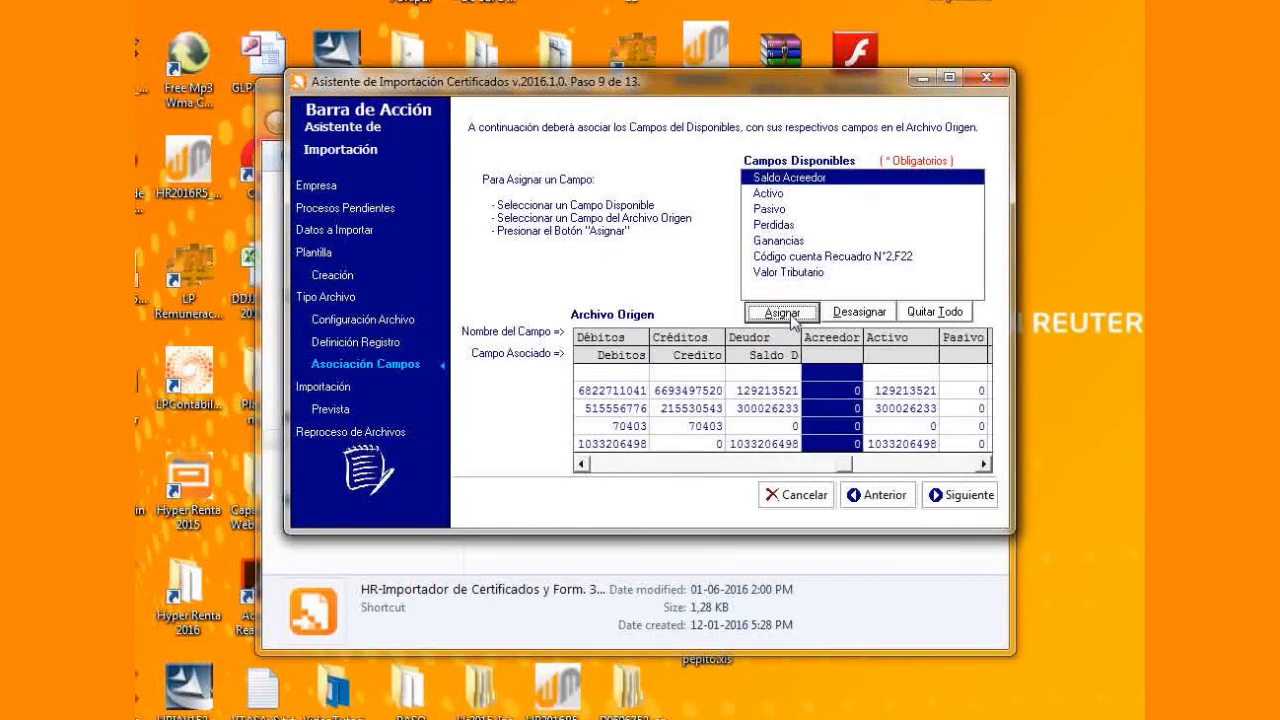
{"action": "left_click", "coordinate": [785, 314]}
Assign Activo, Pasivo, Perdidas and Ganancias to their matching source columns.
{"action": "left_click", "coordinate": [791, 316]}
{"action": "left_click", "coordinate": [791, 316]}
{"action": "left_click", "coordinate": [790, 314]}
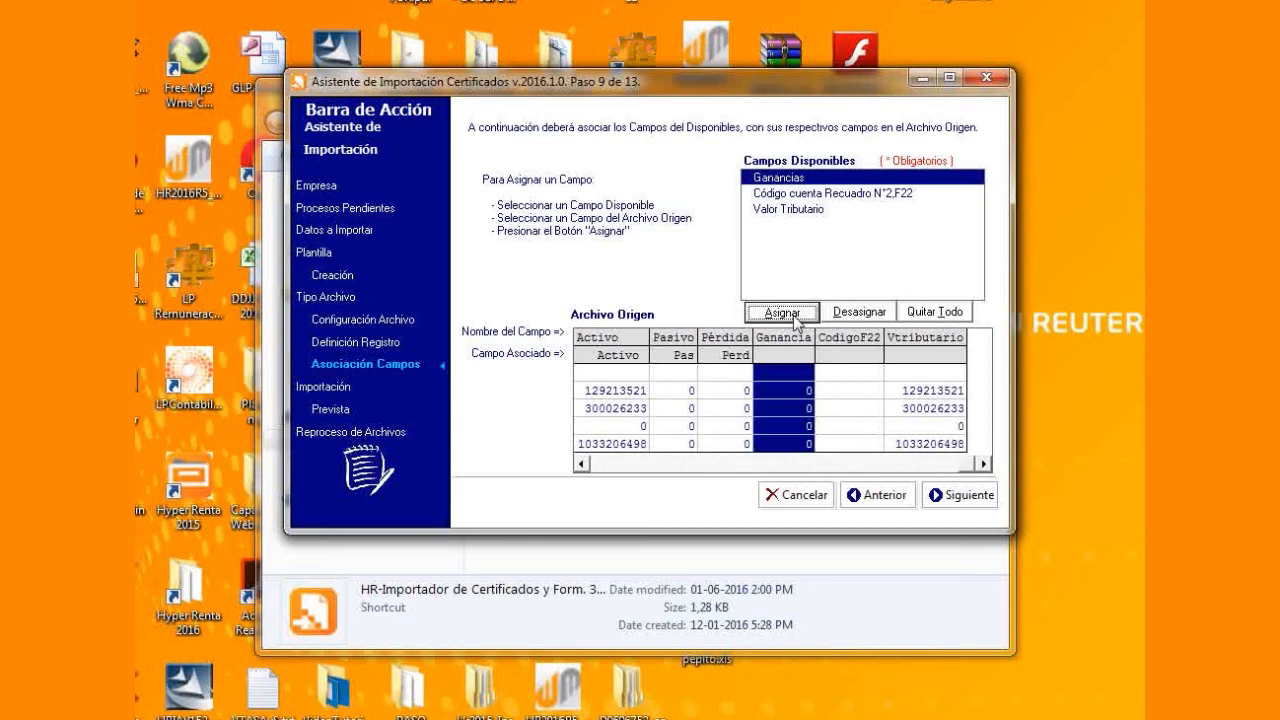
{"action": "left_click", "coordinate": [795, 316]}
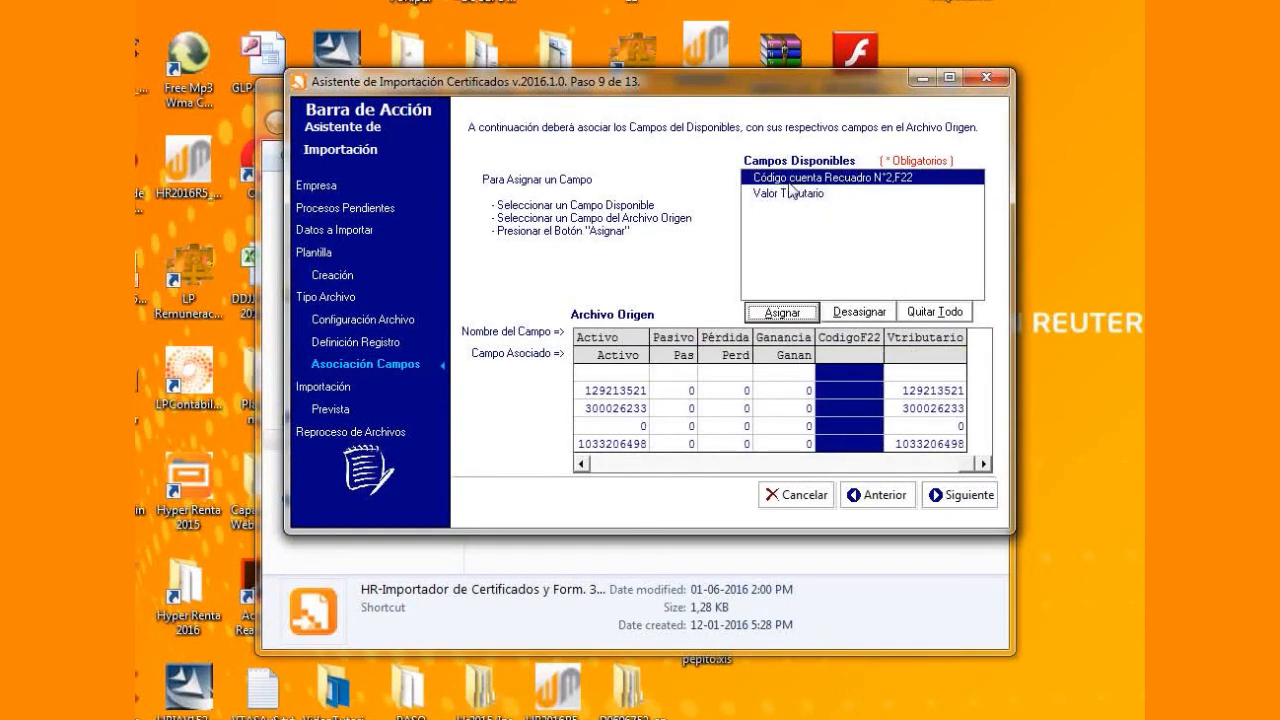
Assign Código cuenta Recuadro N°2,F22 to CodigoF22 and Valor Tributario to Vtributario, completing the field association.
{"action": "left_click", "coordinate": [782, 312]}
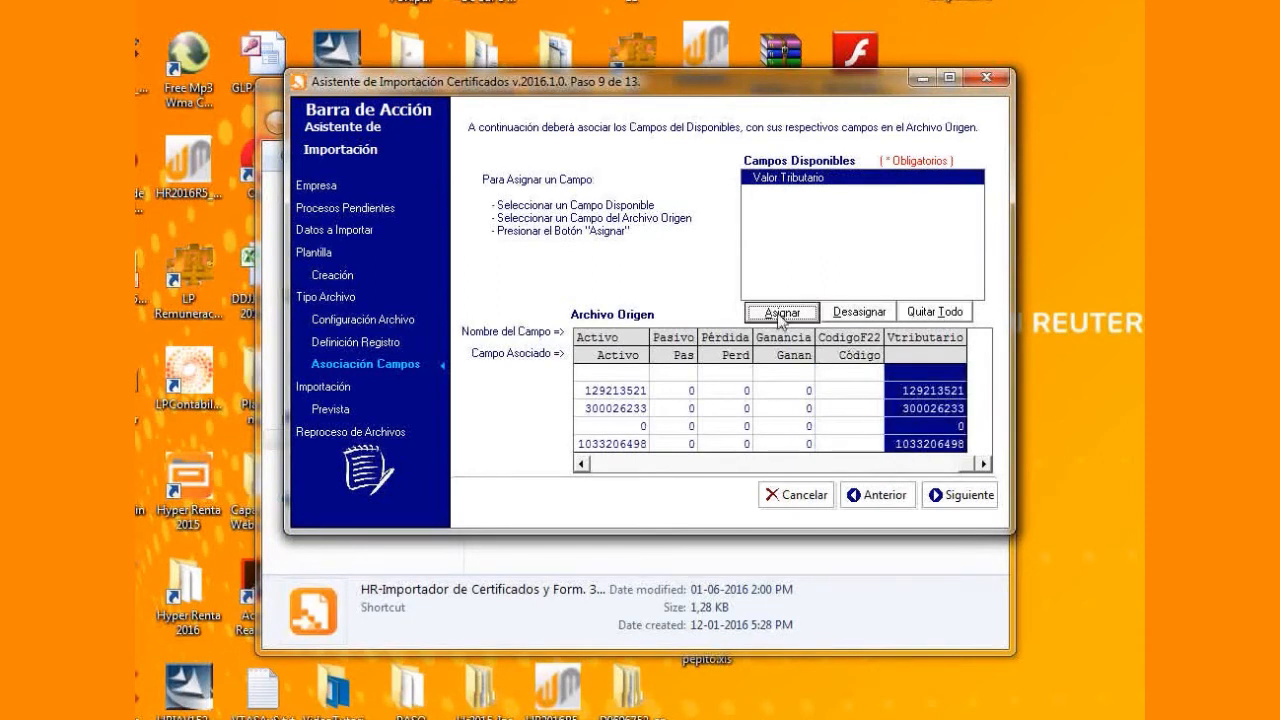
{"action": "left_click", "coordinate": [782, 312]}
{"action": "left_click", "coordinate": [955, 497]}
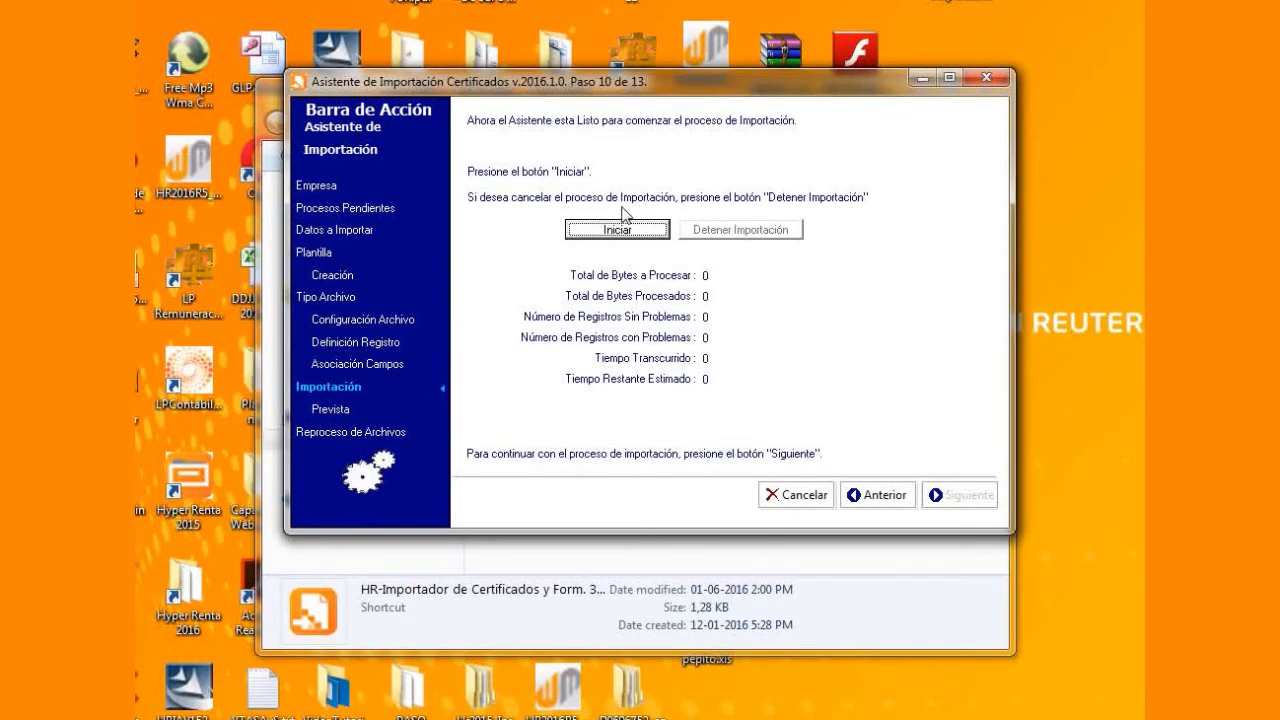
Run the import of the balance file and open the preview of all imported records.
{"action": "left_click", "coordinate": [611, 236]}
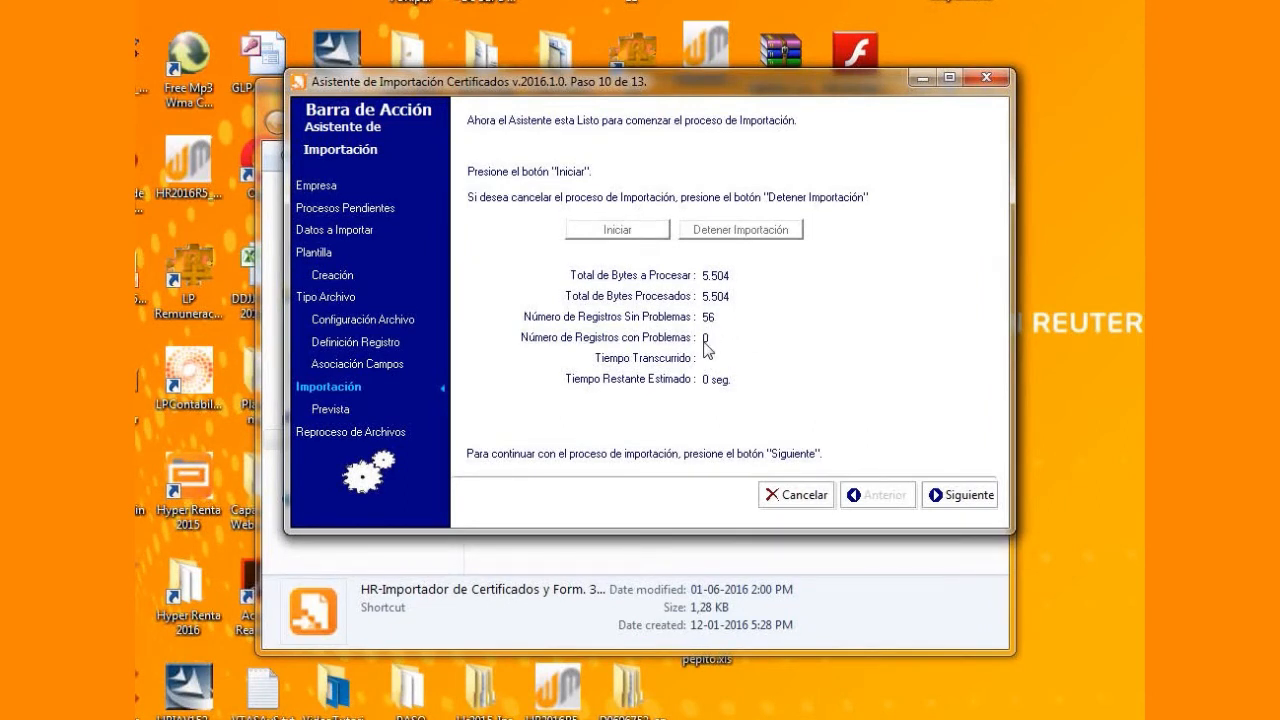
{"action": "left_click", "coordinate": [951, 494]}
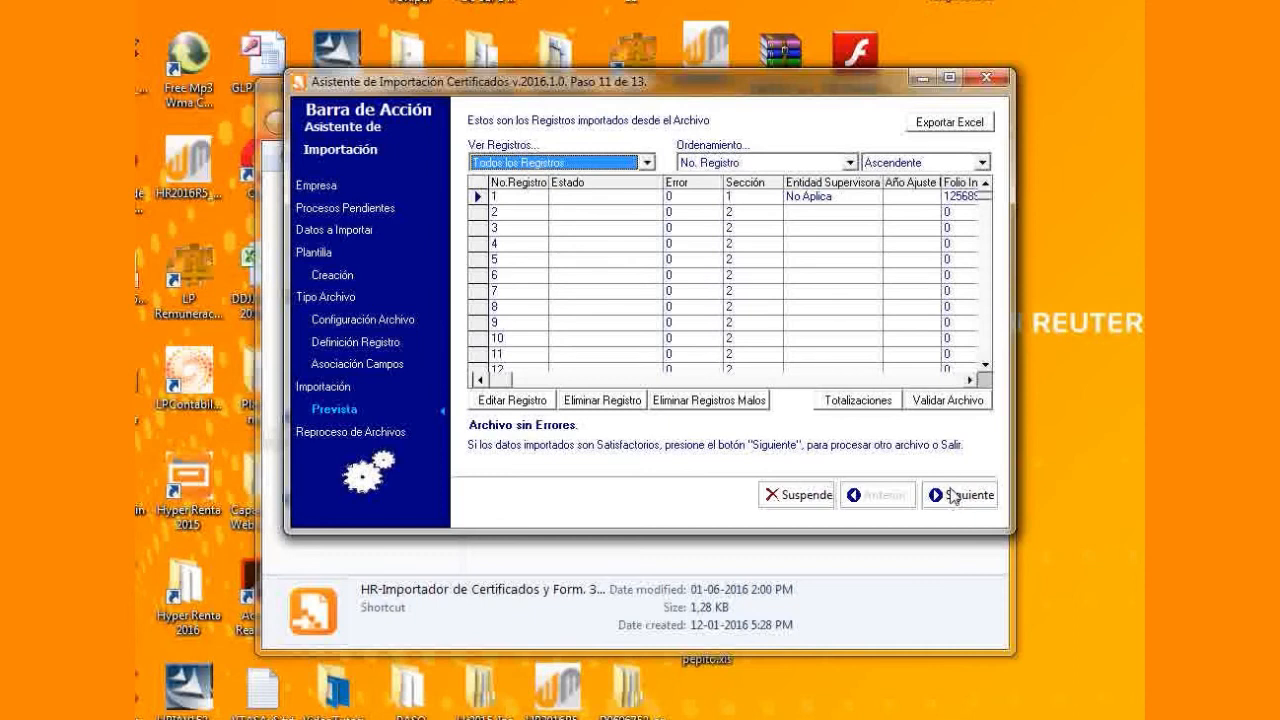
Accept the imported records and open the pending import processes for company SIETE.
{"action": "left_click", "coordinate": [958, 493]}
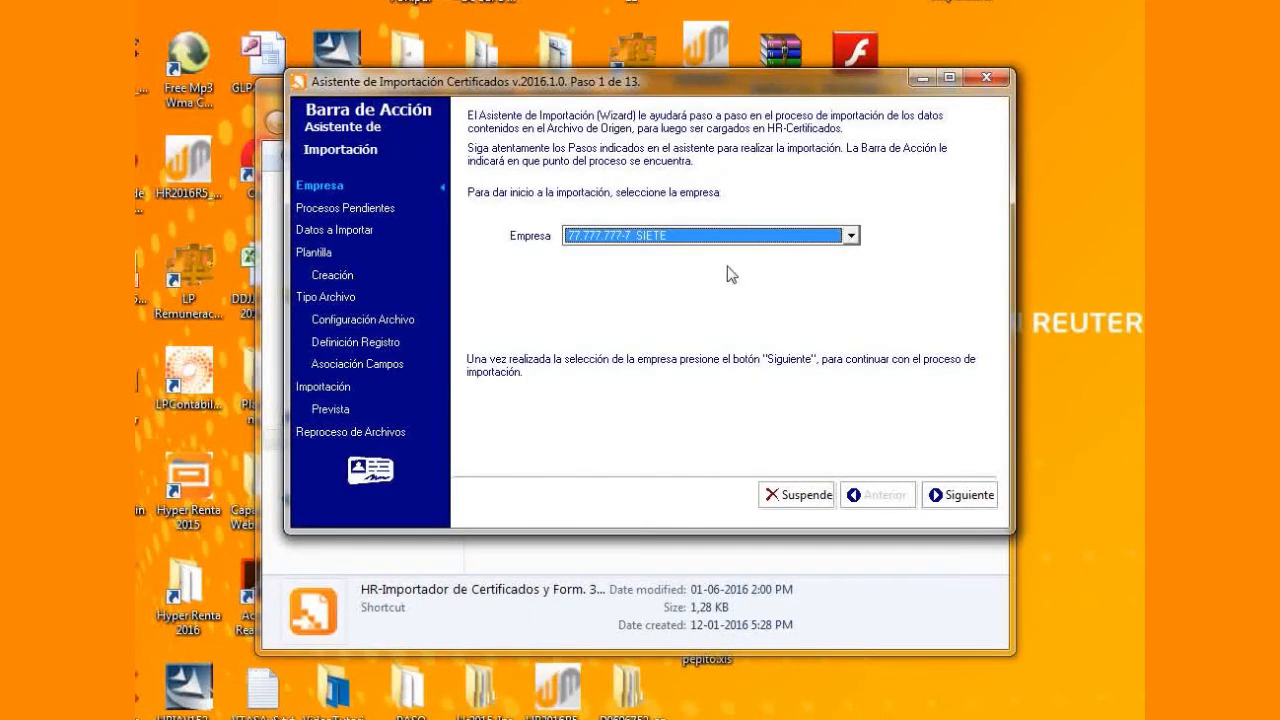
{"action": "left_click", "coordinate": [966, 504]}
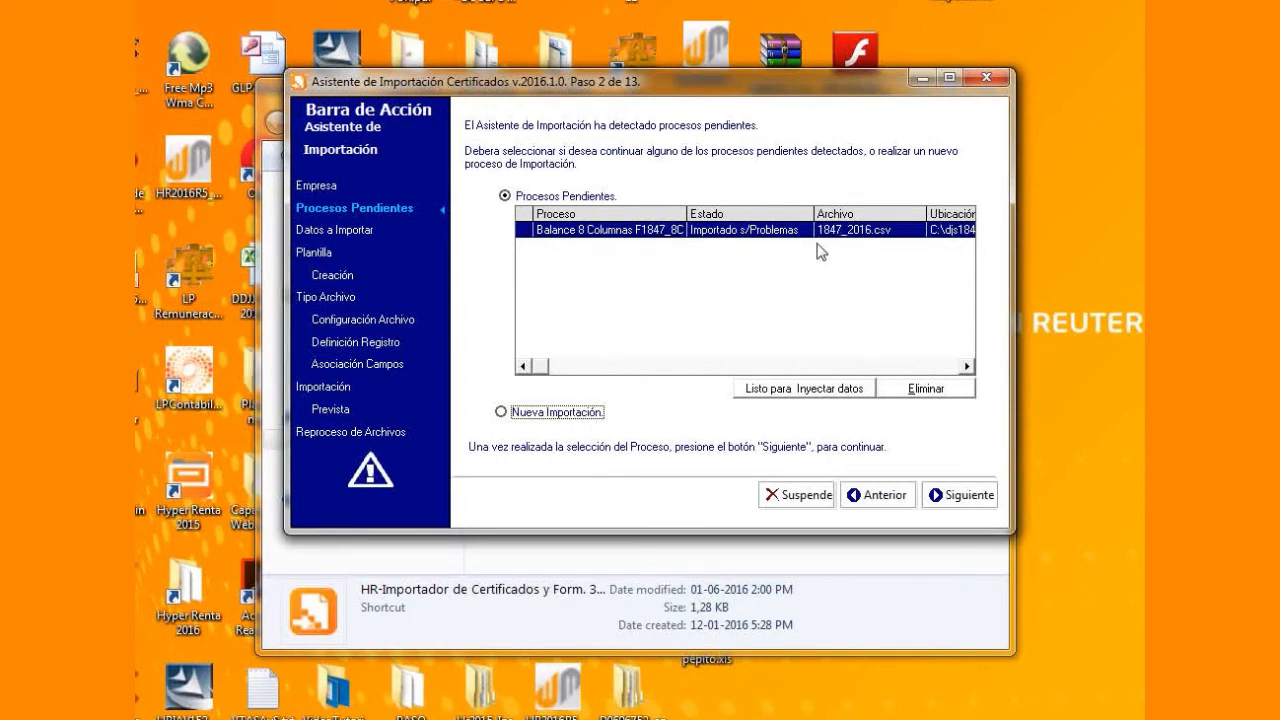
Mark the pending balance process as ready for injection, replacing all existing data of a particular certificate, and finish the import.
{"action": "left_click", "coordinate": [804, 390]}
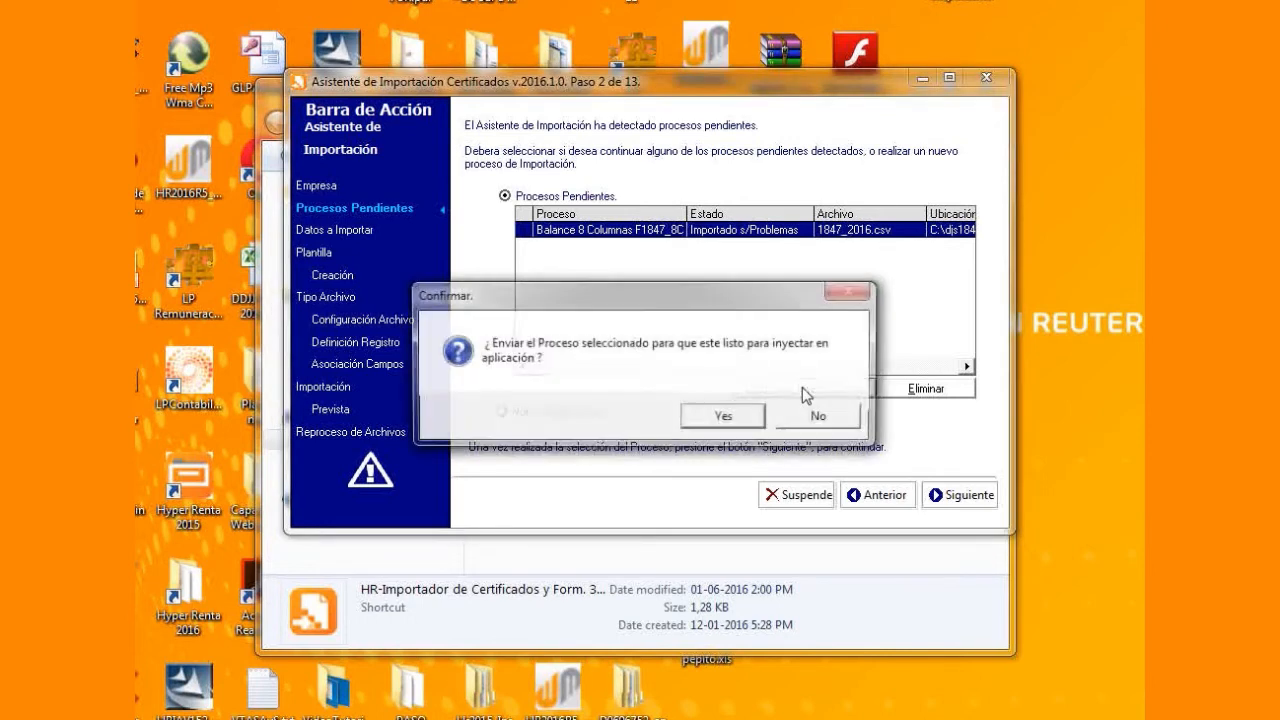
{"action": "left_click", "coordinate": [722, 421]}
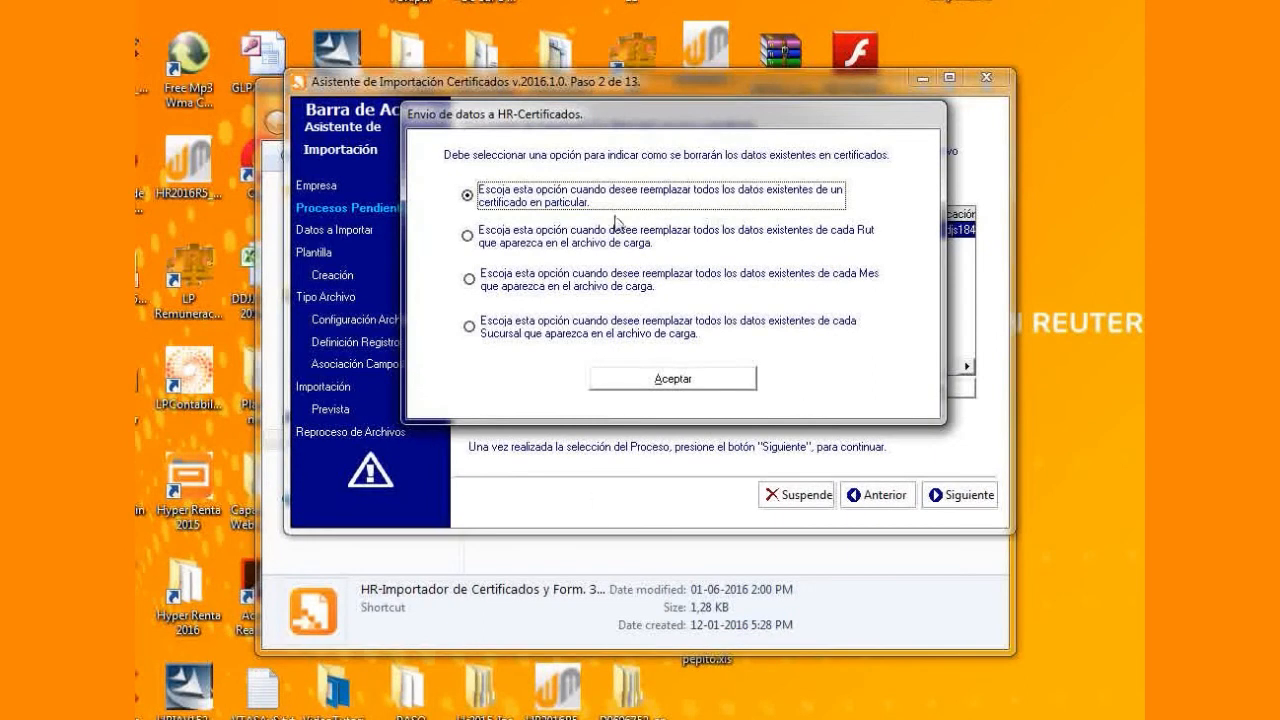
{"action": "left_click", "coordinate": [703, 382]}
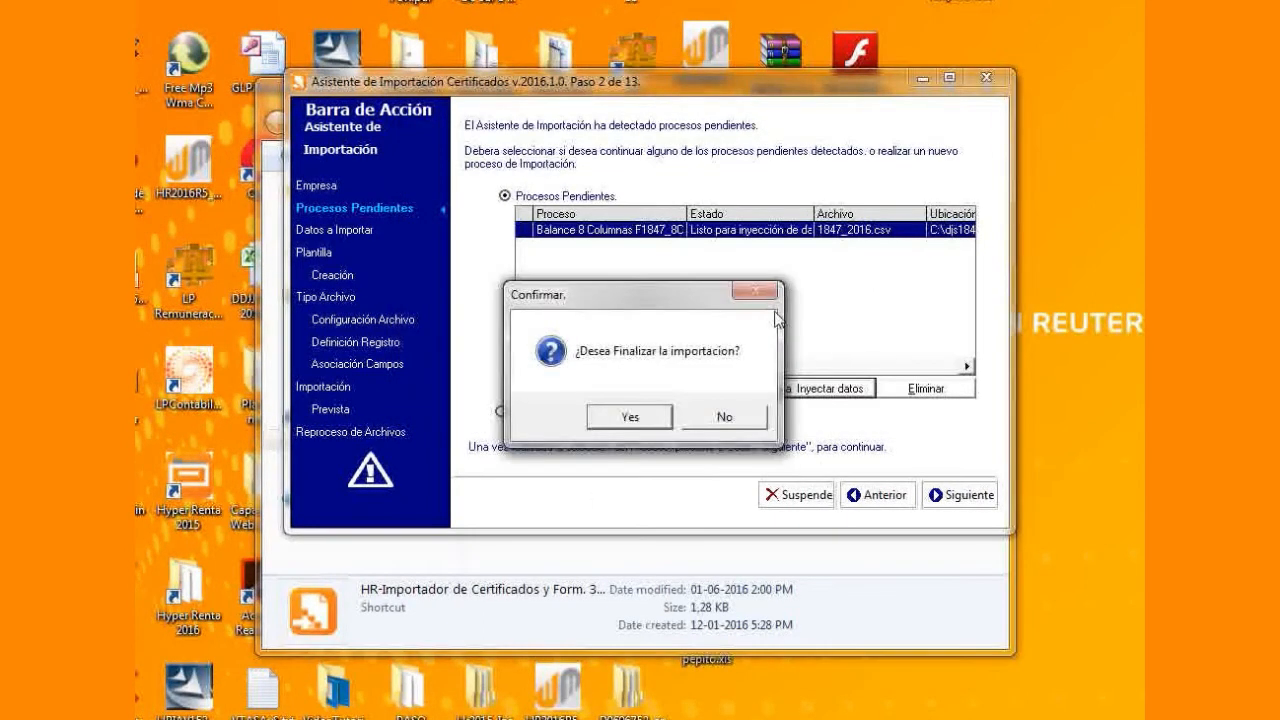
{"action": "left_click", "coordinate": [650, 418]}
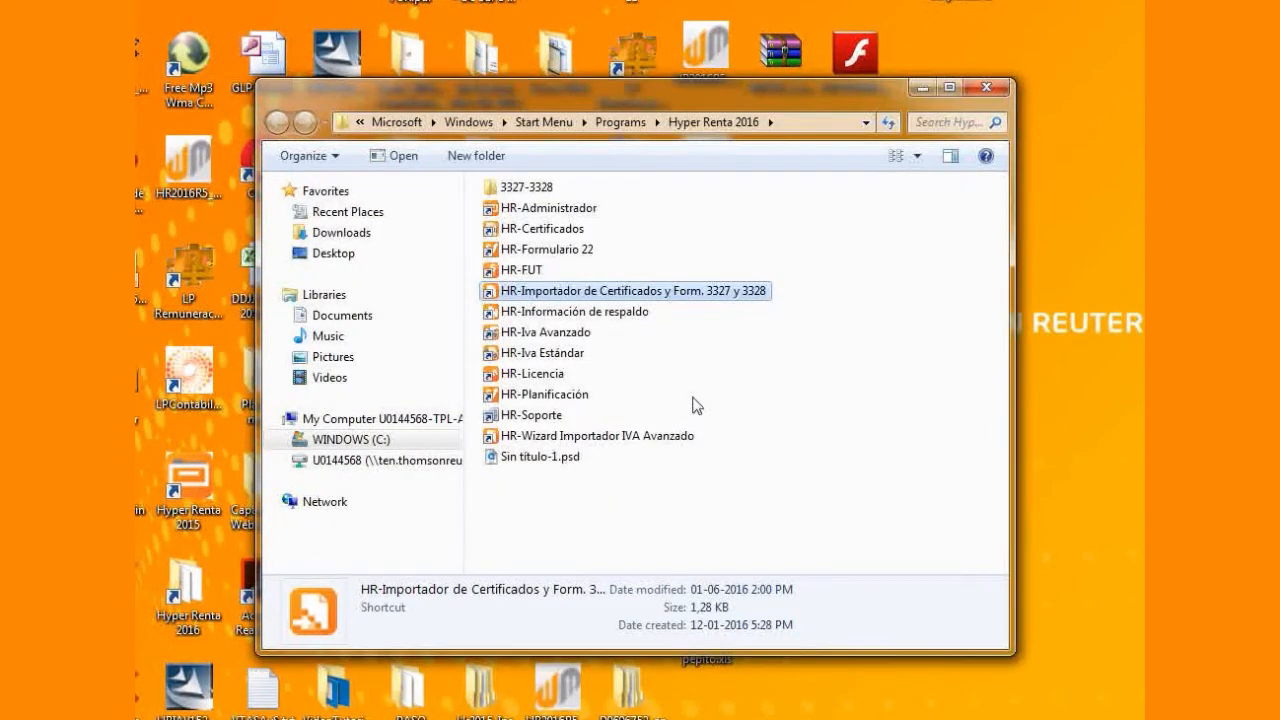
Switch to HR-Certificados and select the contributor SIETE.
{"action": "left_click", "coordinate": [548, 234]}
{"action": "double_click", "coordinate": [548, 234]}
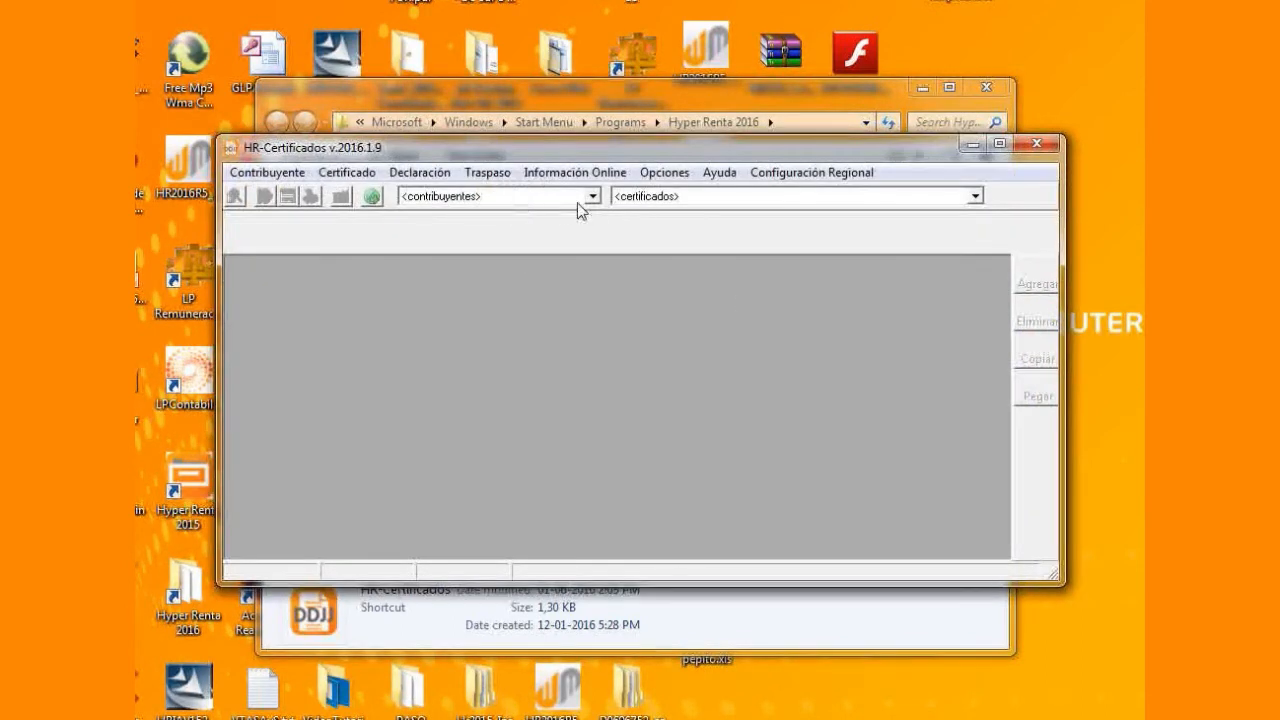
{"action": "left_click", "coordinate": [592, 197]}
{"action": "scroll", "coordinate": [608, 258], "scroll_direction": "down", "scroll_amount": 3}
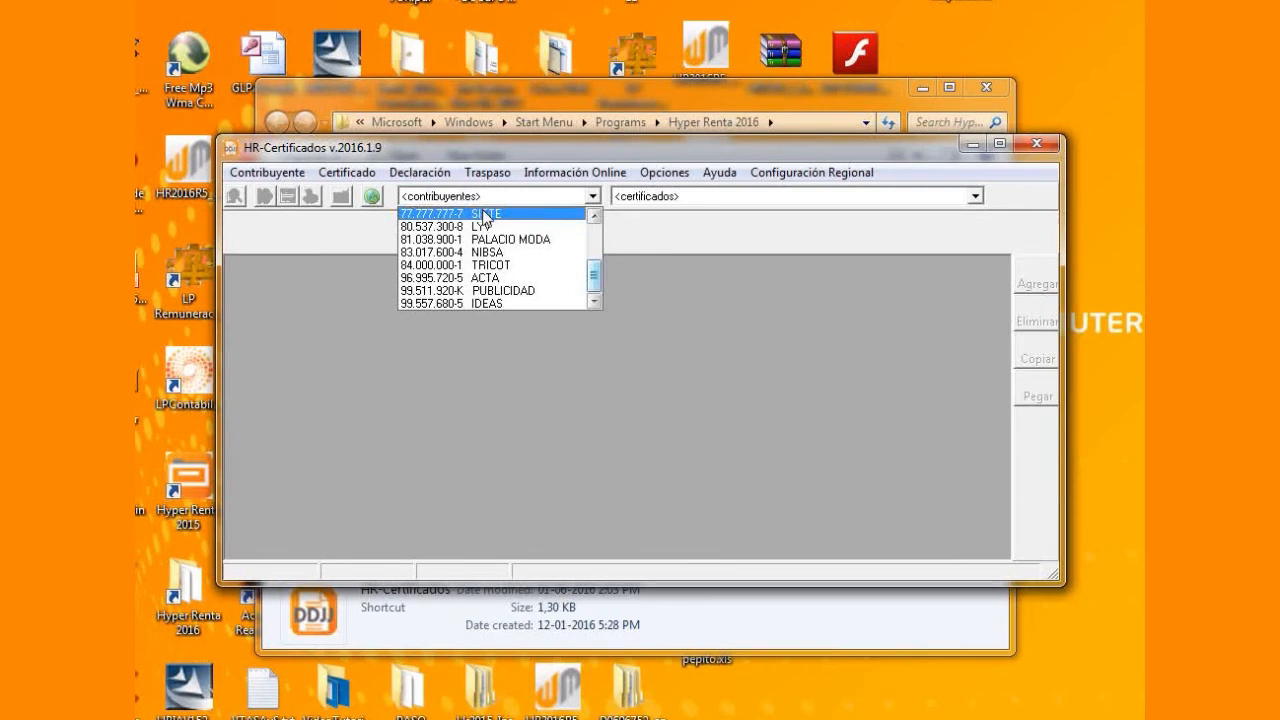
{"action": "left_click", "coordinate": [485, 215]}
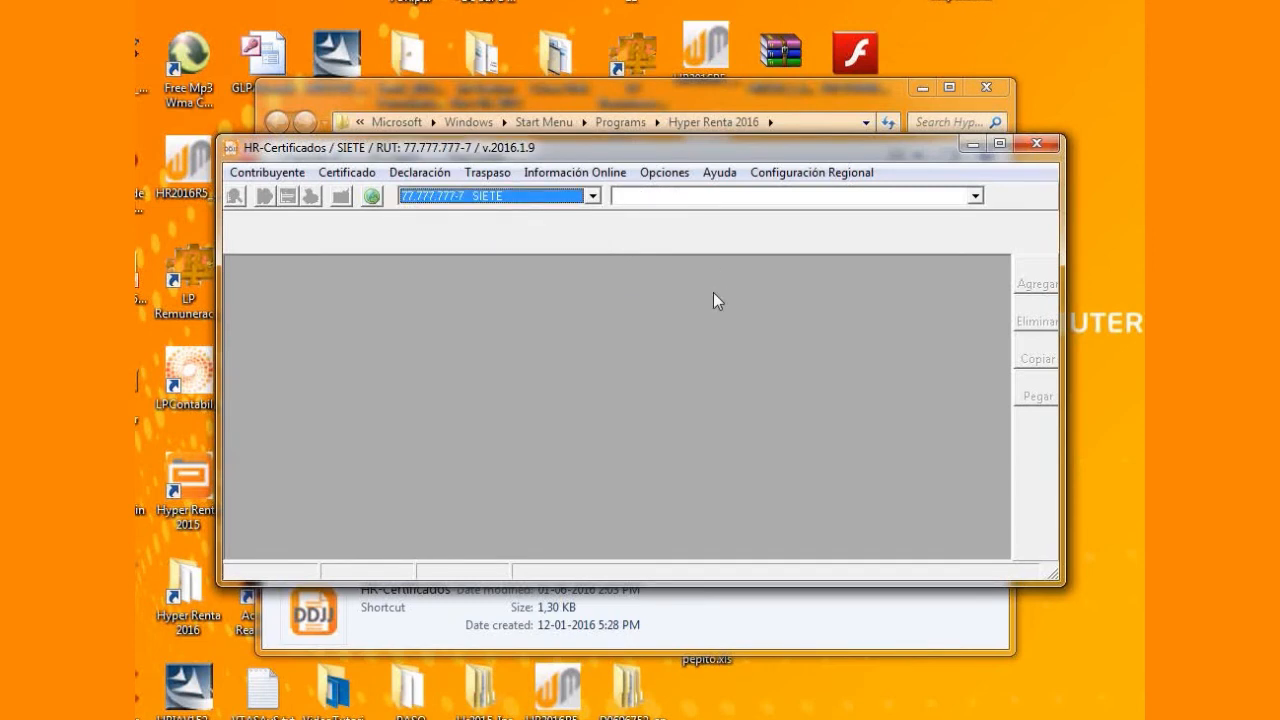
{"action": "left_click", "coordinate": [748, 466]}
Open the certificate Balance de 8 columnas (1847) for the selected contributor.
{"action": "left_click", "coordinate": [975, 198]}
{"action": "left_click_drag", "start_coordinate": [980, 240], "coordinate": [982, 272]}
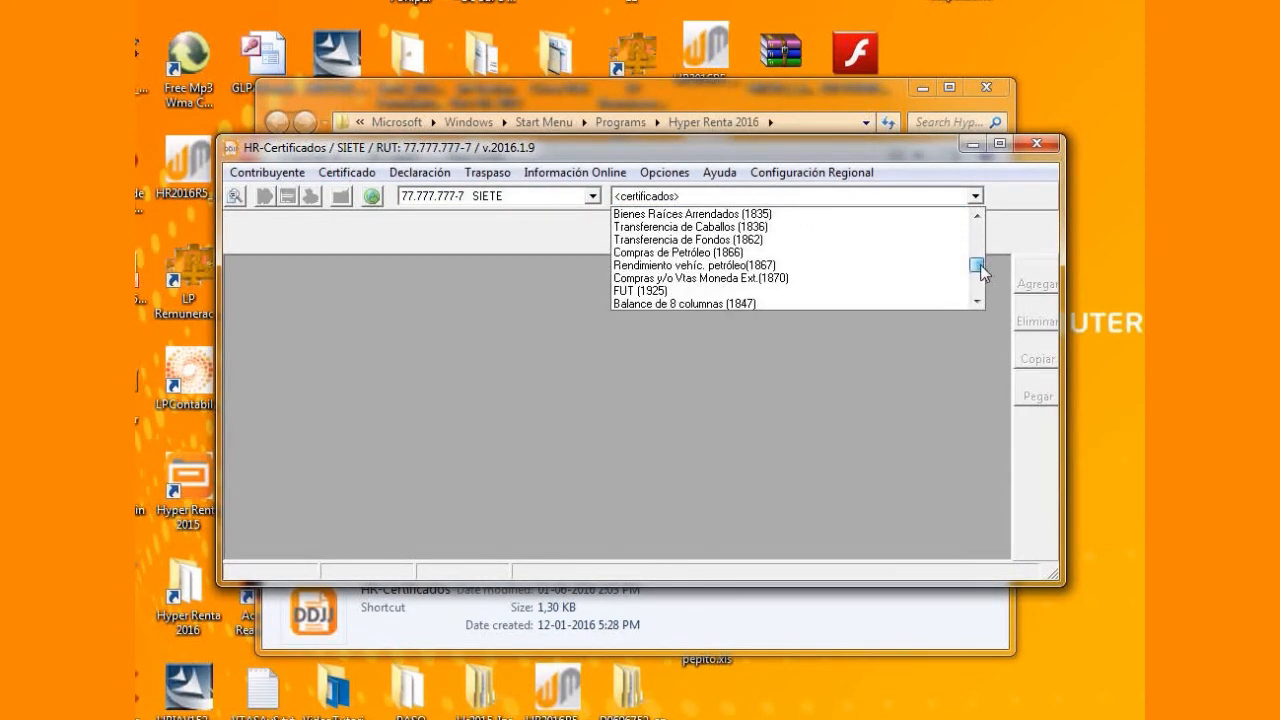
{"action": "left_click", "coordinate": [835, 303]}
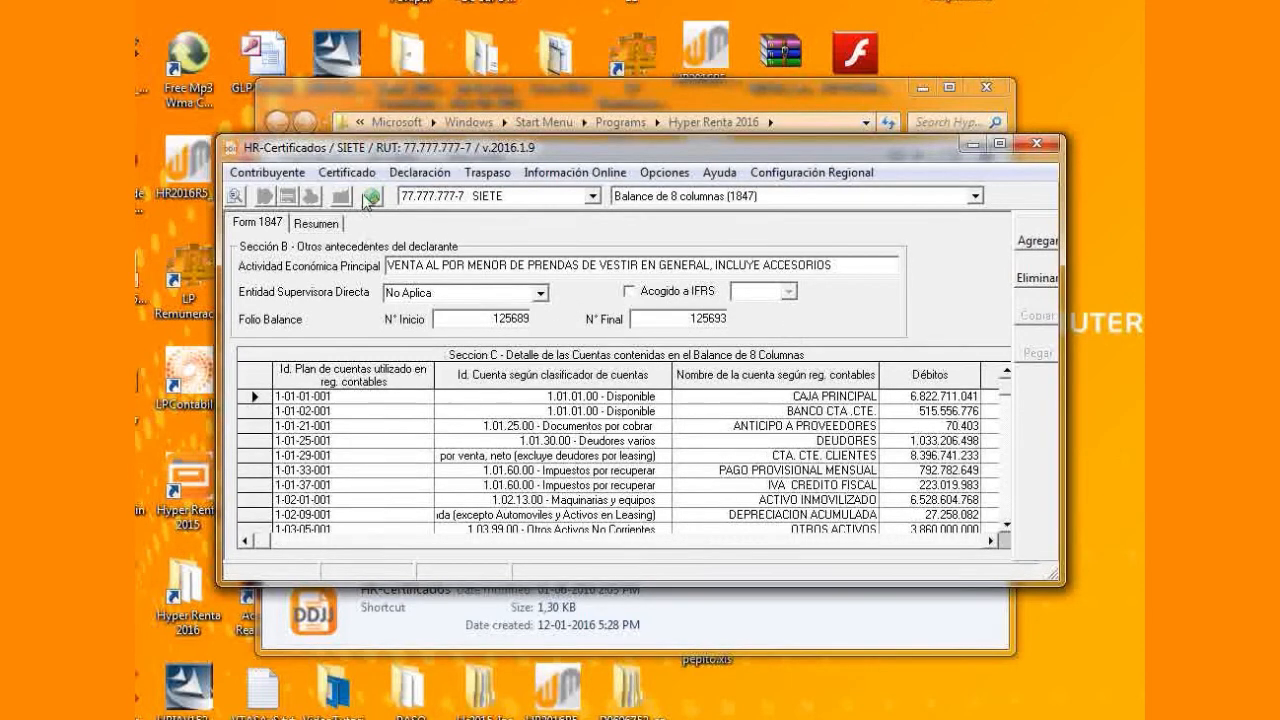
Review the Determinación del Resultado calculated from the imported balance, and close it.
{"action": "left_click", "coordinate": [266, 172]}
{"action": "mouse_move", "coordinate": [350, 176]}
{"action": "mouse_move", "coordinate": [266, 174]}
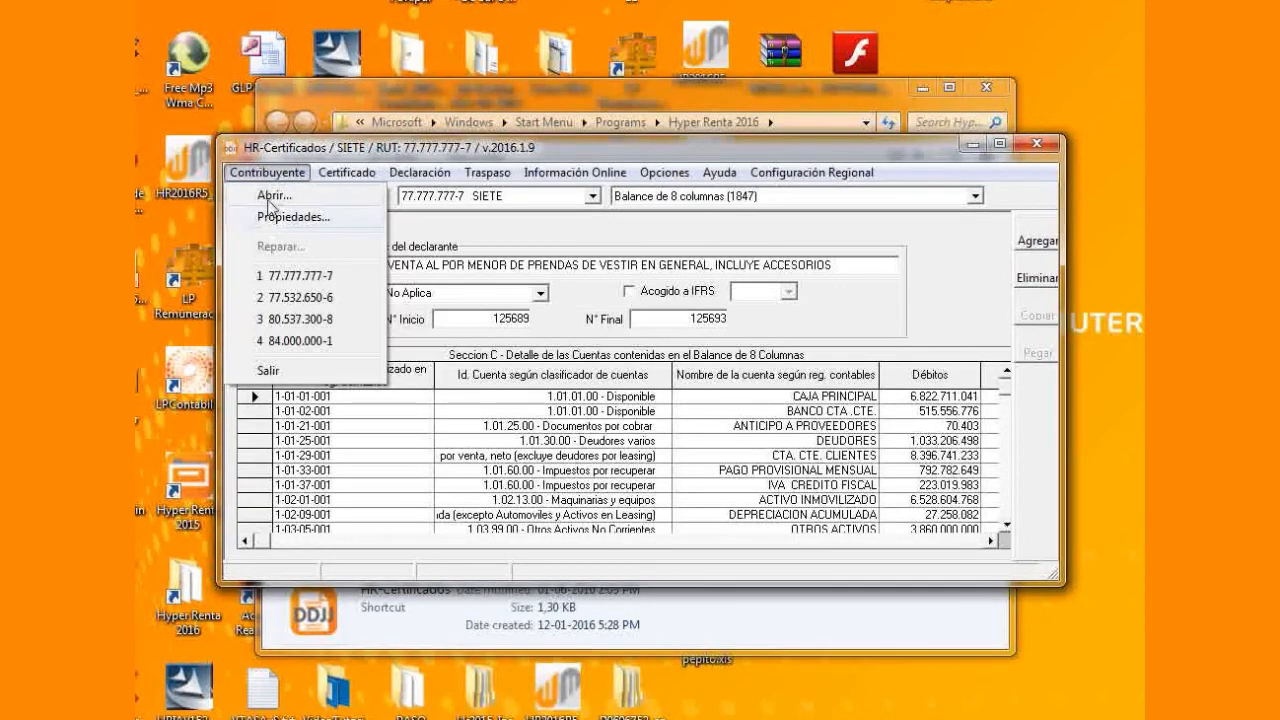
{"action": "left_click", "coordinate": [362, 195]}
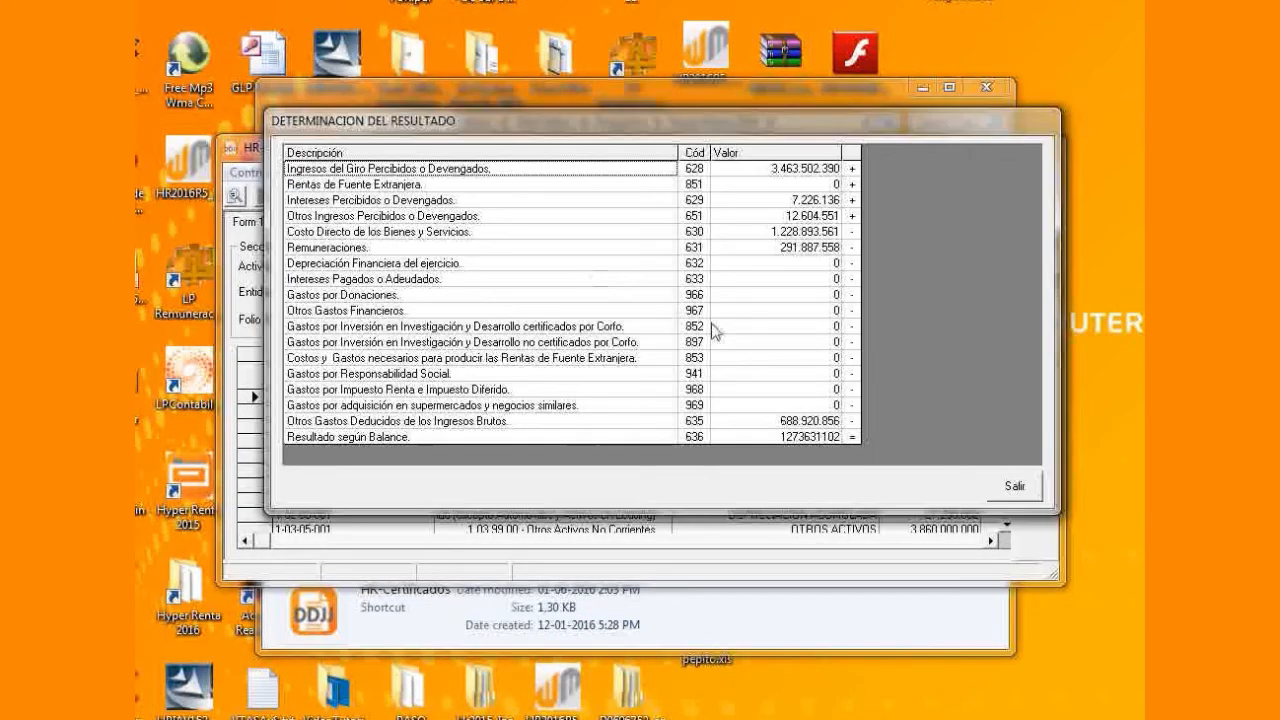
{"action": "left_click_drag", "start_coordinate": [737, 130], "coordinate": [705, 219]}
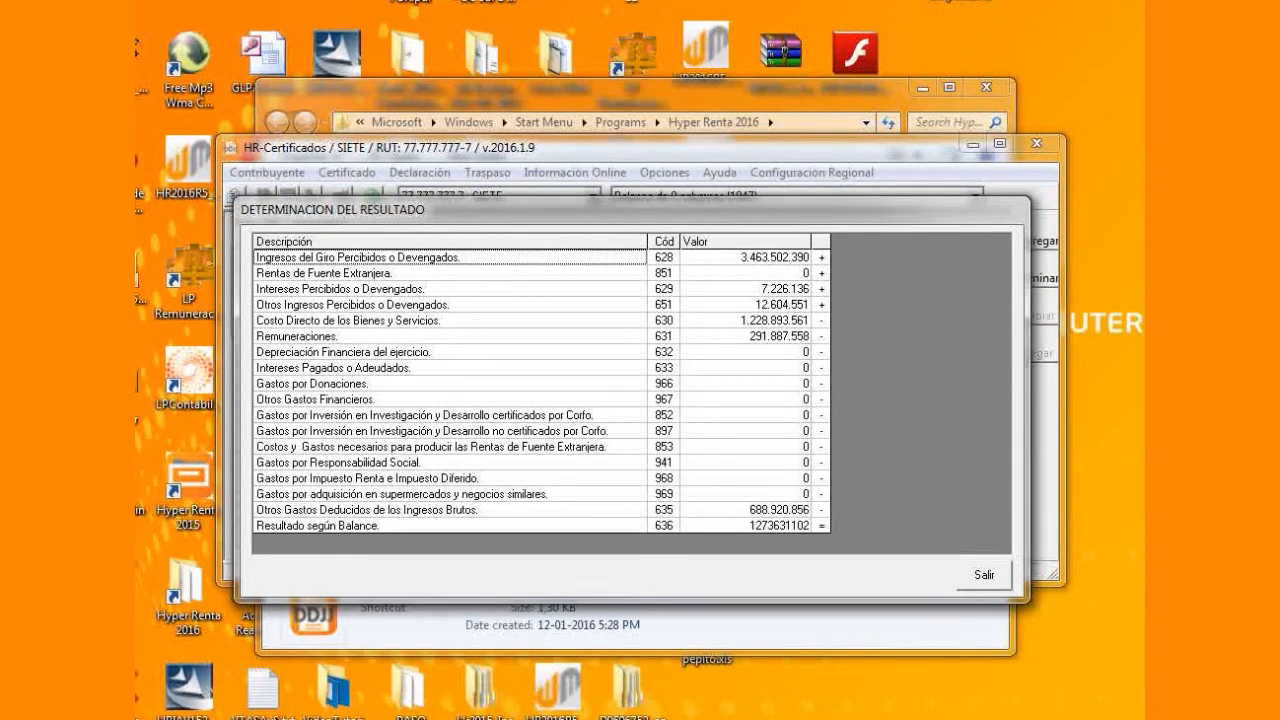
{"action": "left_click", "coordinate": [985, 577]}
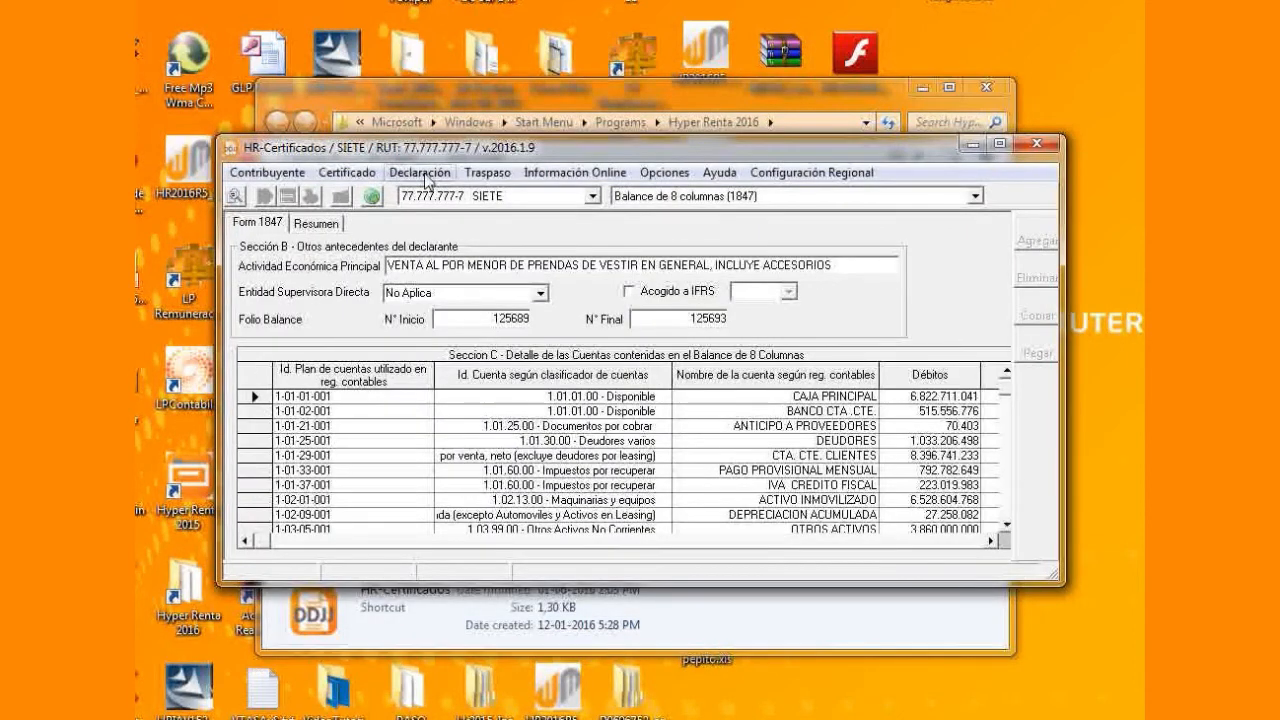
Open the SII file generation for Formulario 1847 and delete the rectifying and original entries from its file history.
{"action": "left_click", "coordinate": [418, 175]}
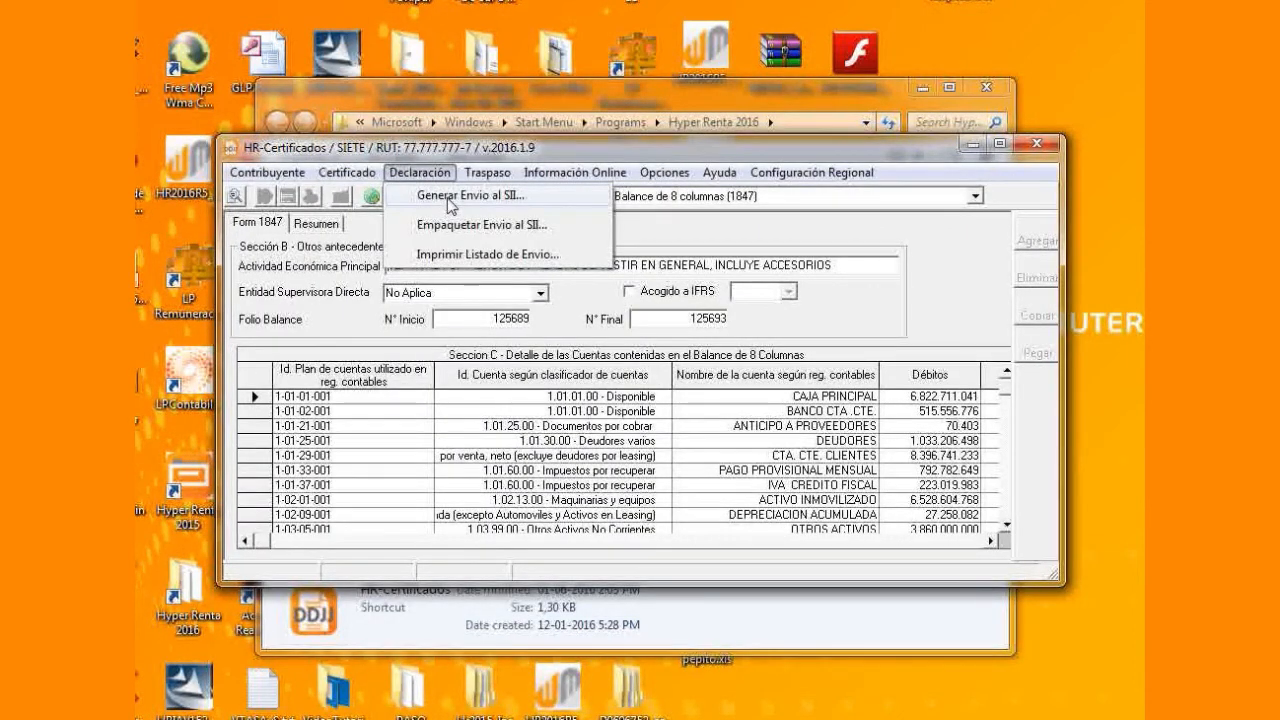
{"action": "left_click", "coordinate": [447, 200]}
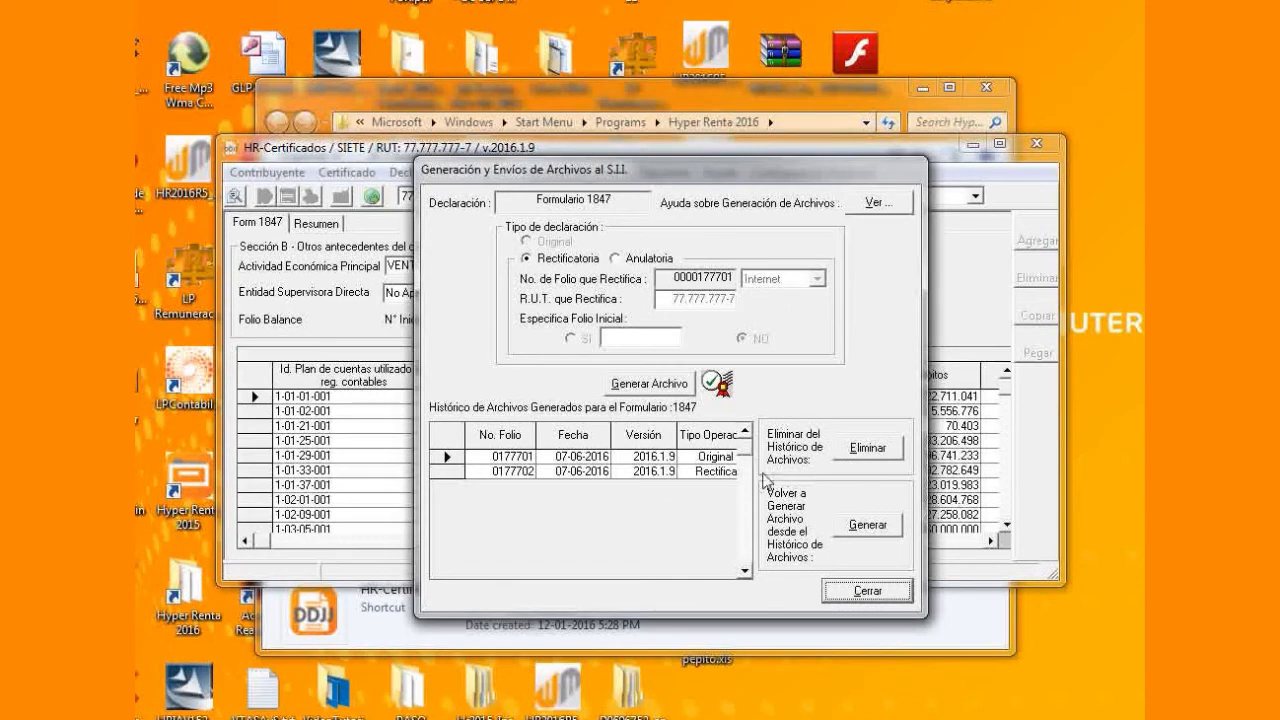
{"action": "left_click", "coordinate": [717, 472]}
{"action": "left_click", "coordinate": [863, 448]}
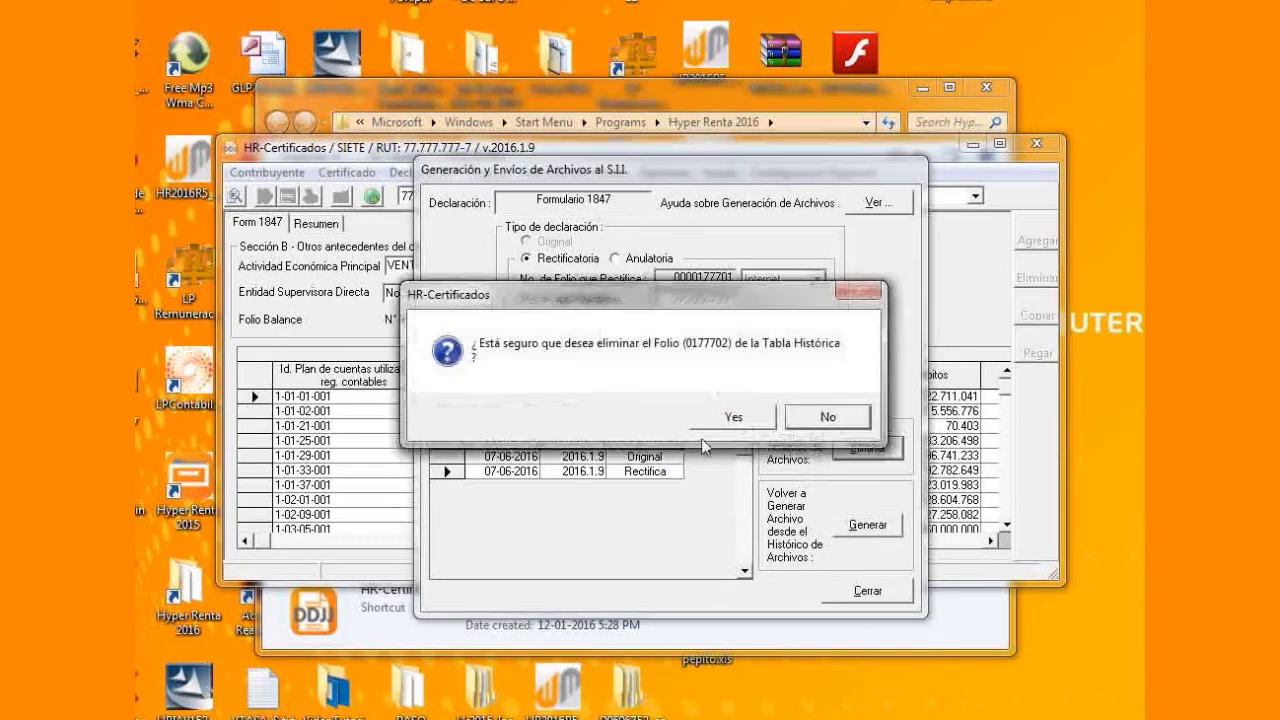
{"action": "left_click", "coordinate": [717, 416]}
{"action": "left_click", "coordinate": [660, 457]}
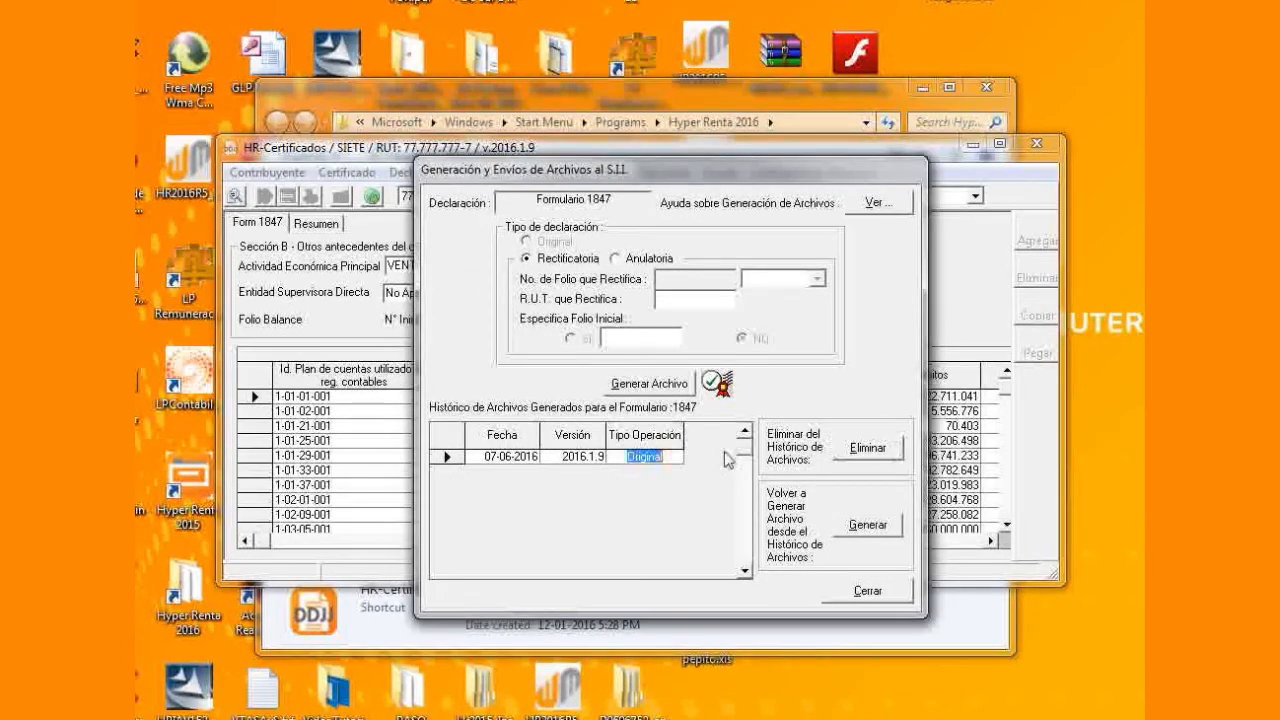
{"action": "left_click", "coordinate": [863, 448]}
{"action": "left_click", "coordinate": [733, 416]}
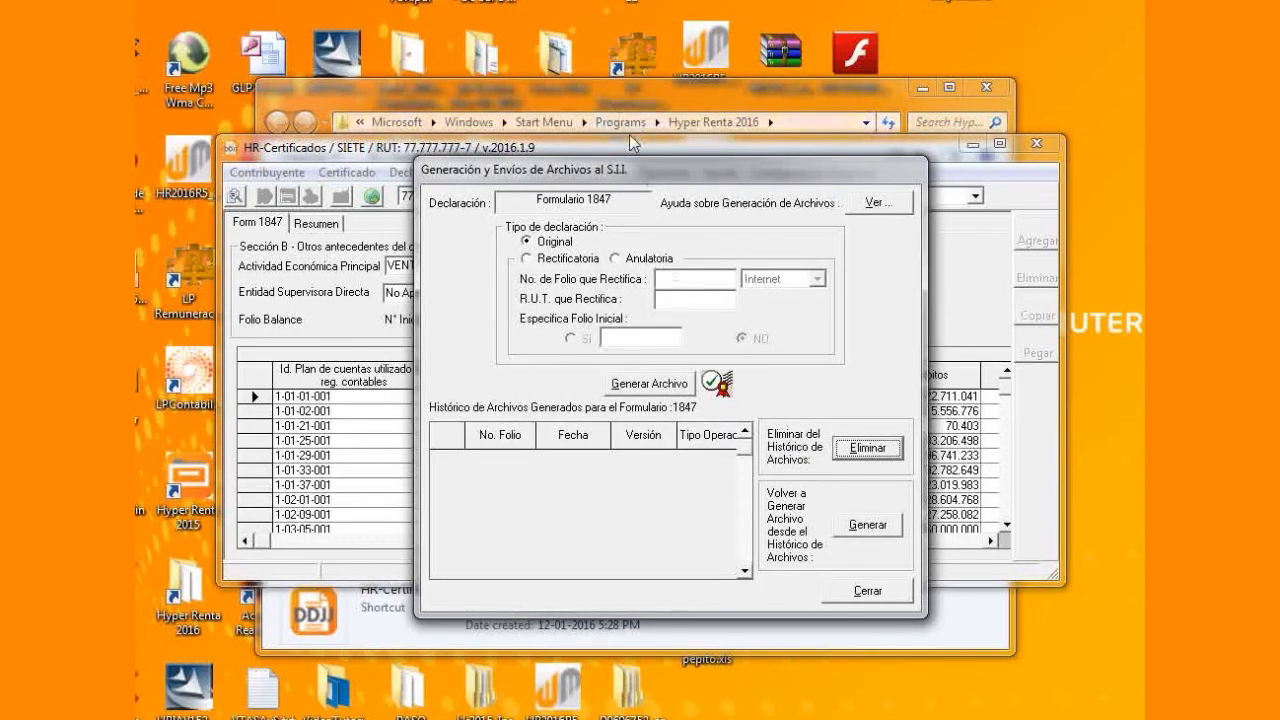
Generate the SII file for Formulario 1847 as an Original declaration and close the generation dialogs.
{"action": "left_click_drag", "start_coordinate": [662, 179], "coordinate": [623, 119]}
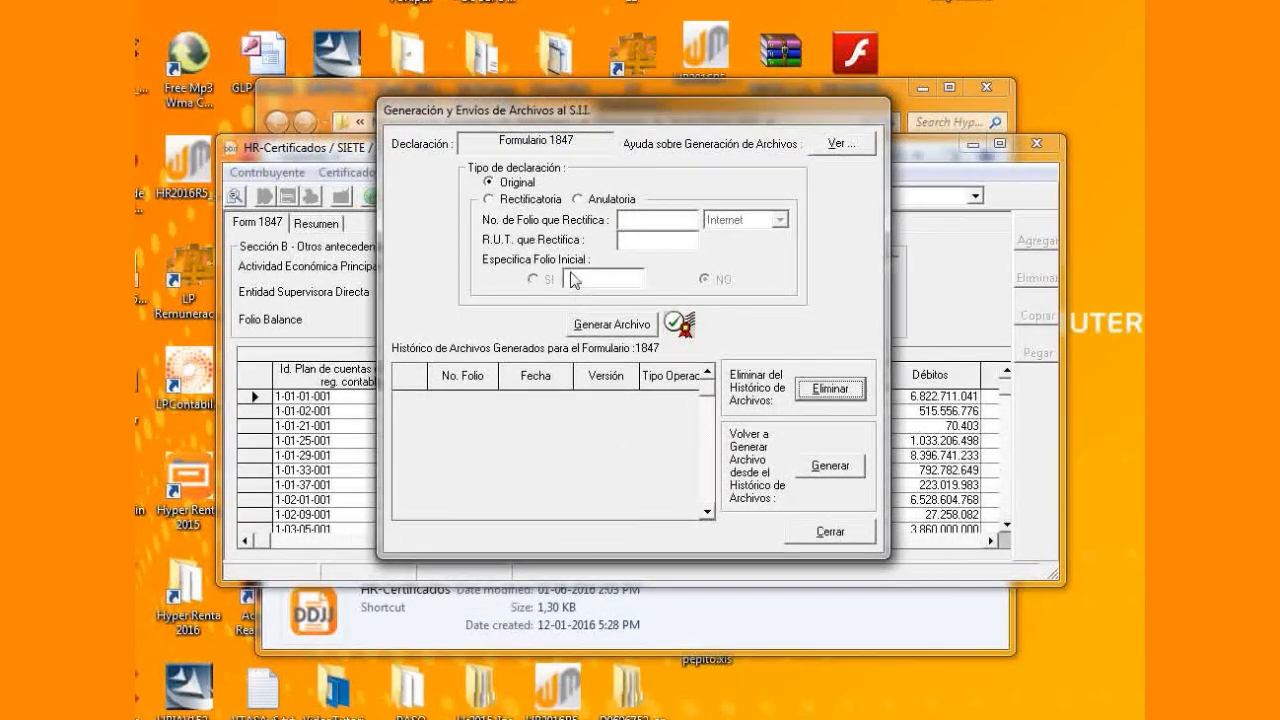
{"action": "left_click", "coordinate": [607, 325]}
{"action": "left_click_drag", "start_coordinate": [584, 288], "coordinate": [686, 288]}
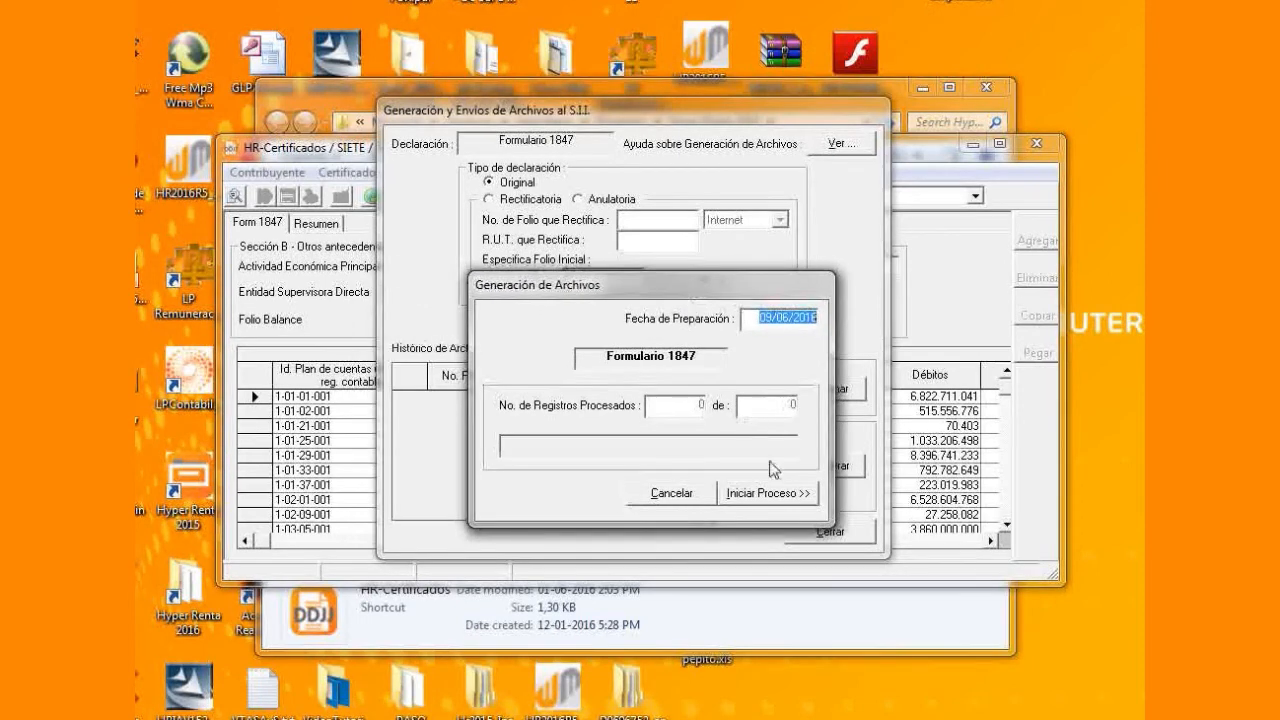
{"action": "left_click", "coordinate": [784, 508]}
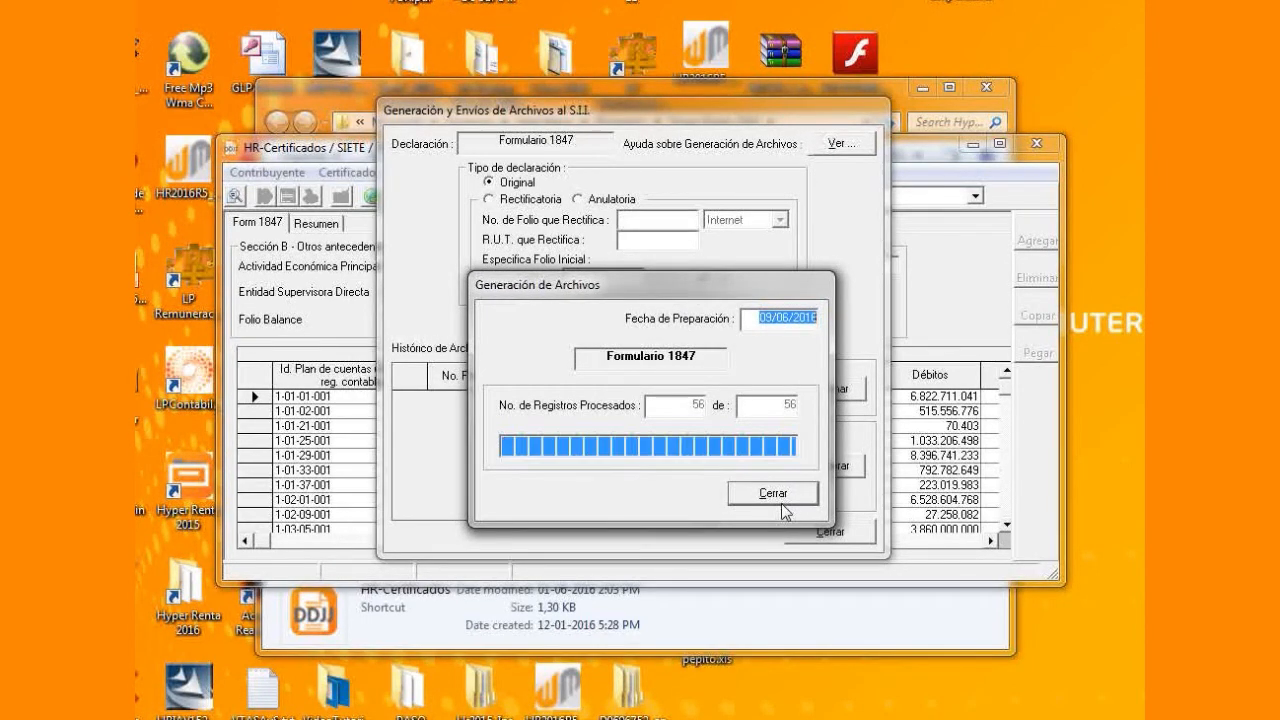
{"action": "left_click", "coordinate": [786, 505]}
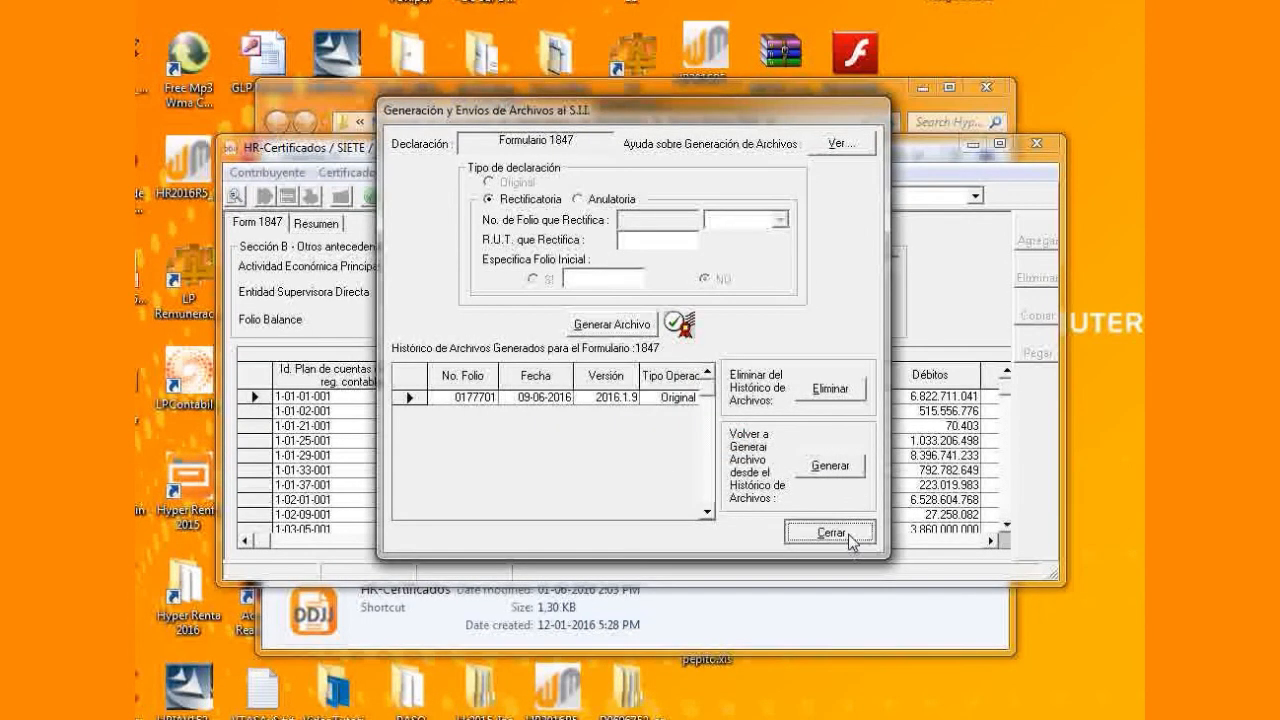
{"action": "left_click", "coordinate": [848, 534]}
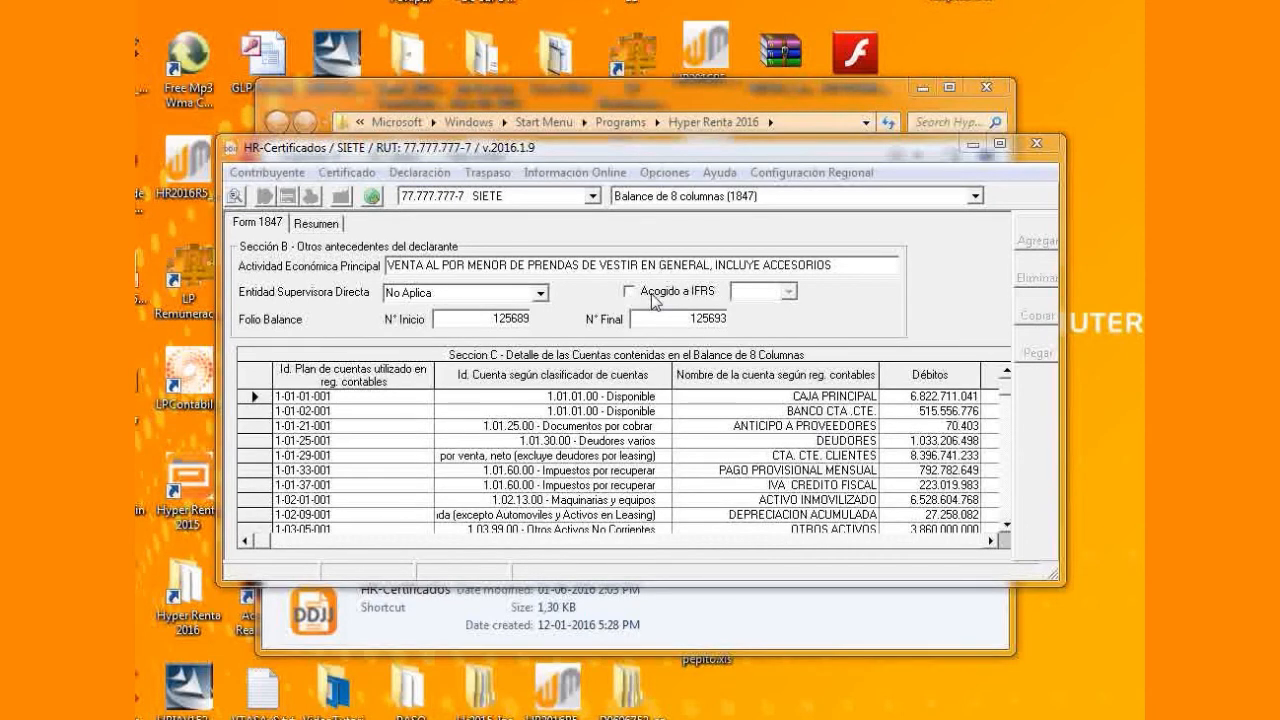
Open the SII file packaging and select the generated Formulario 1847 file for packaging.
{"action": "left_click", "coordinate": [427, 182]}
{"action": "left_click", "coordinate": [460, 226]}
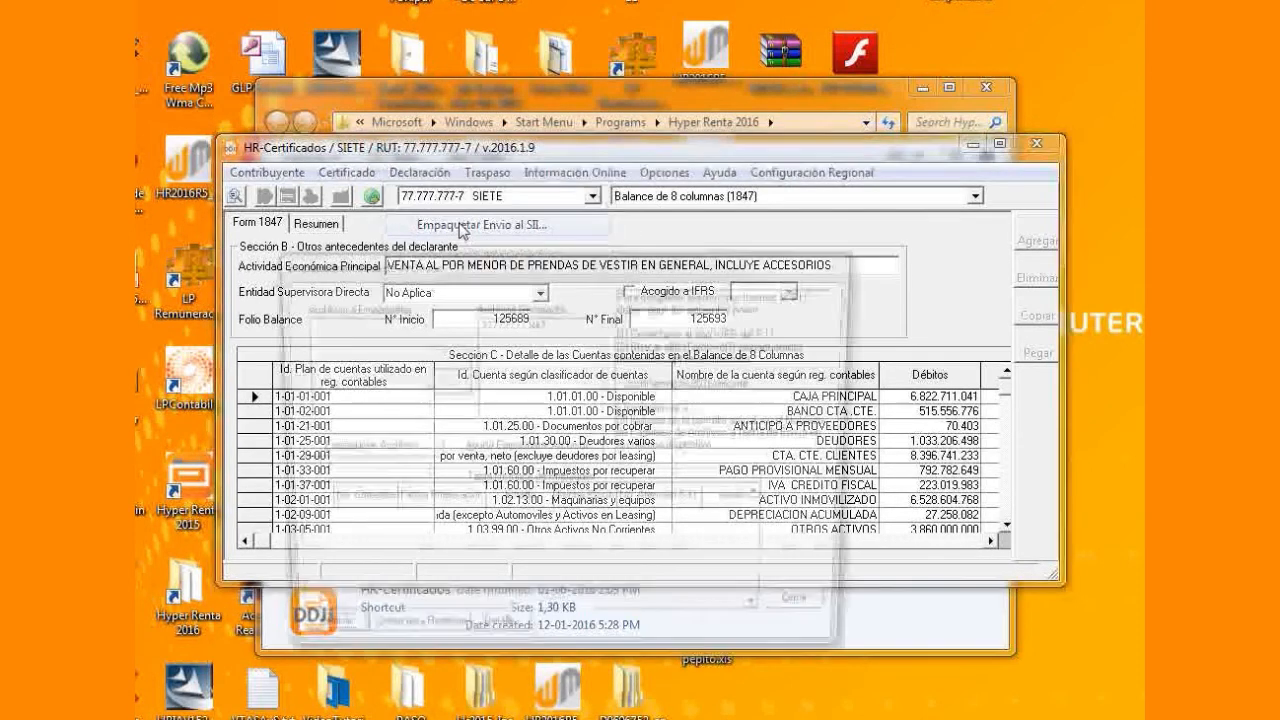
{"action": "left_click_drag", "start_coordinate": [549, 277], "coordinate": [653, 208]}
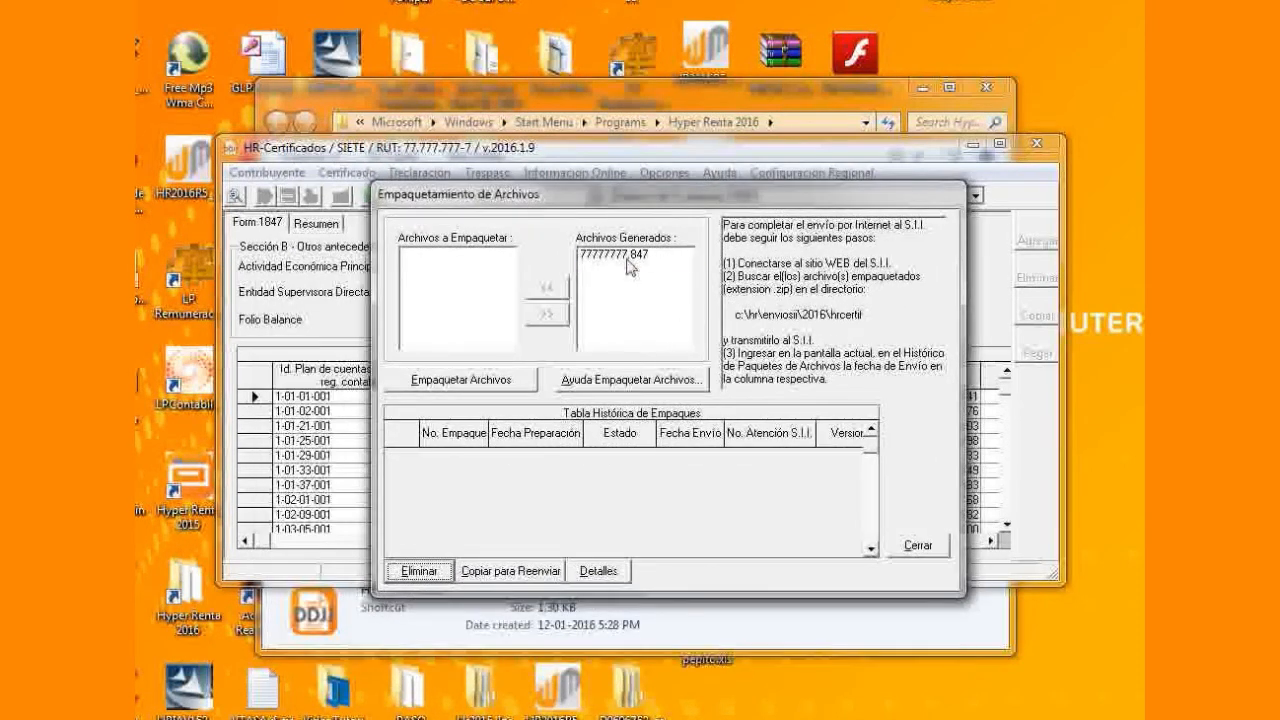
{"action": "left_click", "coordinate": [588, 256]}
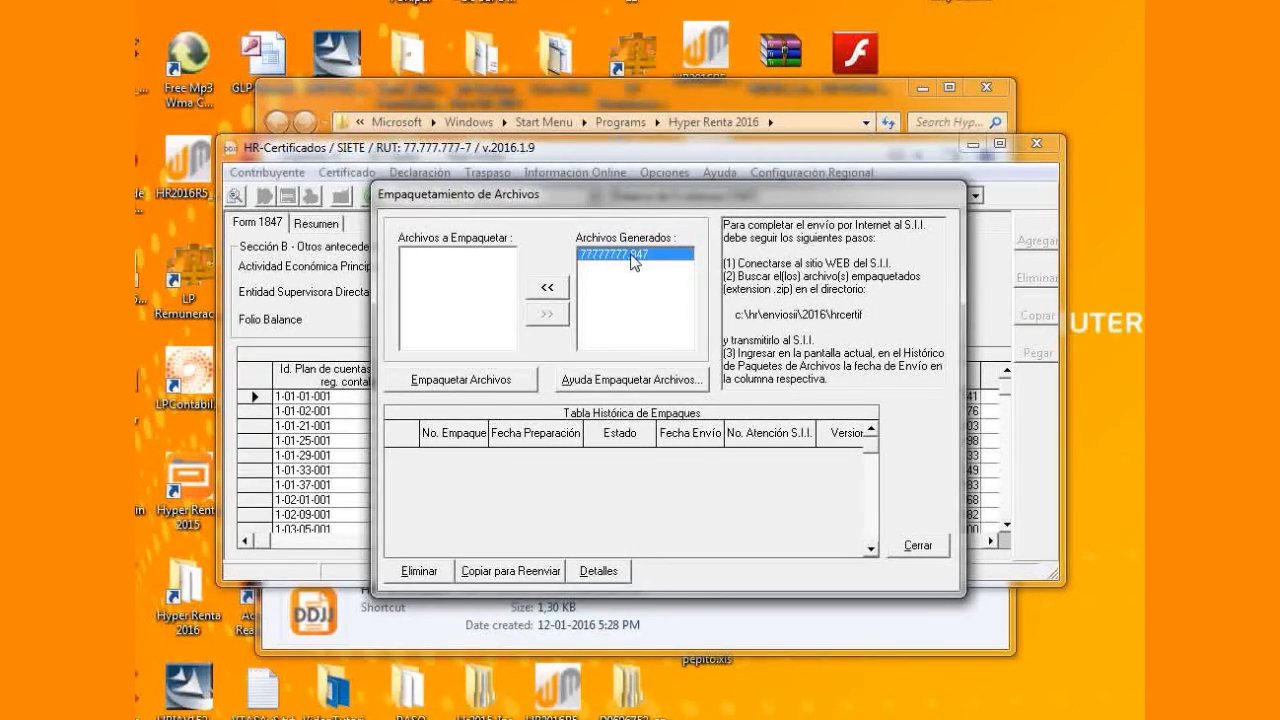